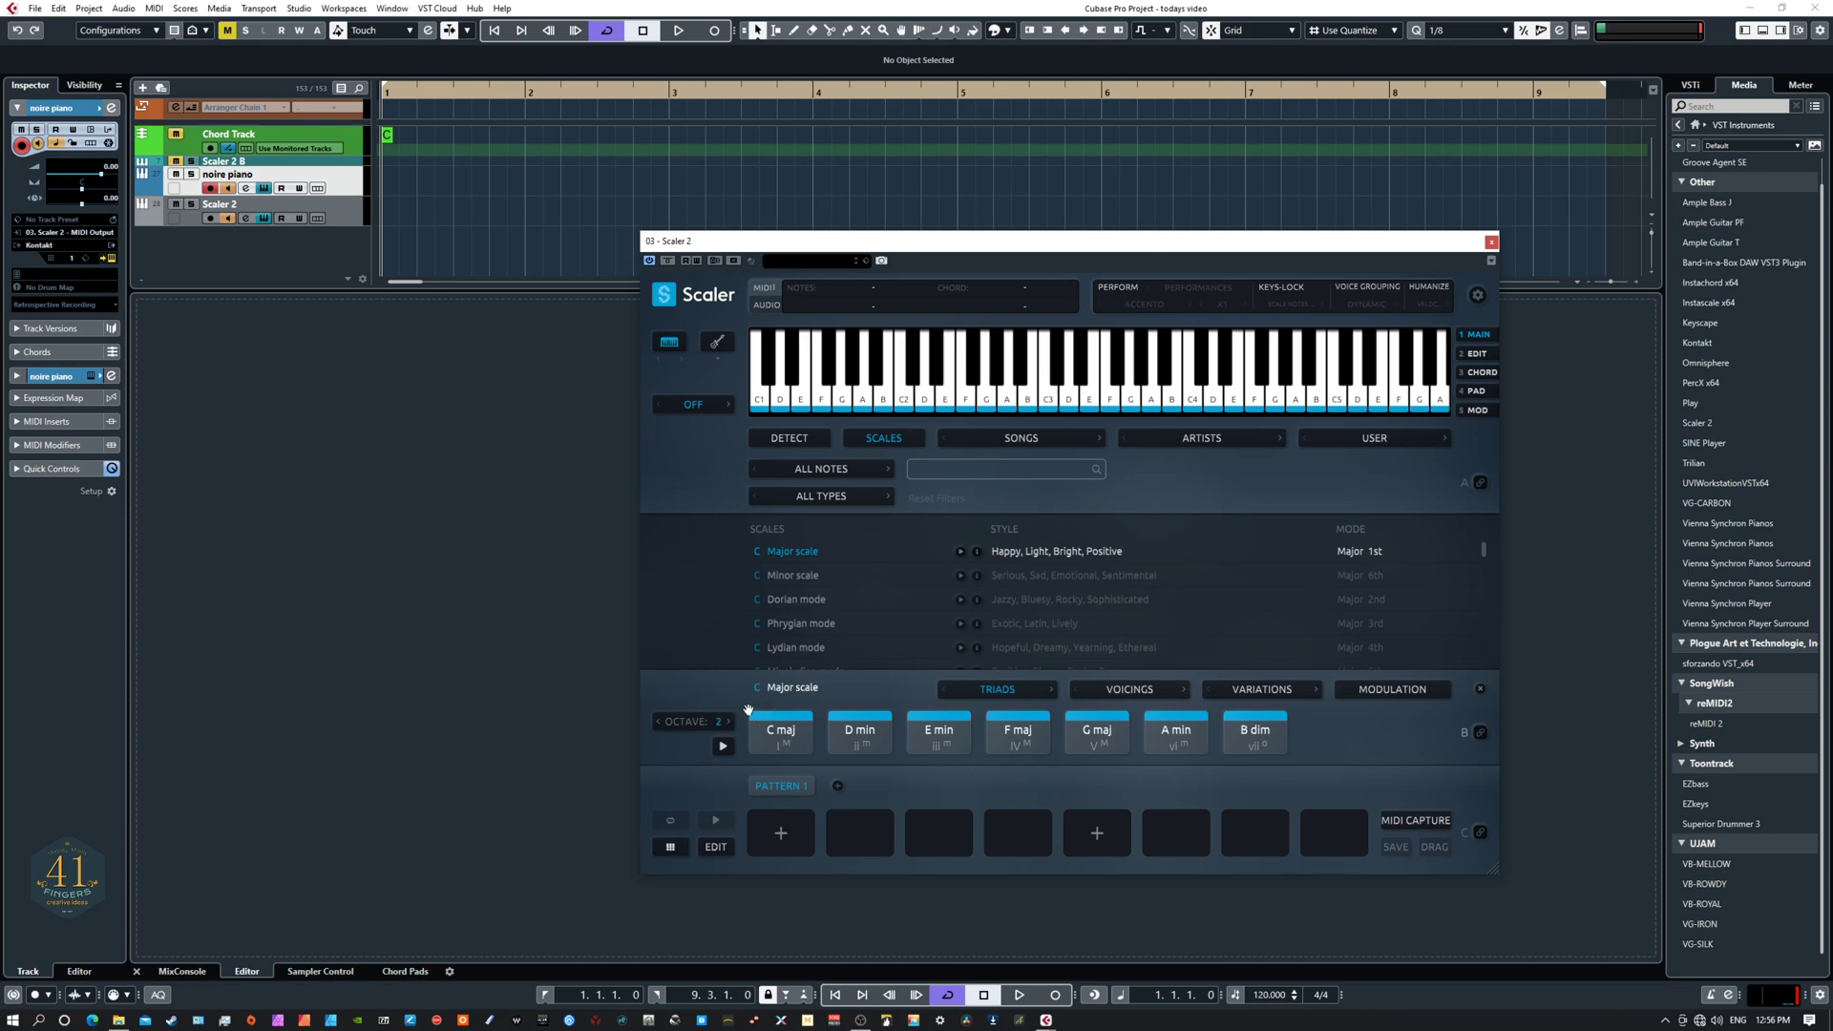
Step: Fill Pattern 1 with the C maj, D min, E min and F maj chords, and play it with DAW sync on
drag(743, 701, 1000, 748)
drag(781, 735, 788, 832)
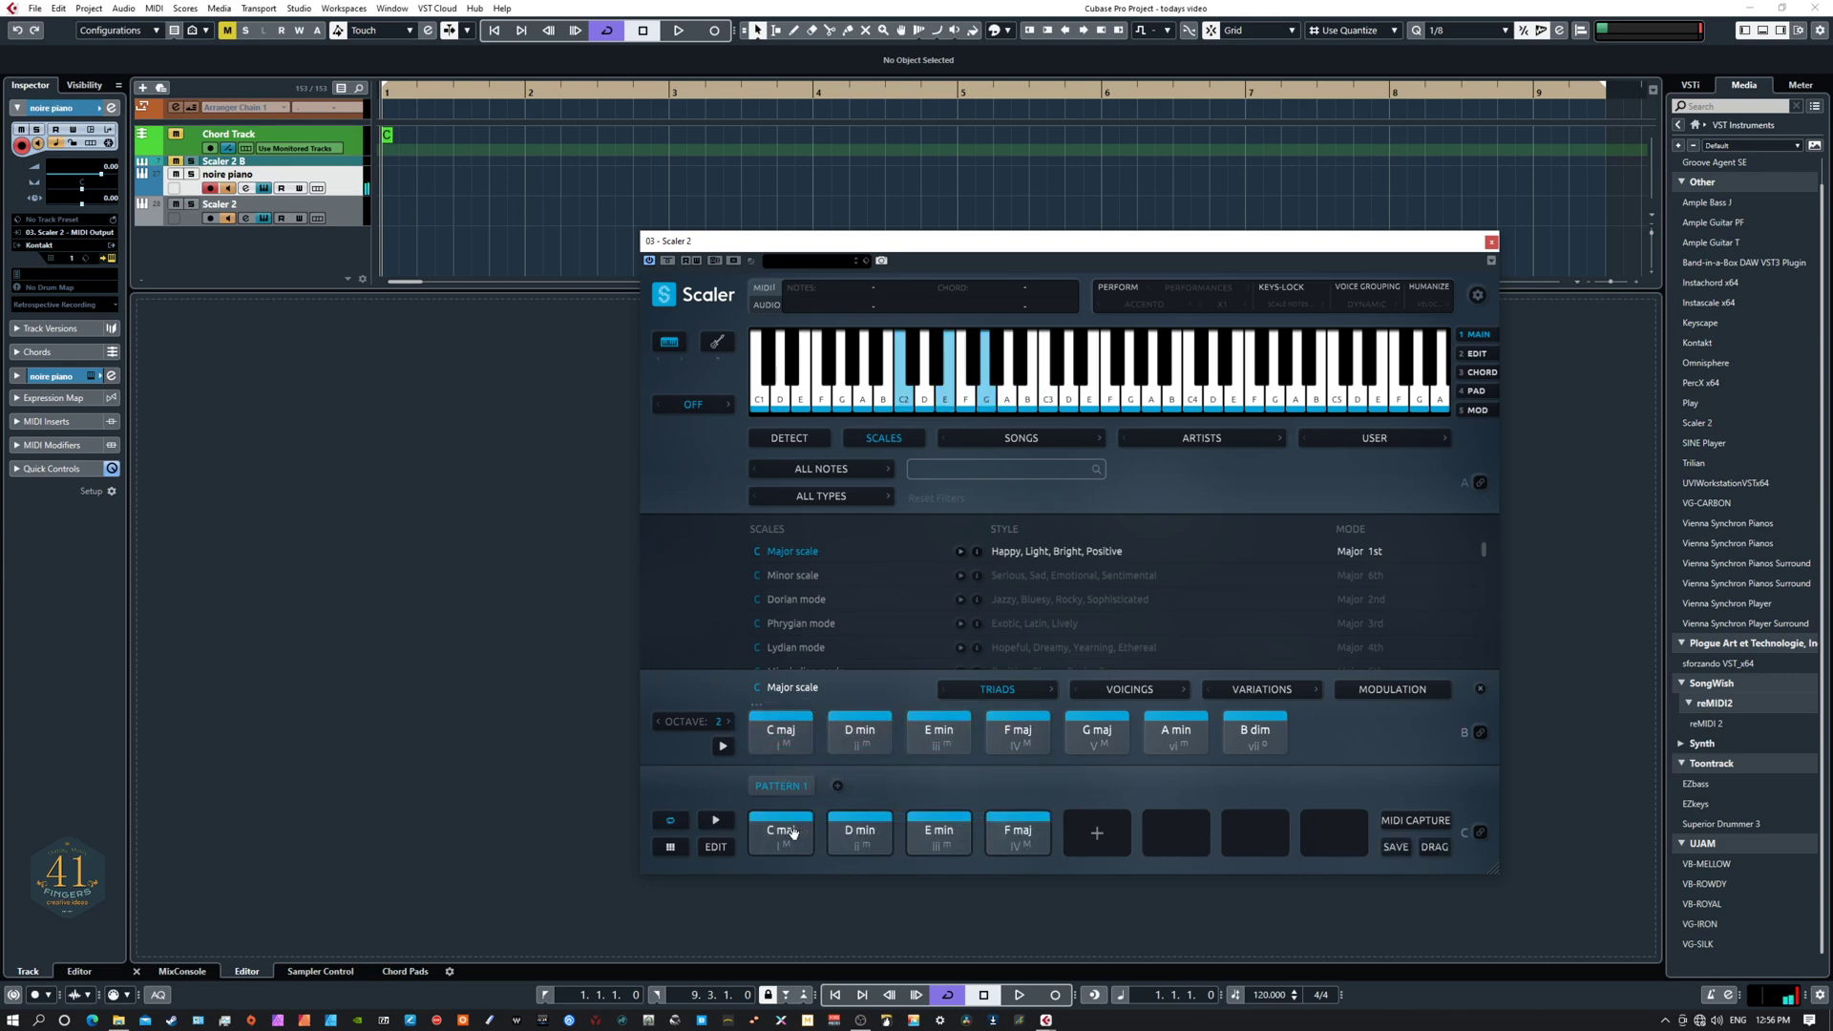
click(711, 823)
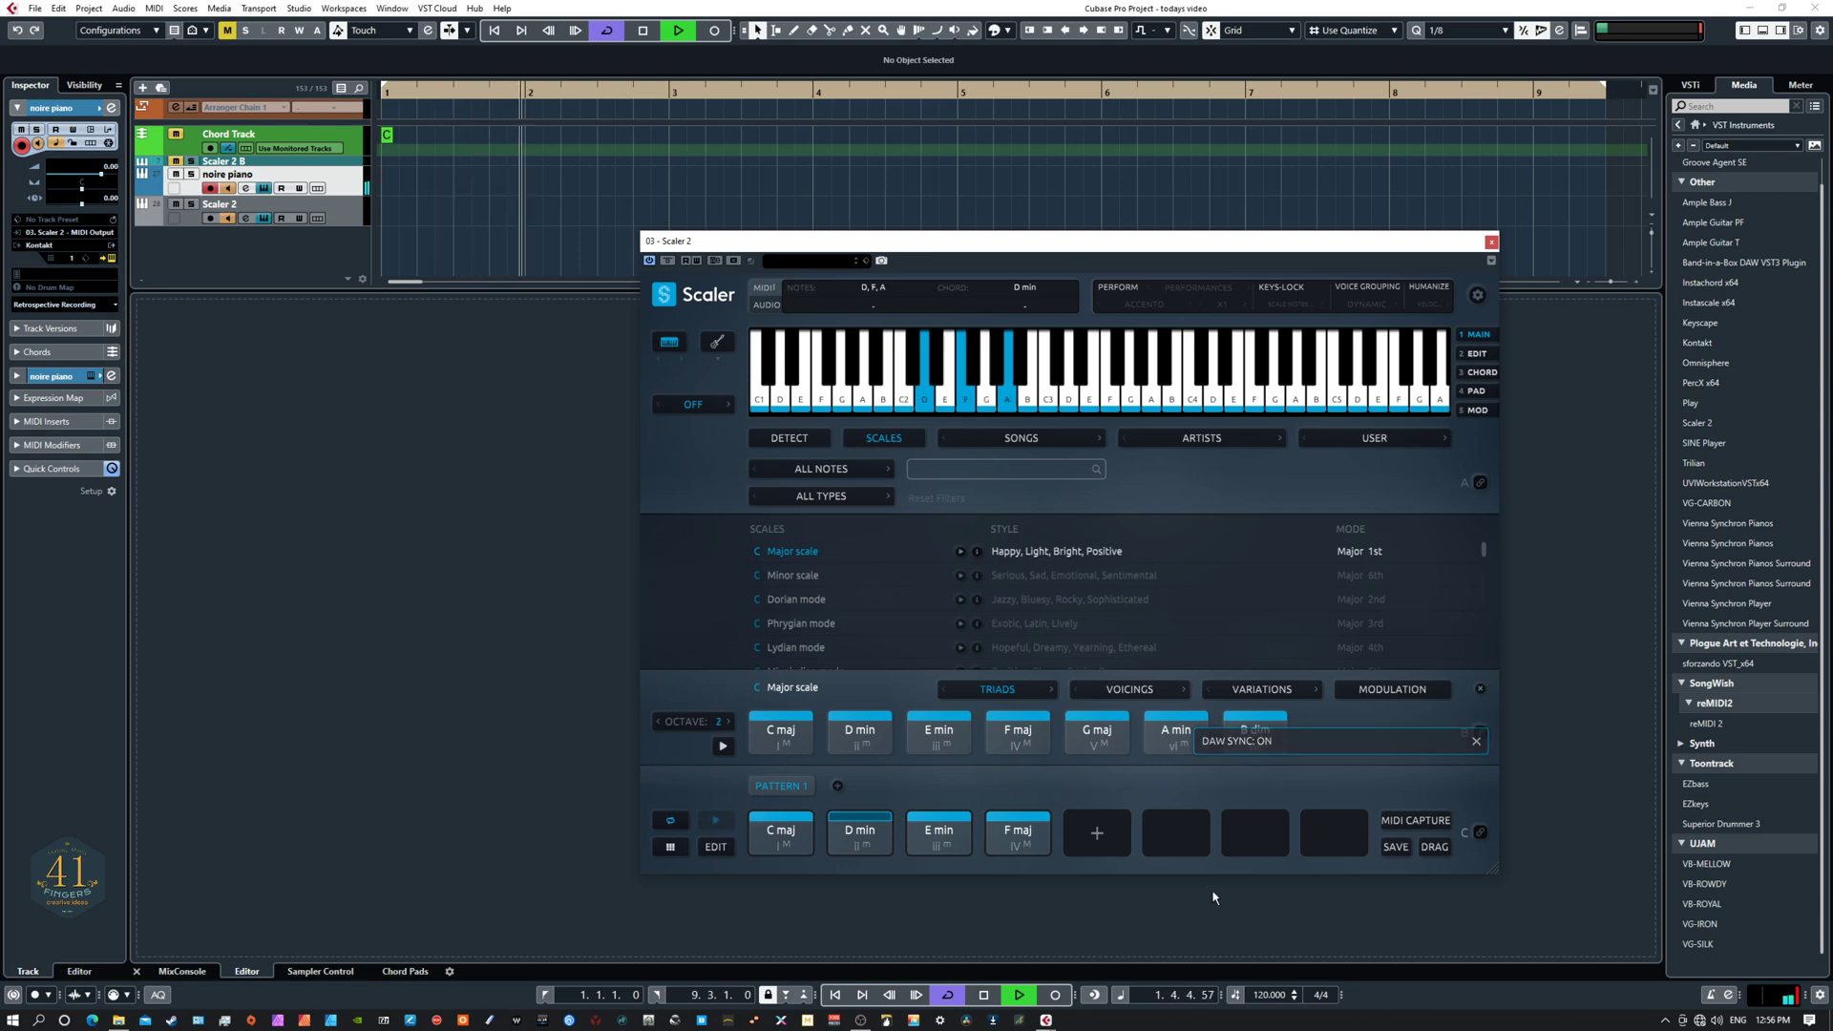
key(space)
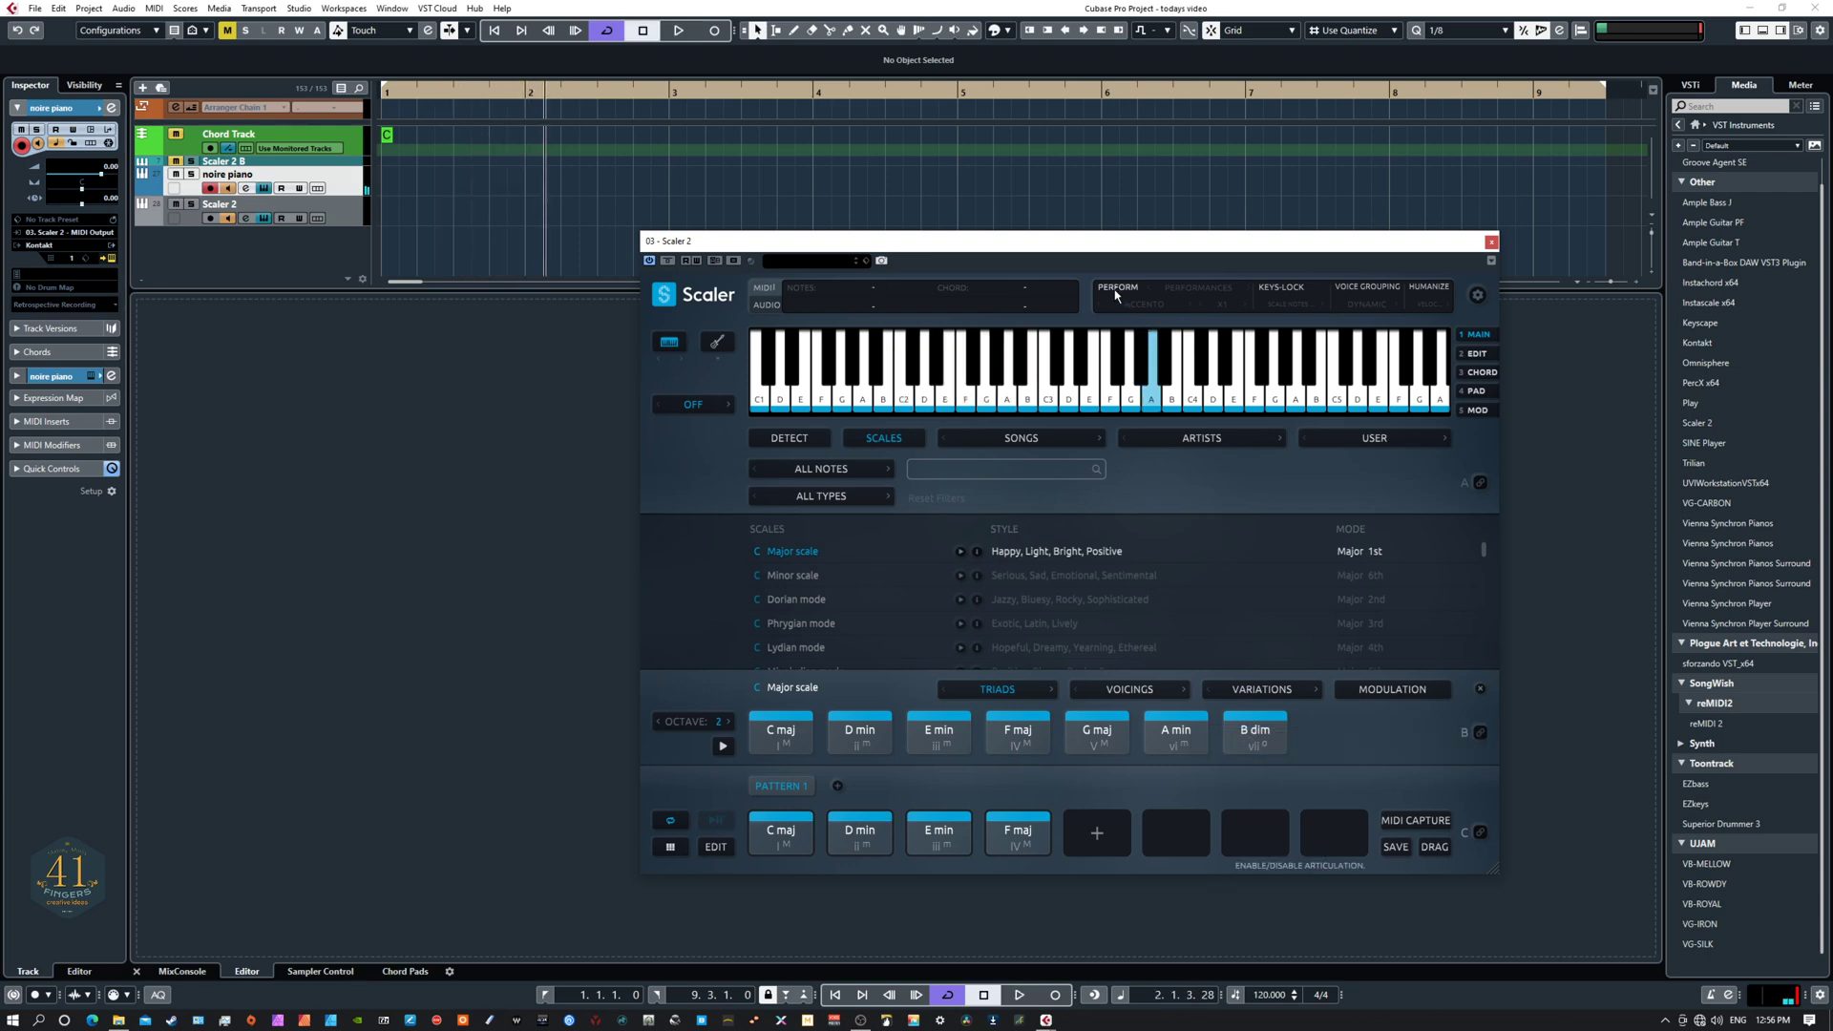
Step: Enable Perform with the Accento performance at x1 and map Recall Playback Settings to controller Sound Control 6
click(1119, 288)
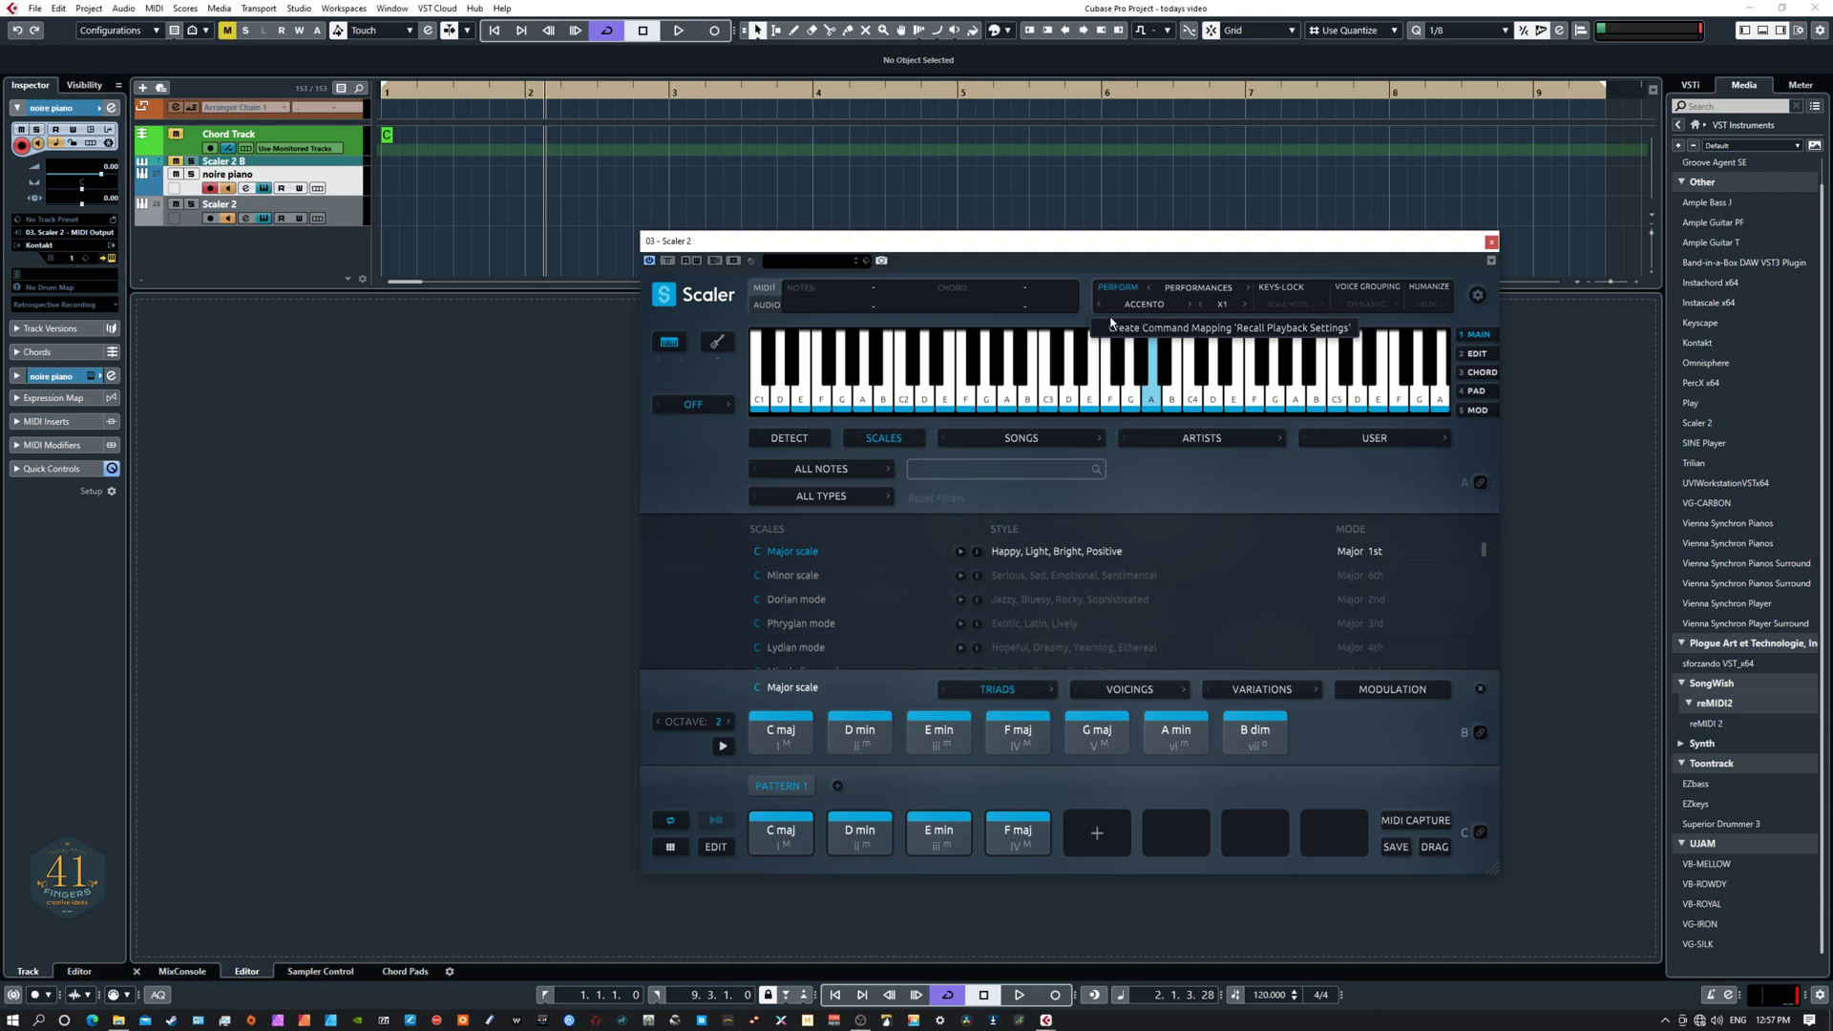
click(1149, 329)
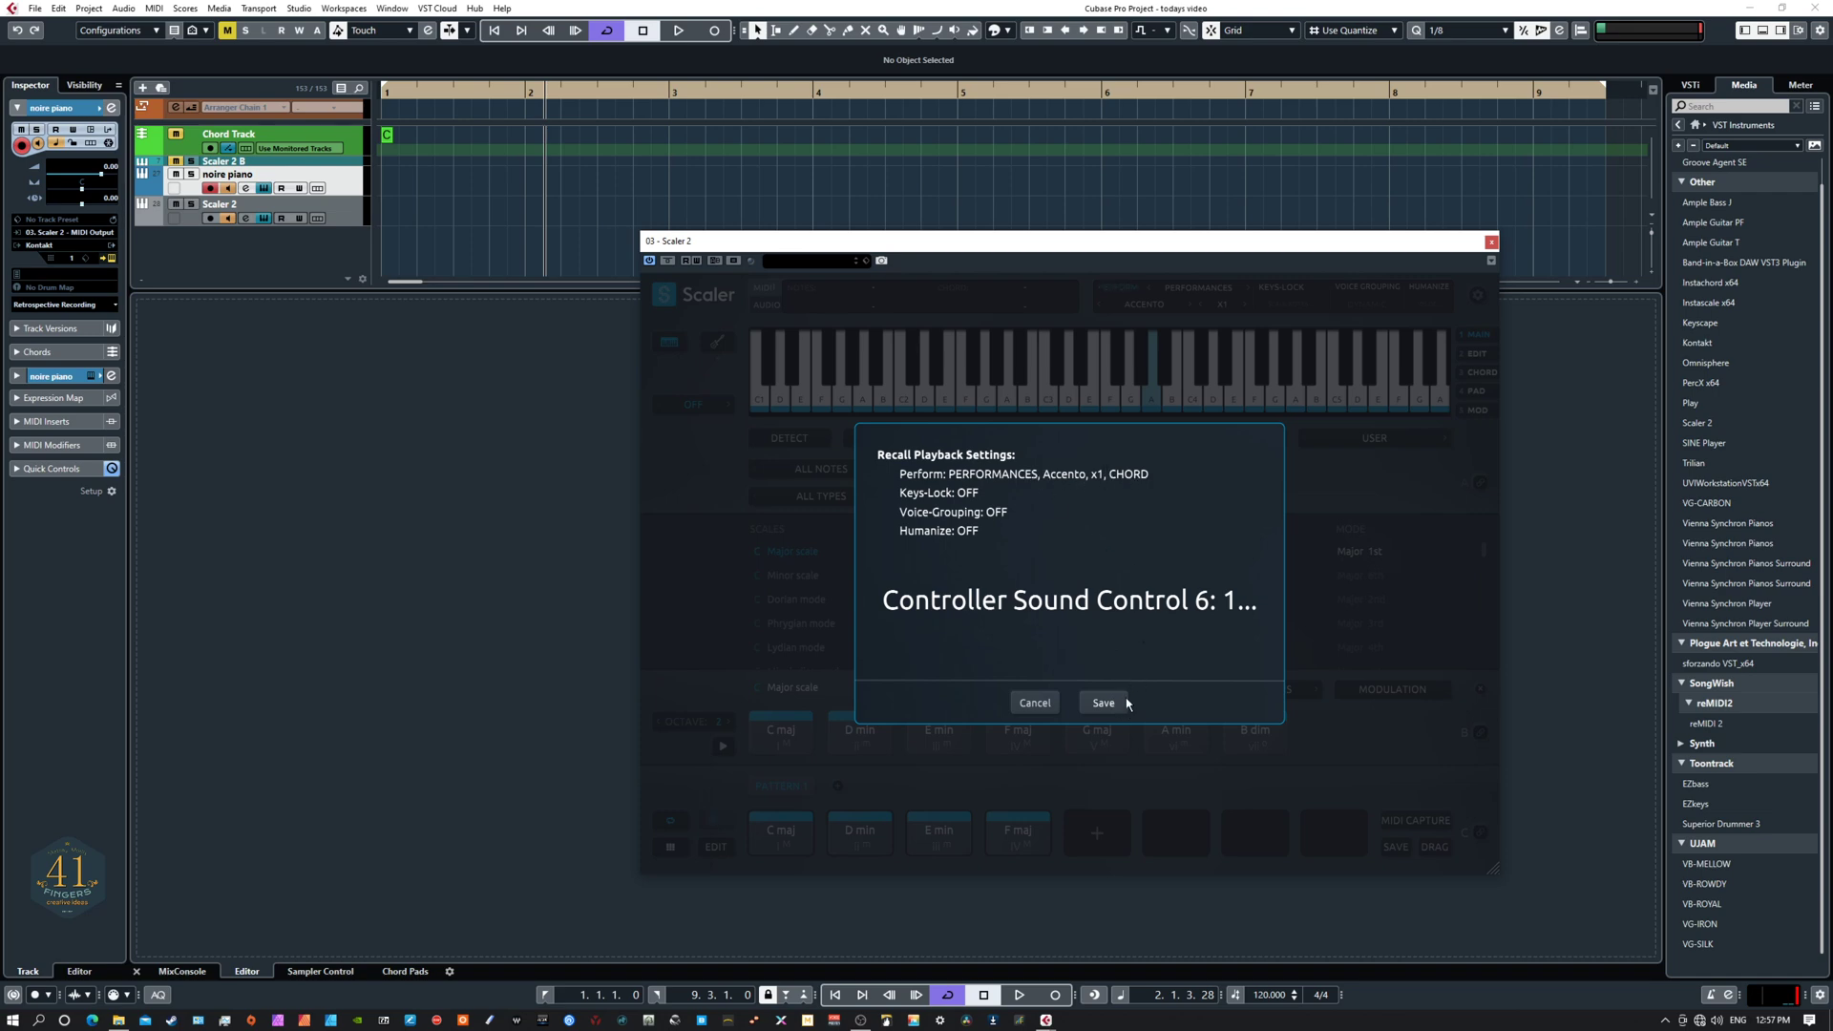
click(1105, 705)
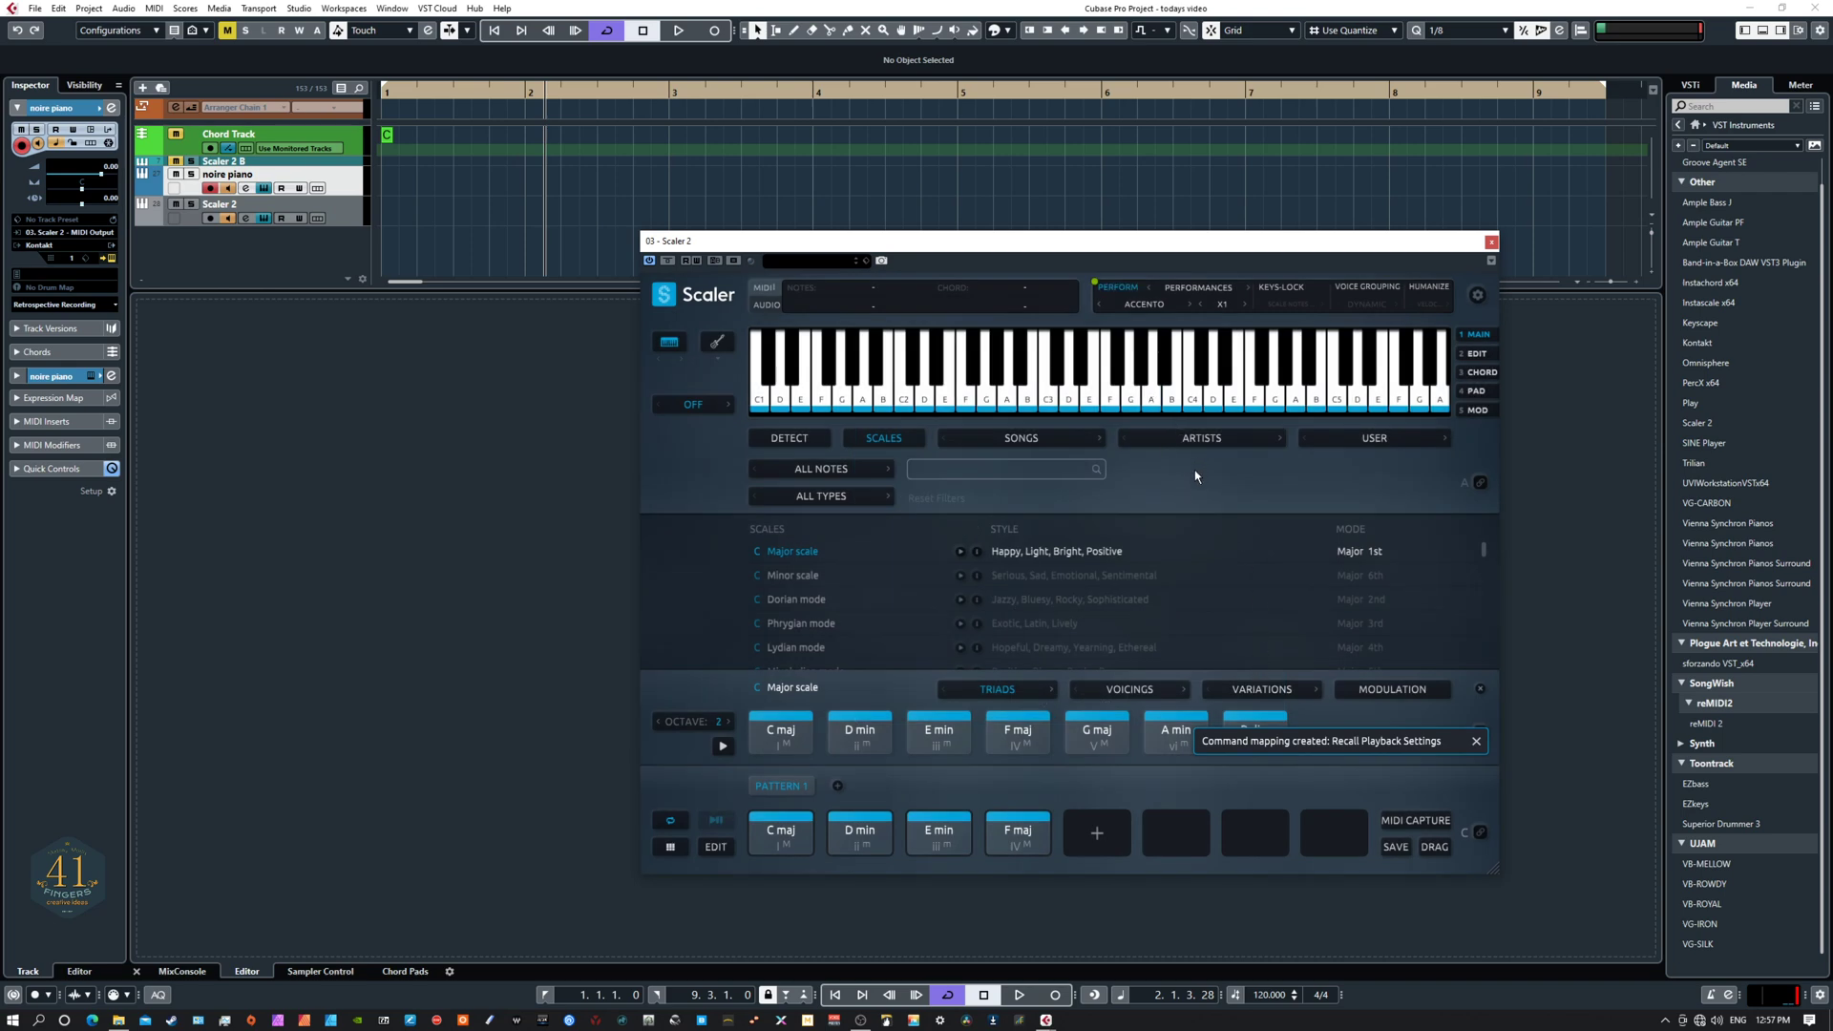
Step: Set the performance to Alt at x0.5 speed and map Recall Playback Settings to controller Sound Control 7
click(1189, 304)
click(1189, 304)
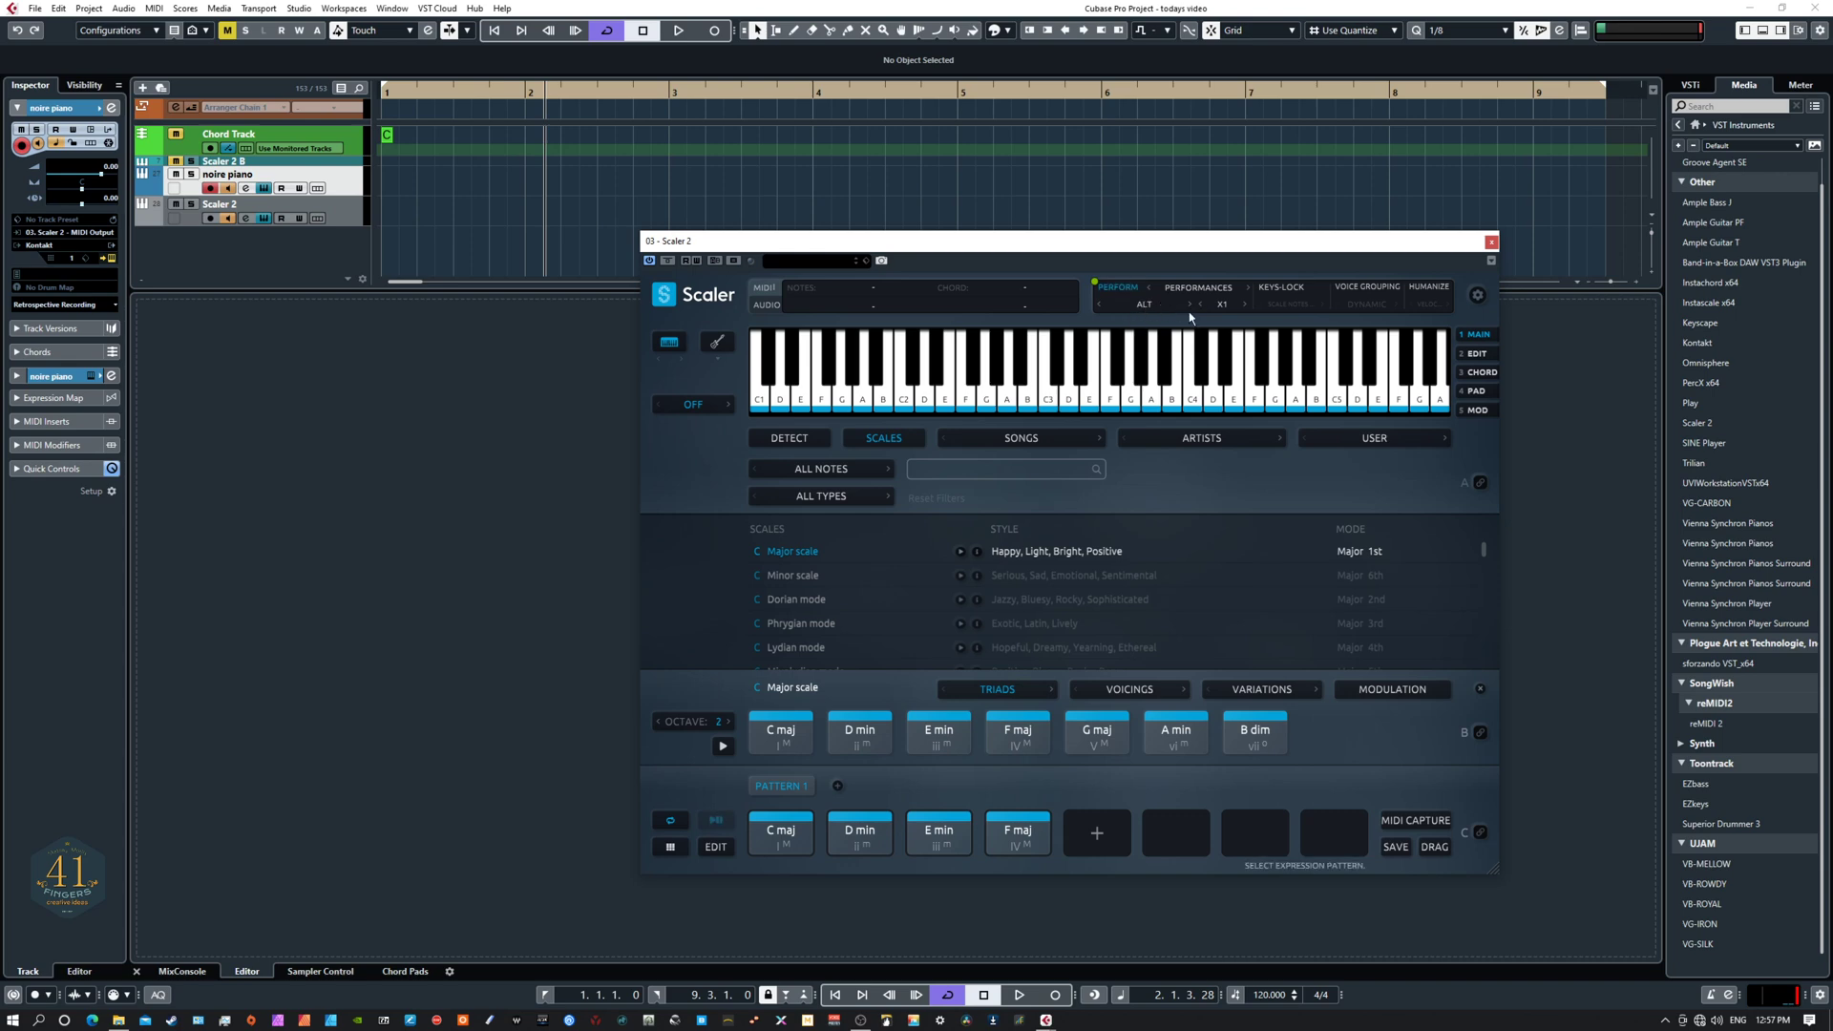
click(1202, 305)
right_click(1112, 291)
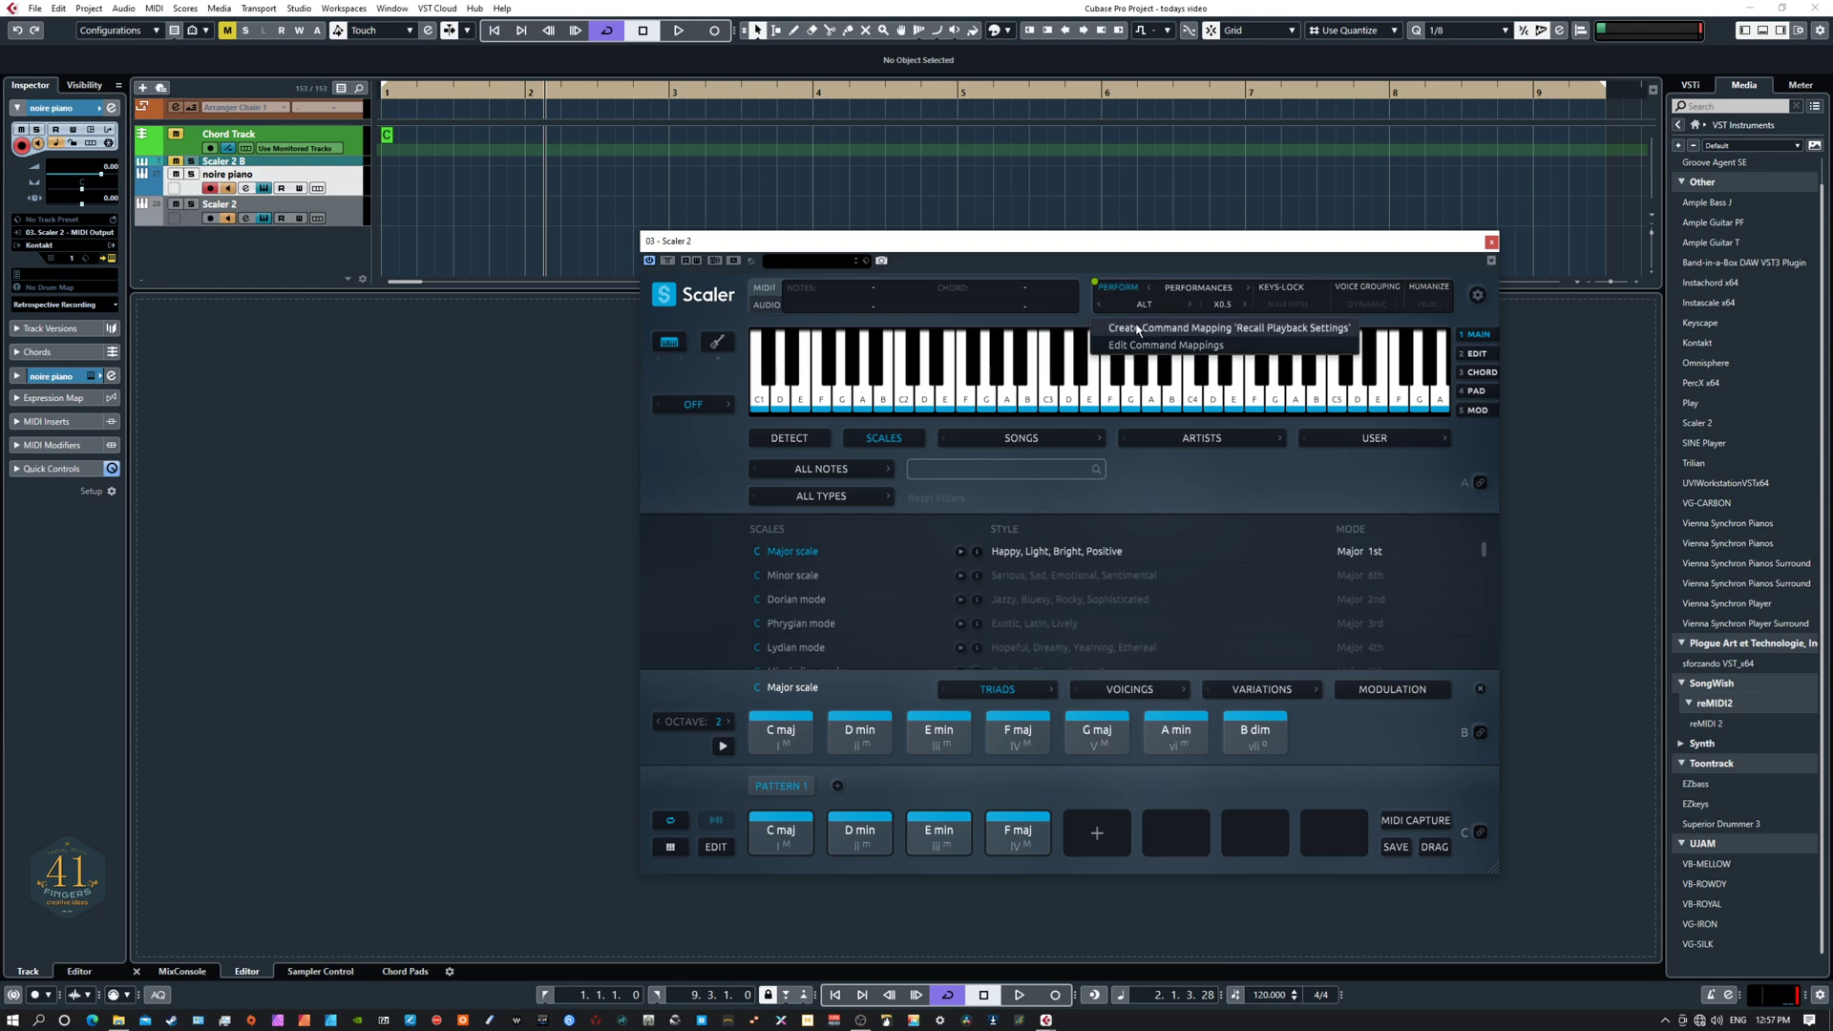
click(1131, 331)
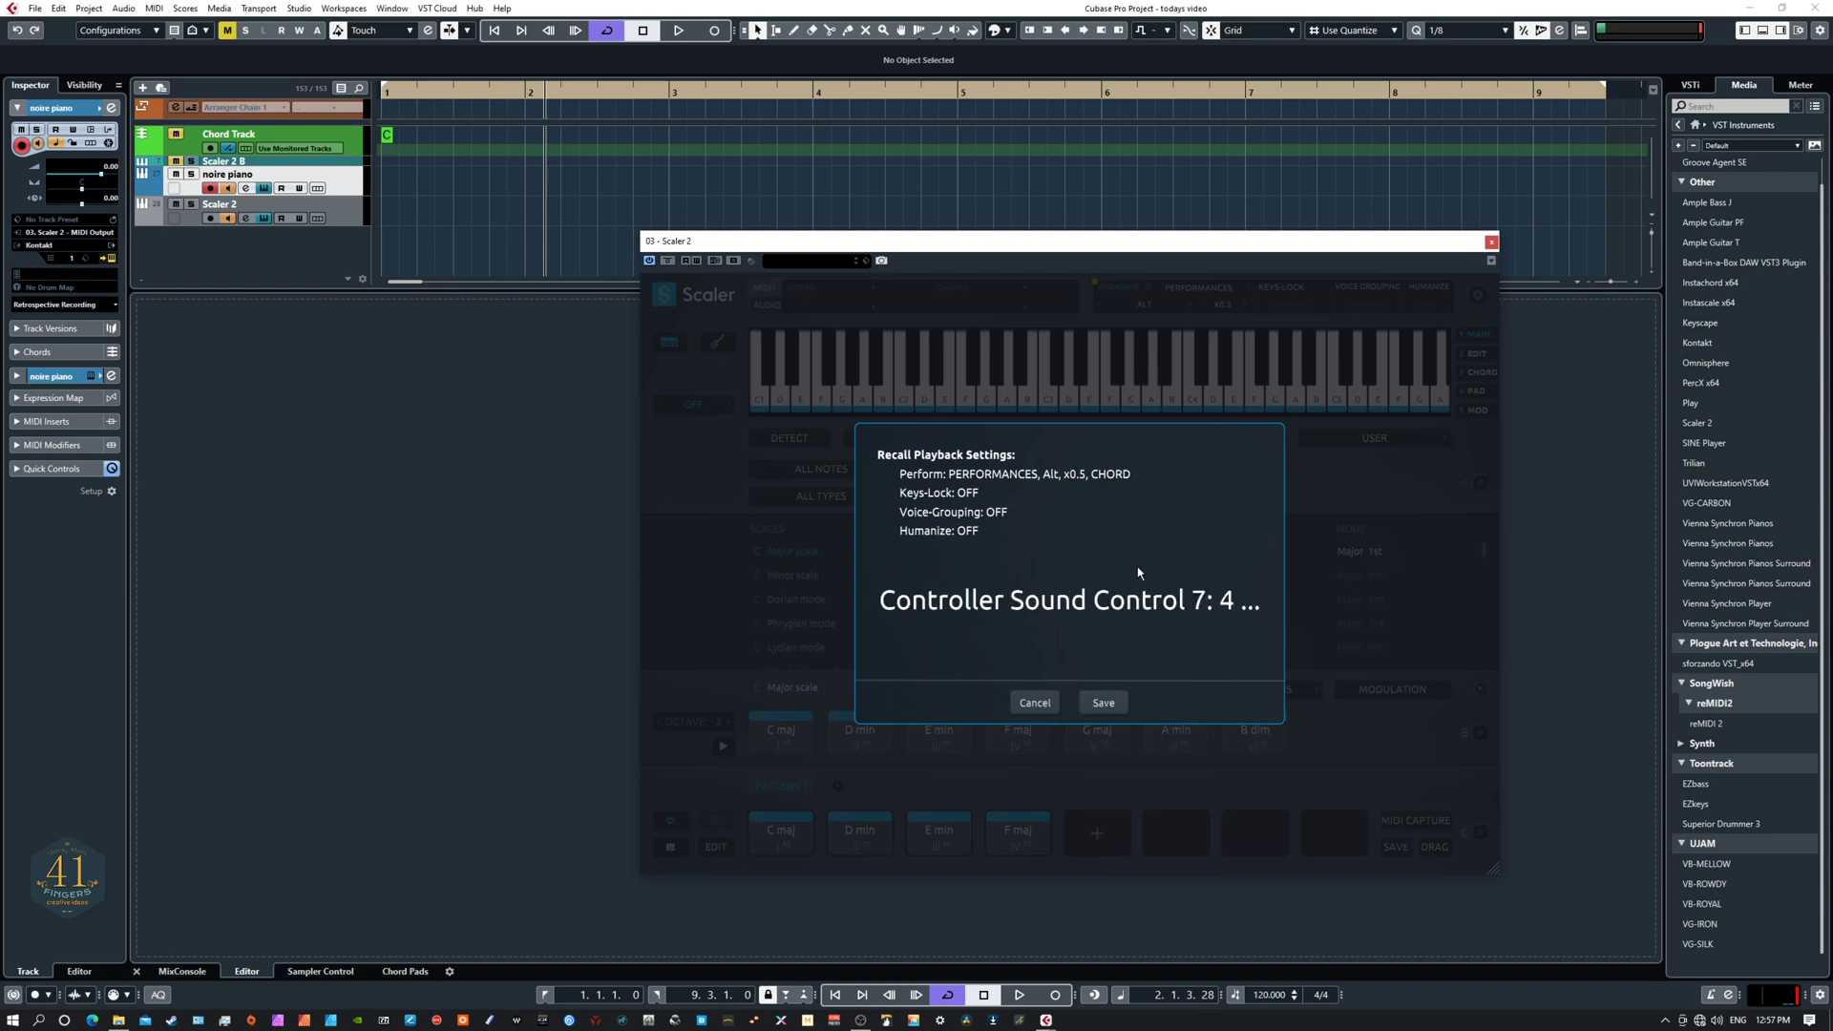
click(1104, 704)
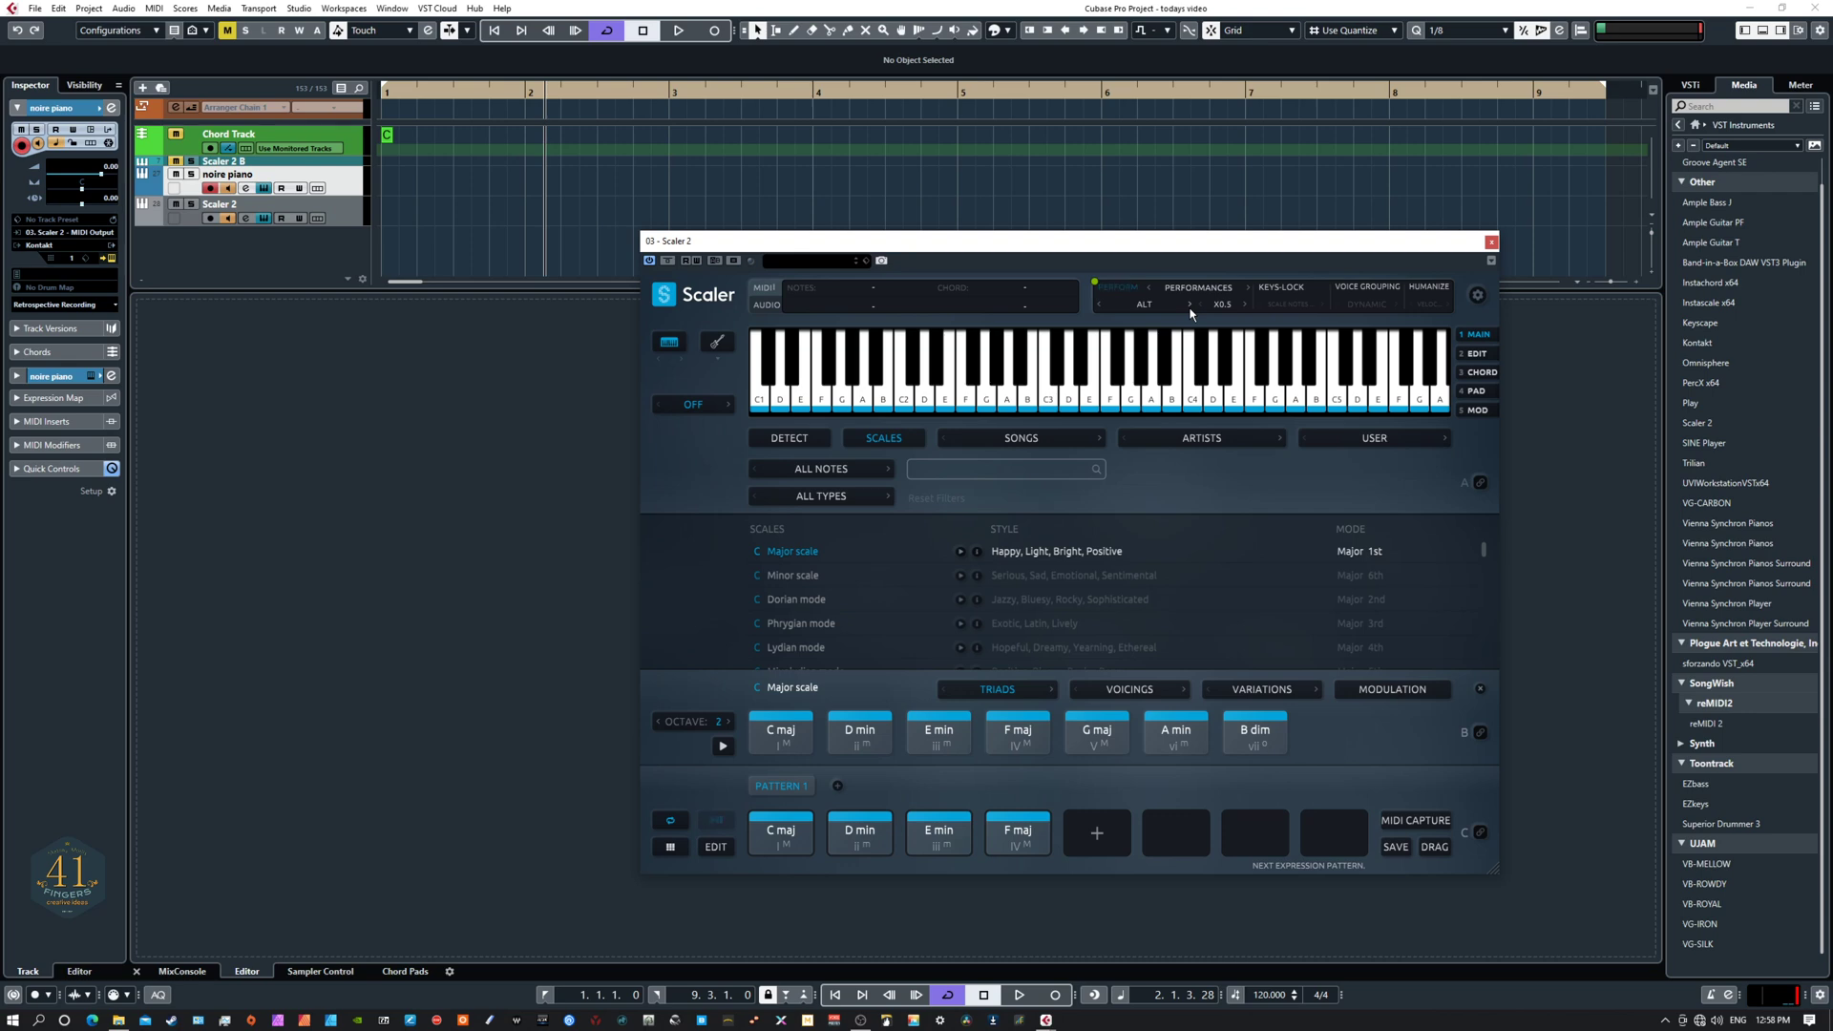
Step: Try a chord duration of 8 beats in the playback settings, and return it to 2 beats
click(1479, 297)
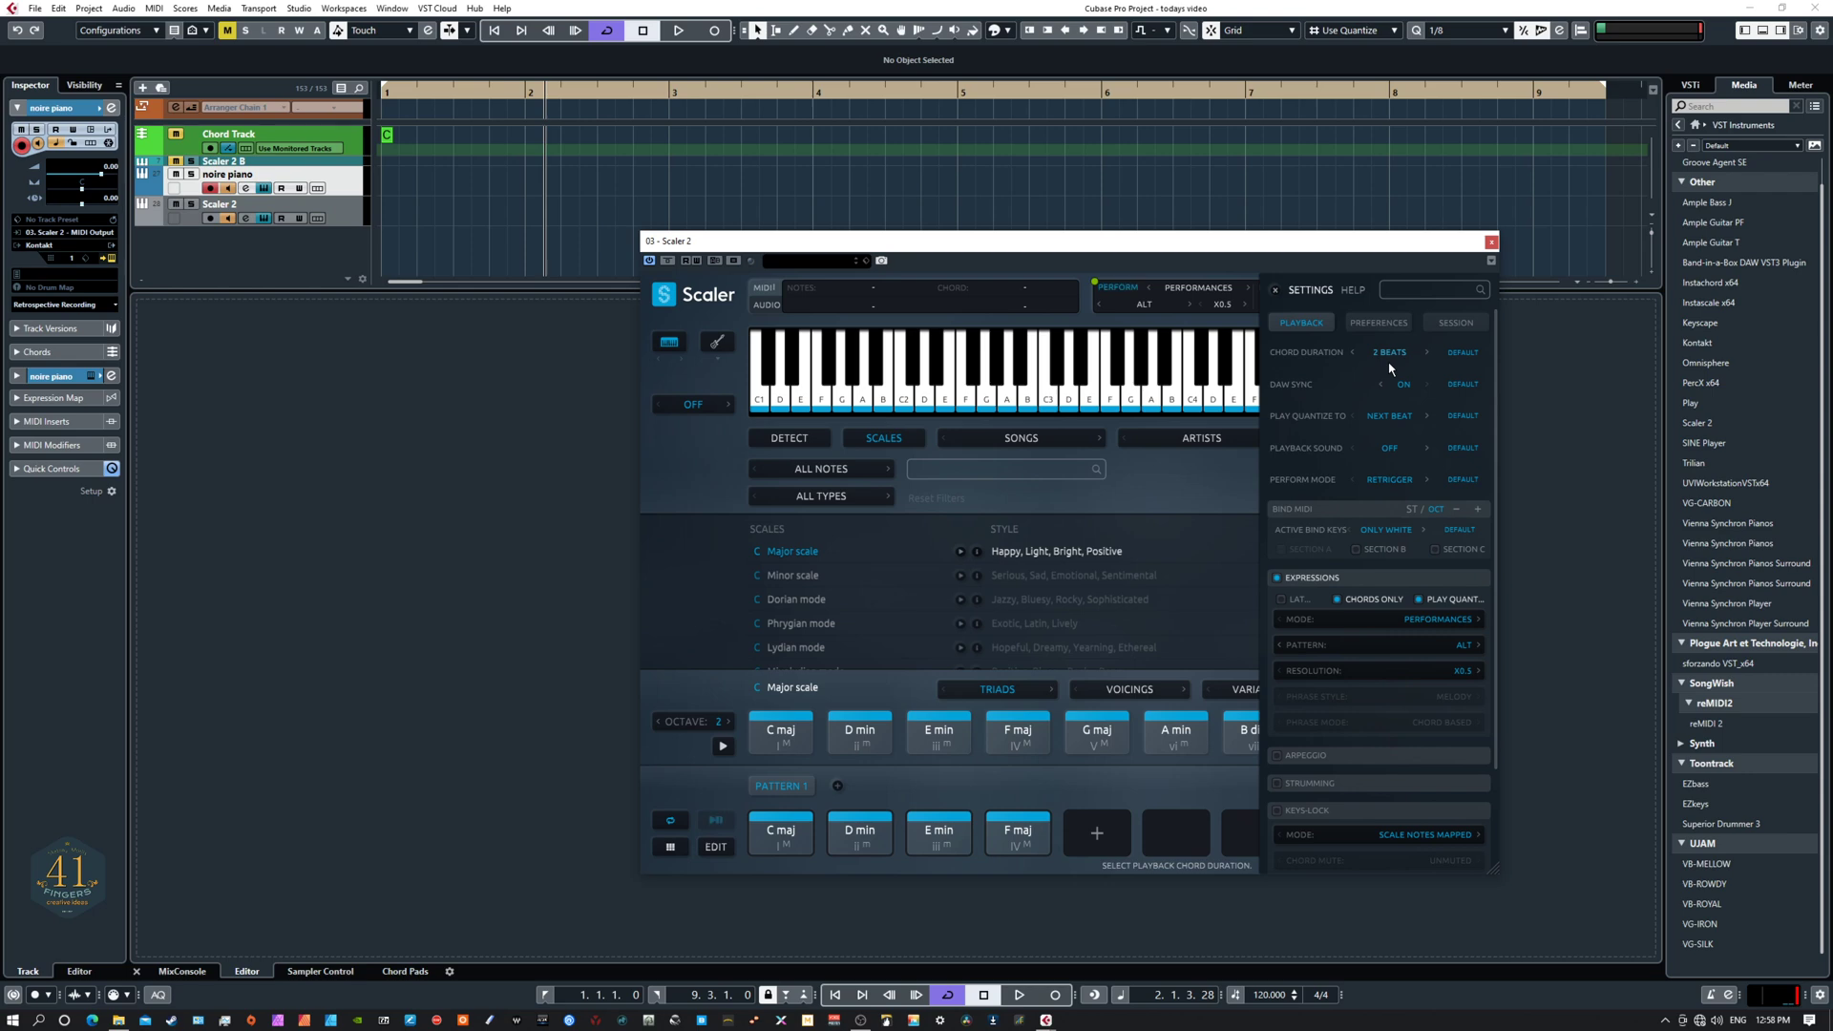
click(1390, 354)
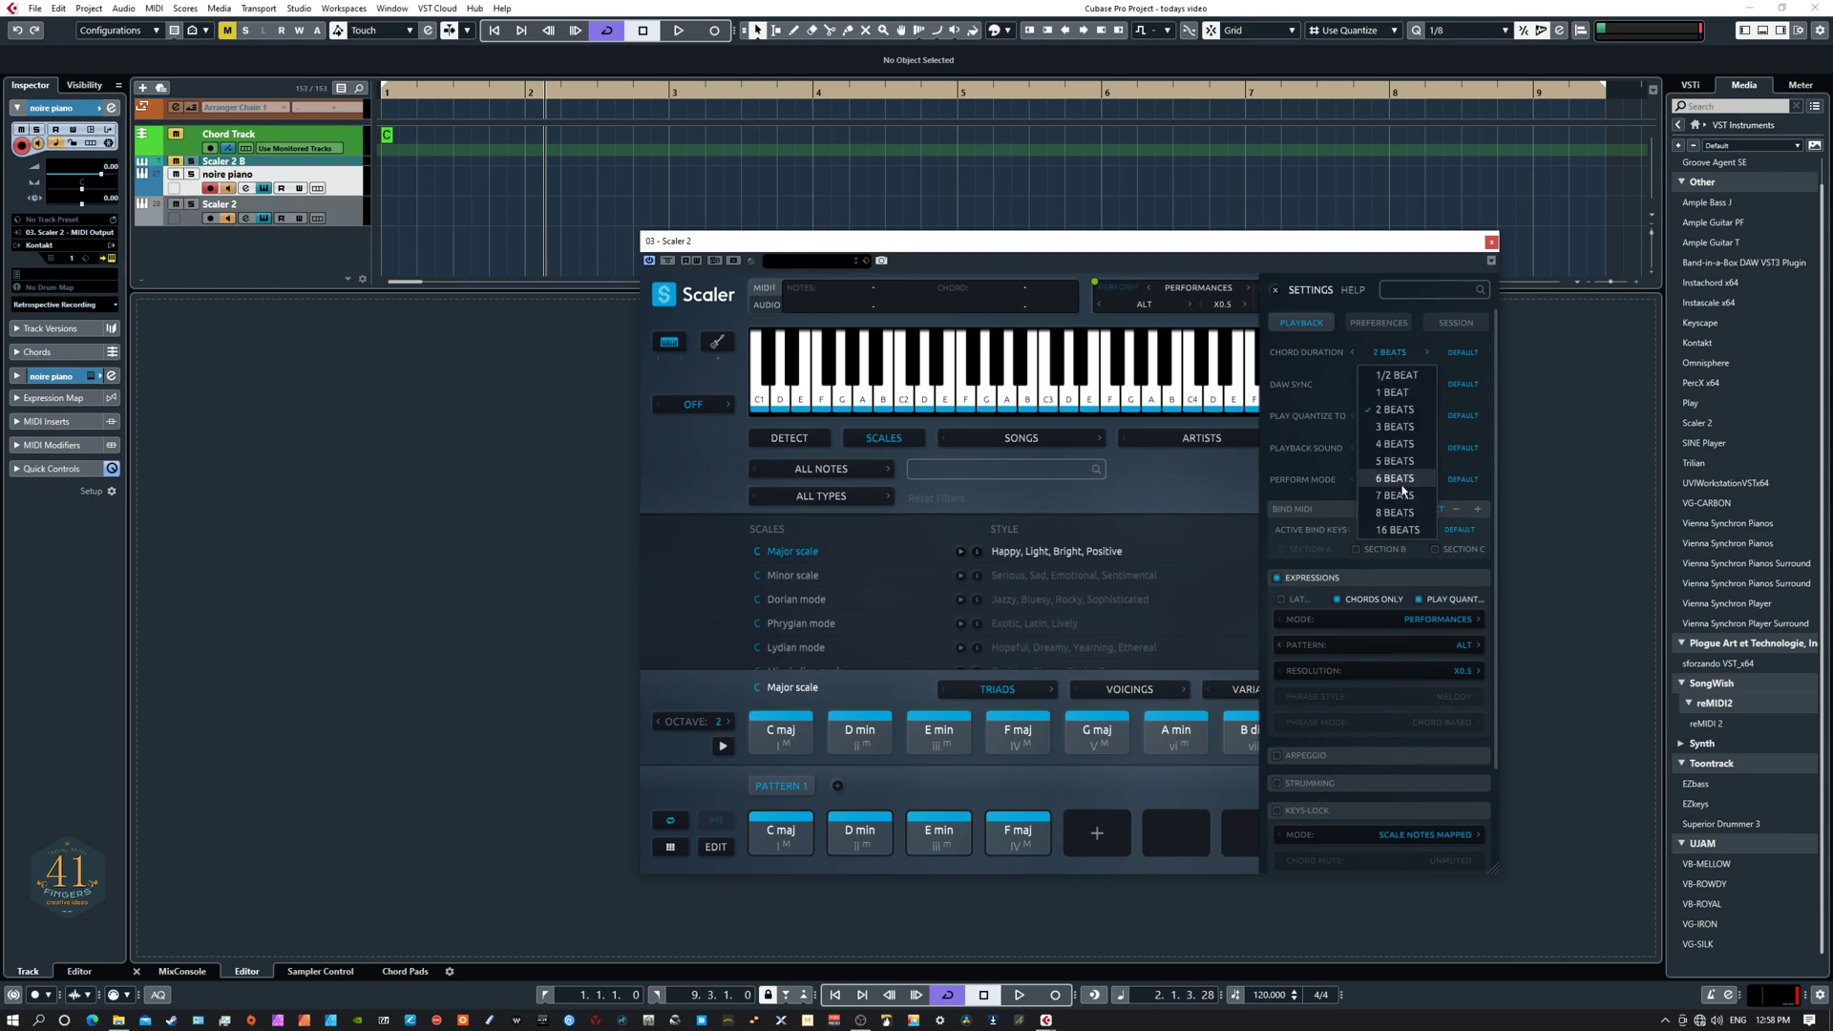
click(1393, 513)
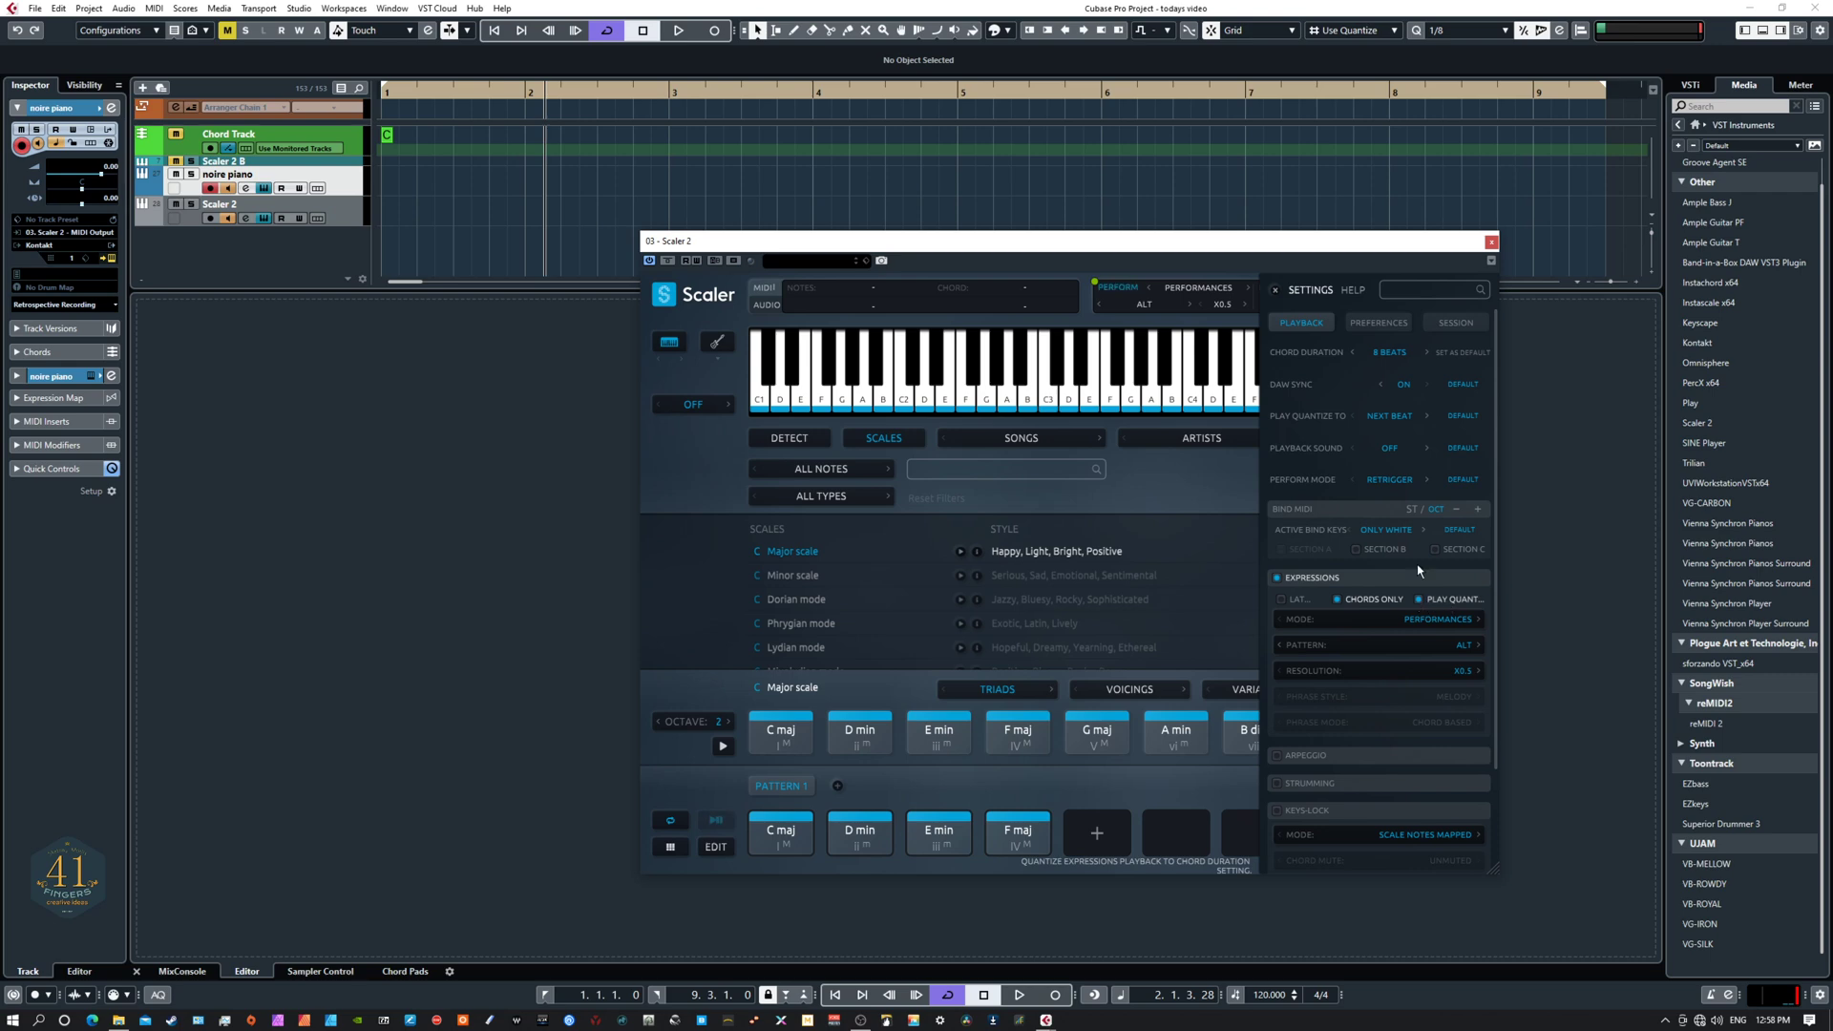
click(1399, 356)
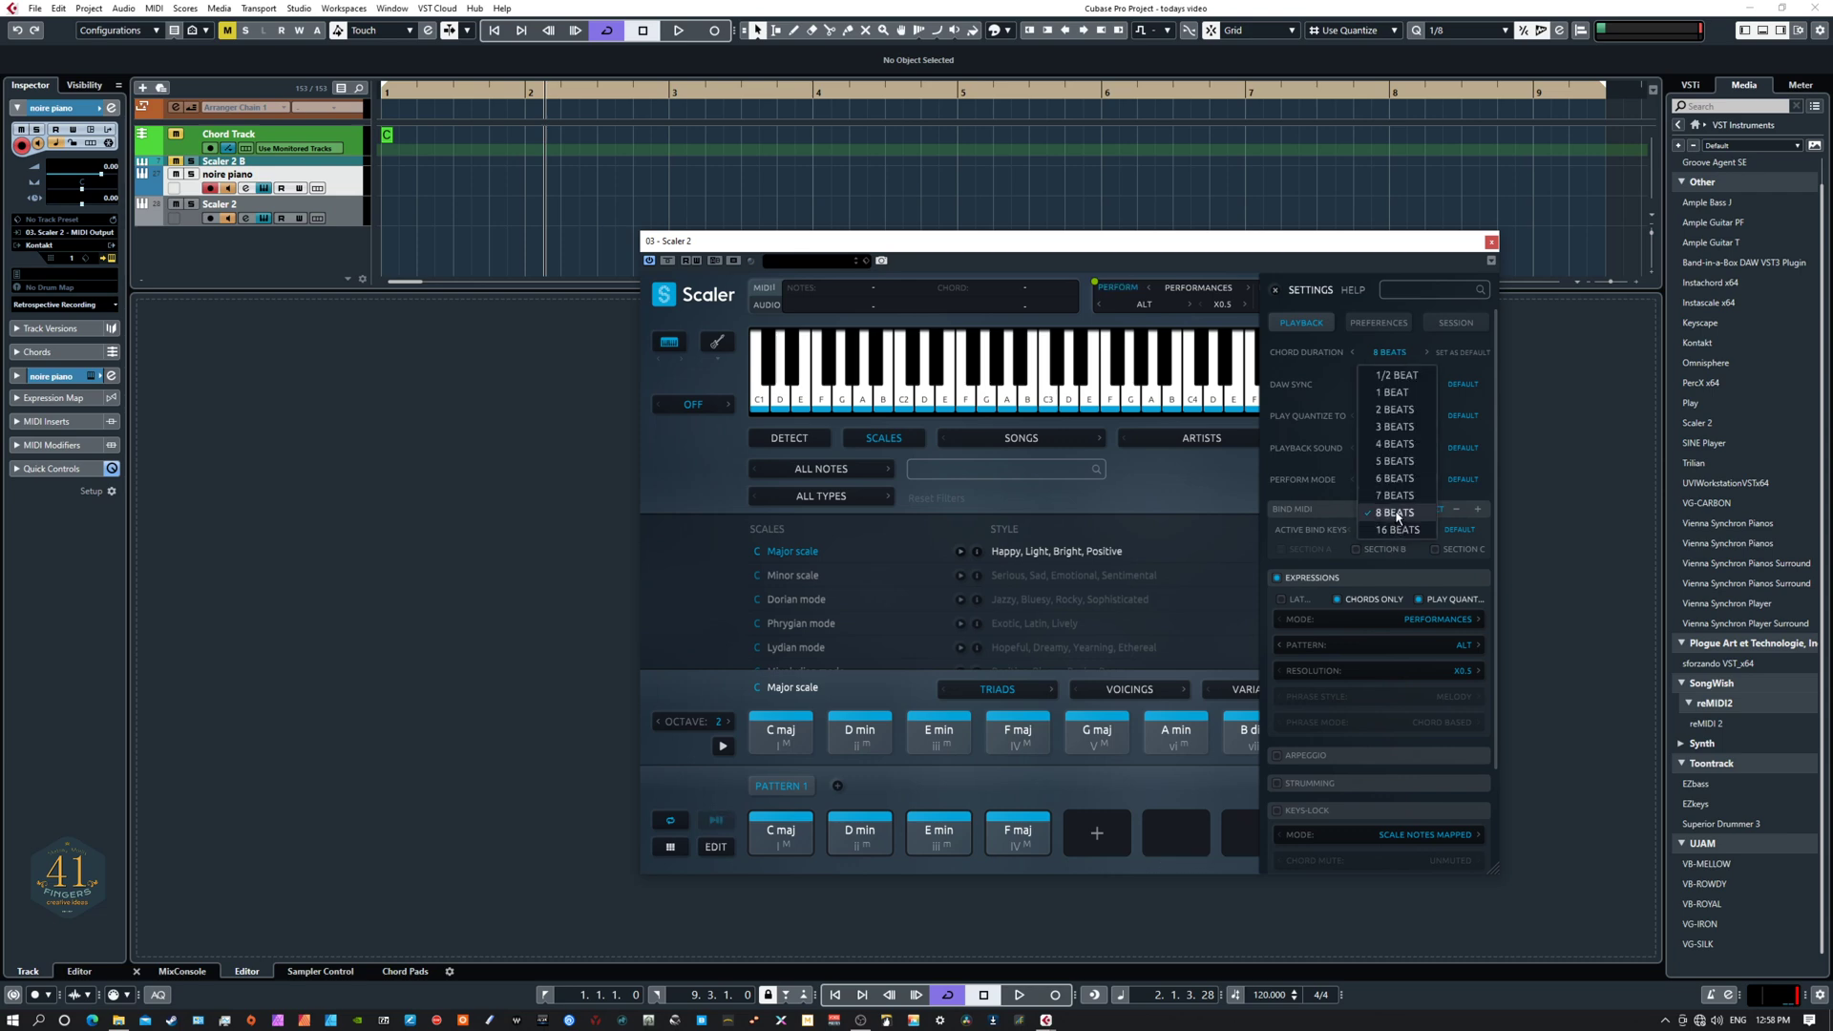
click(1389, 411)
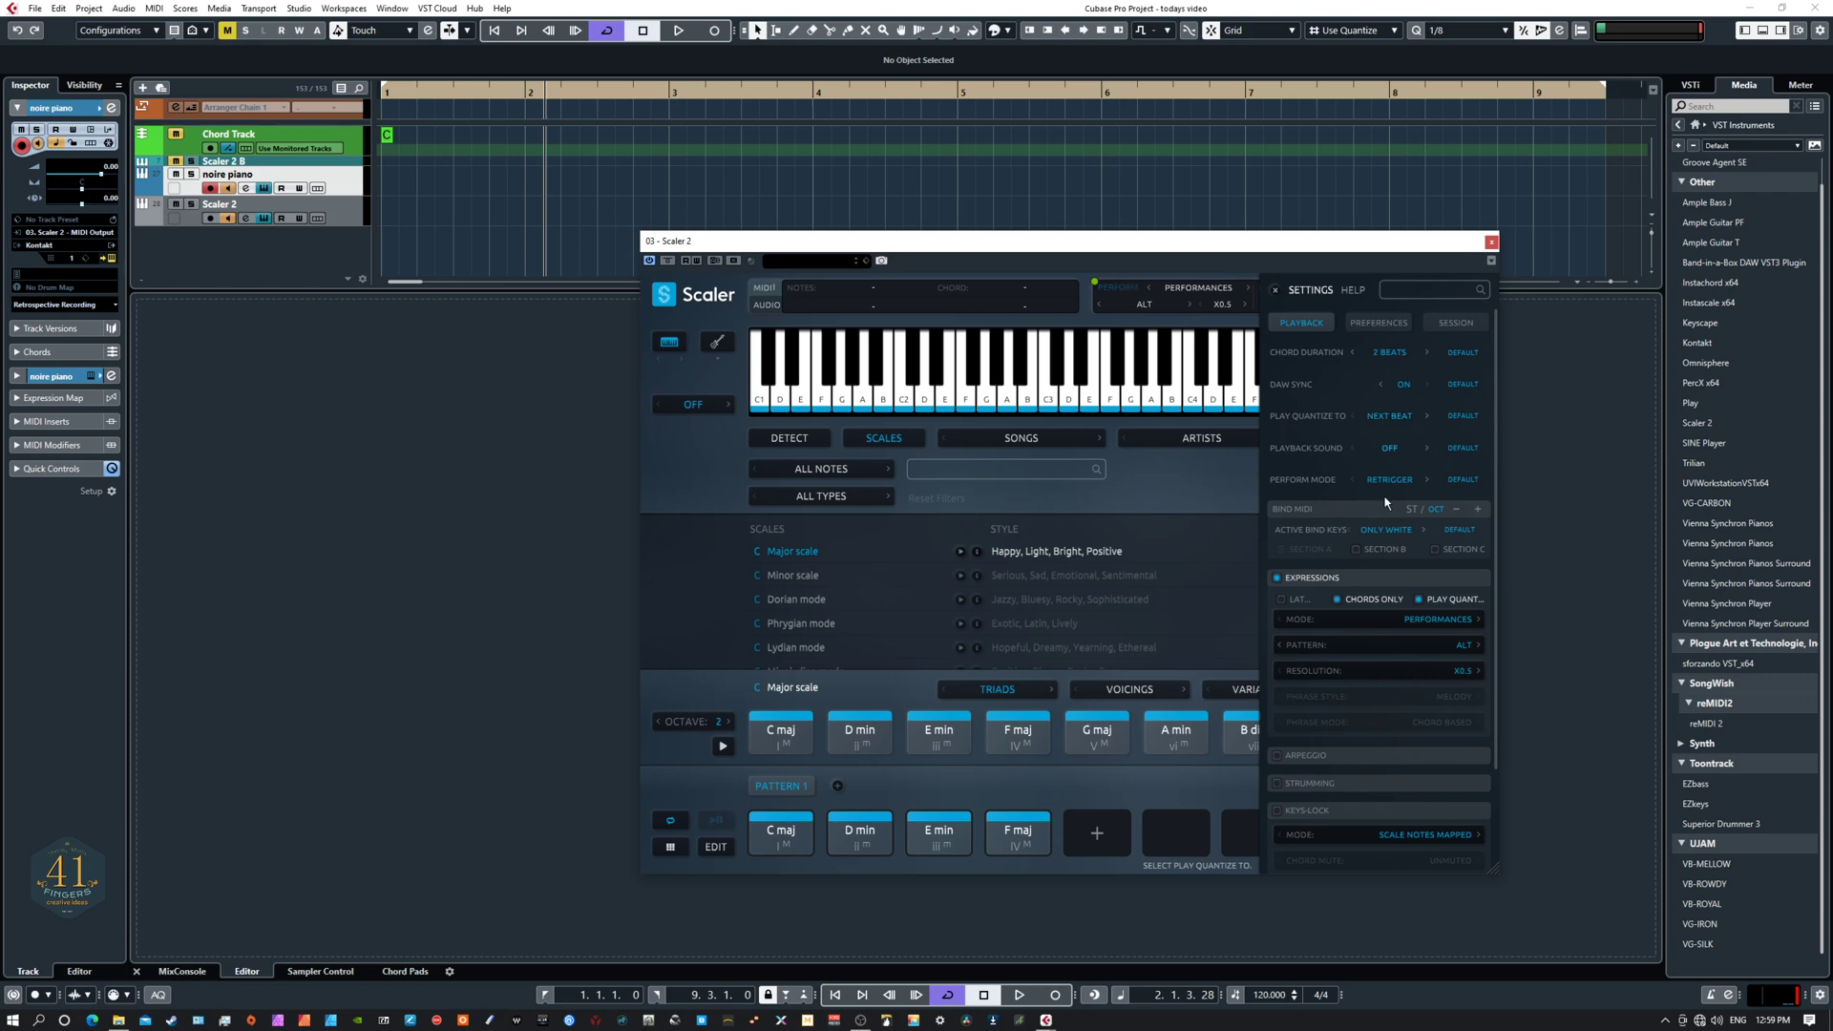
click(1276, 290)
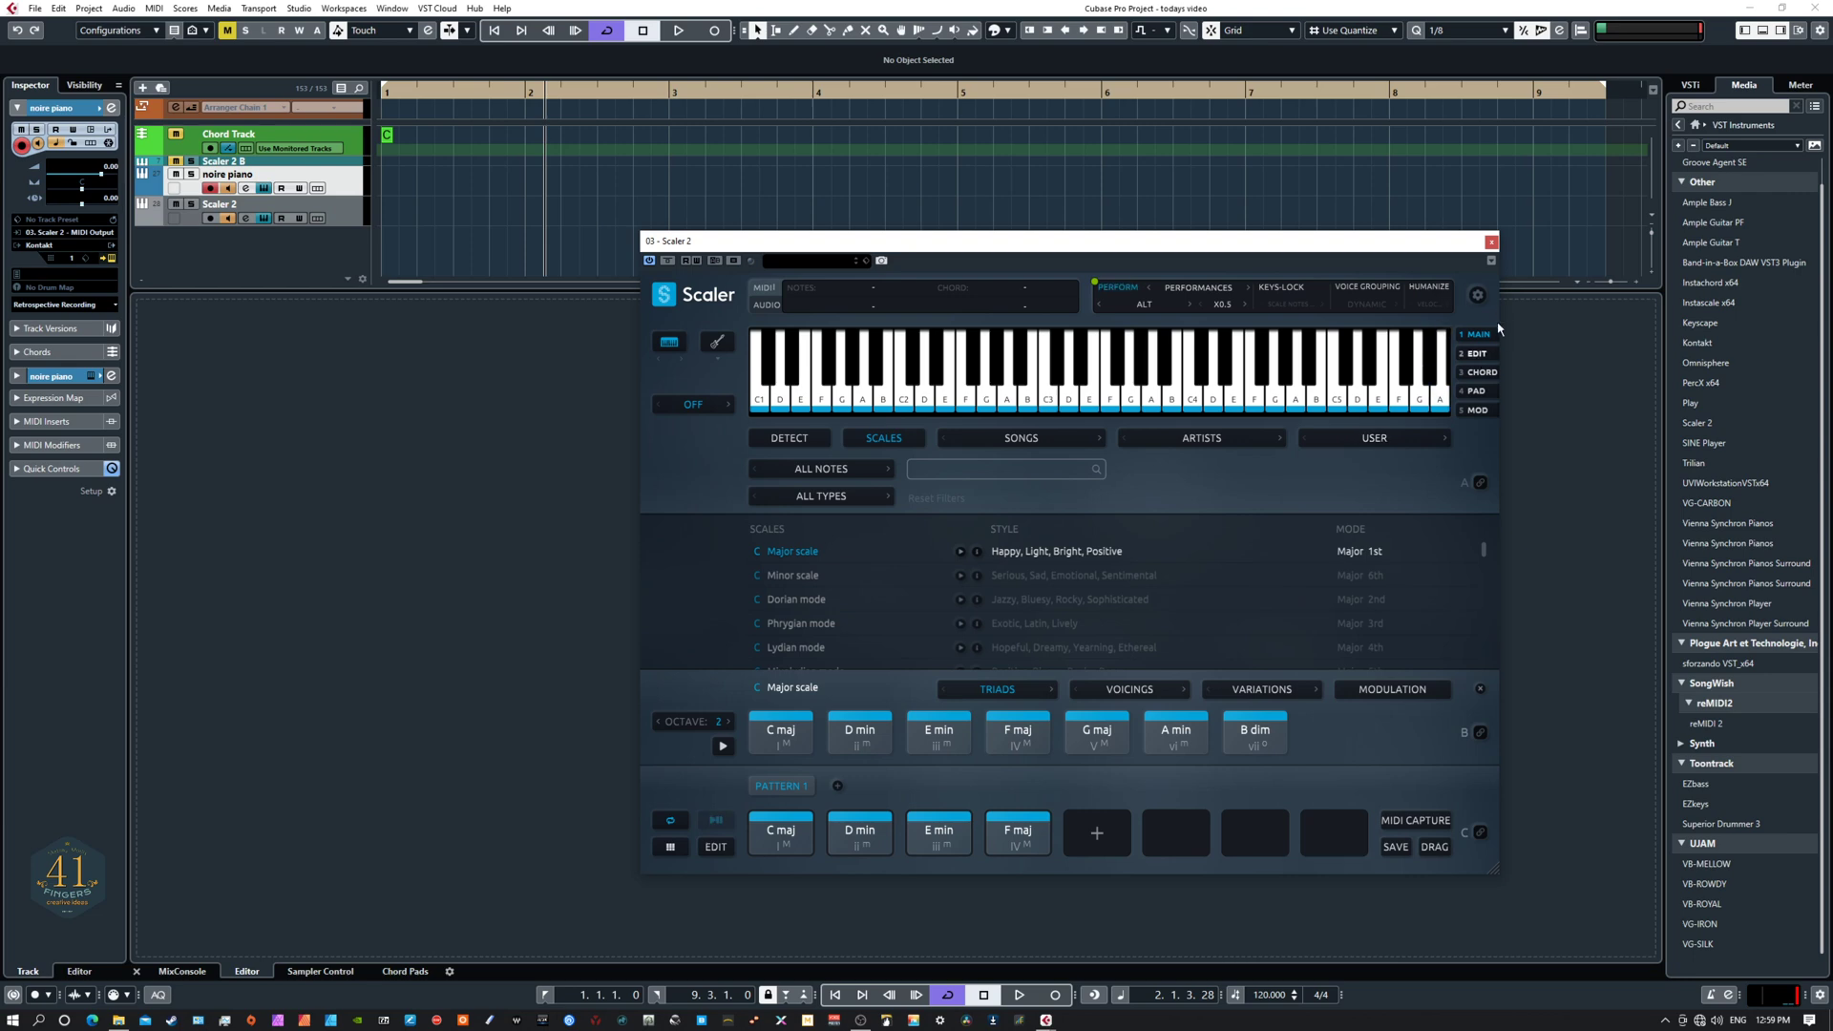
Step: Play Pattern 1 in sync with the project, switching between the mapped Accento and Alt playback settings
click(1187, 346)
click(867, 845)
click(1027, 833)
key(space)
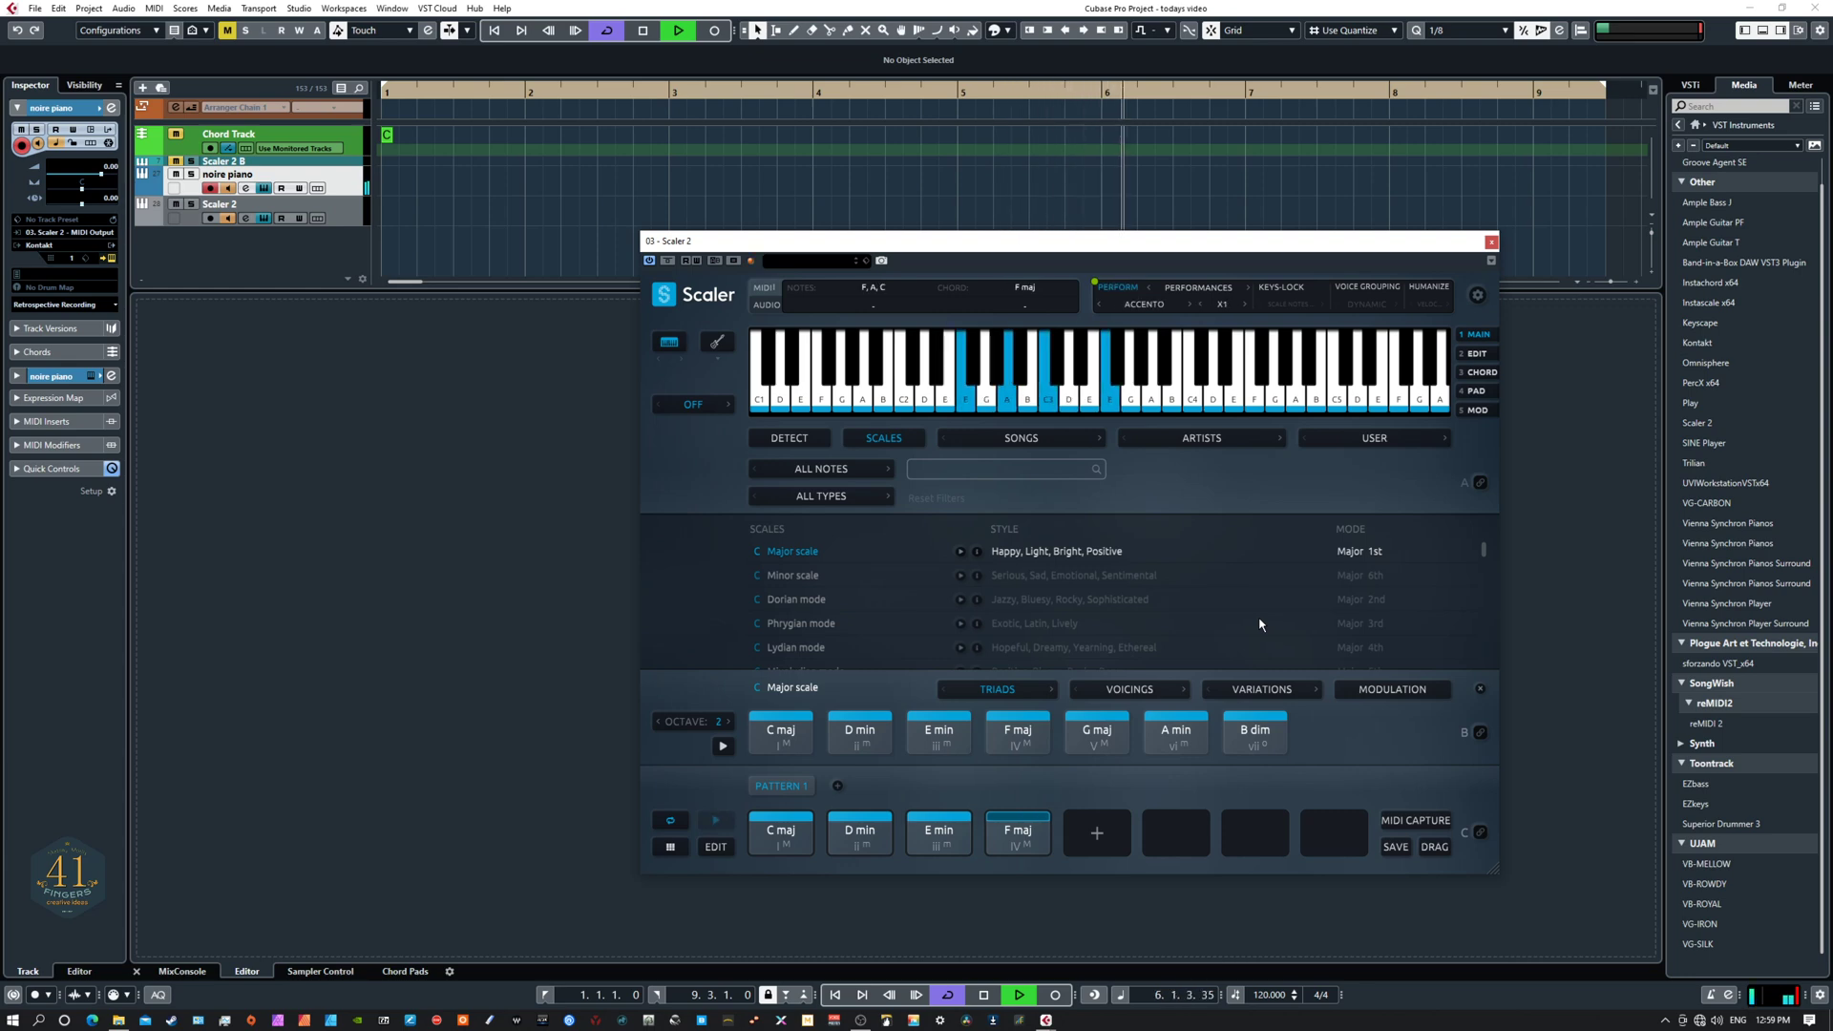
key(space)
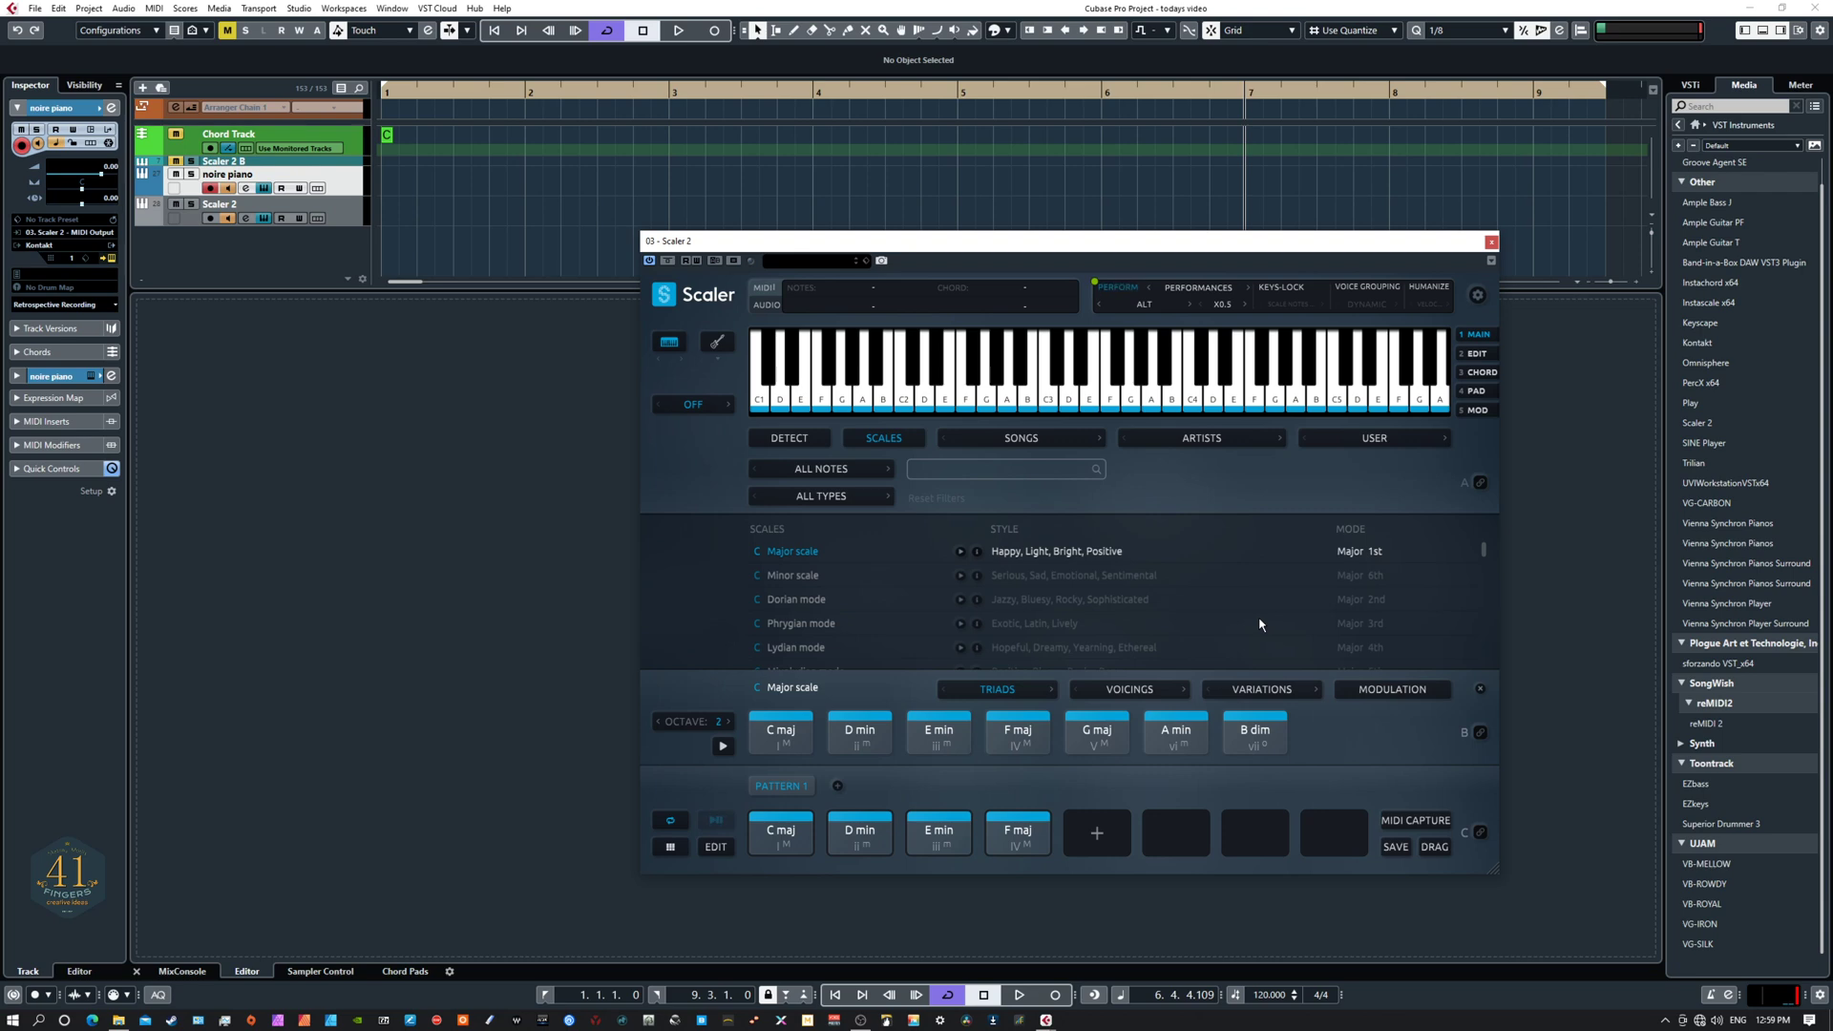
Step: Record the Pattern 1 playback with MIDI Capture and place the captured clip at bar 1 of the noire piano track
drag(989, 241, 1220, 301)
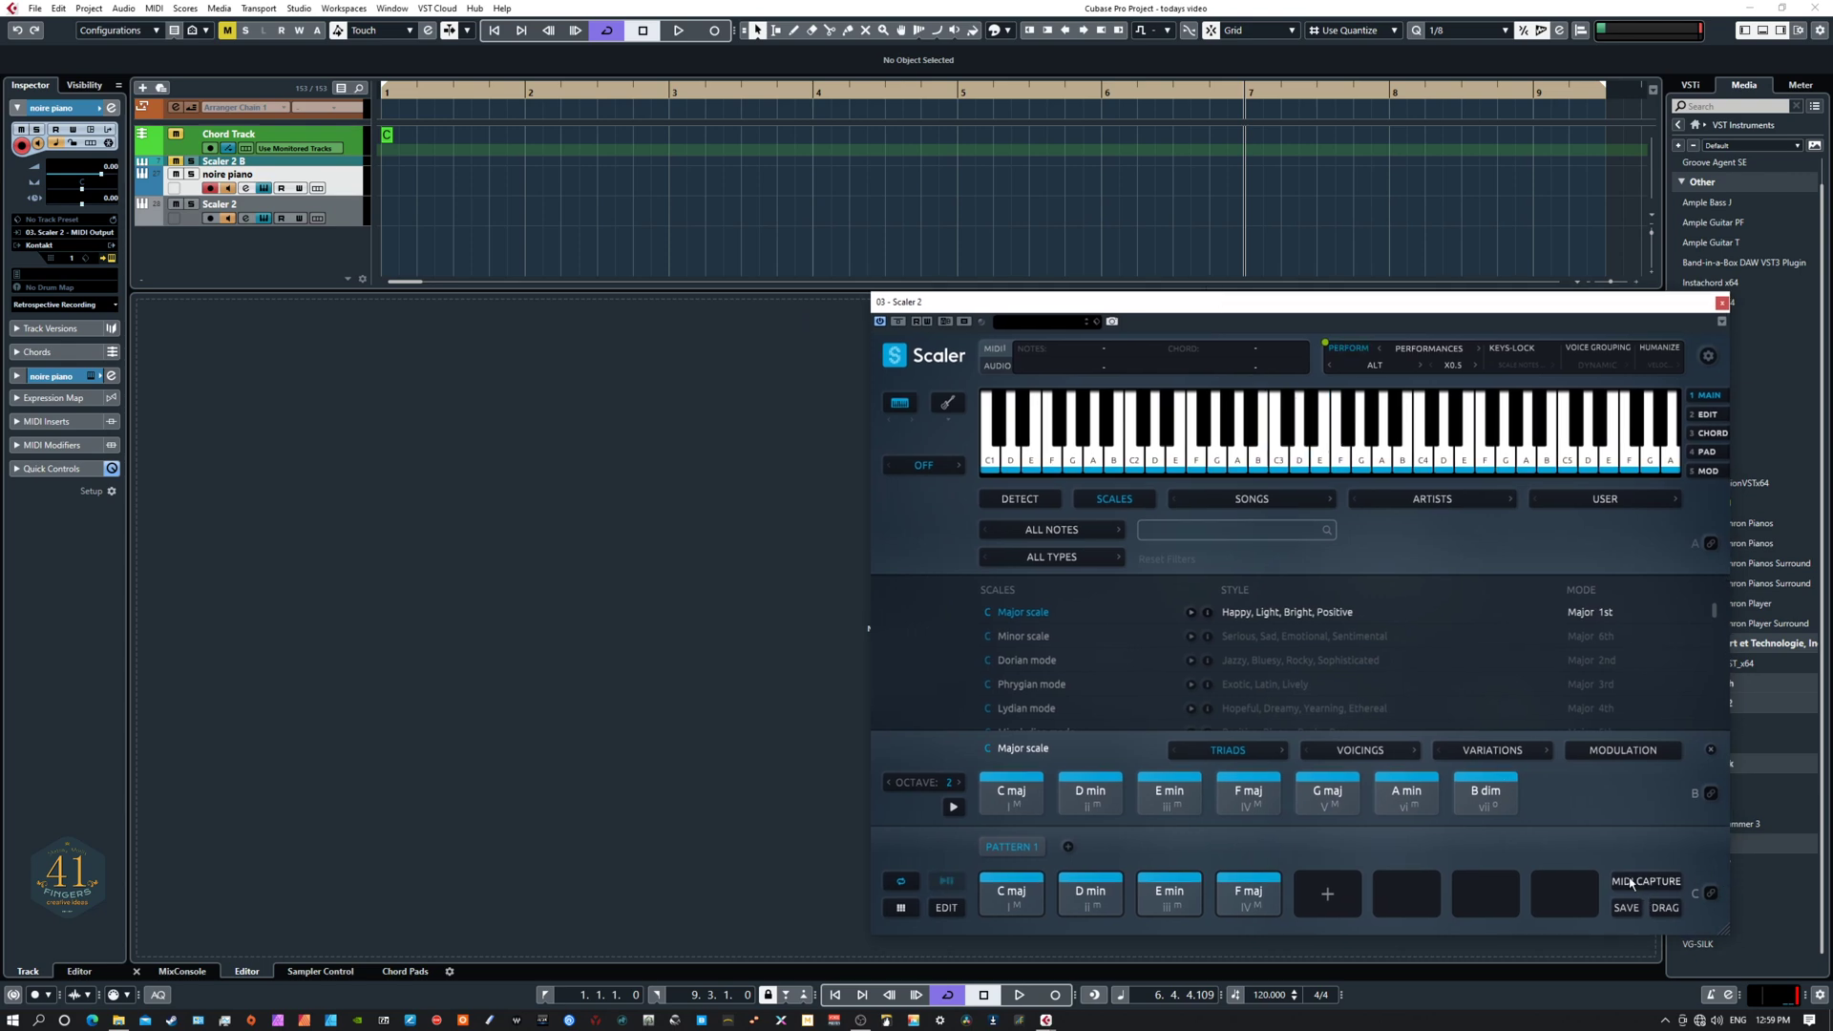
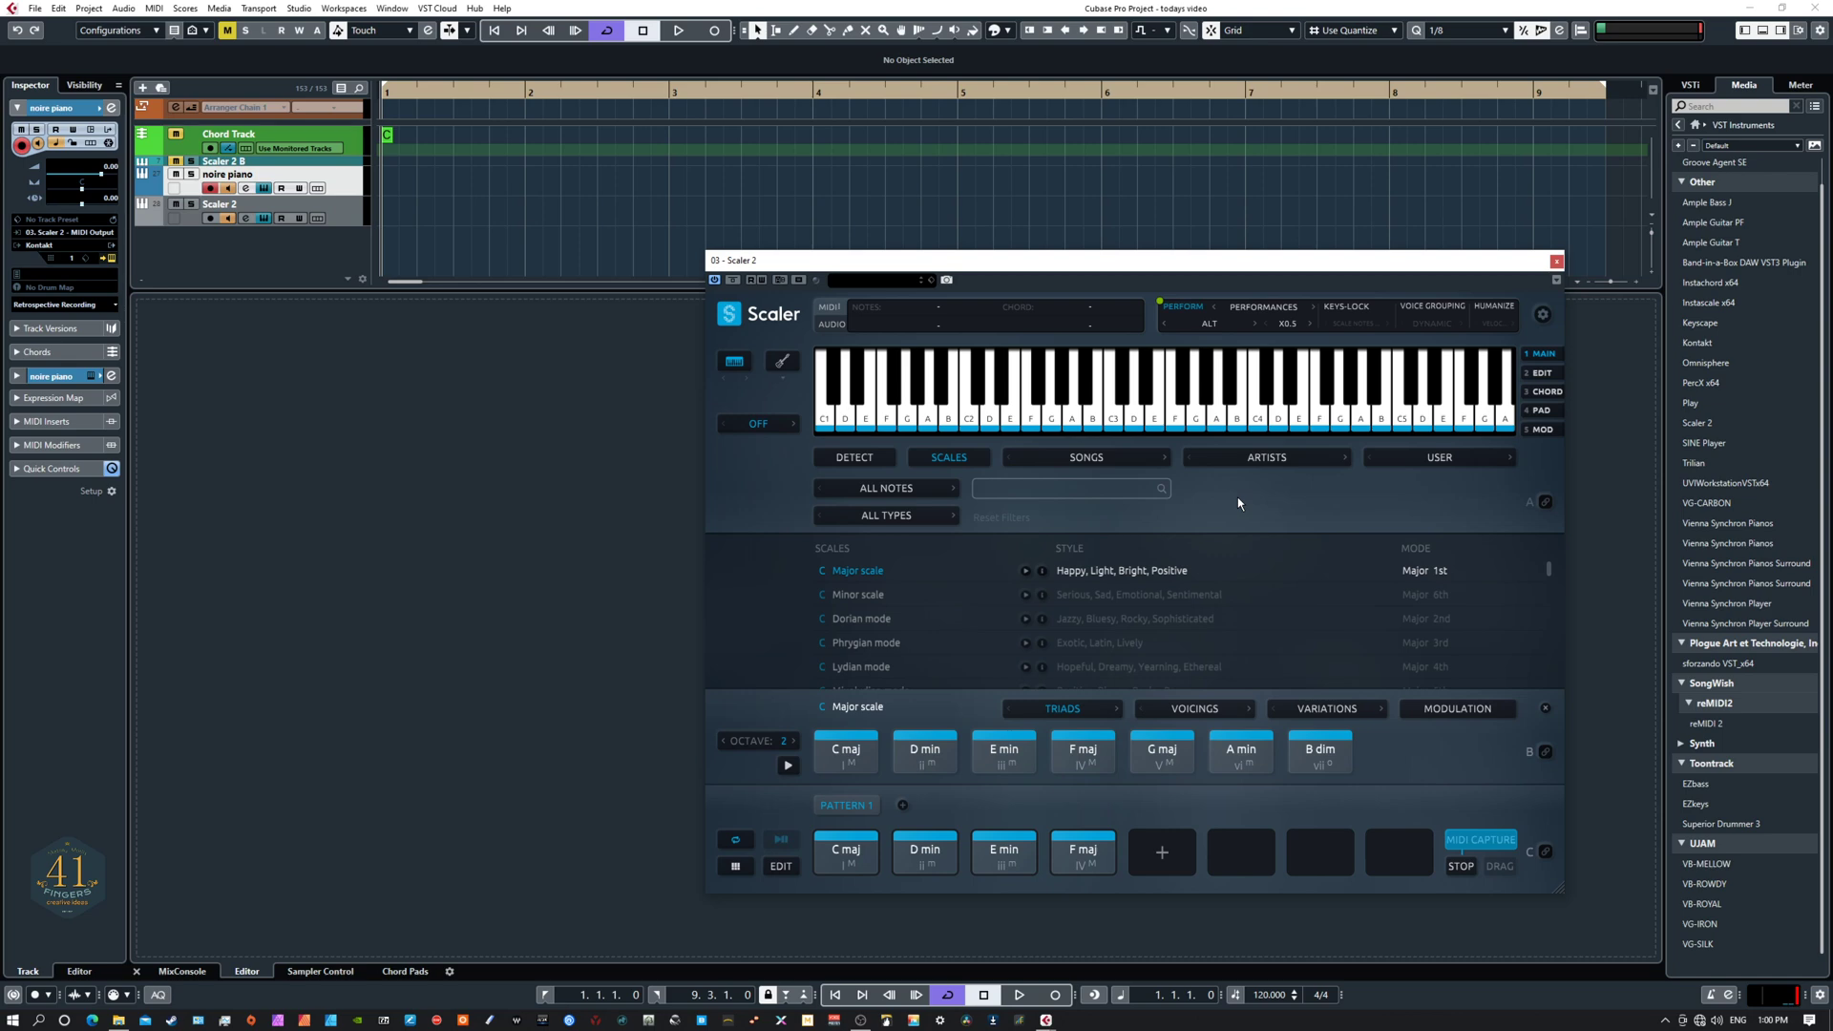
key(space)
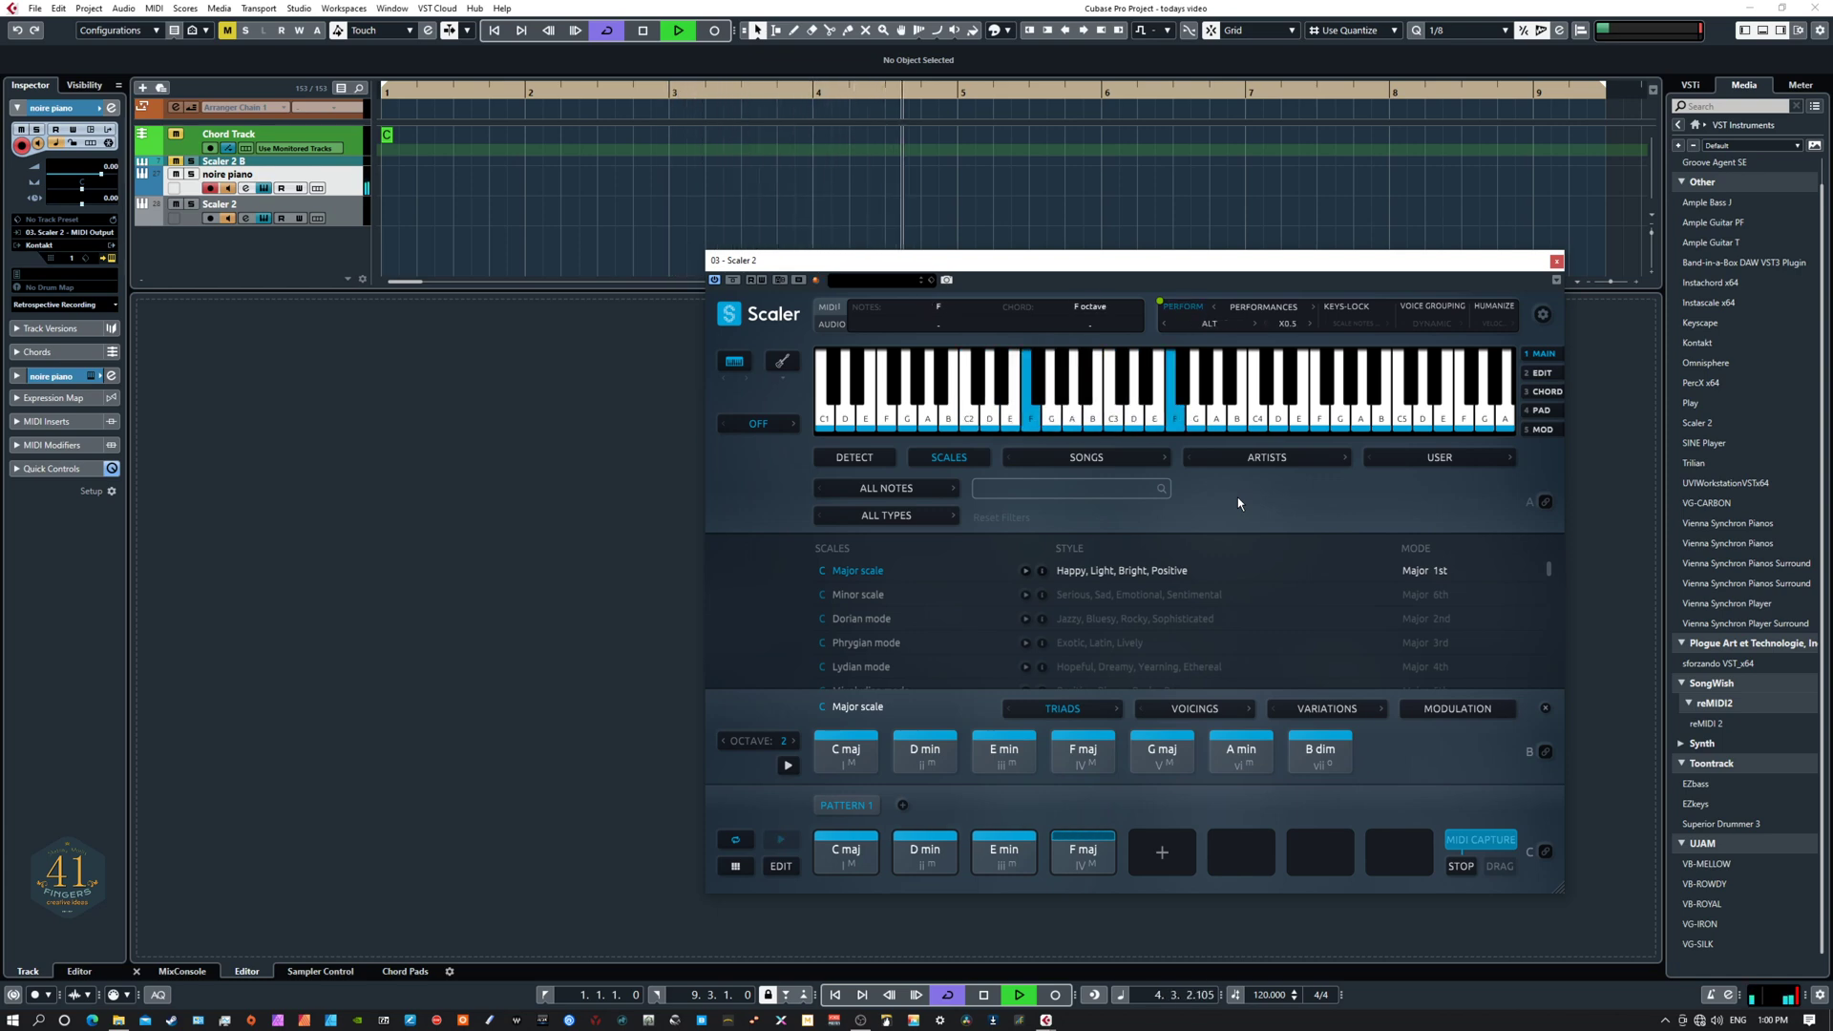
key(space)
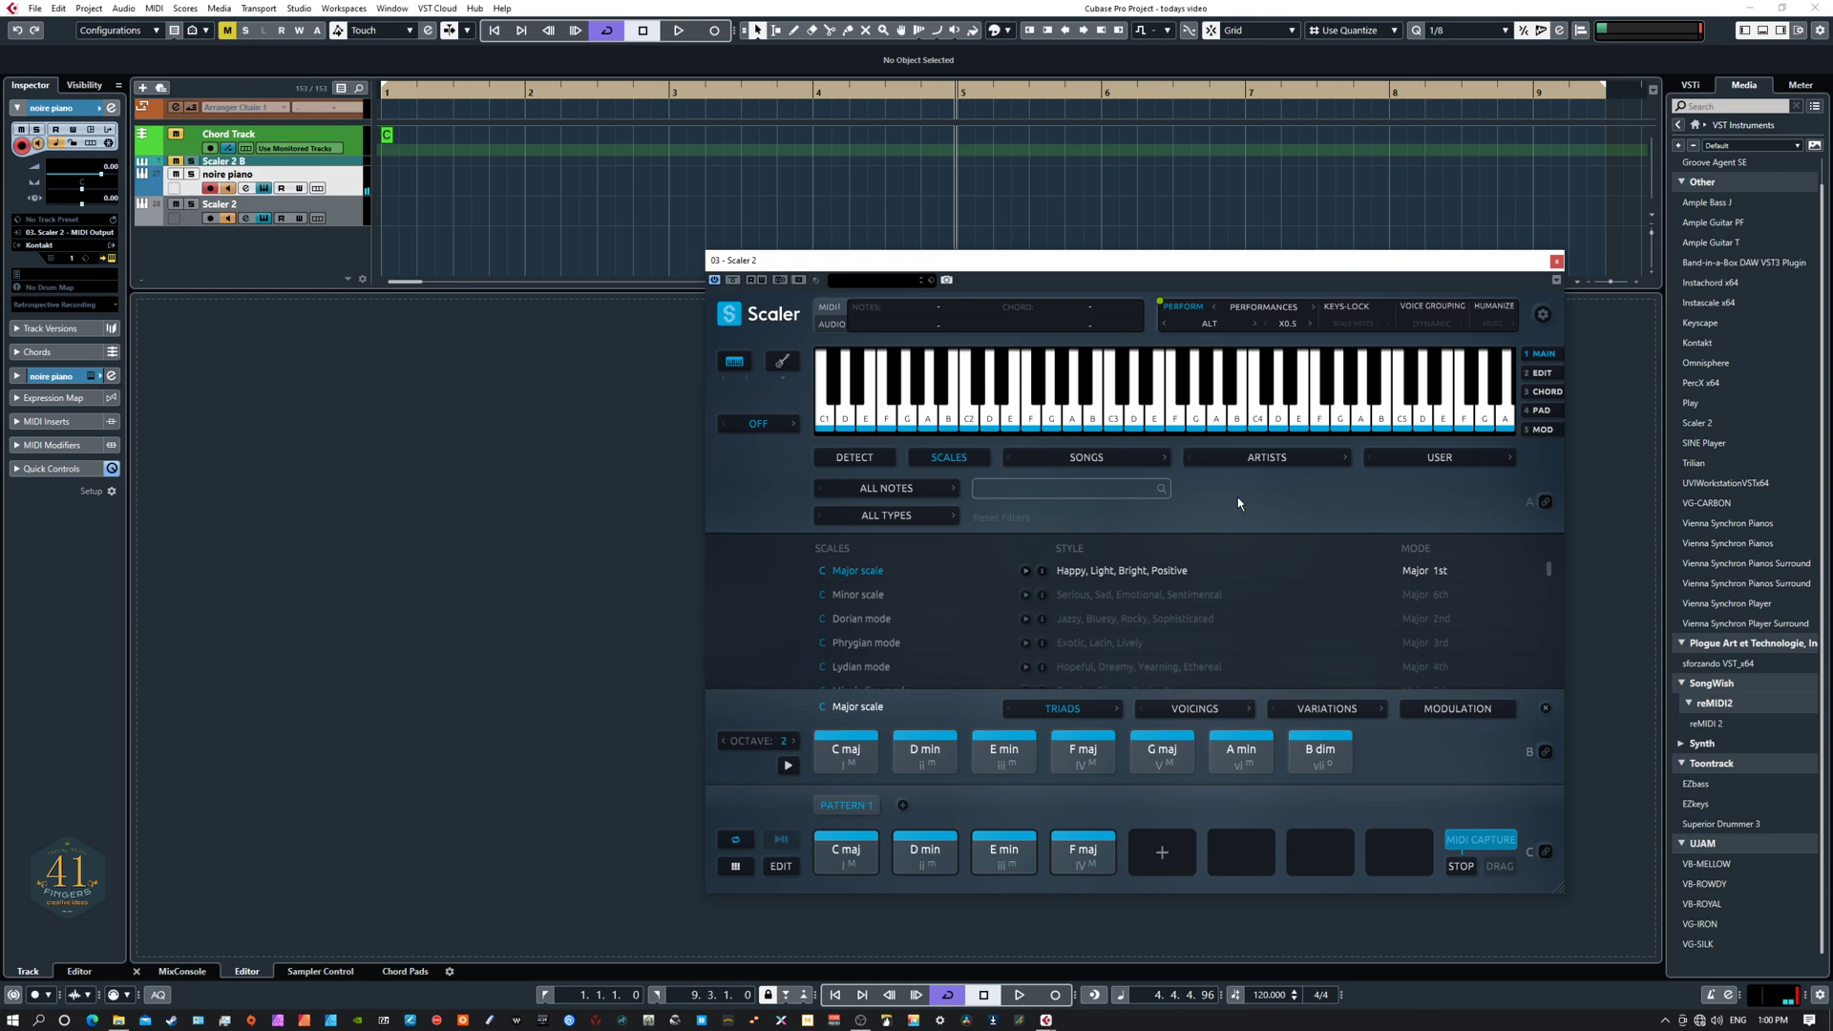
click(1464, 869)
drag(1495, 866, 391, 176)
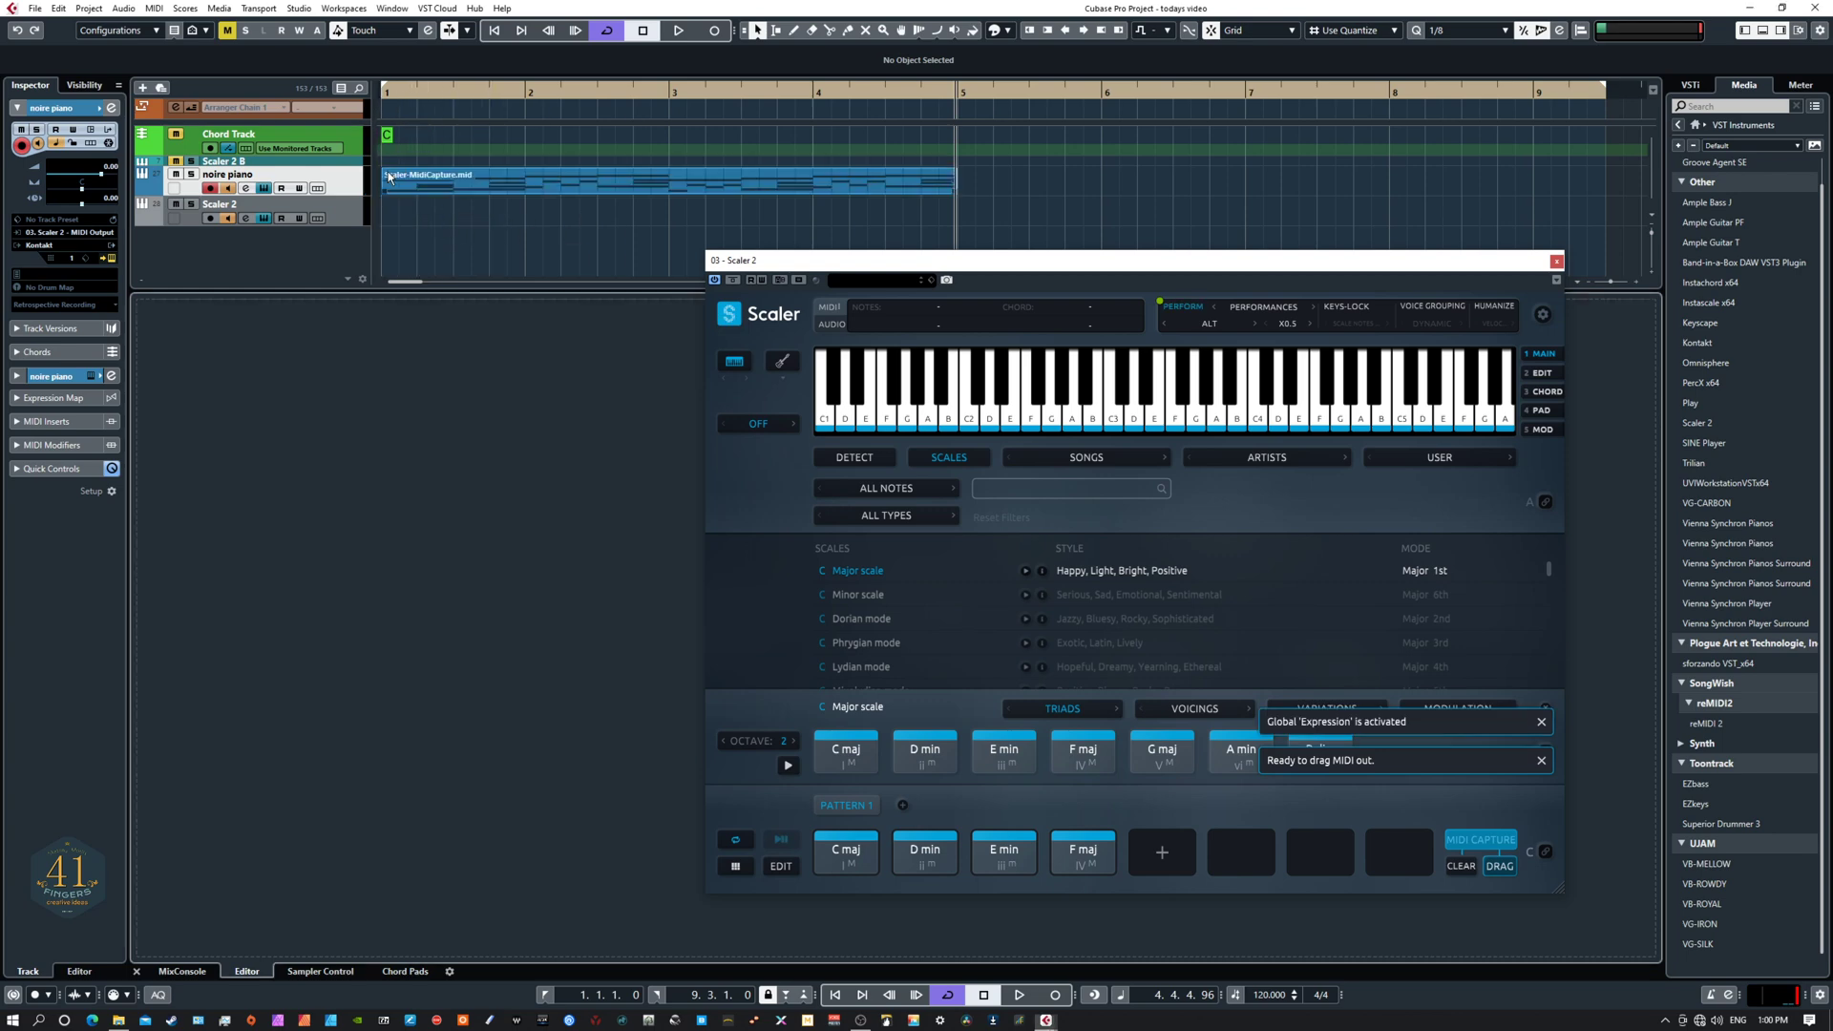
Step: Open the captured MIDI clip for note editing, uncover its notes from behind the plug-in window, and play it
click(812, 181)
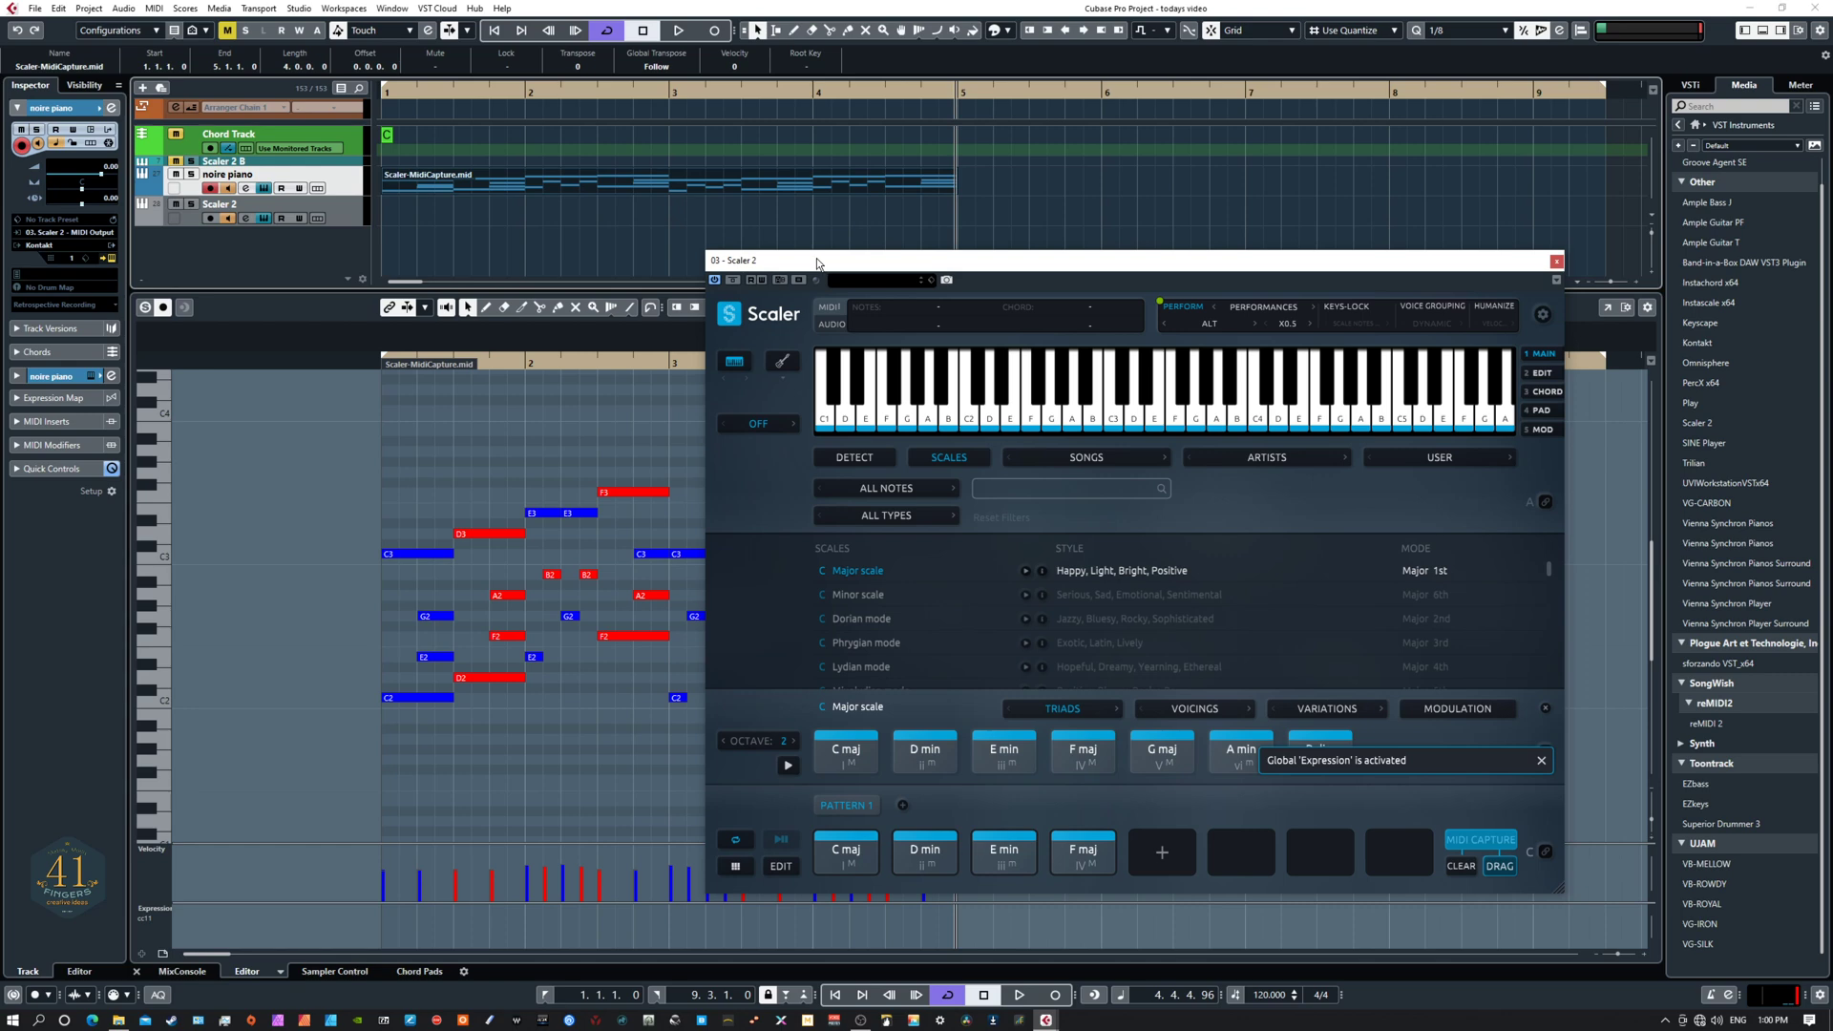
drag(817, 263, 1170, 272)
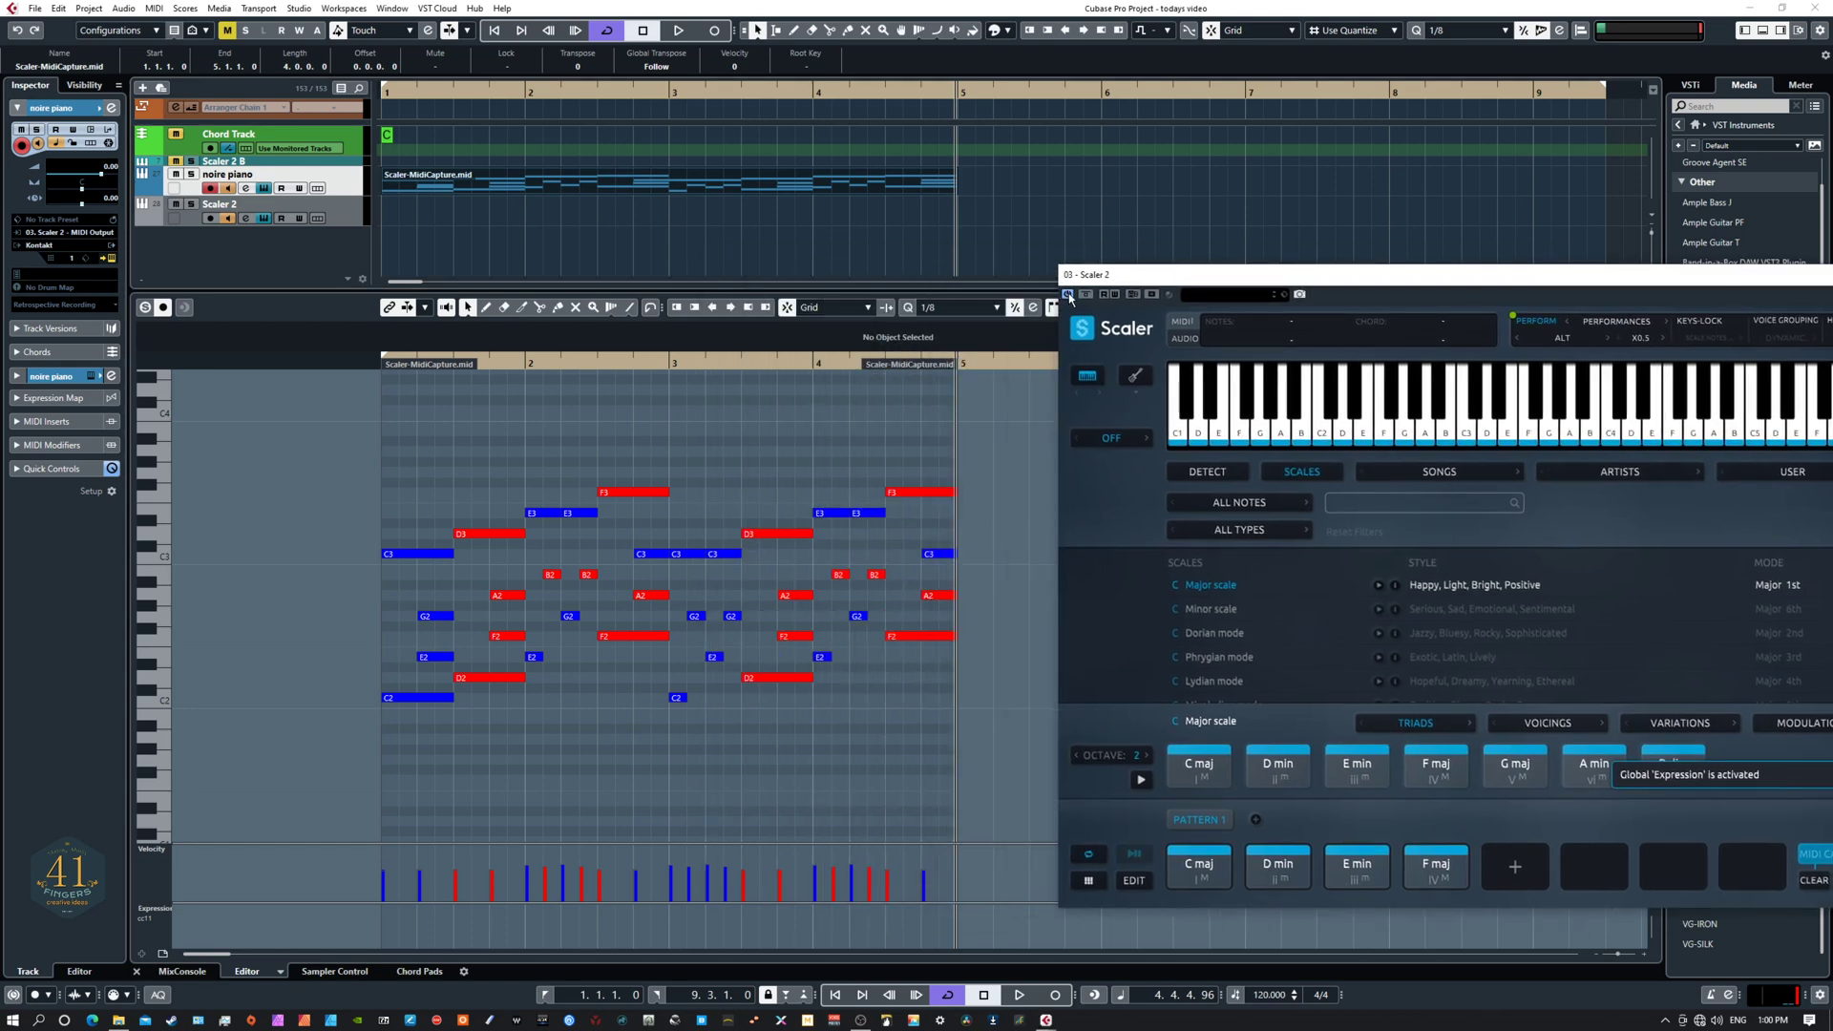
key(space)
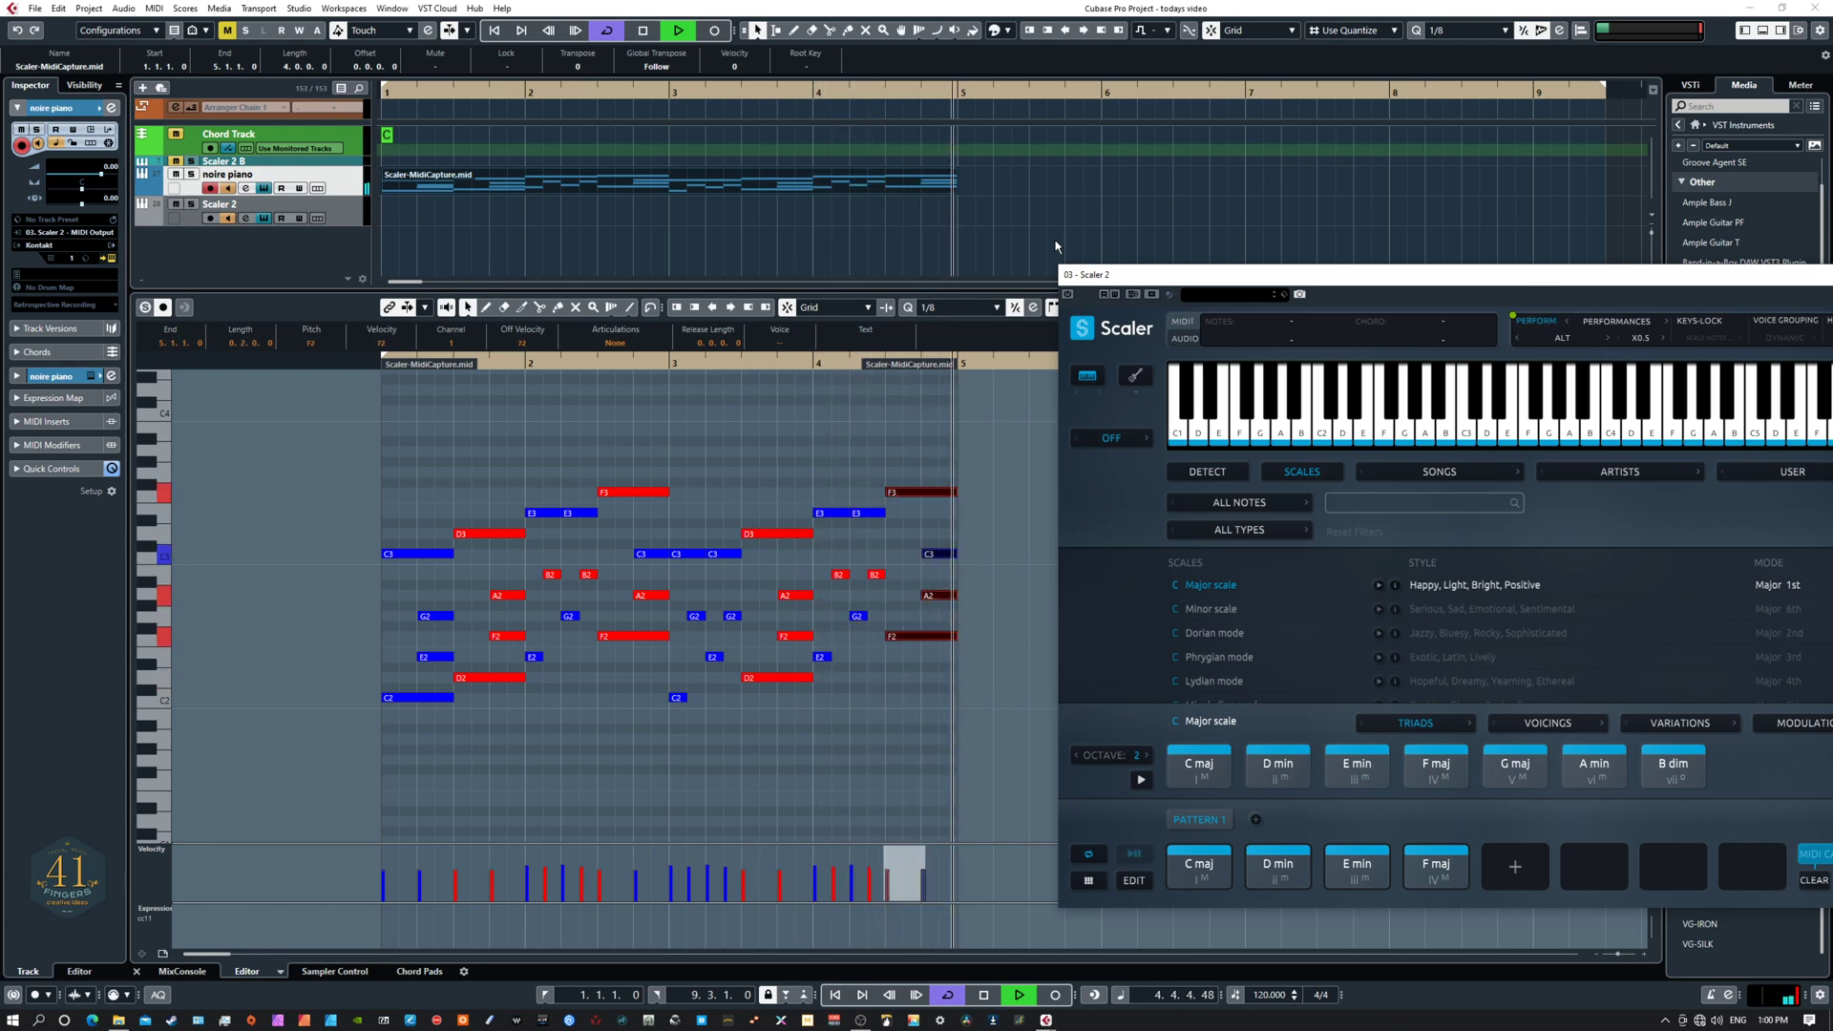
key(space)
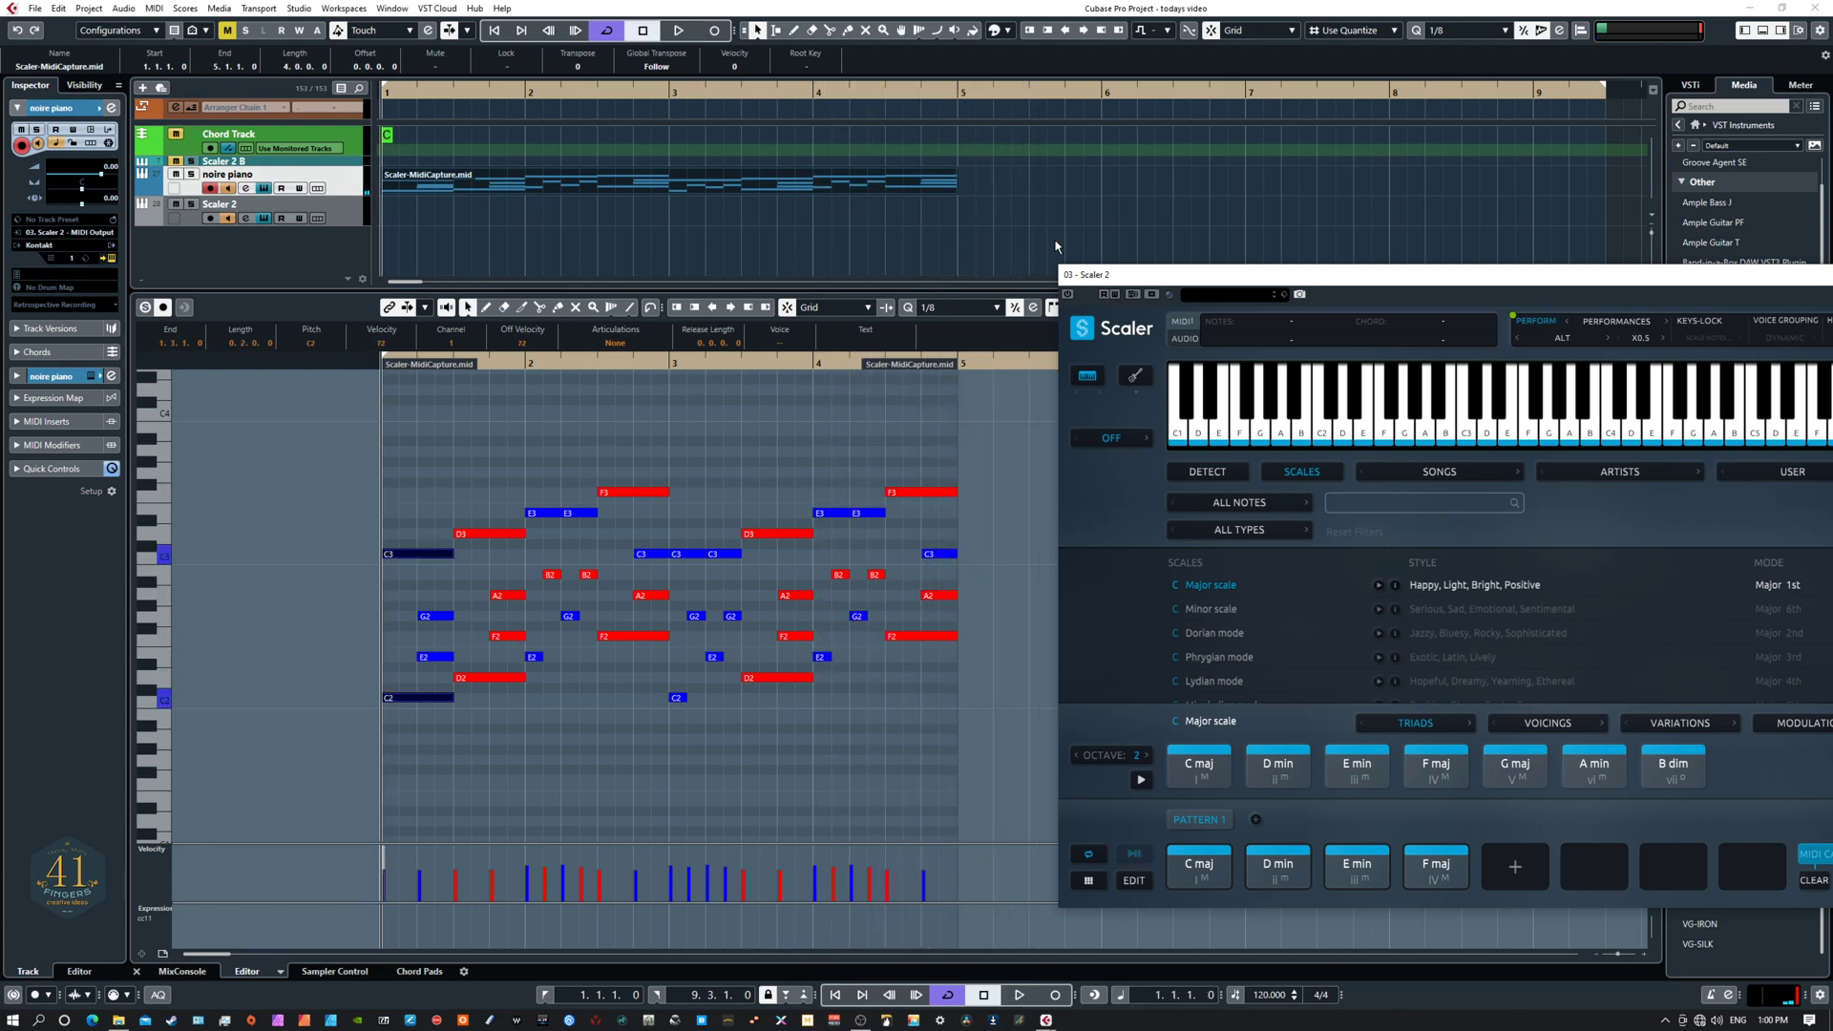
Step: Set the cycle locators to the captured clip's range and play the clip in the loop
key(p)
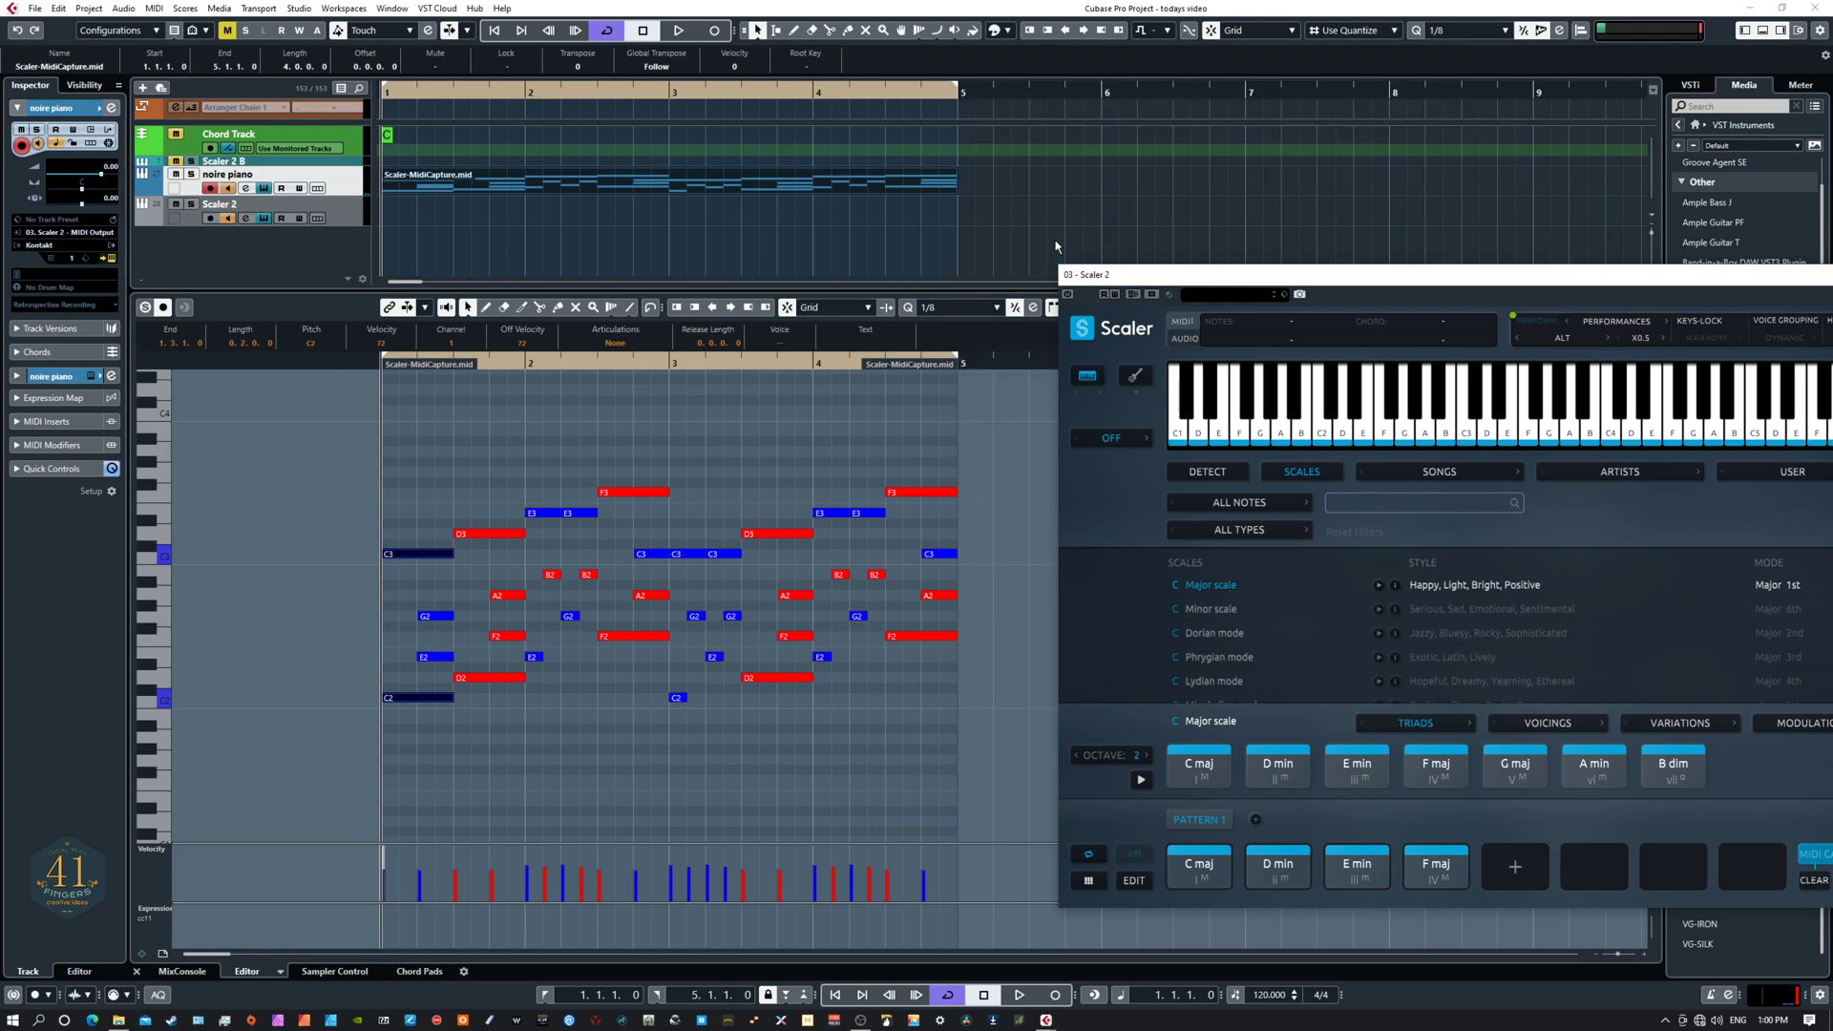
key(space)
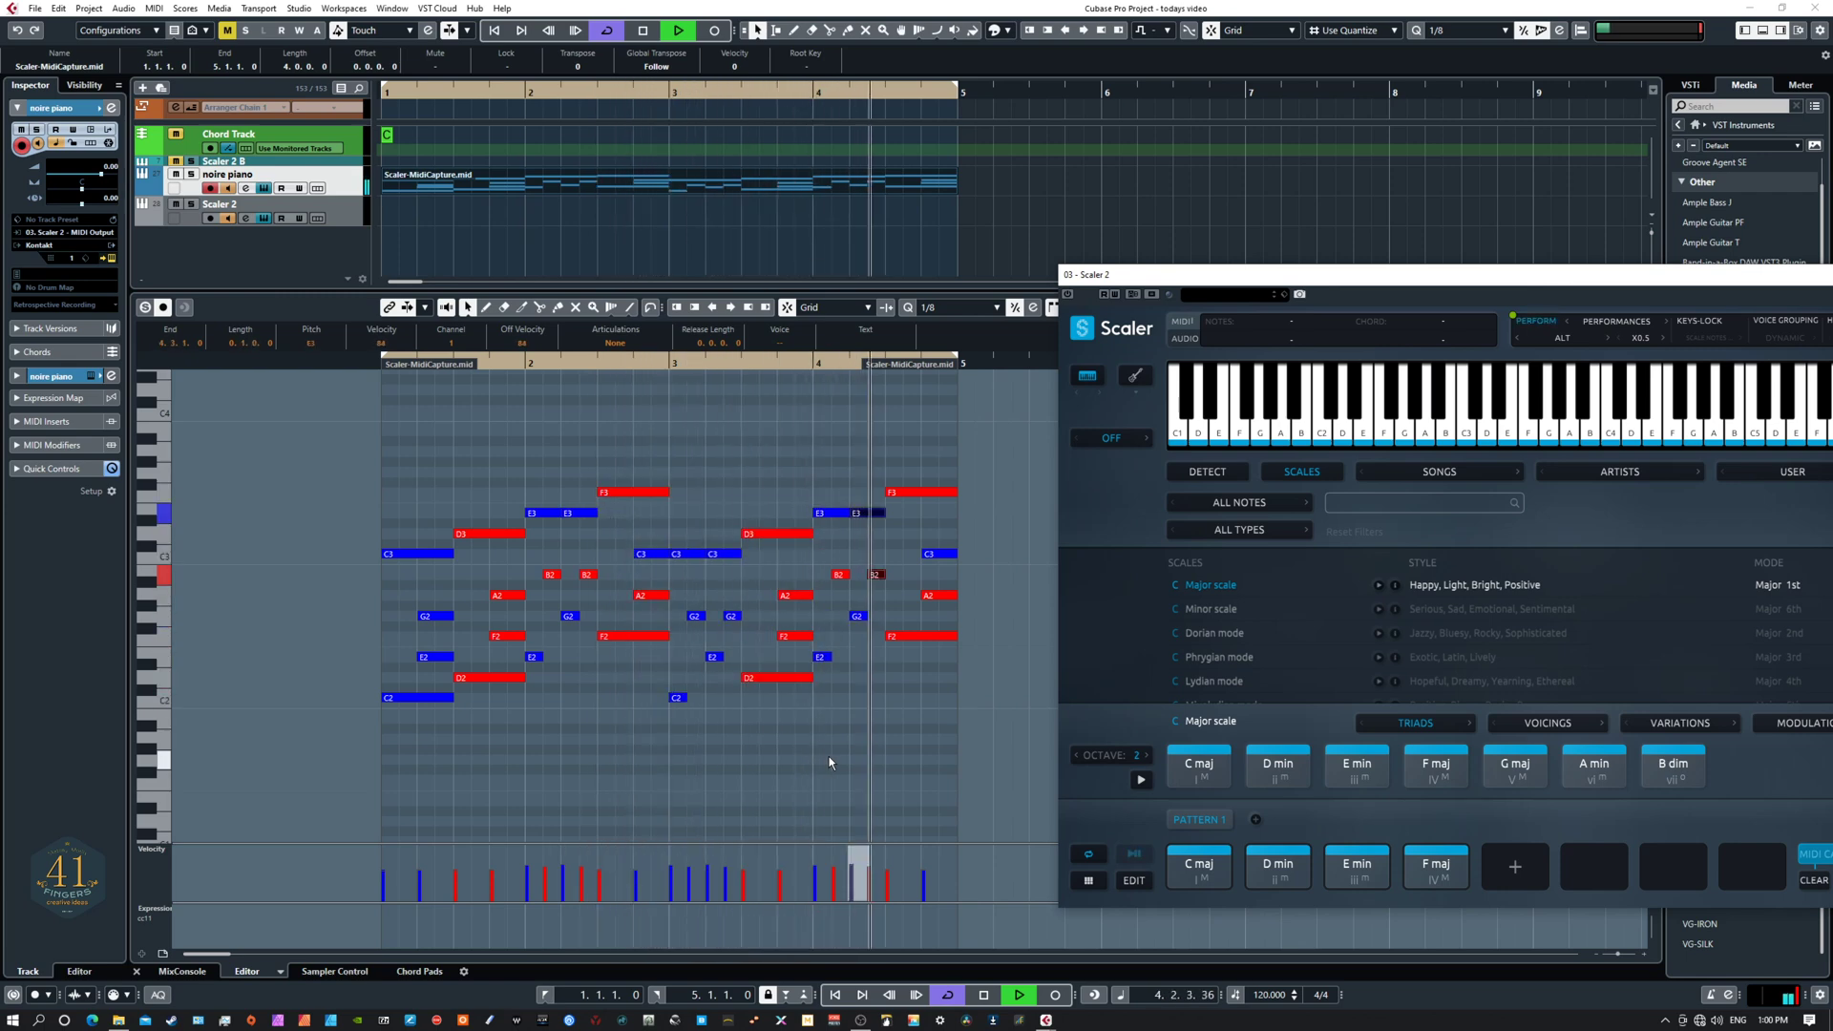
key(space)
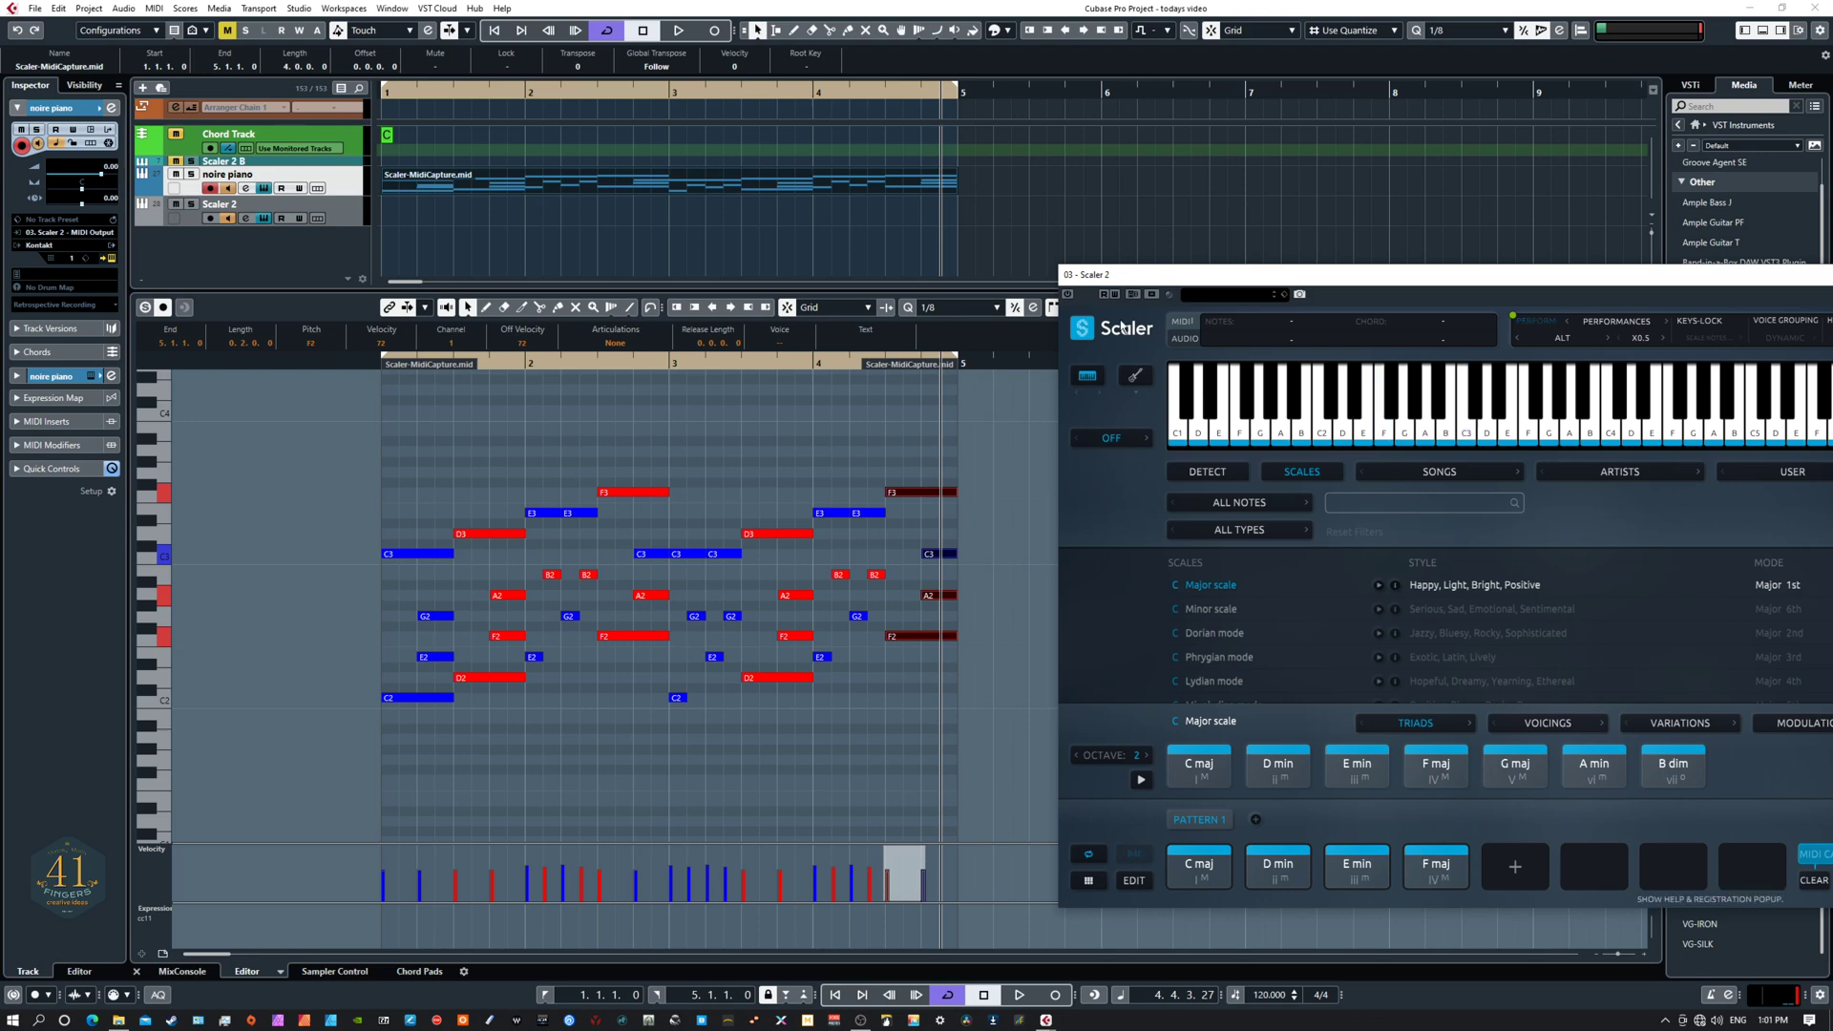
drag(1171, 276, 849, 208)
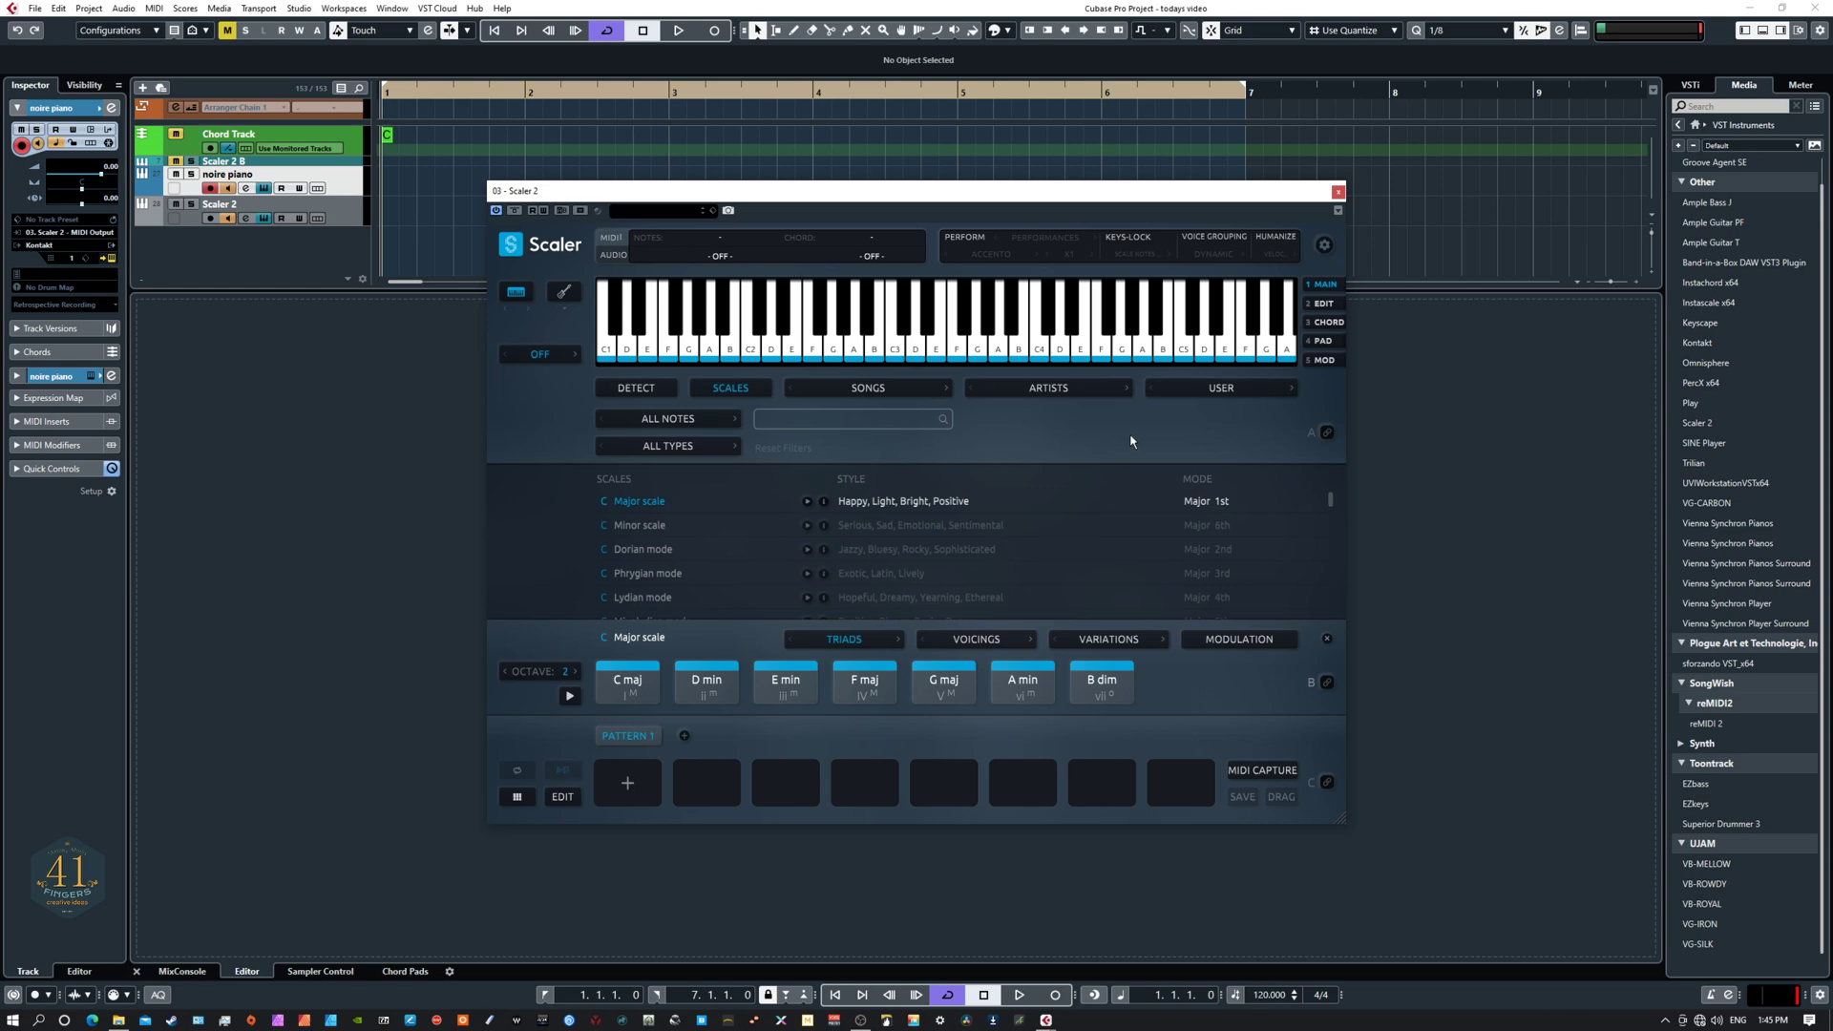
Step: Show Scaler's modulation page and audition the C maj, D min and E min chords of the C major scale
click(1325, 360)
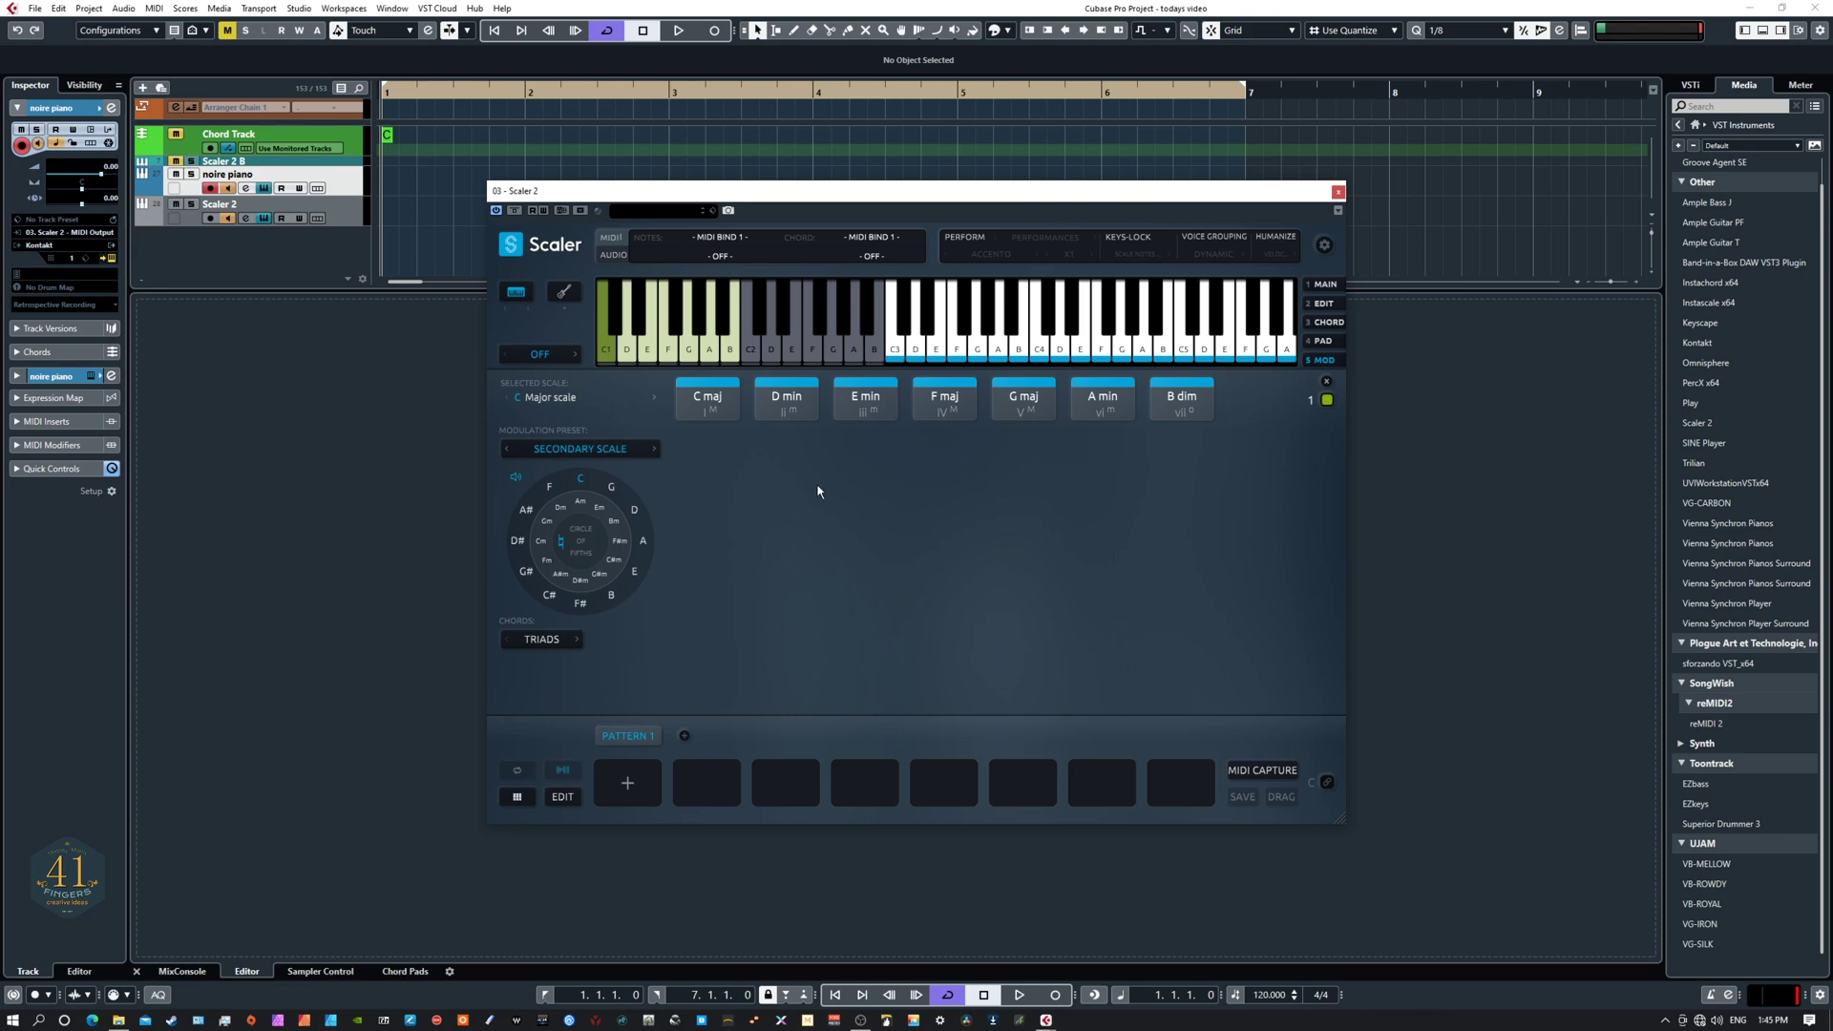
click(709, 397)
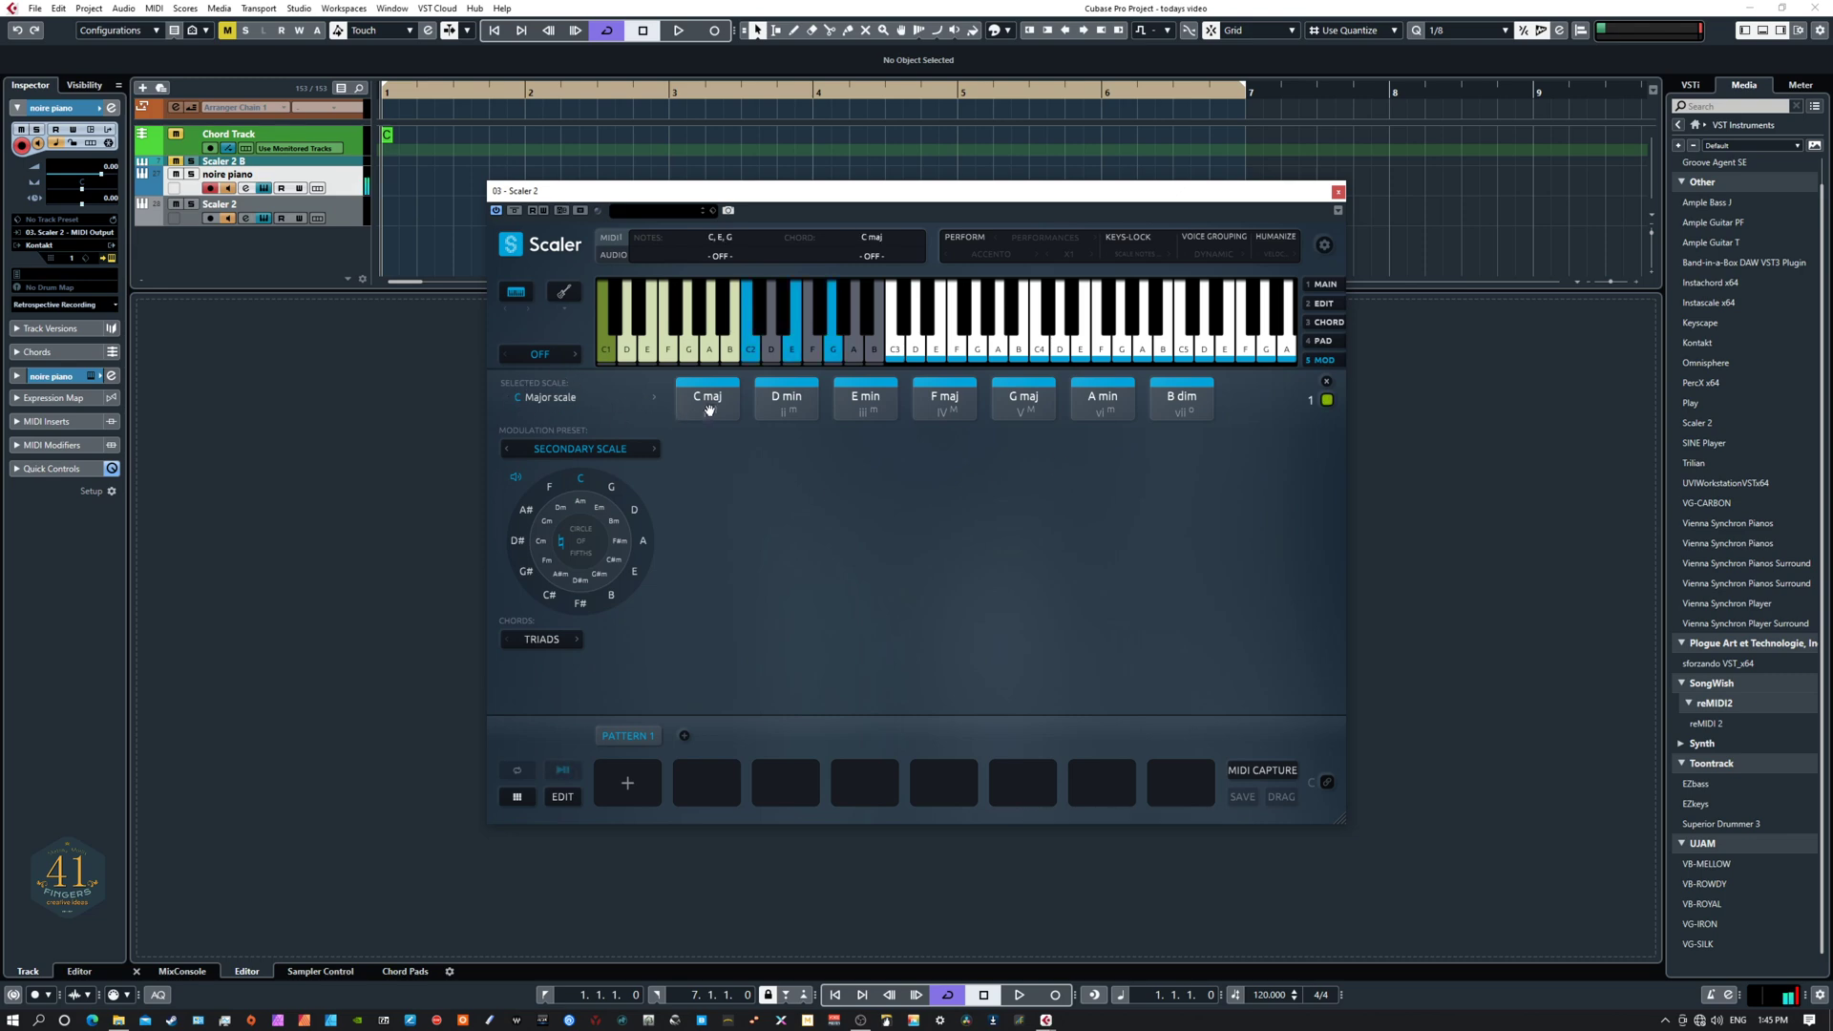
click(787, 398)
click(875, 398)
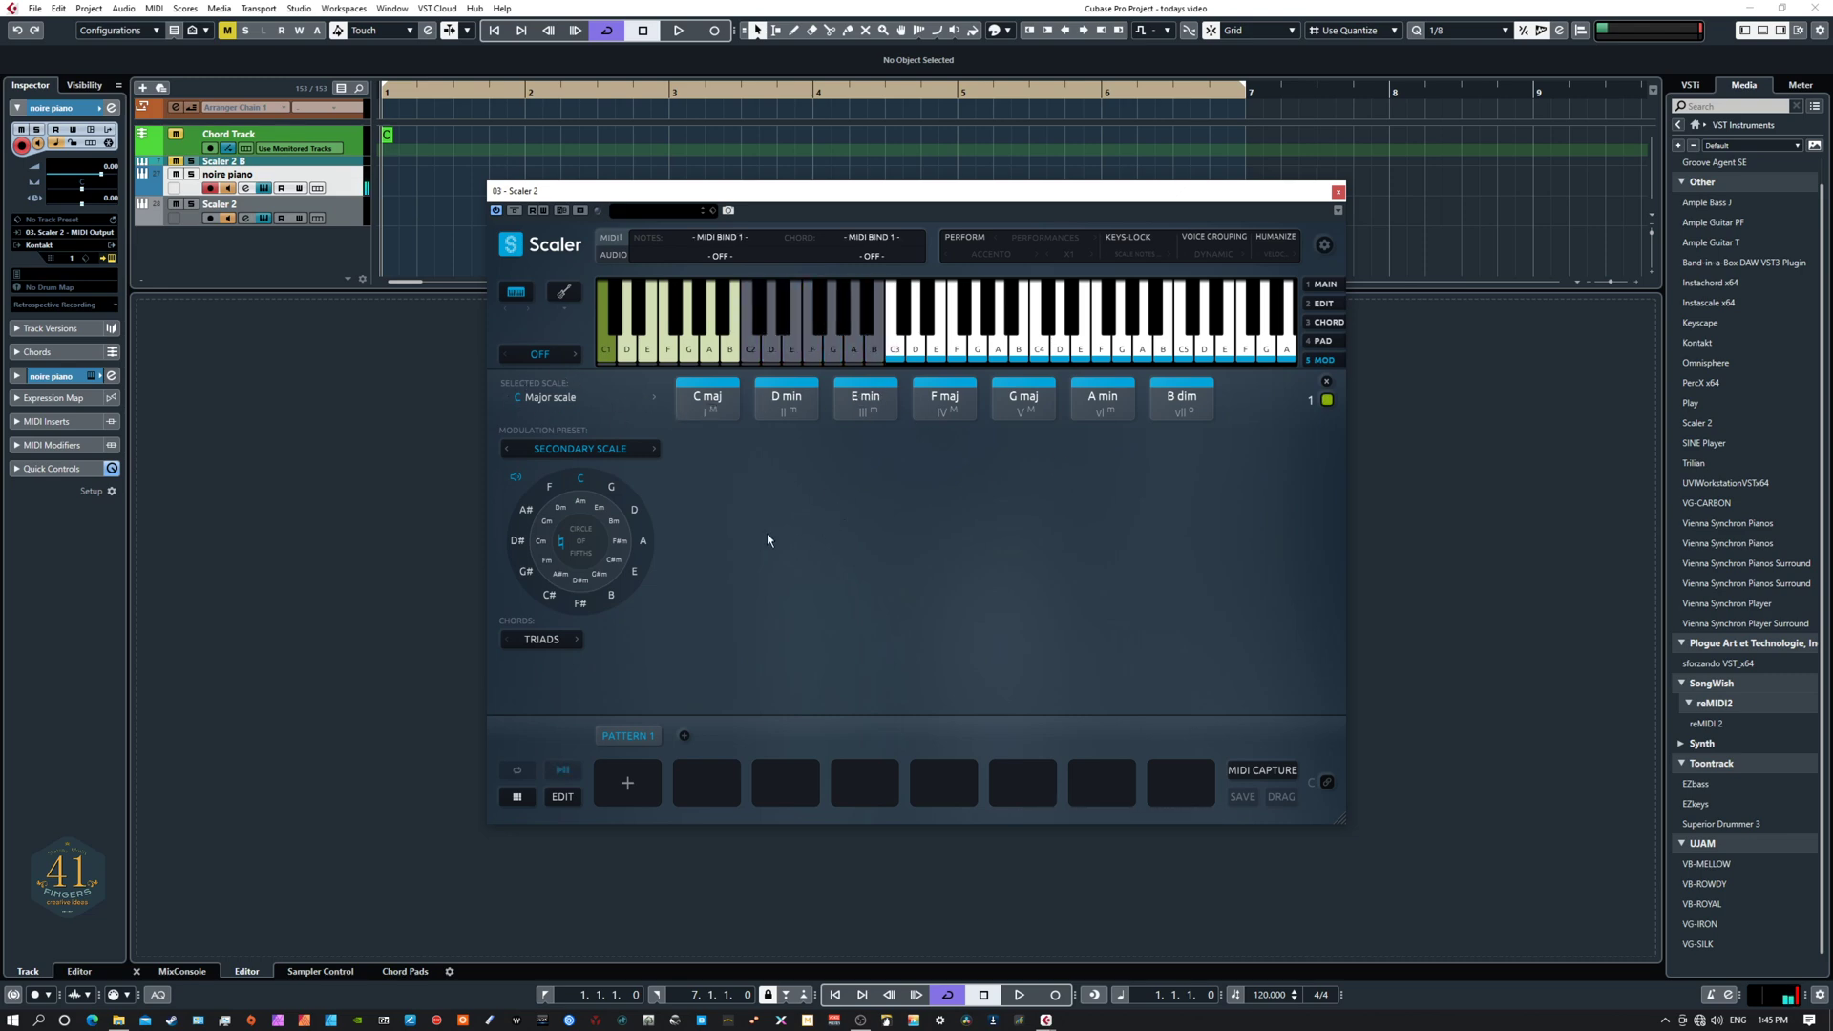
Step: Keep the Secondary Scale modulation preset and choose G on the circle of fifths as the destination scale
click(608, 450)
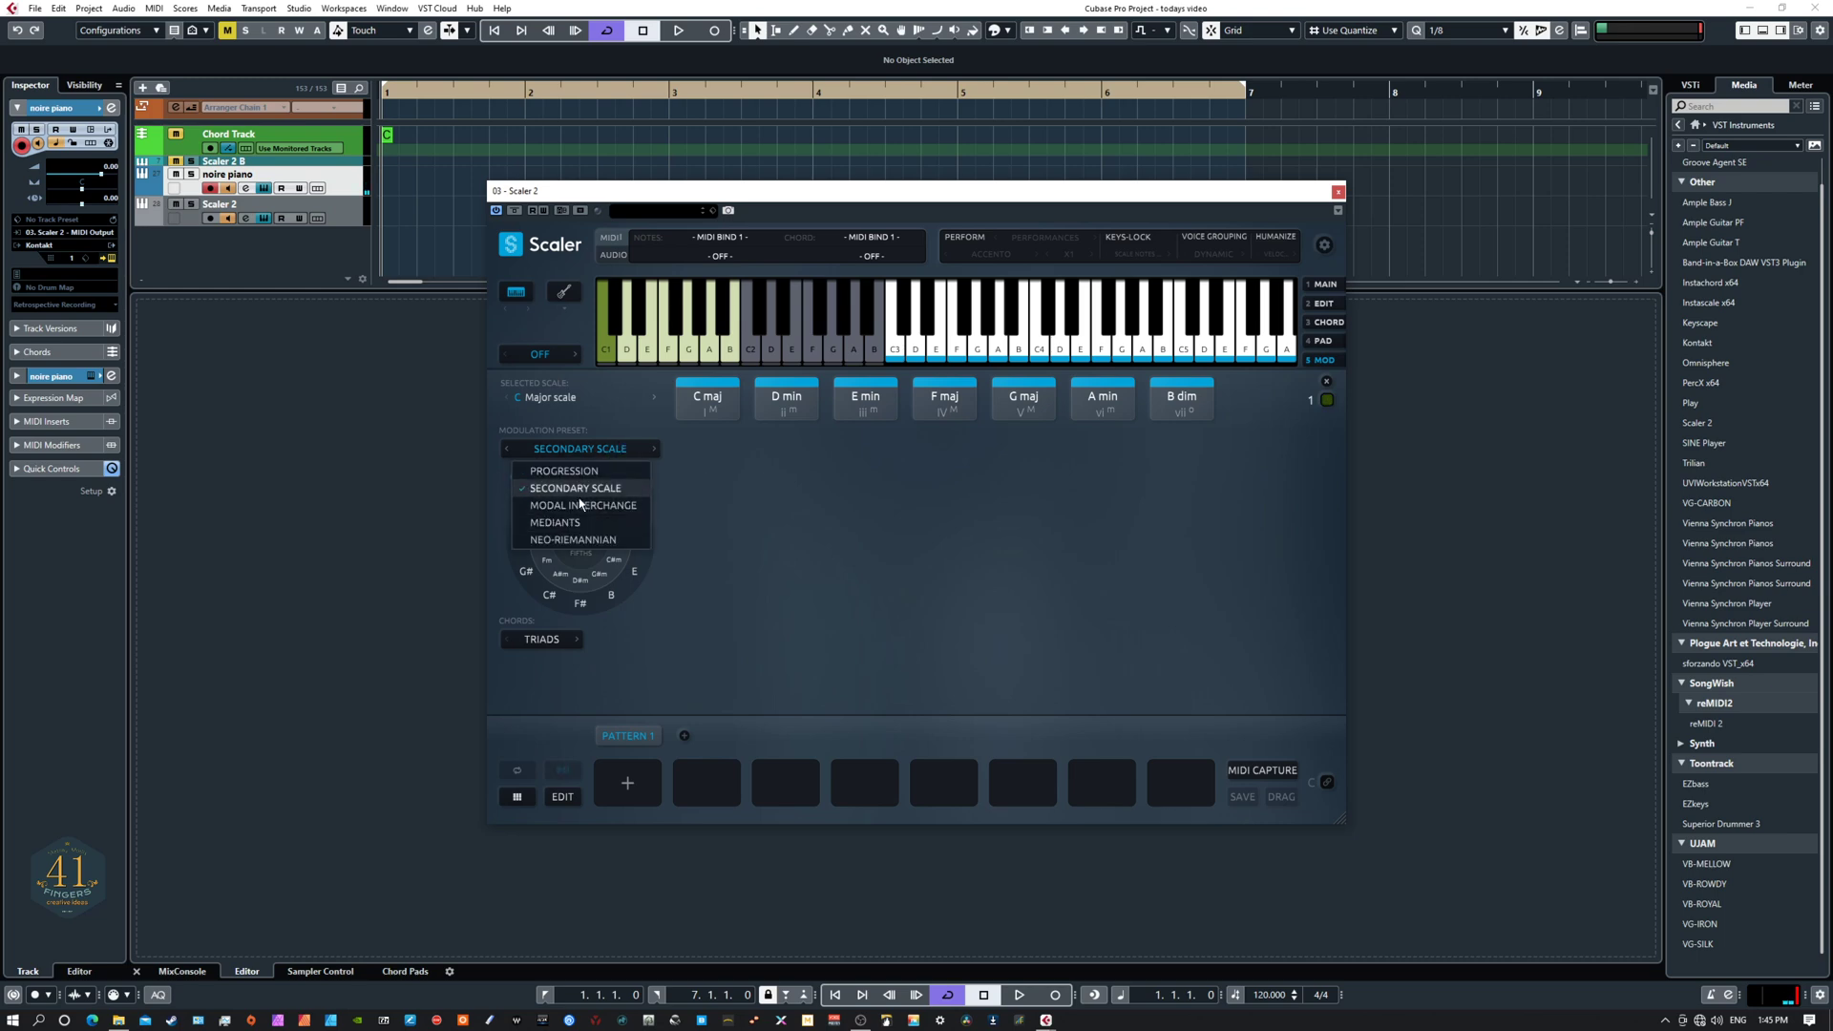
click(716, 486)
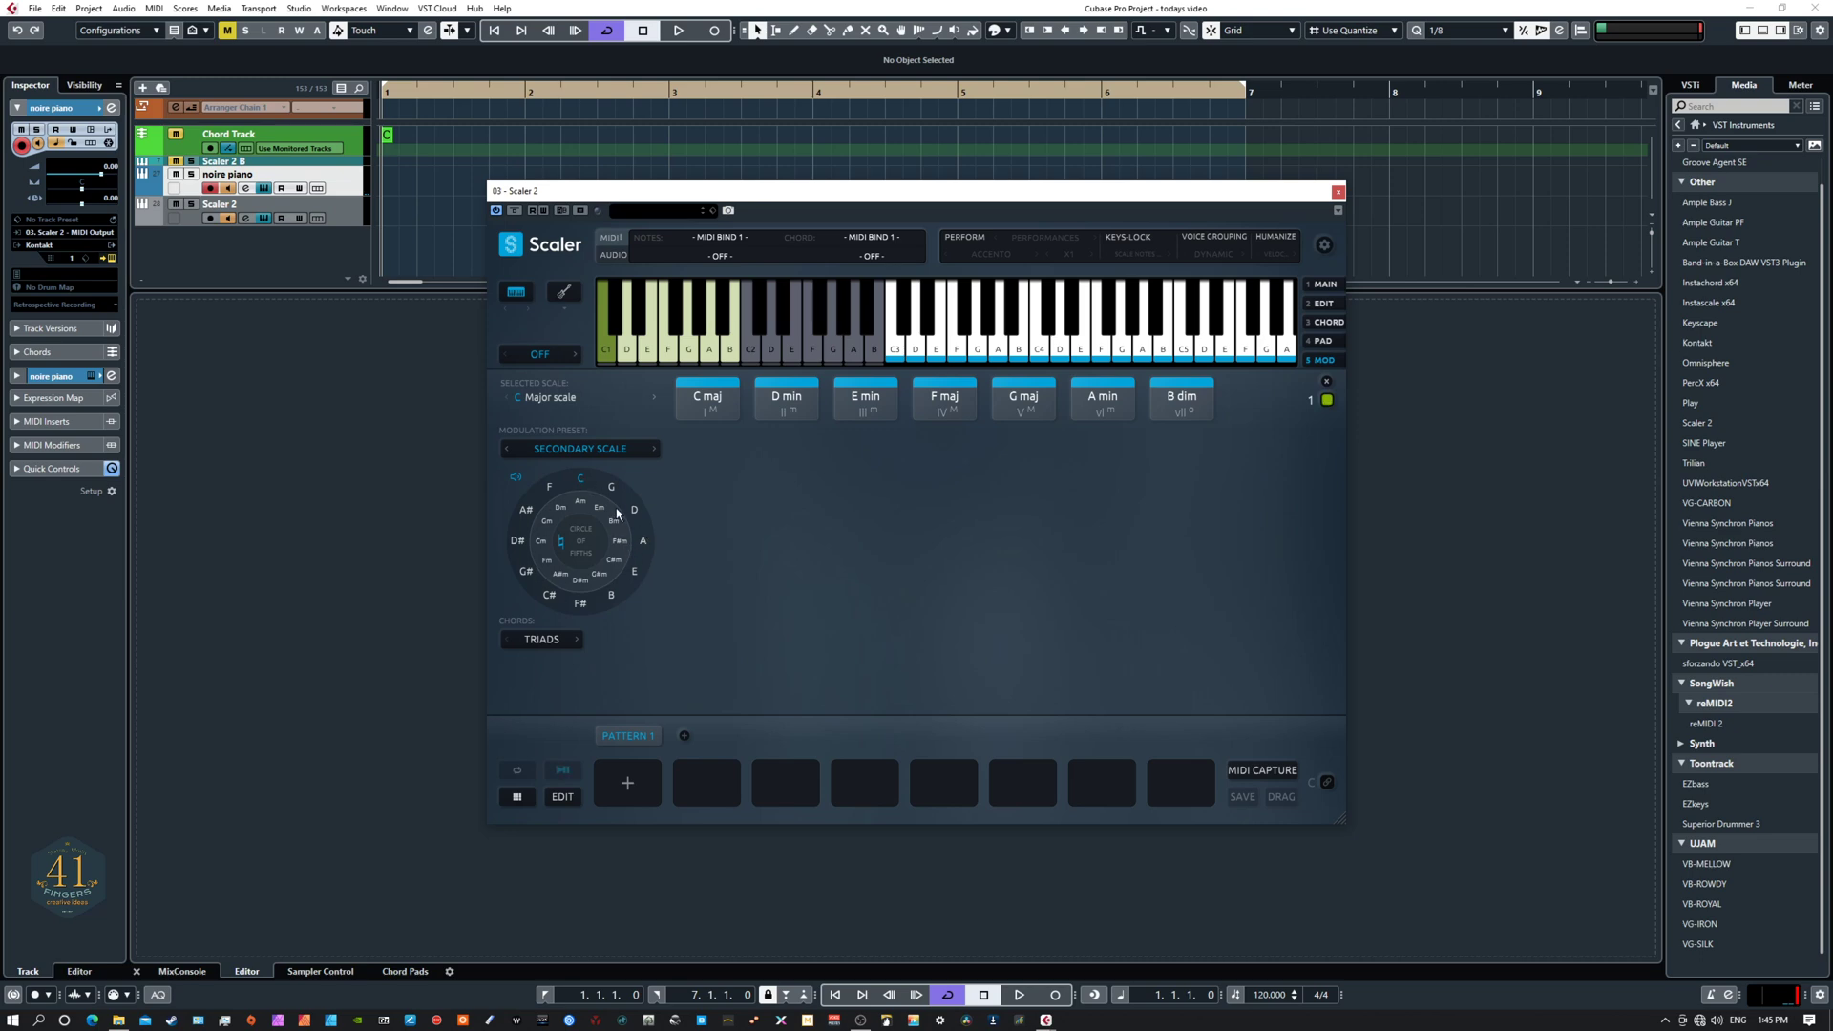
click(712, 401)
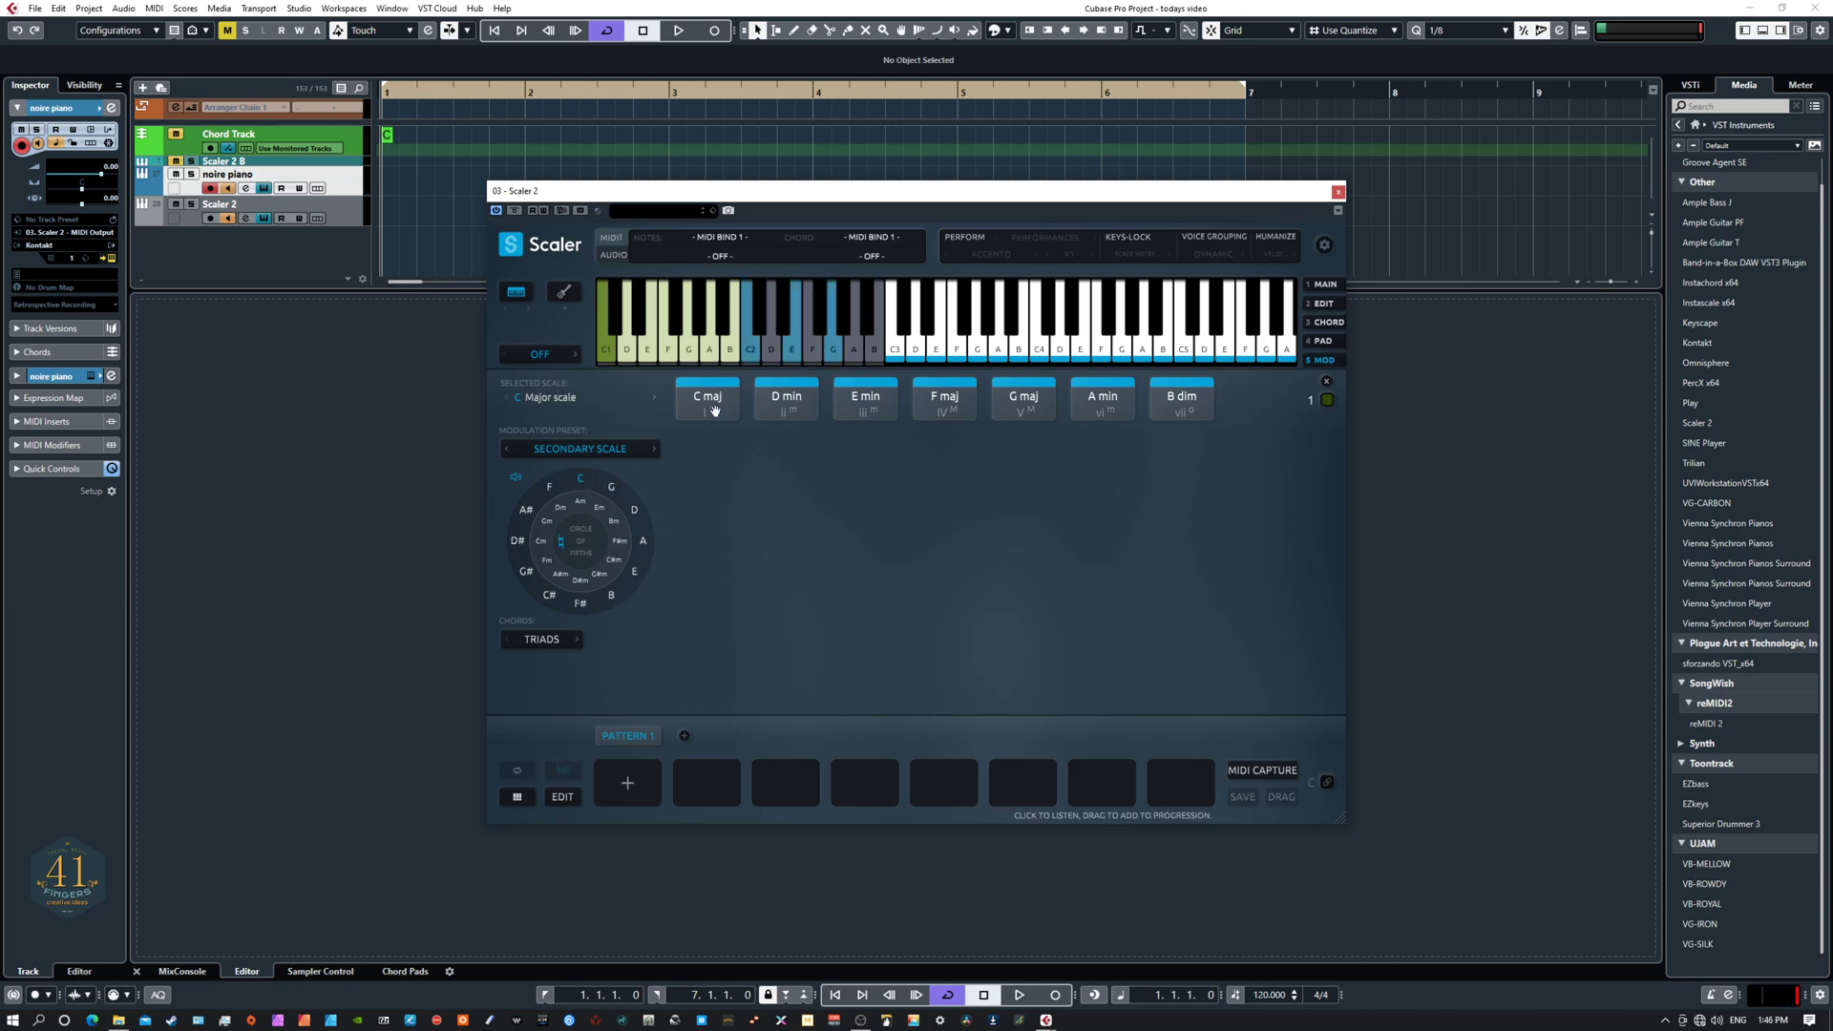
click(611, 489)
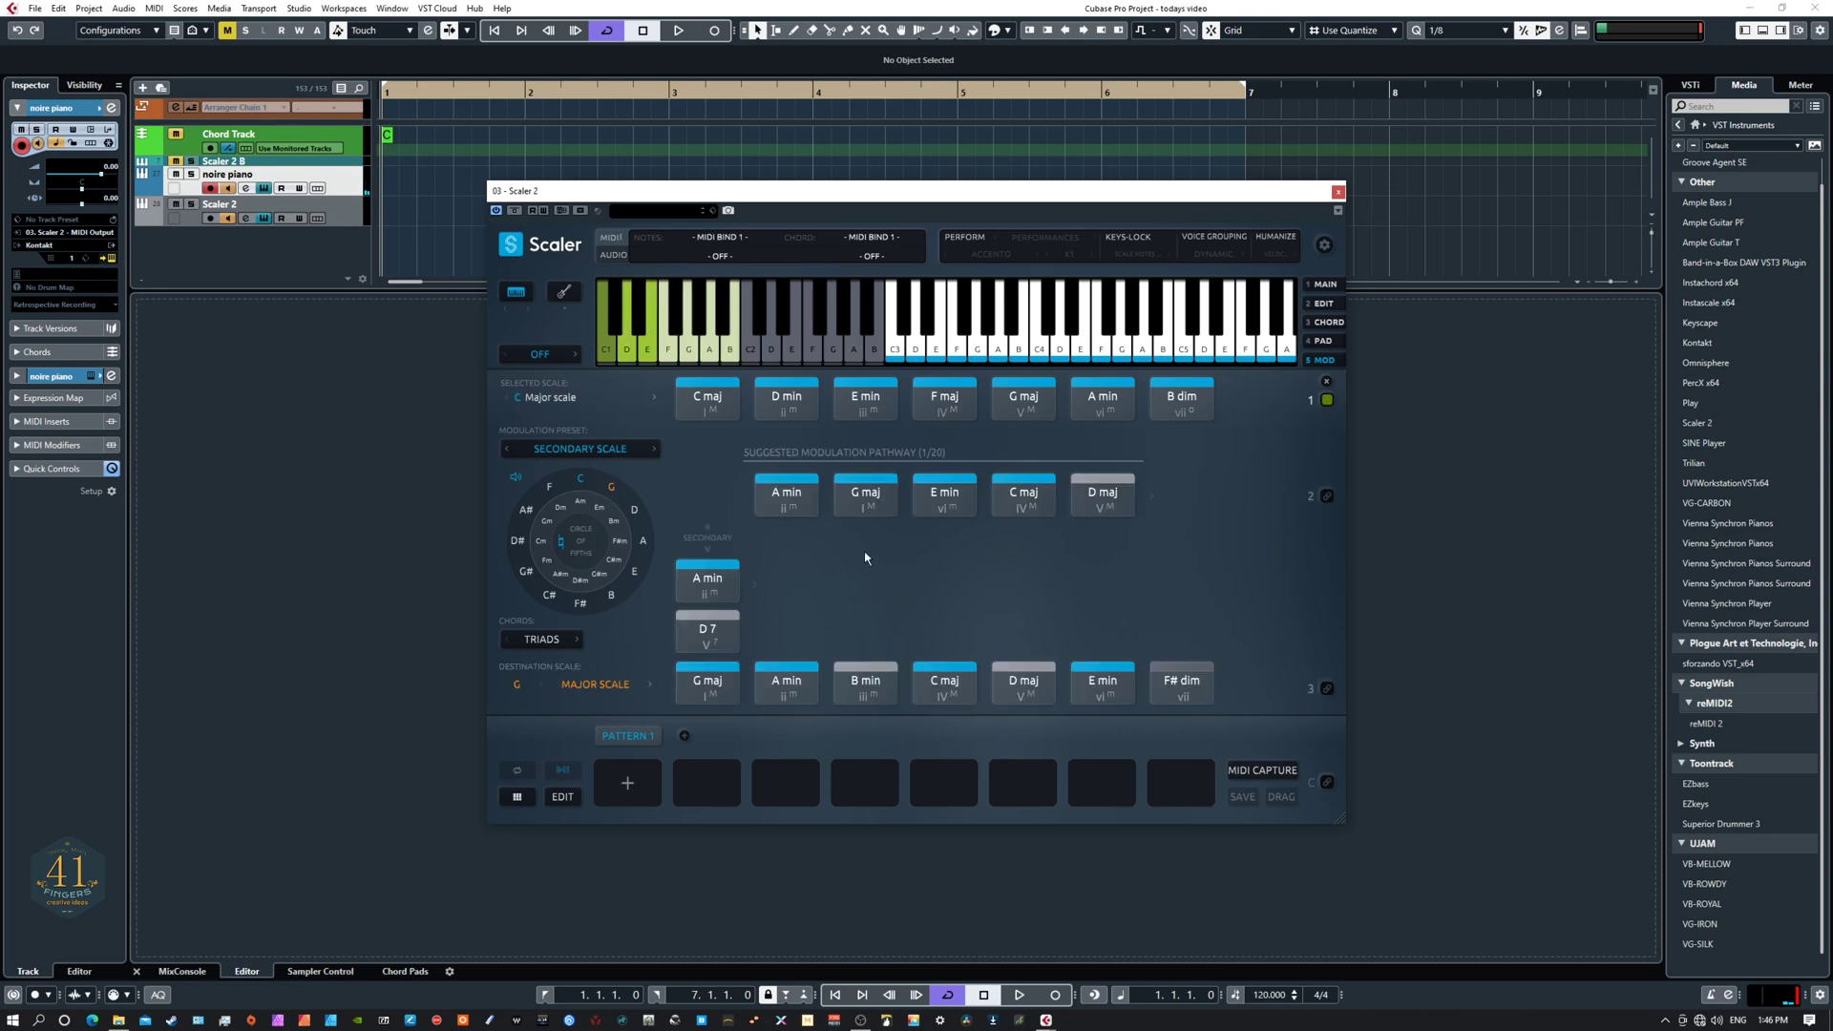
Step: Add C maj, D min and E min from the selected C major scale to Pattern 1 and play the last two
click(706, 398)
drag(711, 401, 627, 781)
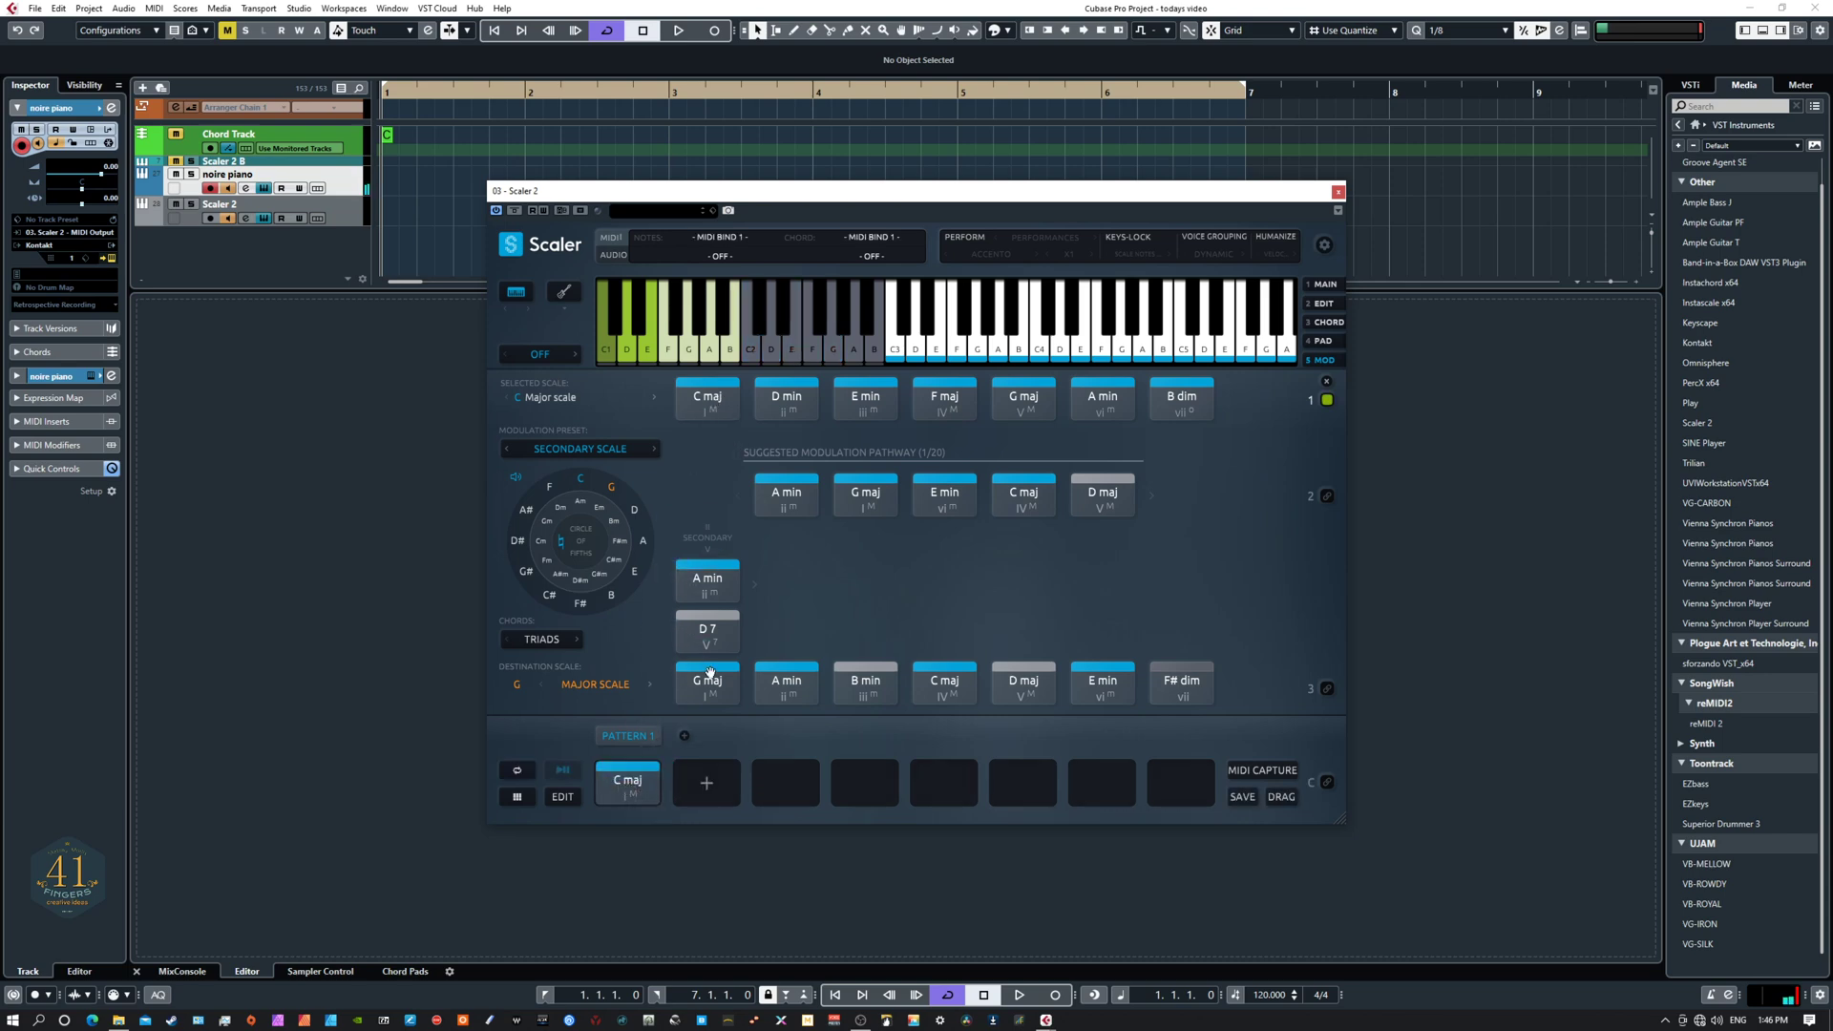
drag(786, 401, 708, 782)
drag(859, 406, 786, 781)
click(706, 781)
click(786, 782)
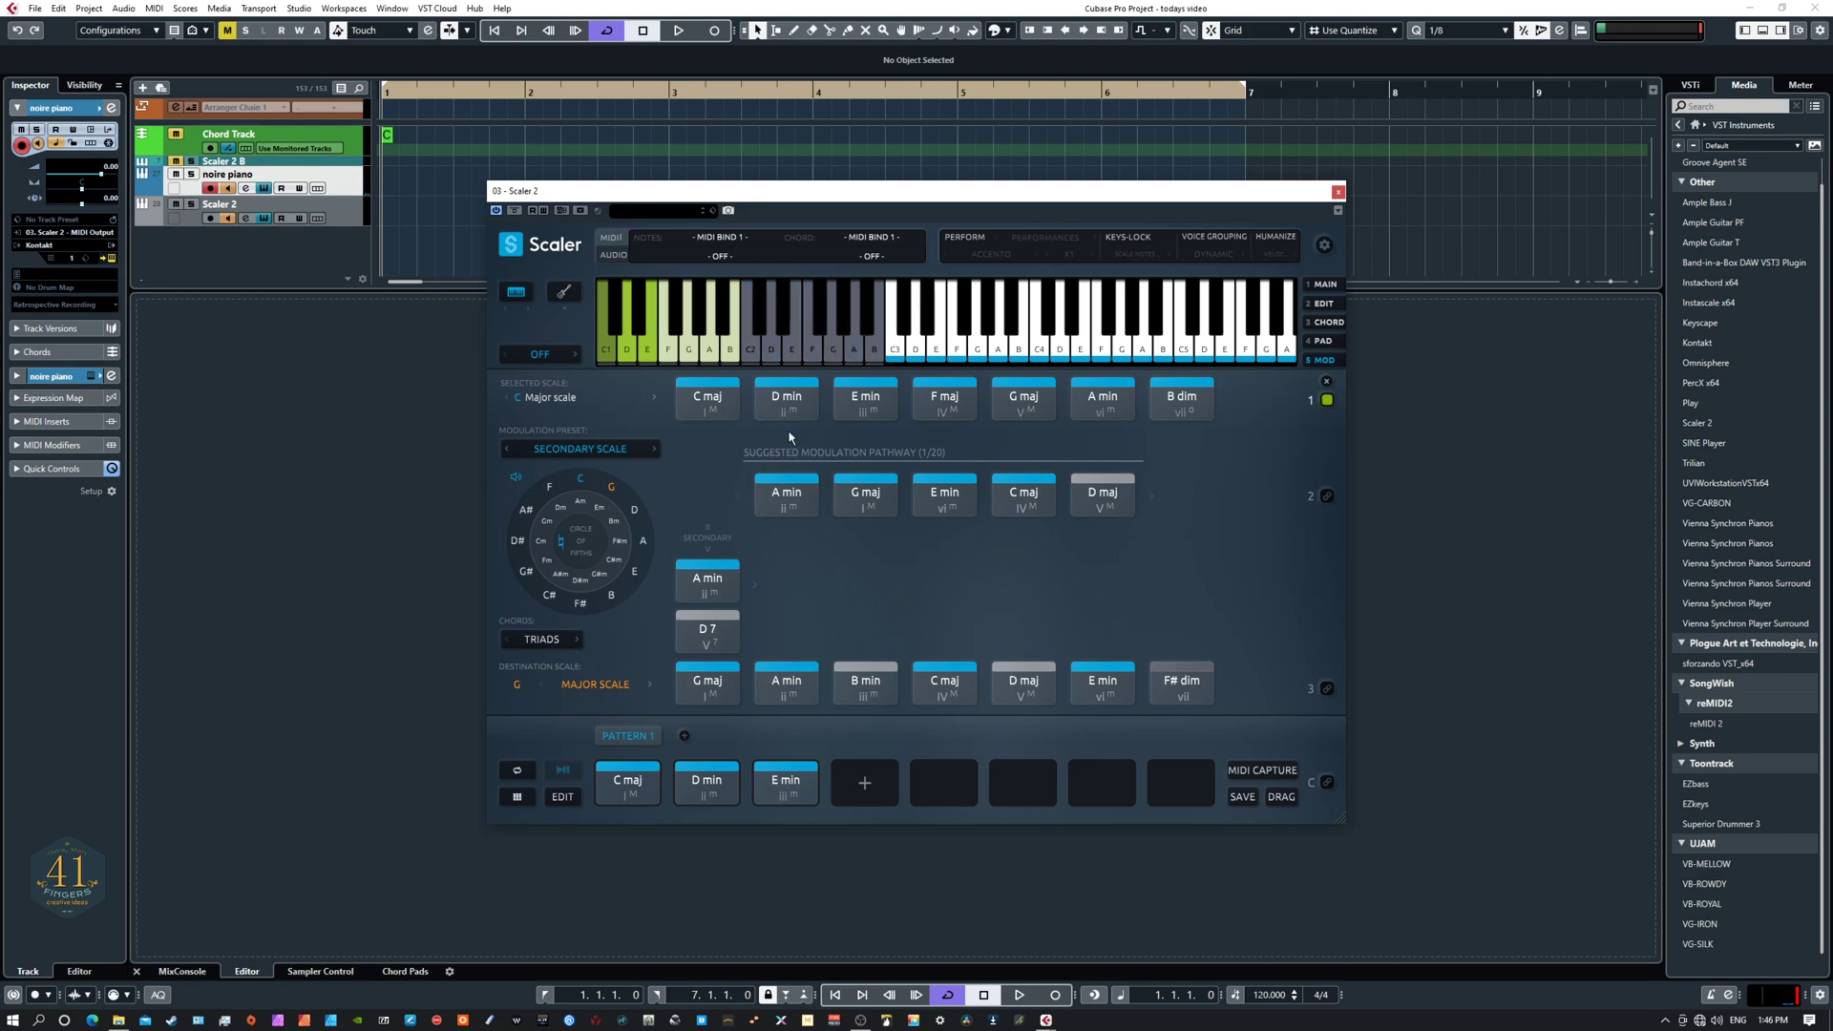
Step: Audition the Pattern 1 chords against the A min, G maj and D maj pathway chords and the destination scale's G maj
click(865, 493)
click(1123, 507)
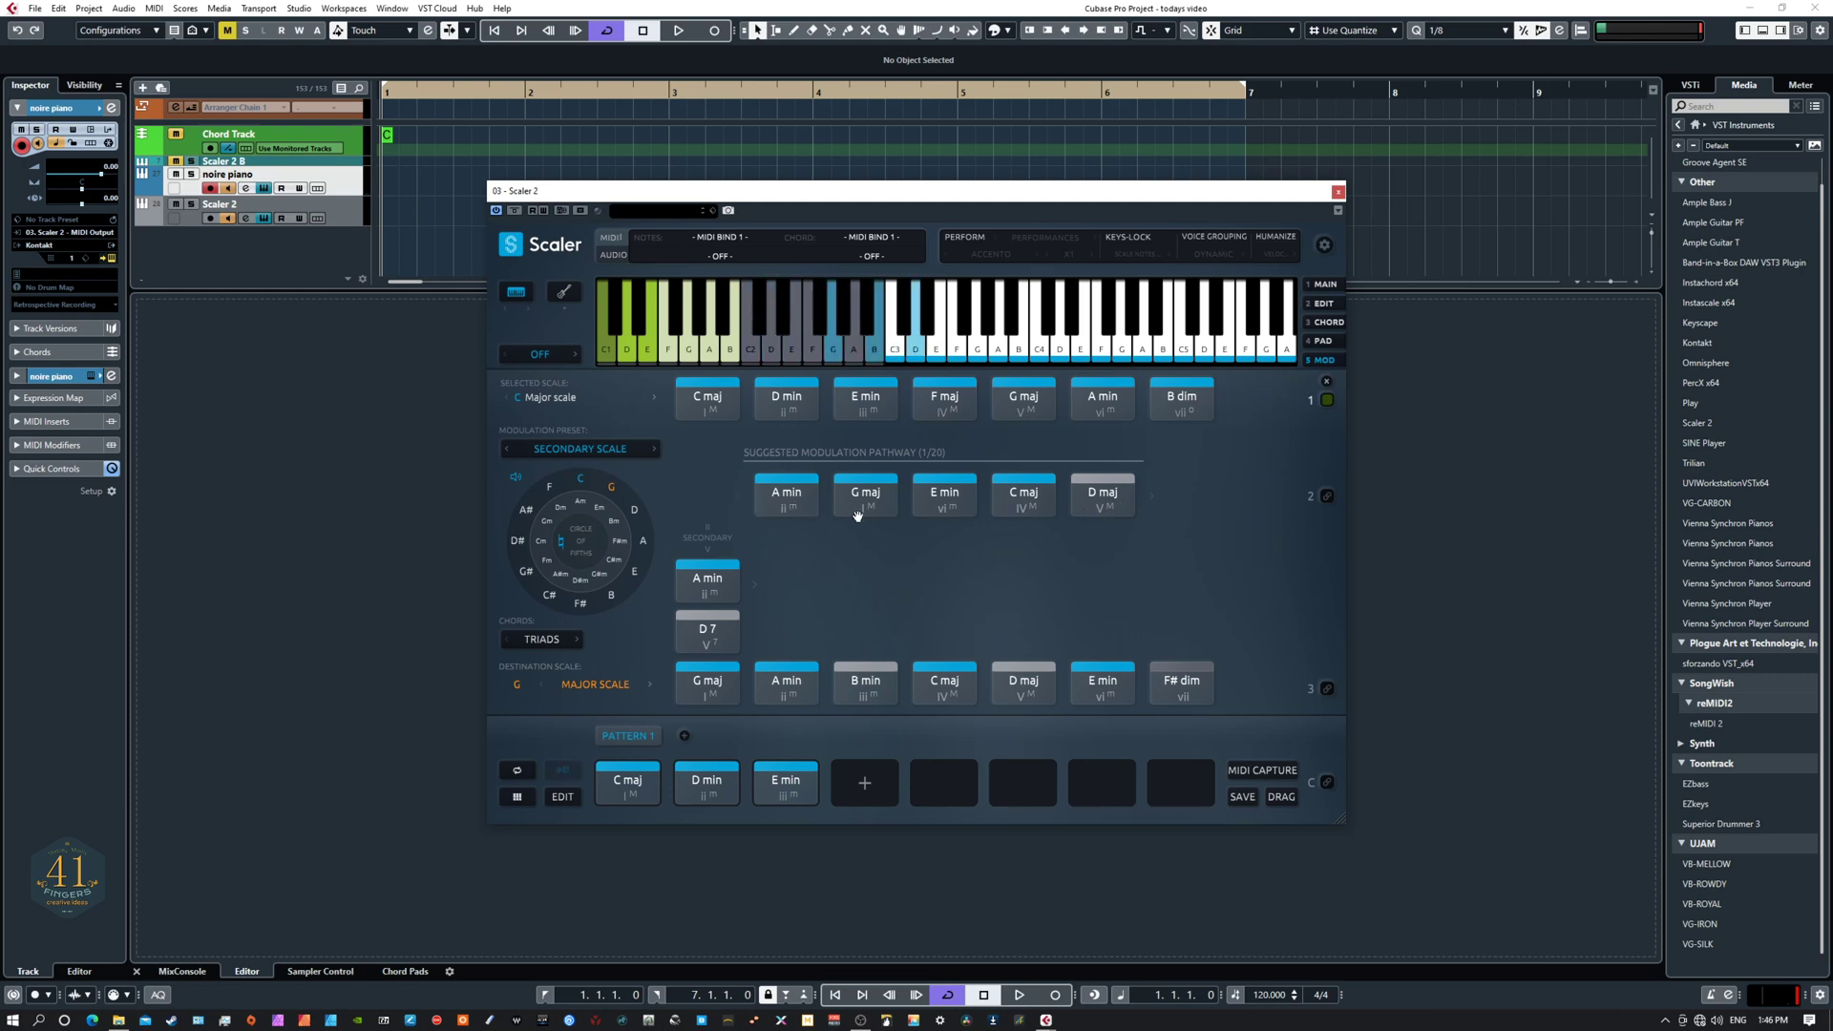
click(683, 781)
click(637, 787)
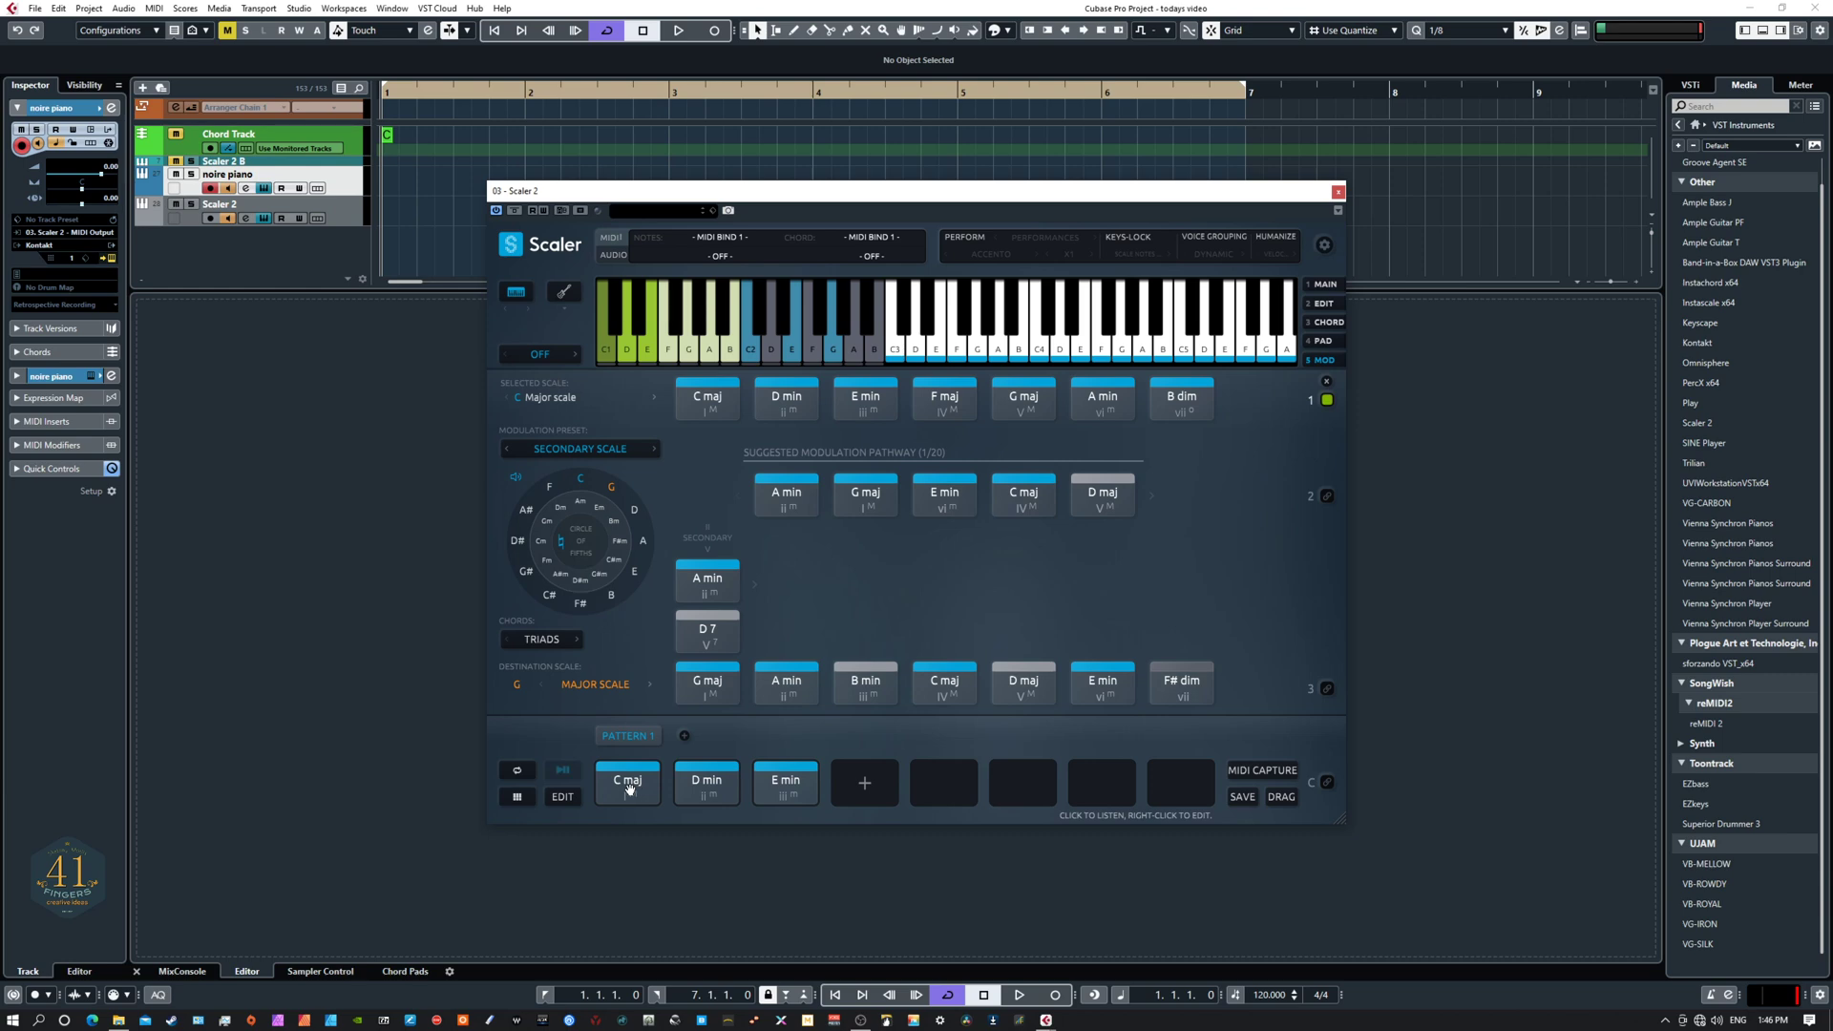
click(707, 785)
click(781, 785)
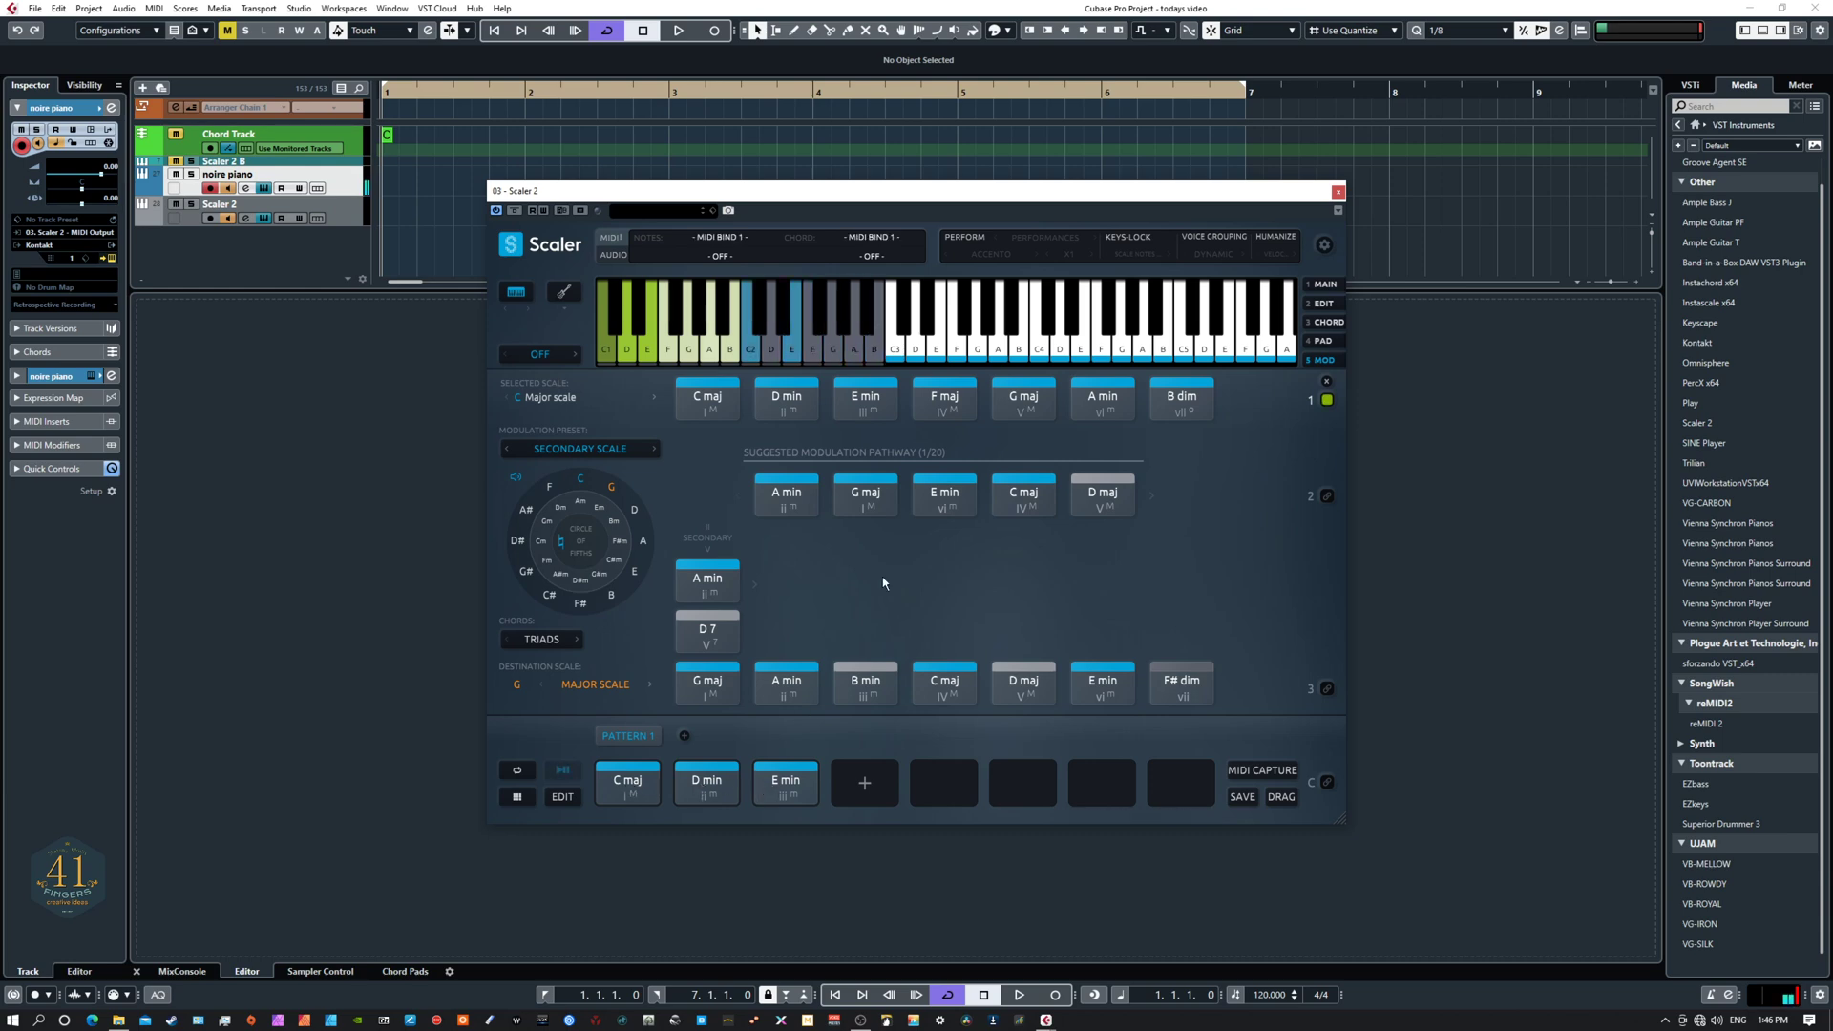
click(781, 497)
click(1110, 497)
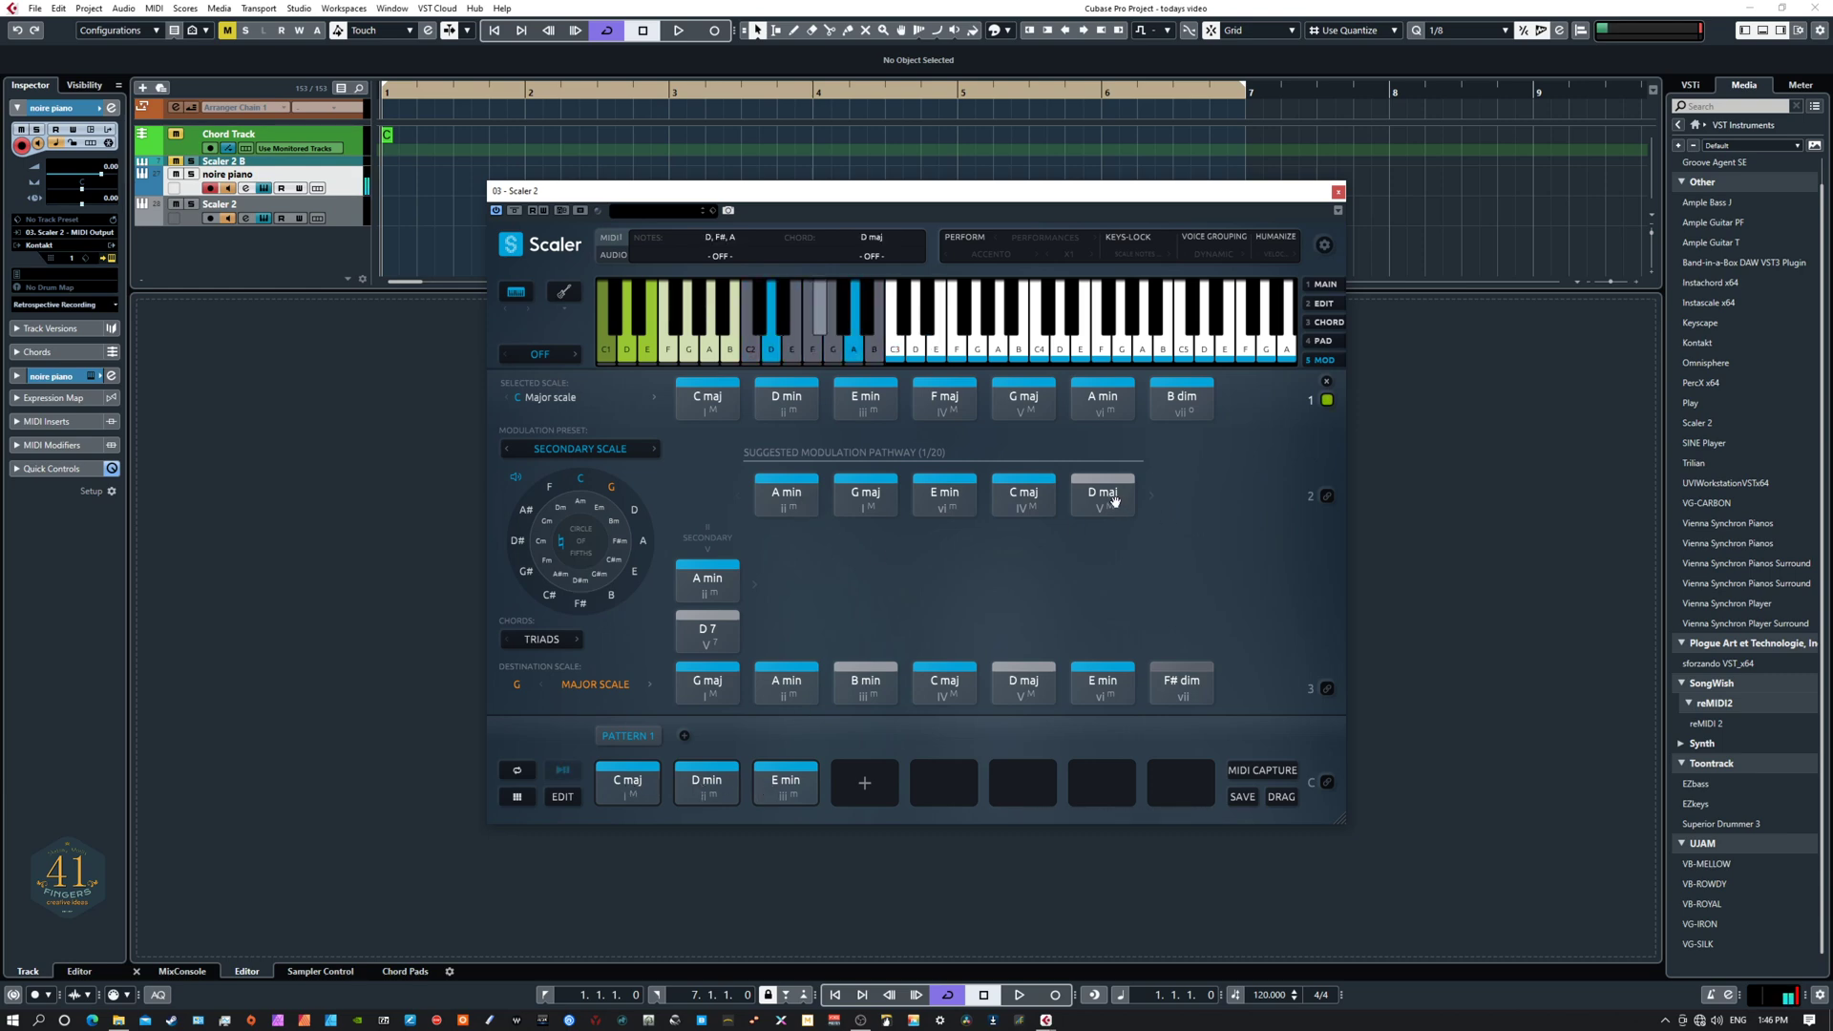
click(707, 685)
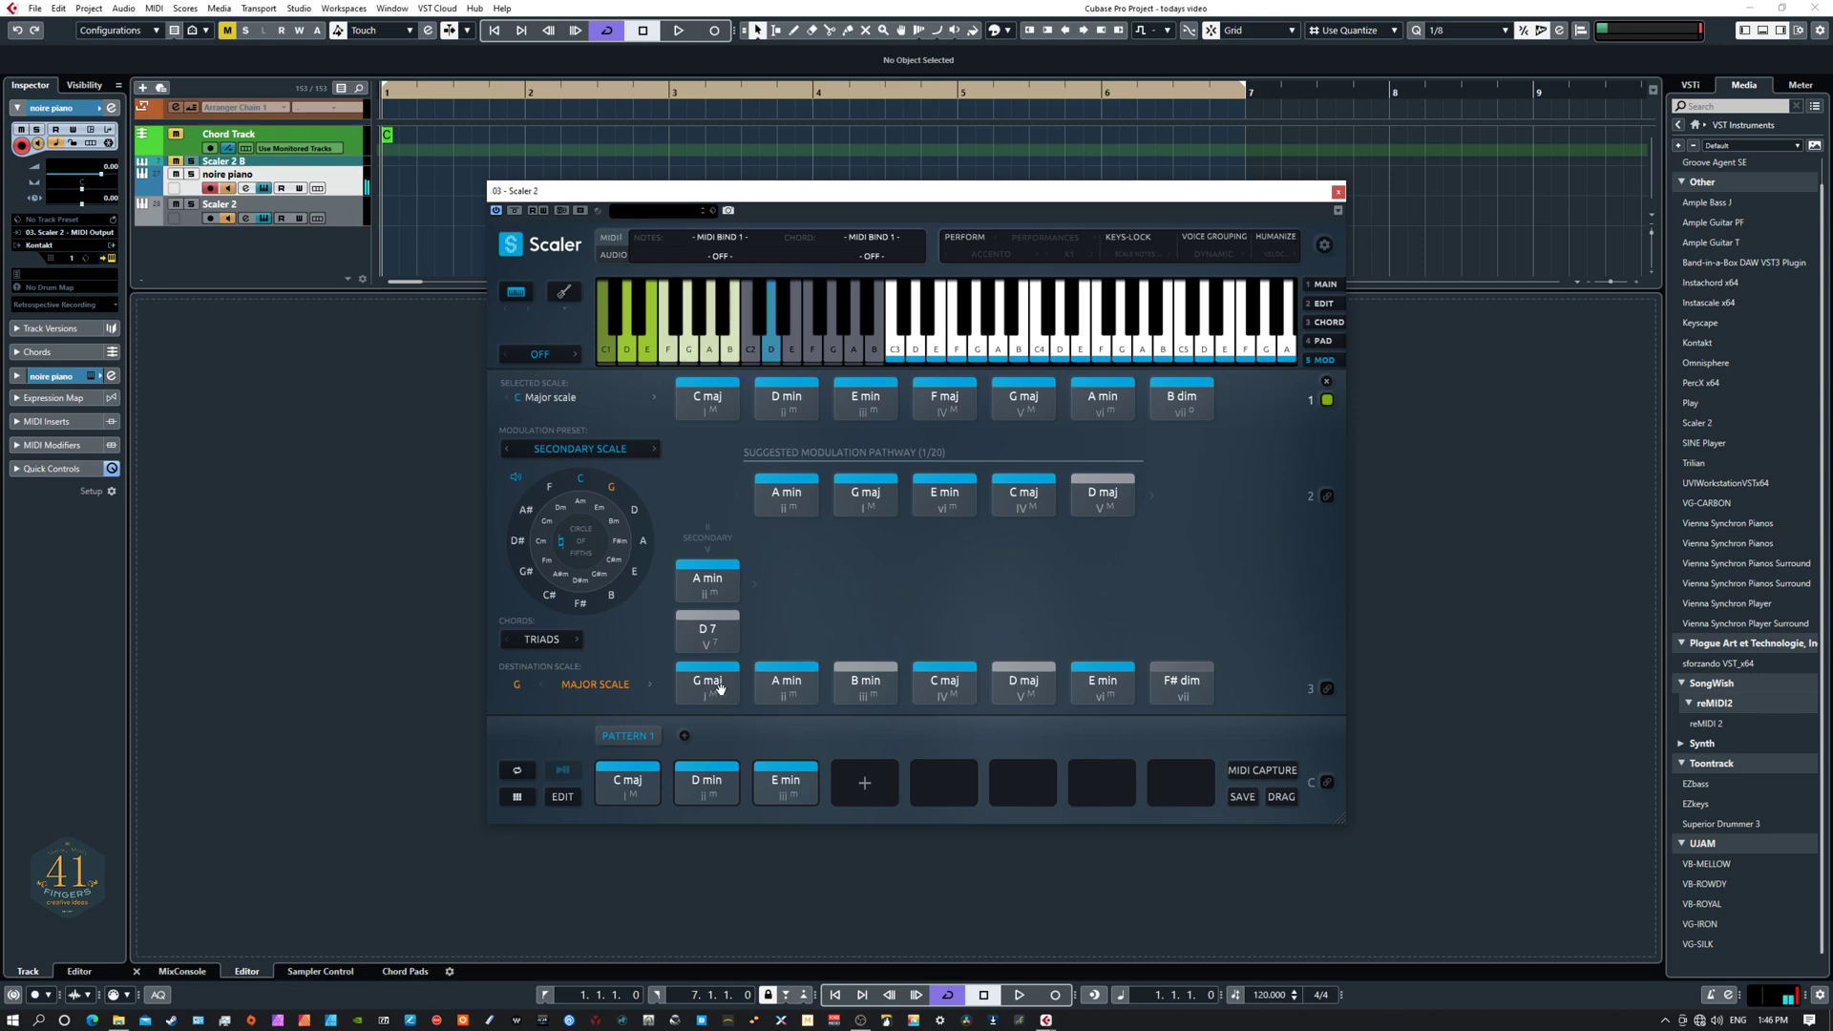
click(1105, 492)
click(865, 491)
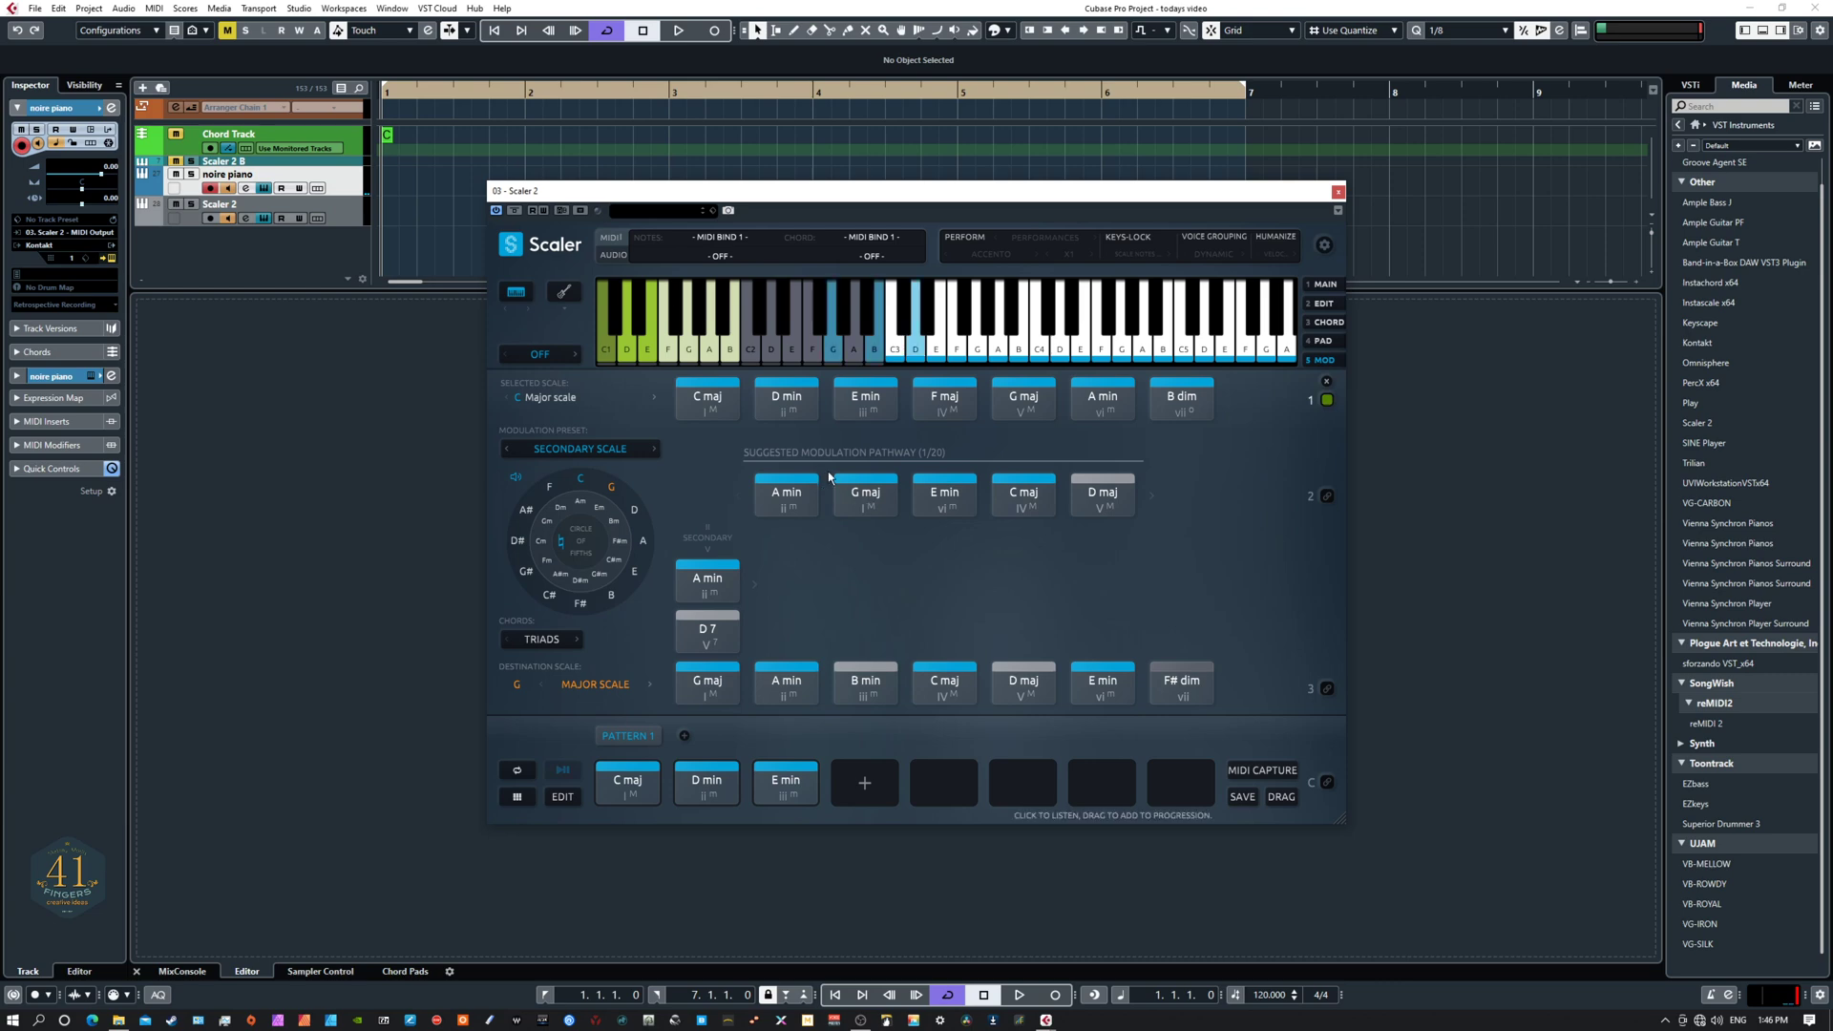
Step: Append A min and D maj from the suggested modulation pathway to Pattern 1 and play the D maj
drag(786, 496, 863, 781)
drag(1105, 501, 944, 781)
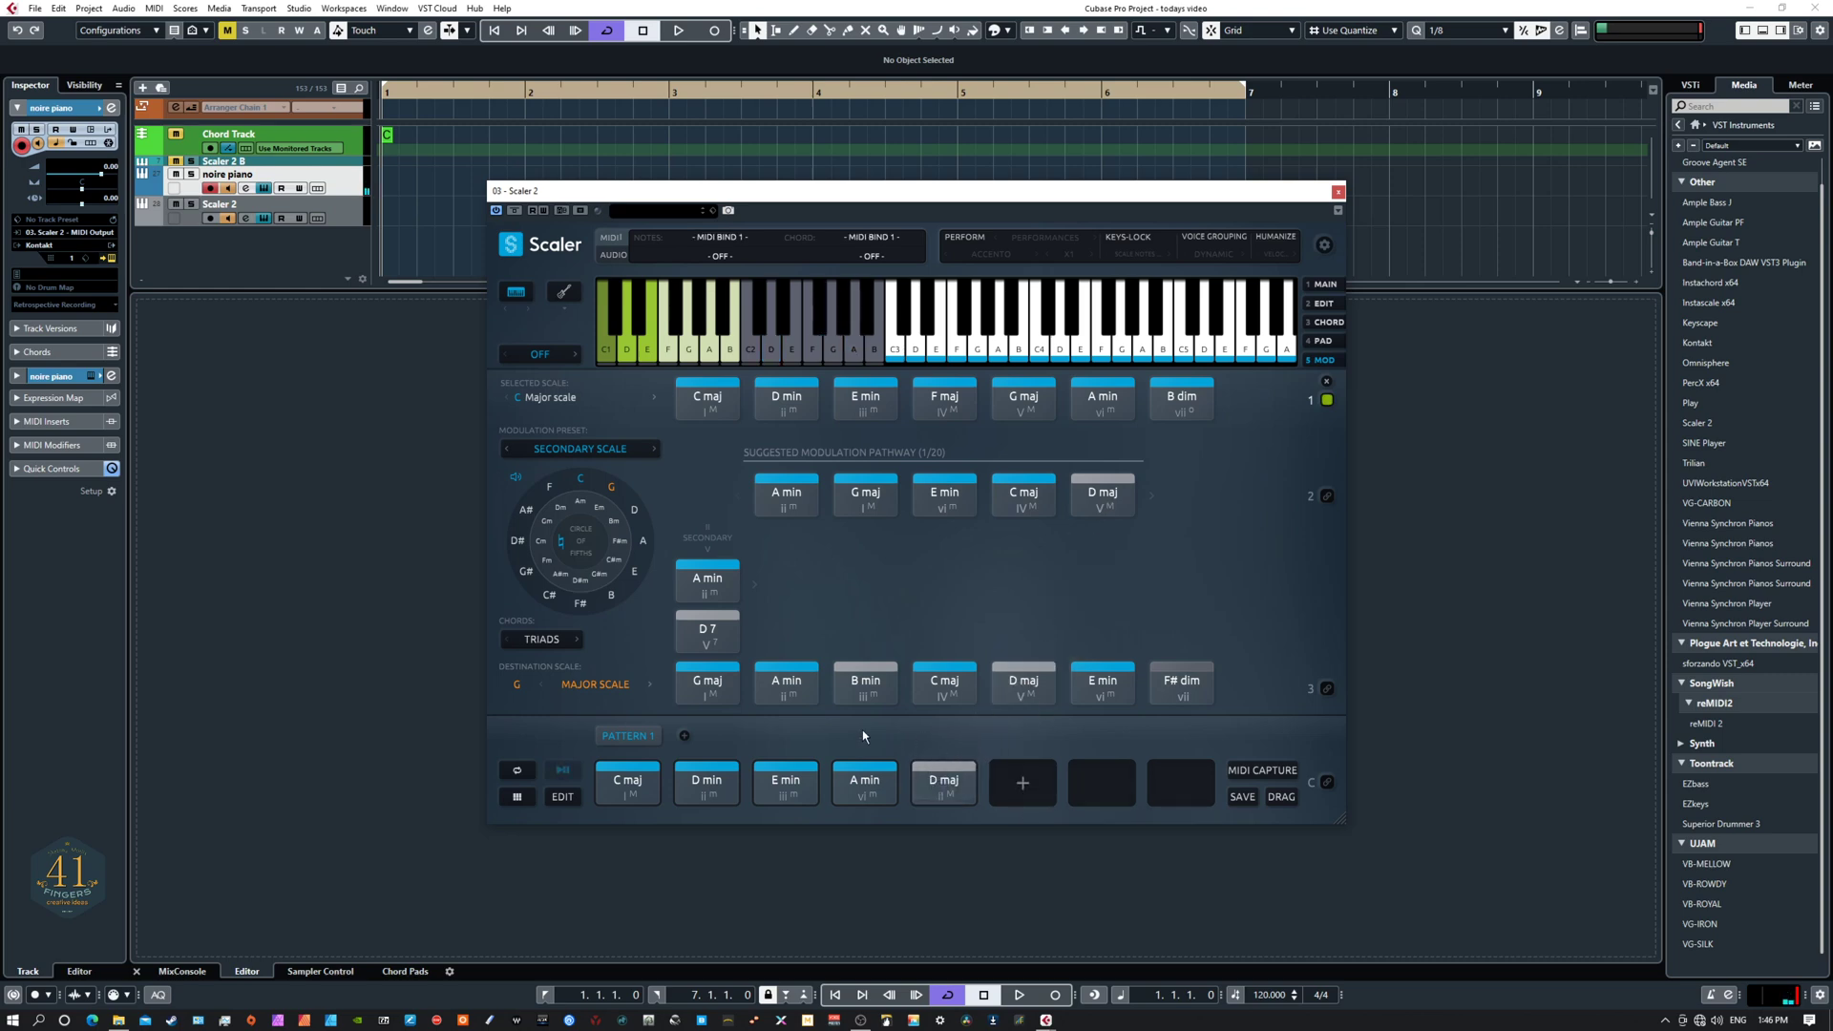
click(955, 798)
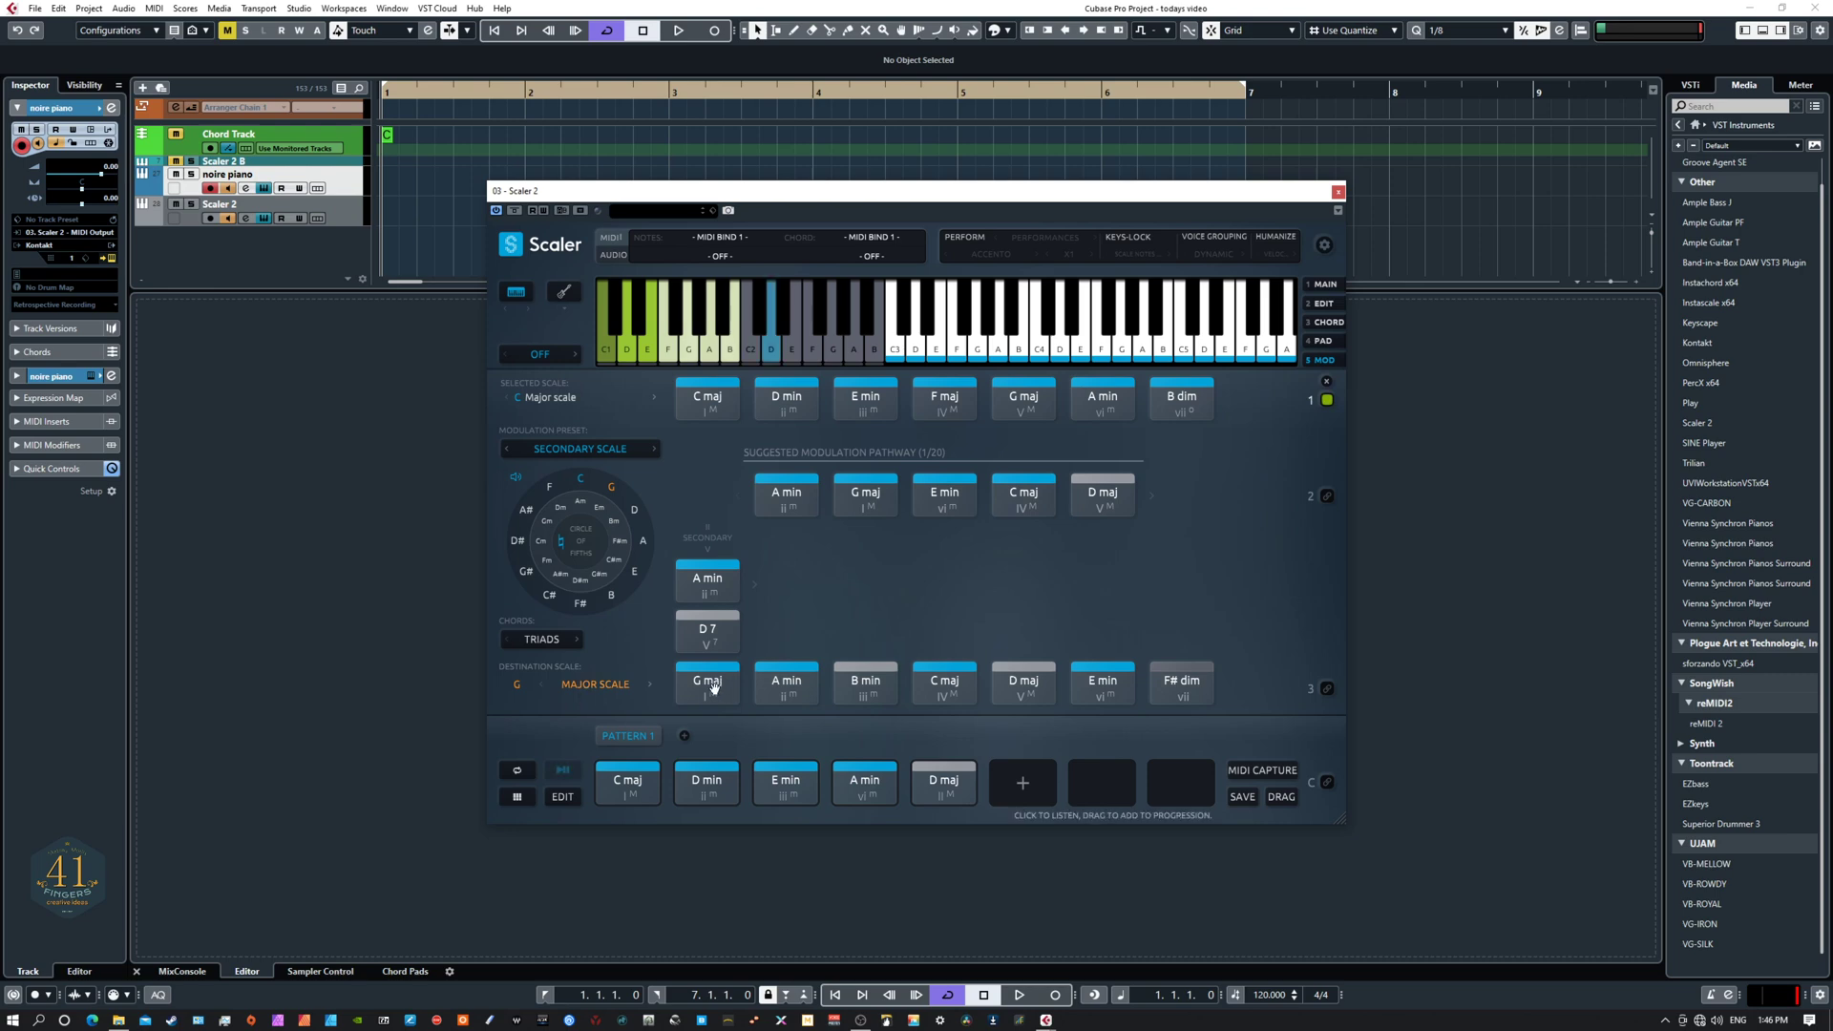
Step: Fill the last three Pattern 1 slots with G maj, A min and B min from the destination G major scale
drag(711, 685, 1023, 781)
drag(804, 689, 1102, 781)
drag(869, 692, 1181, 781)
Step: Play all eight Pattern 1 chords in order, from C maj through B min
click(646, 764)
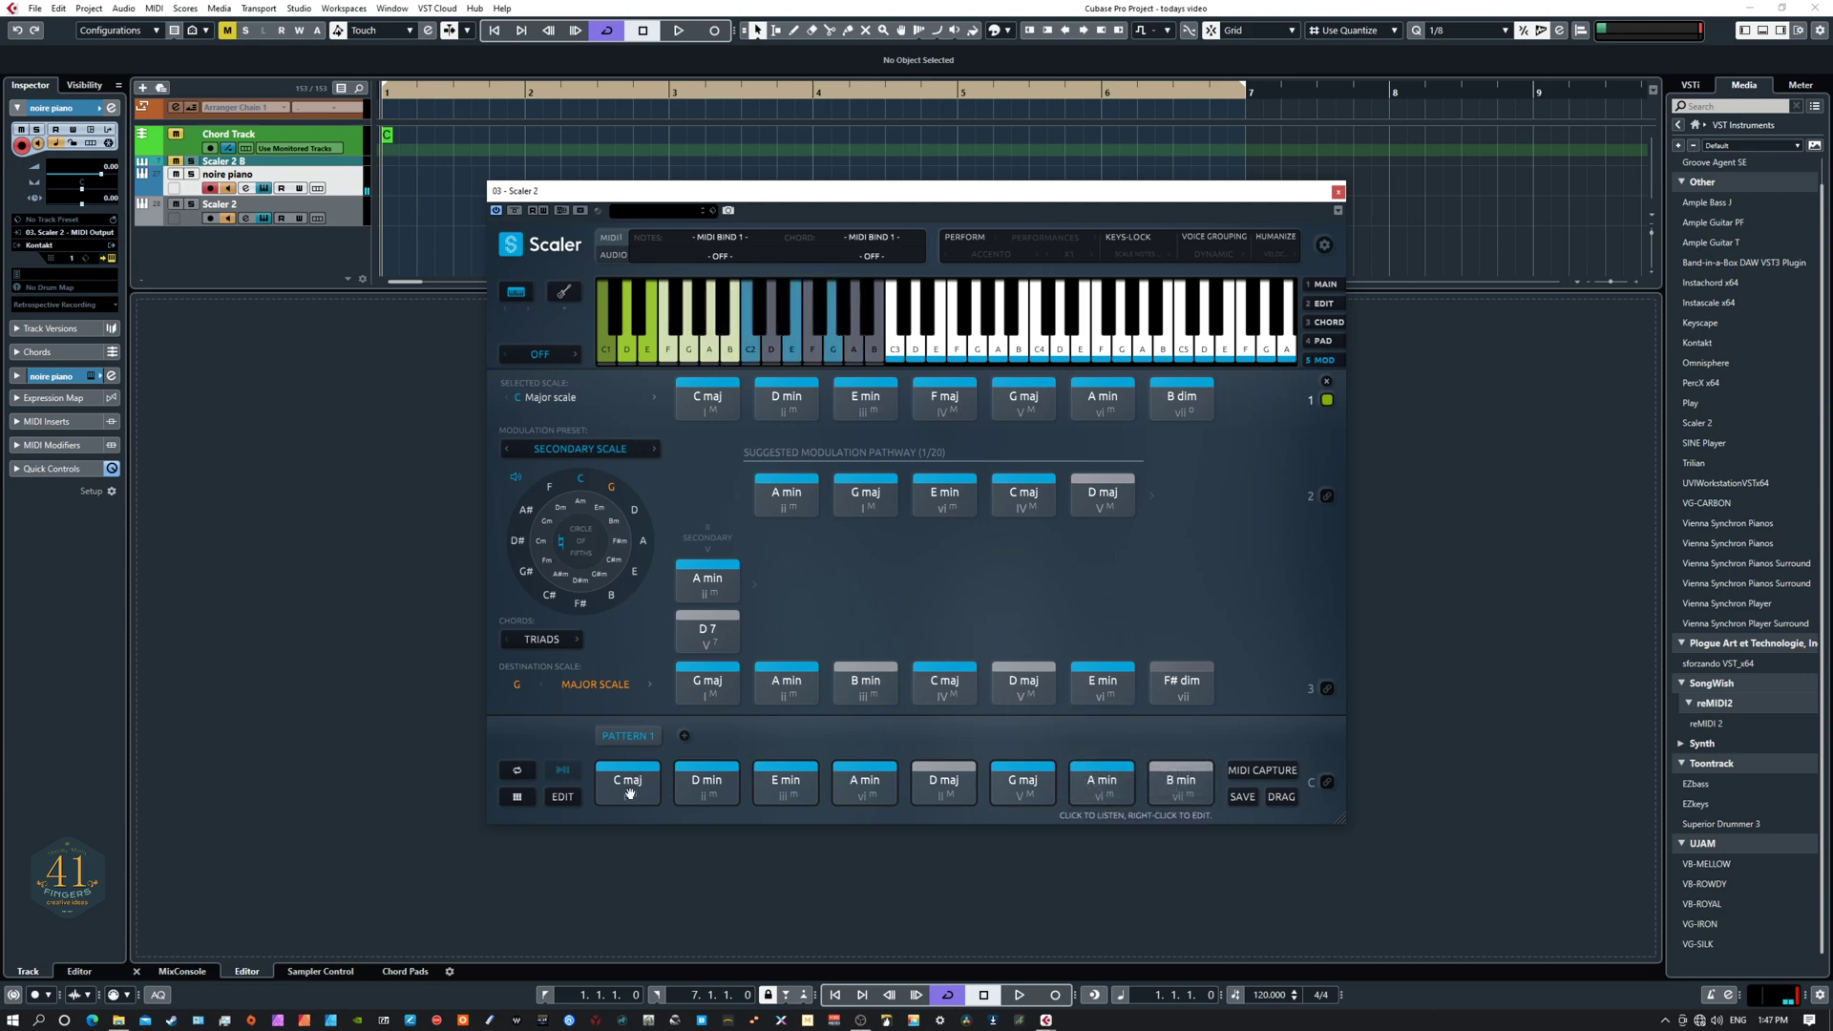
click(707, 787)
click(782, 792)
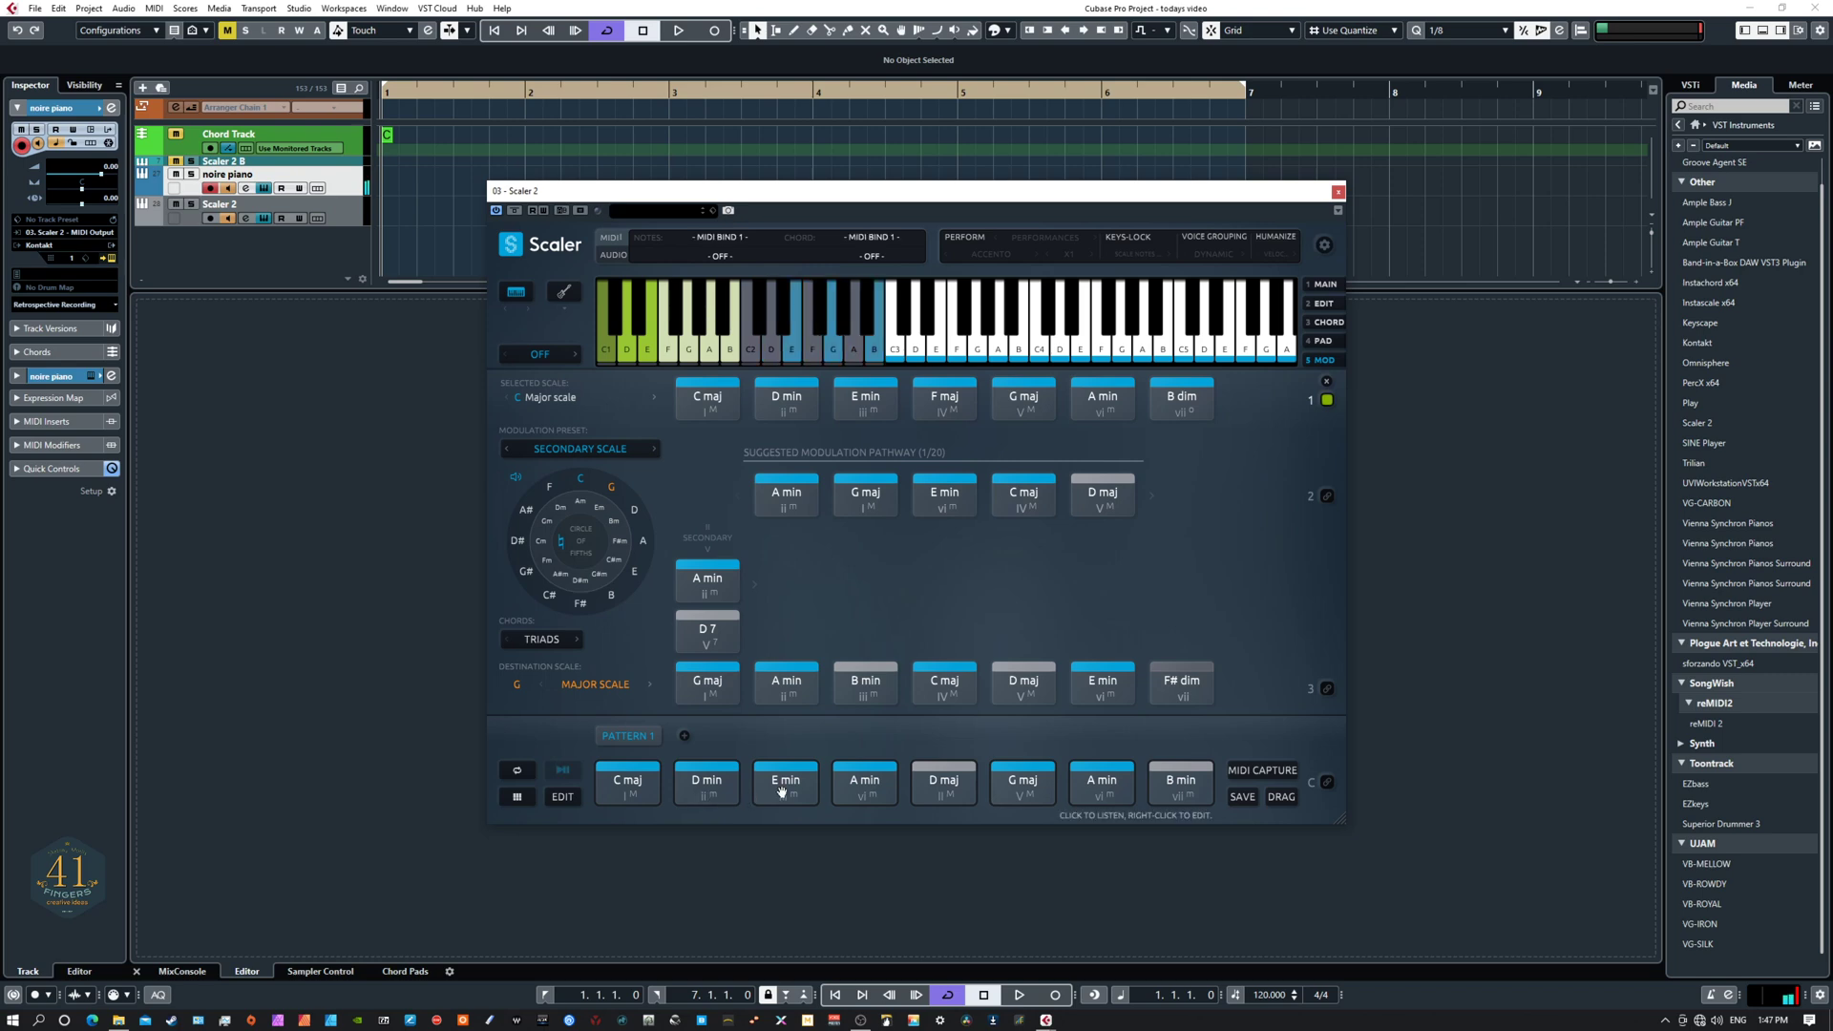
click(865, 788)
click(943, 785)
click(1027, 788)
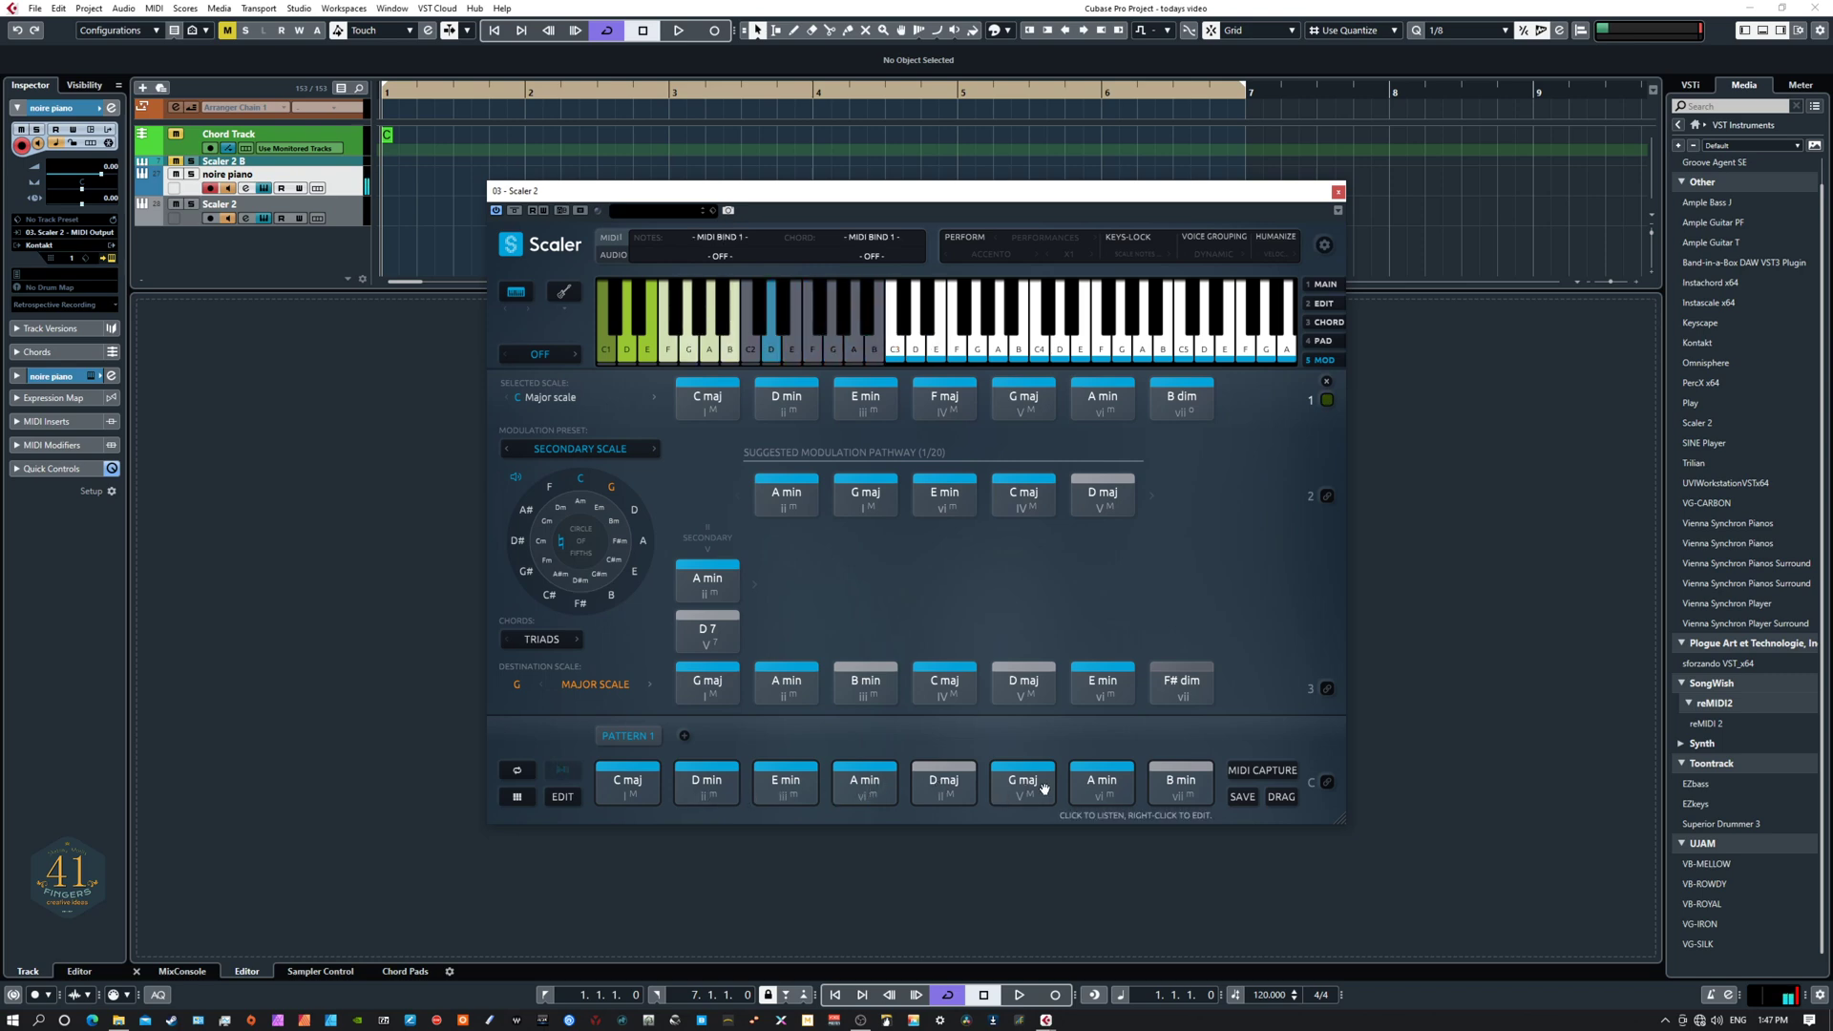
click(1102, 787)
click(1161, 783)
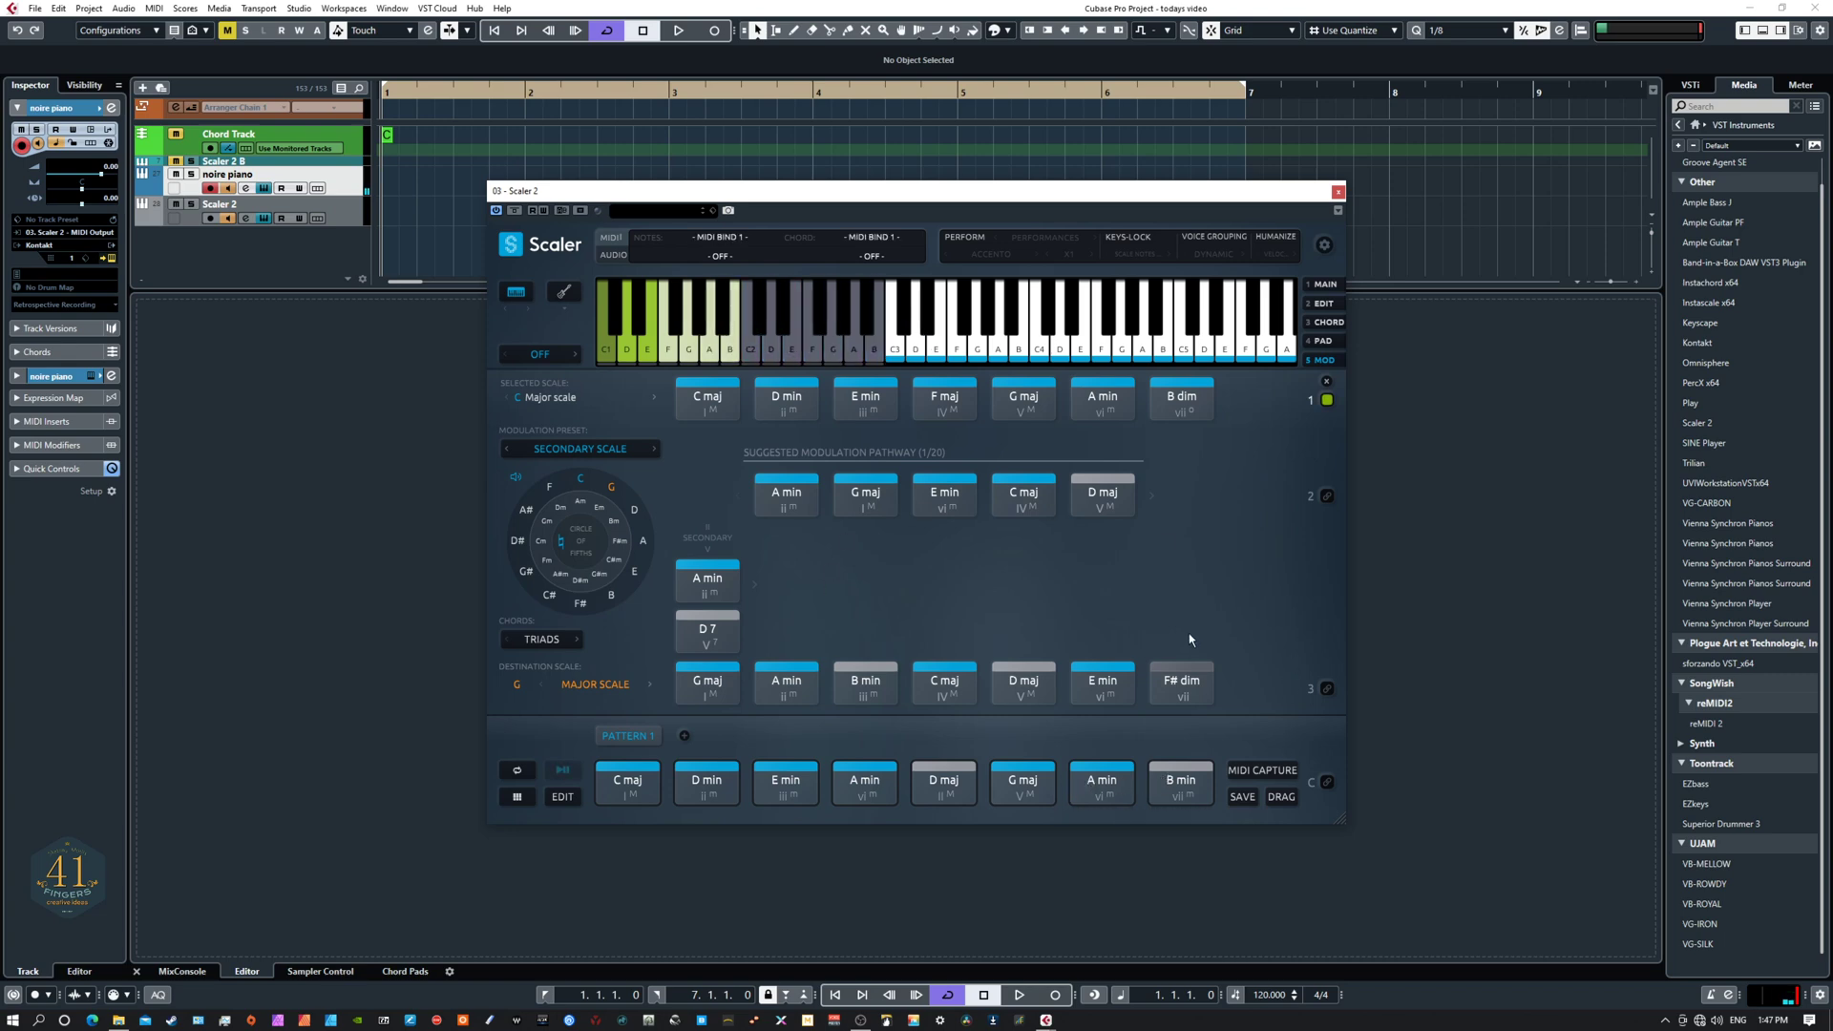
Step: Show Scaler's edit page for Pattern 1, audition its A min chord, and expand the playback performances settings
click(1324, 302)
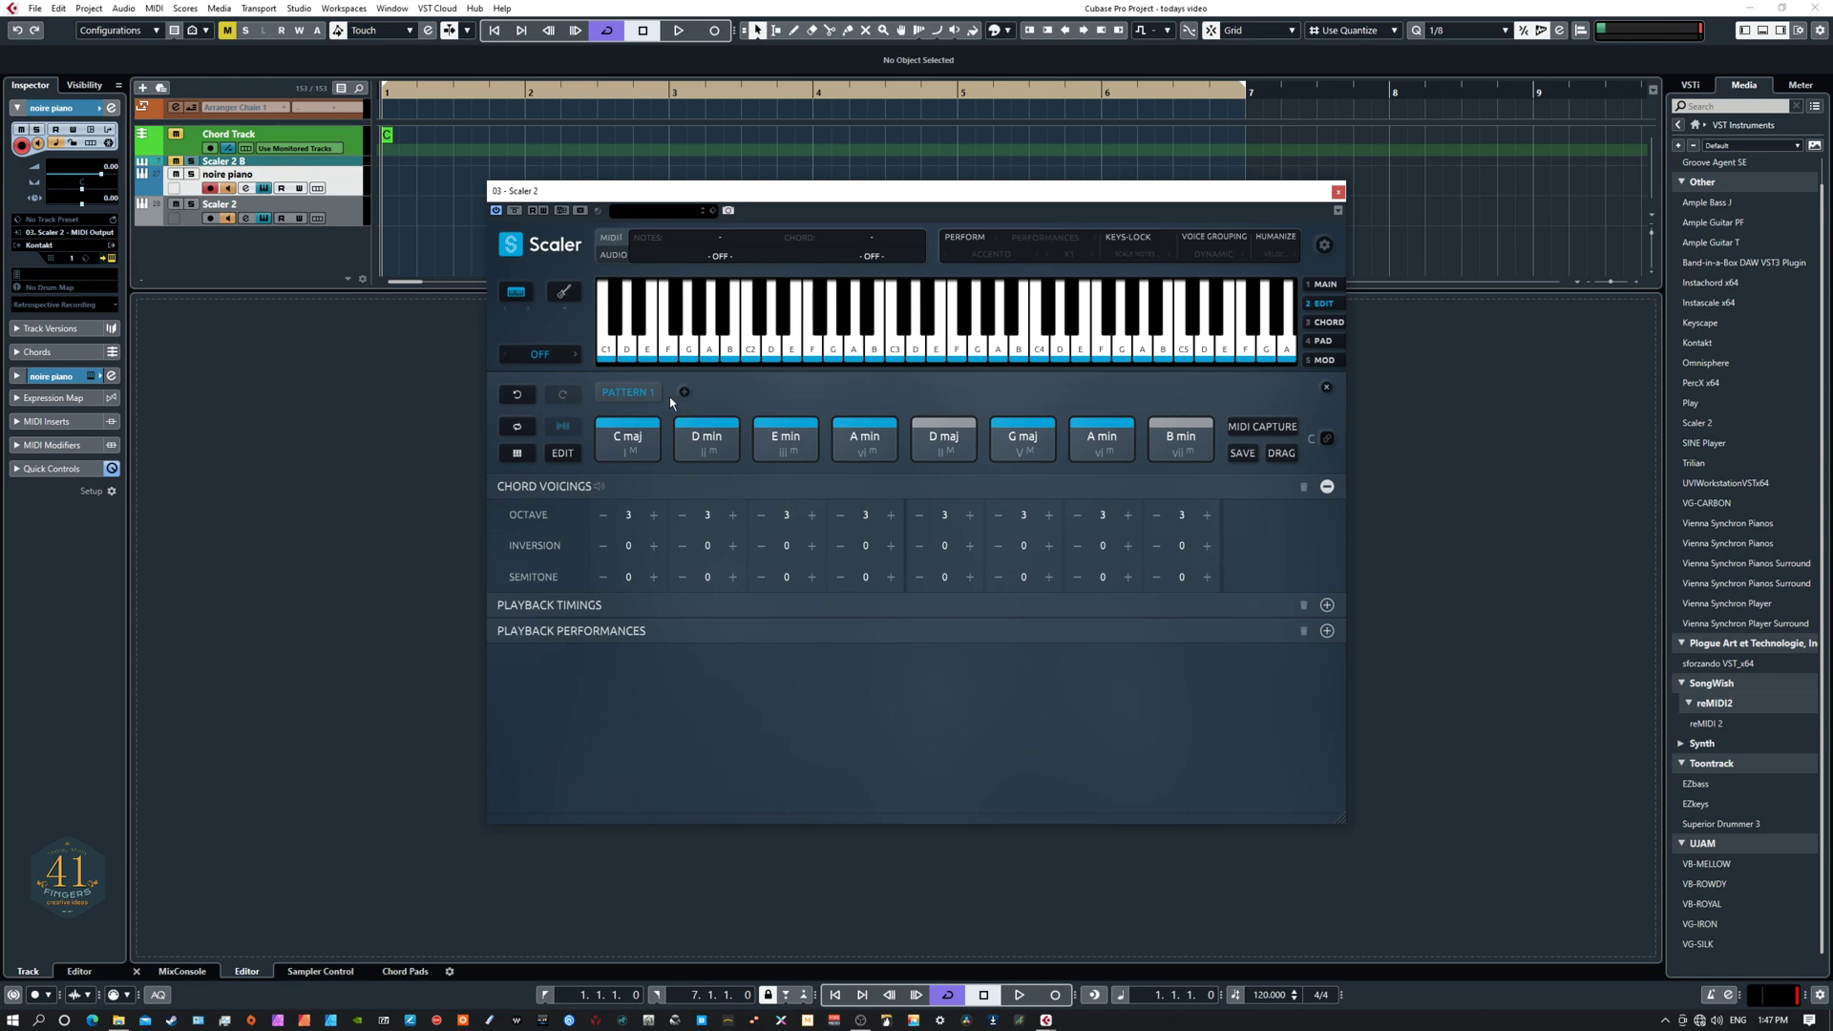
click(864, 437)
click(866, 437)
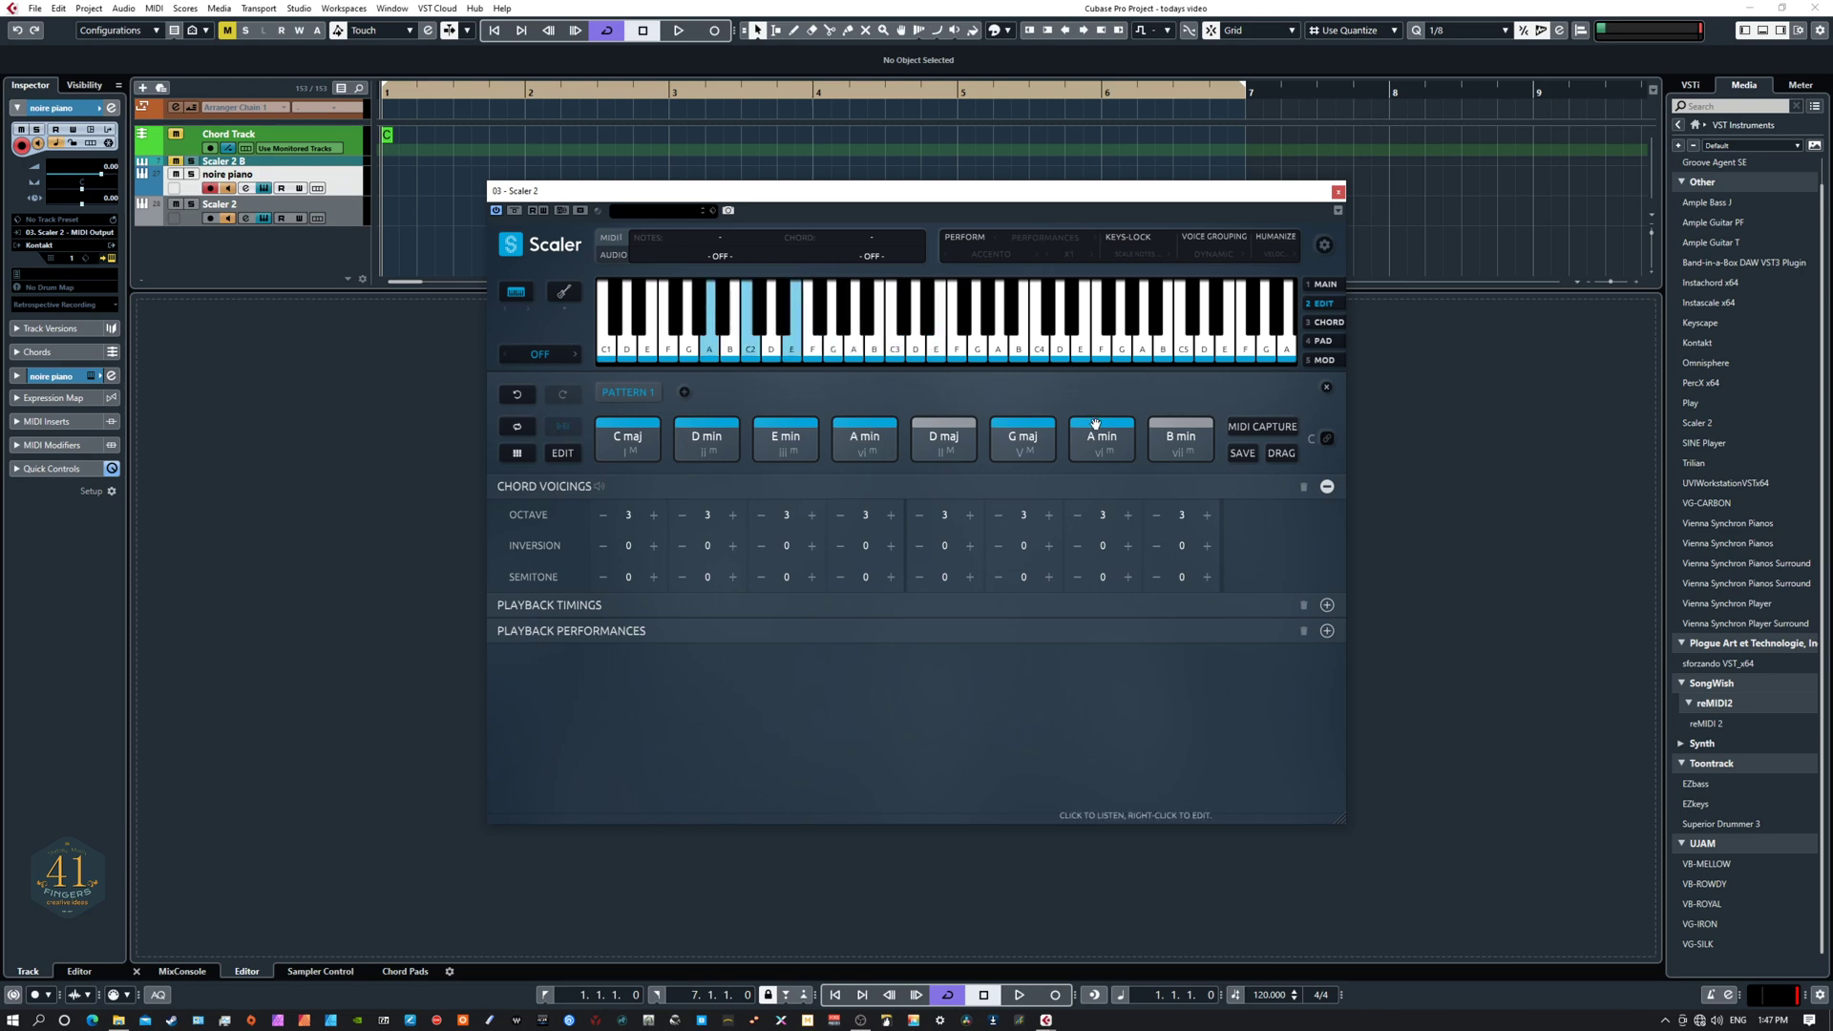
click(673, 632)
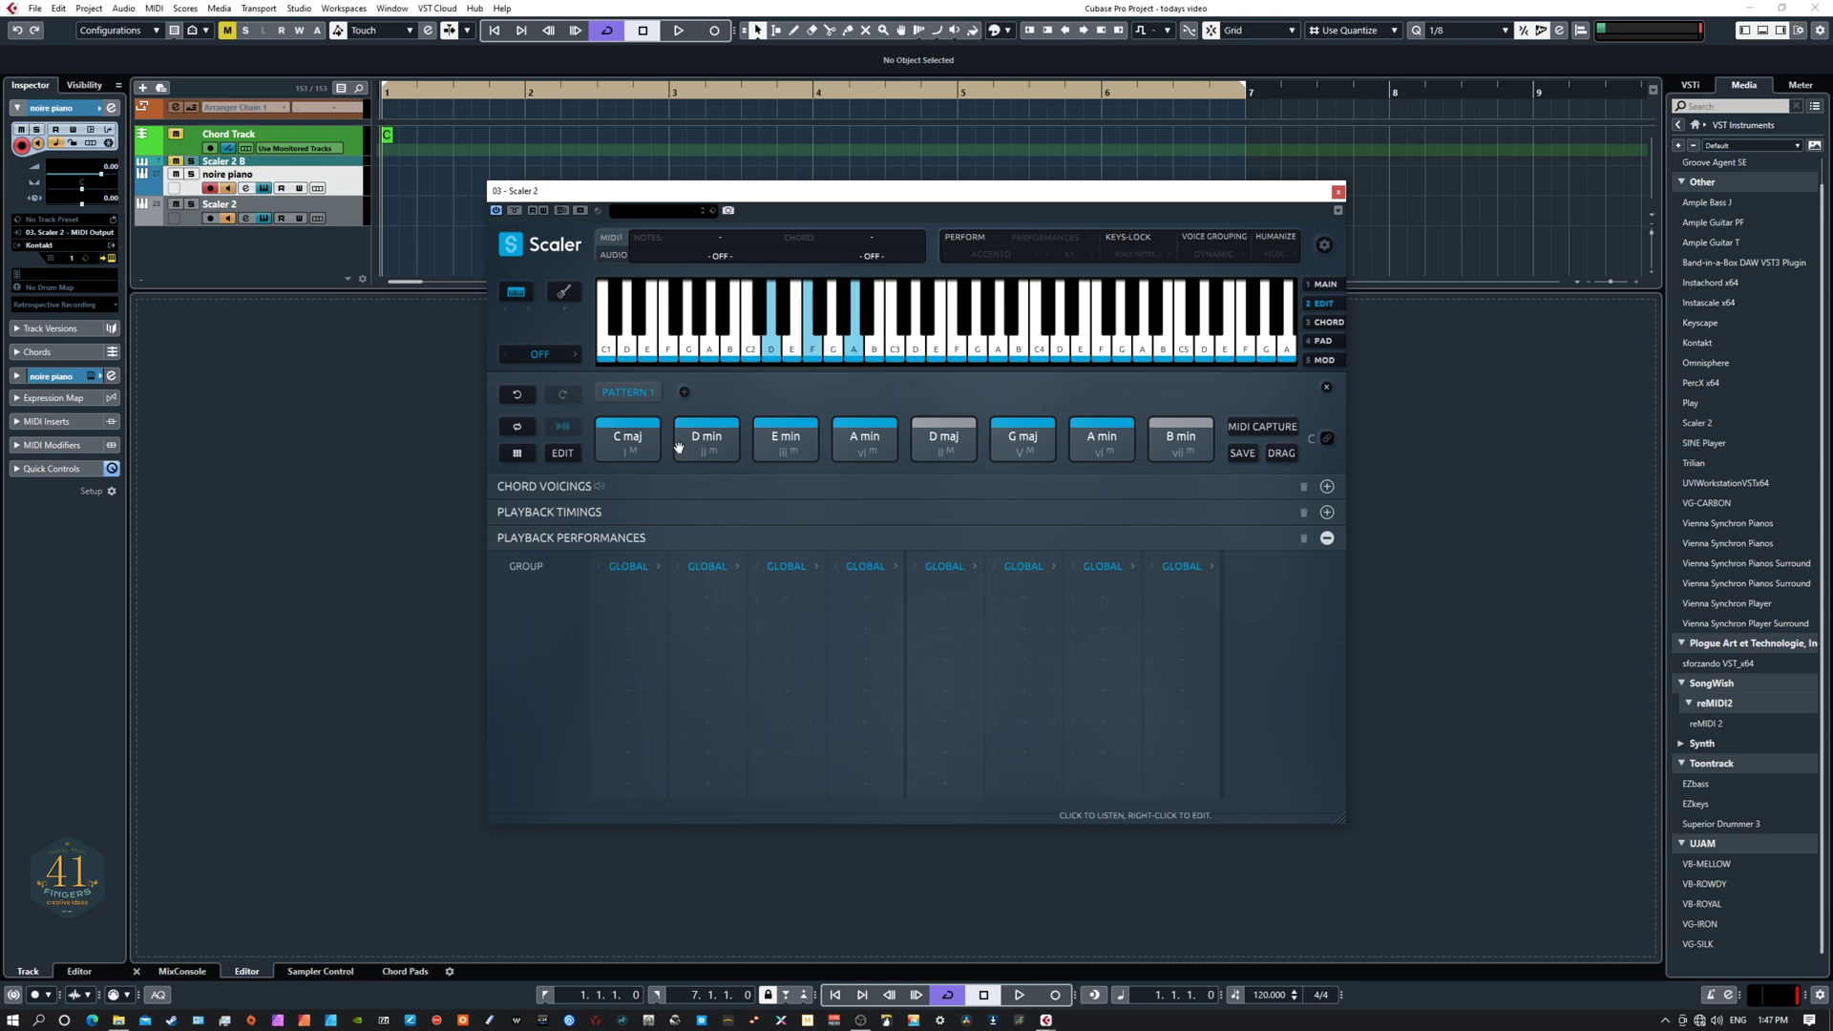
Step: Assign the C maj, D min and E min chords to performance Group 1 and set the group's mode to Phrases
click(633, 567)
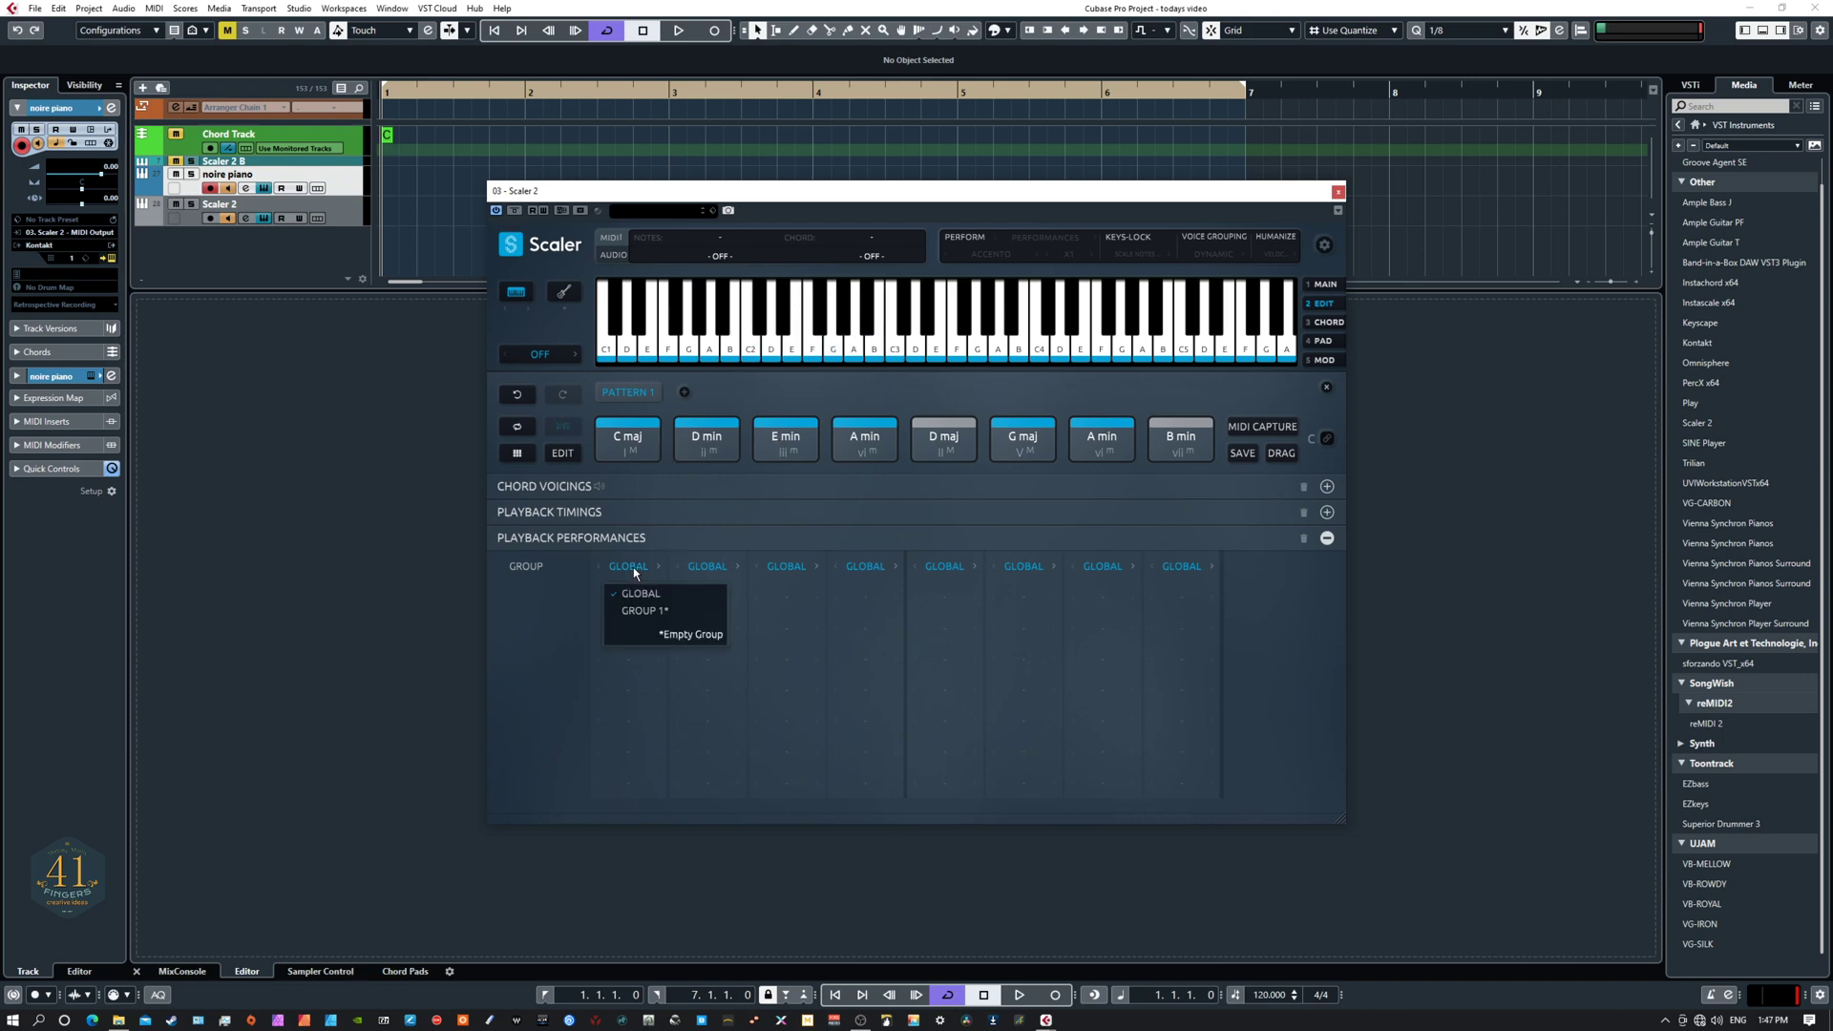
click(637, 612)
click(707, 566)
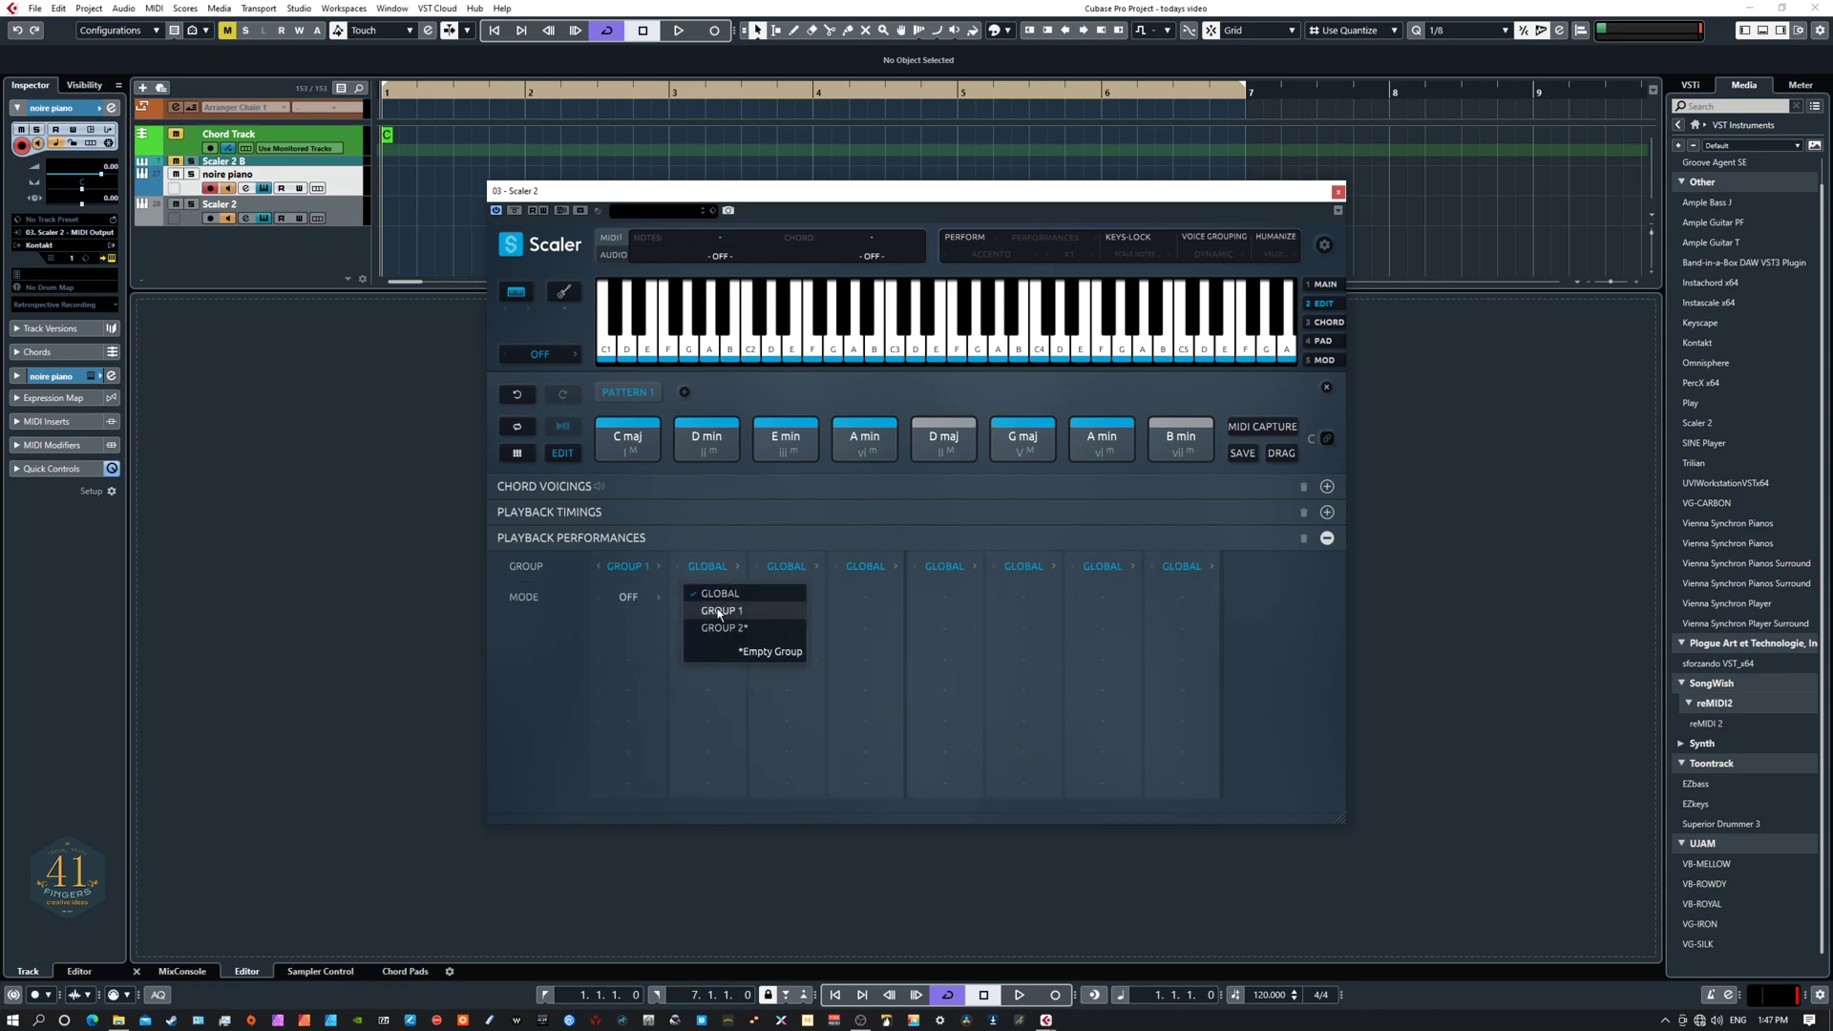
click(718, 613)
click(786, 567)
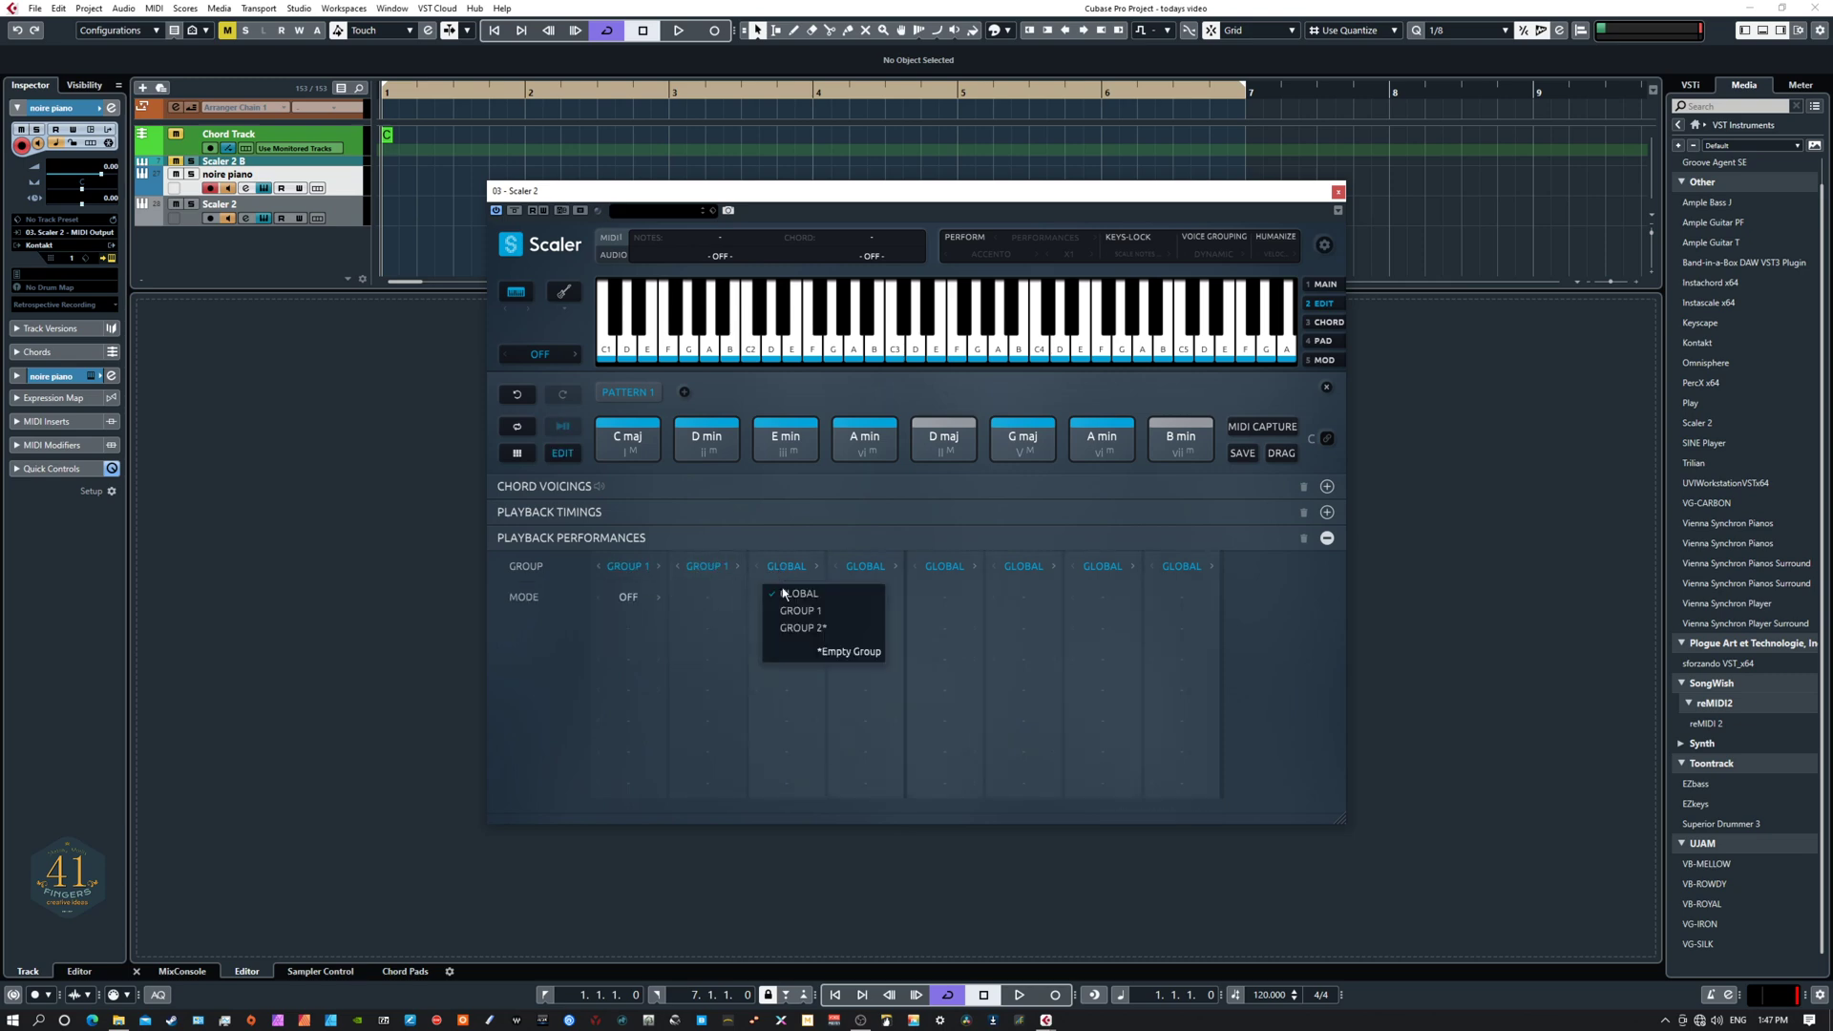
click(793, 612)
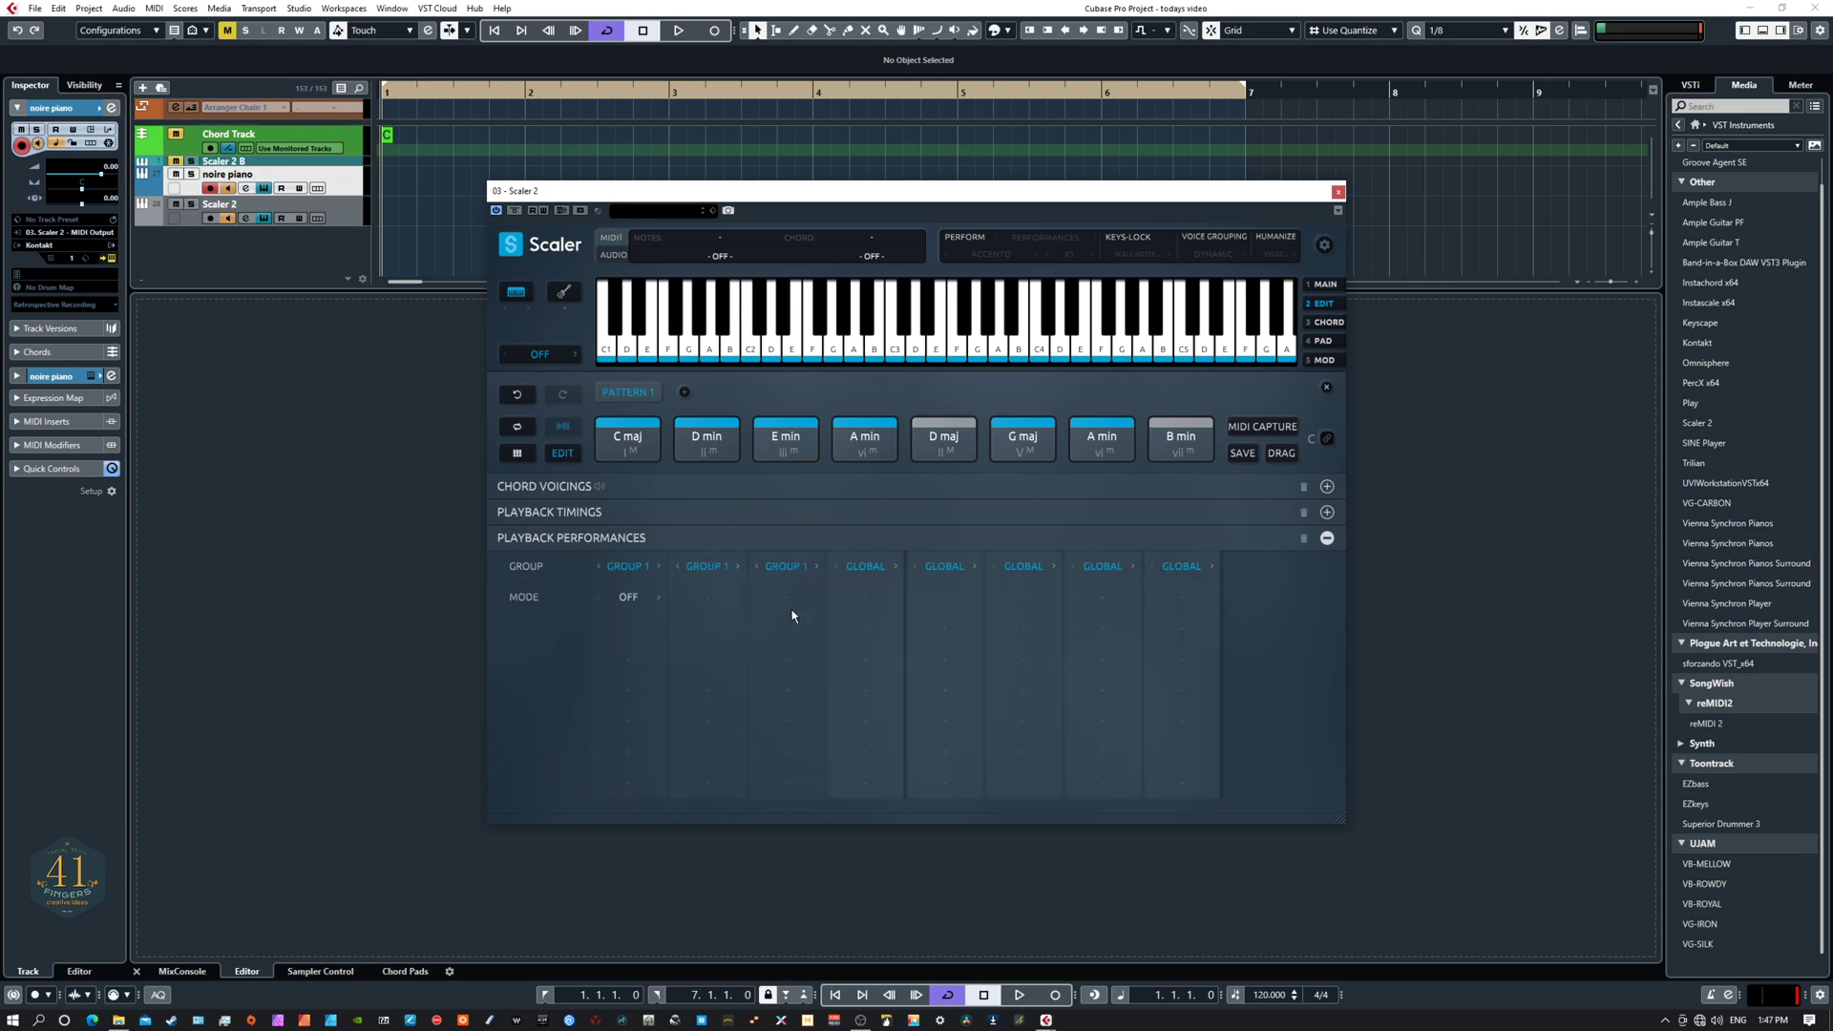
click(628, 599)
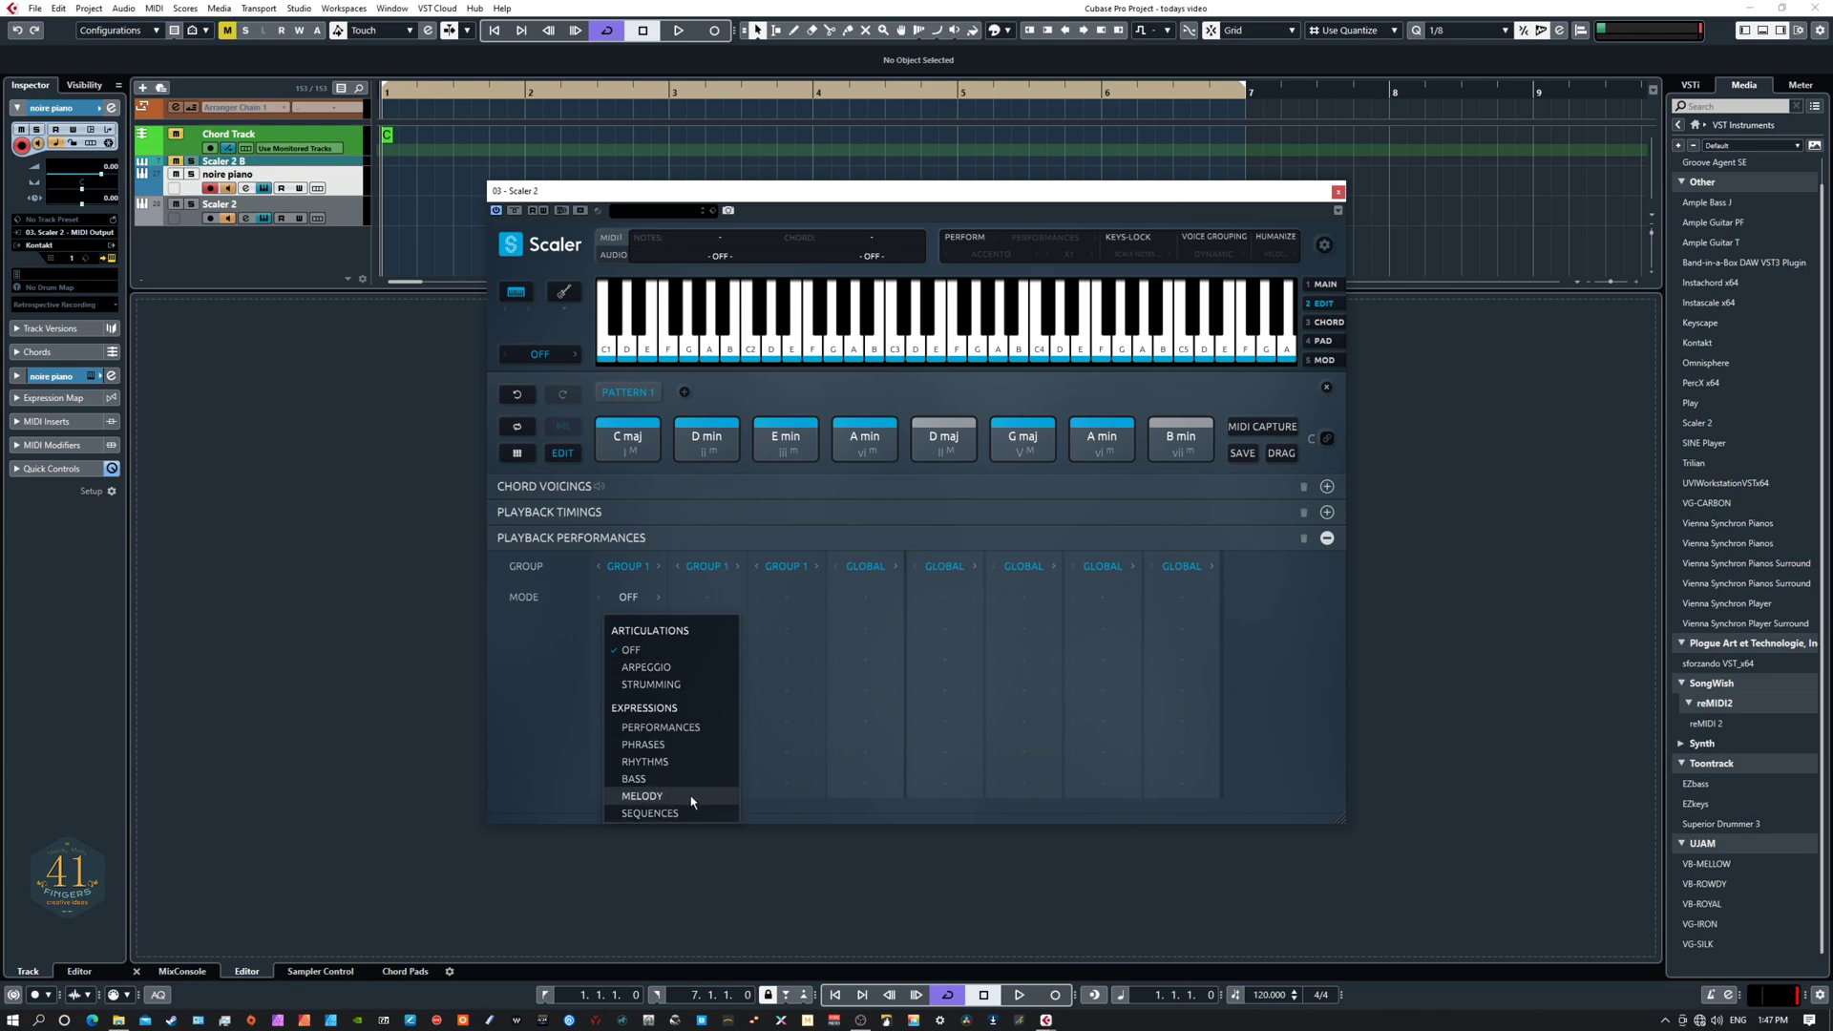
click(645, 746)
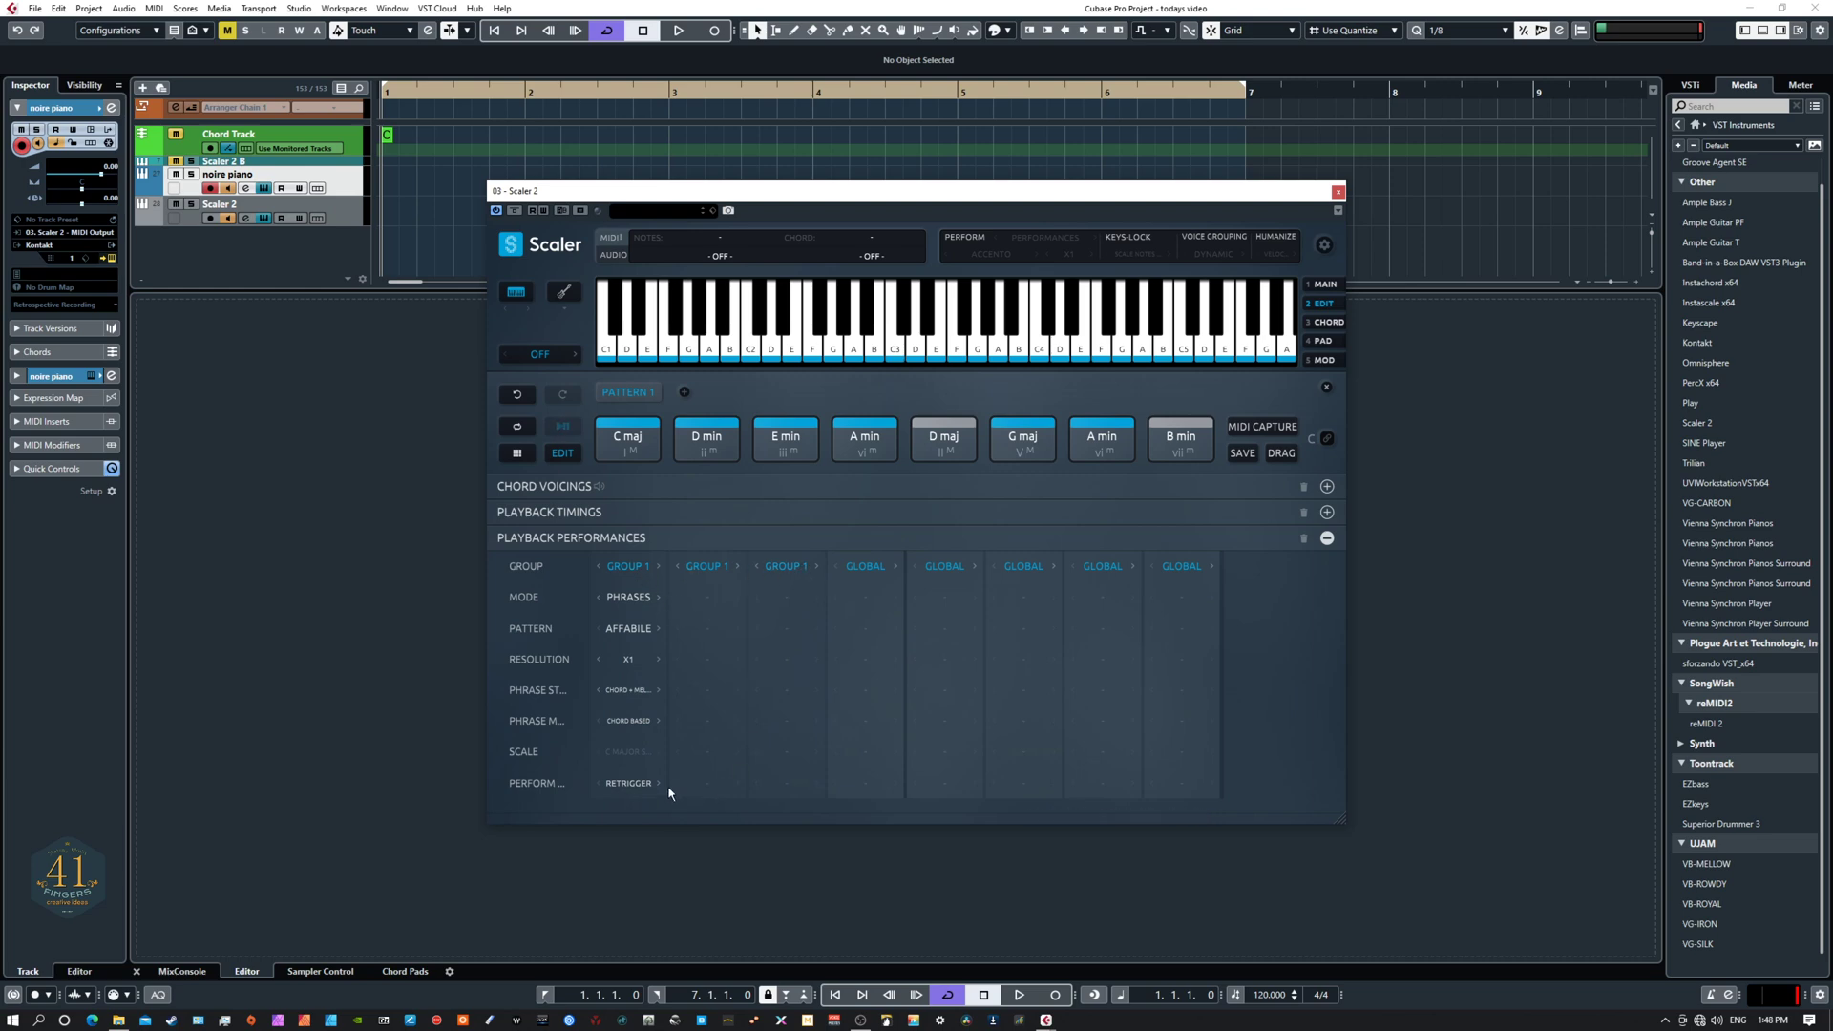
Step: Assign the fourth and fifth chords, A min and D maj, to Group 2 and set its mode to Phrases
click(866, 567)
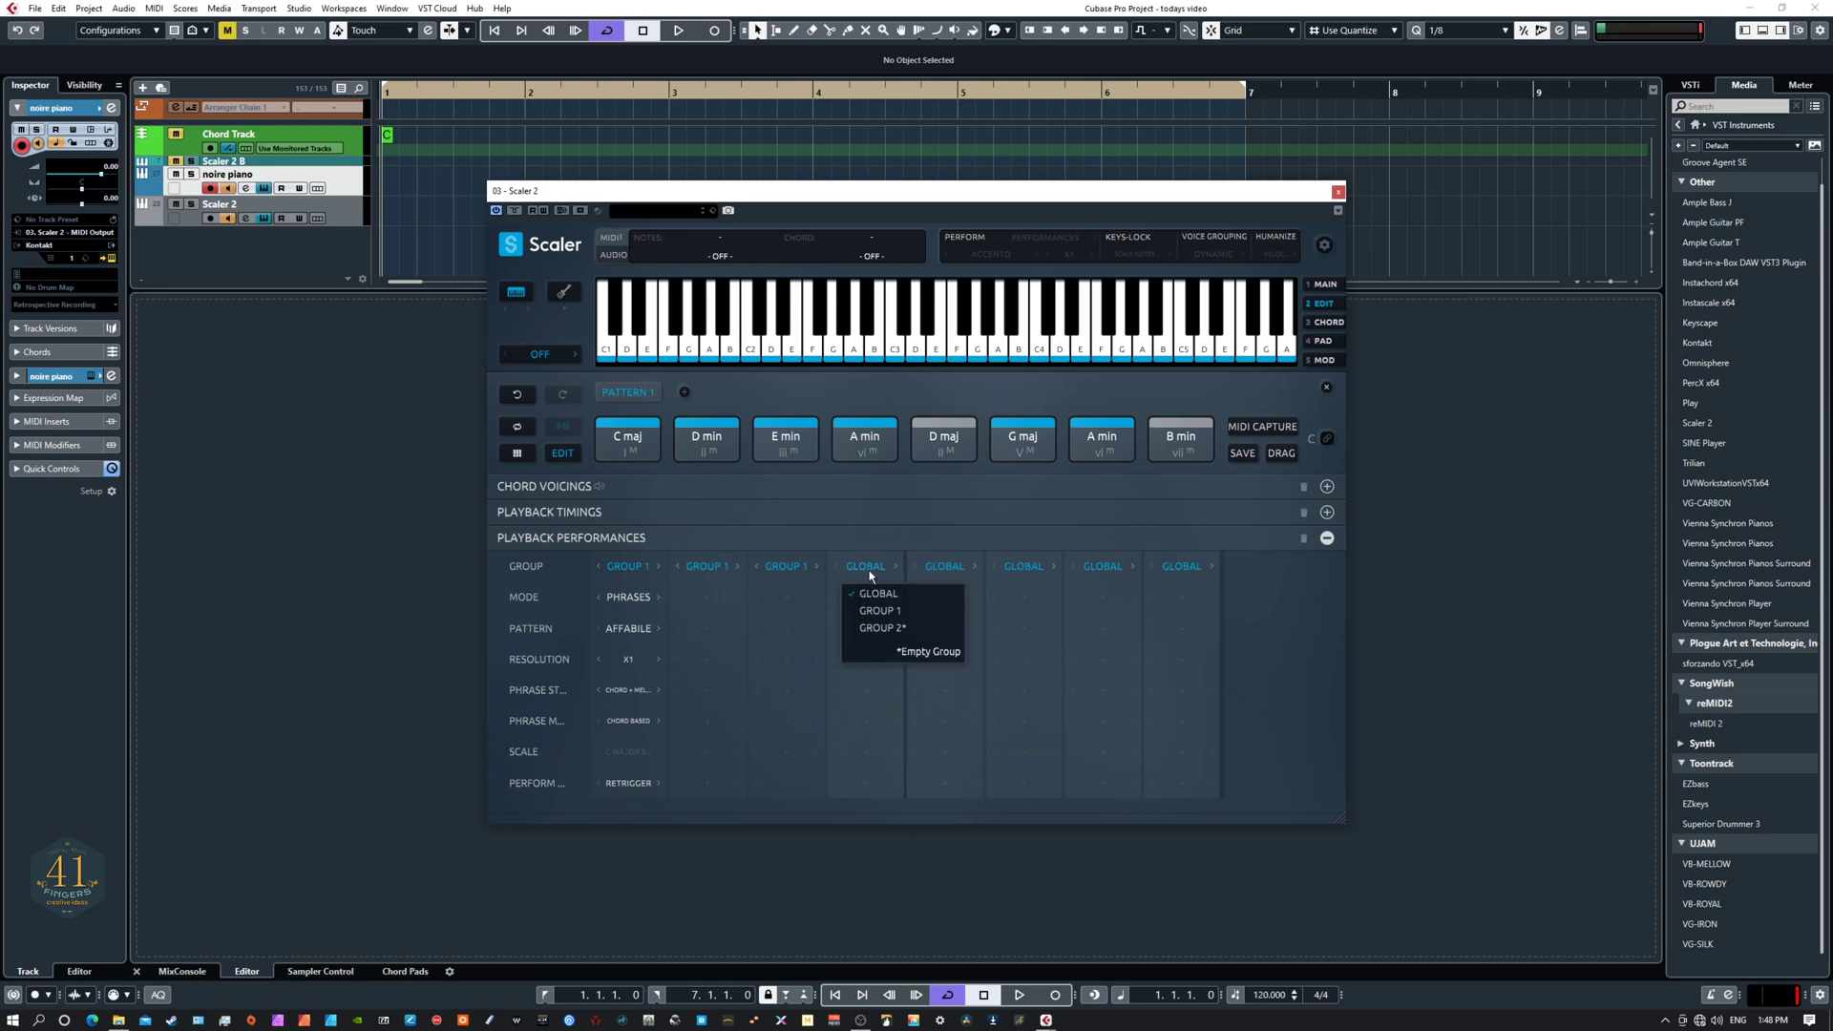
click(879, 627)
click(946, 567)
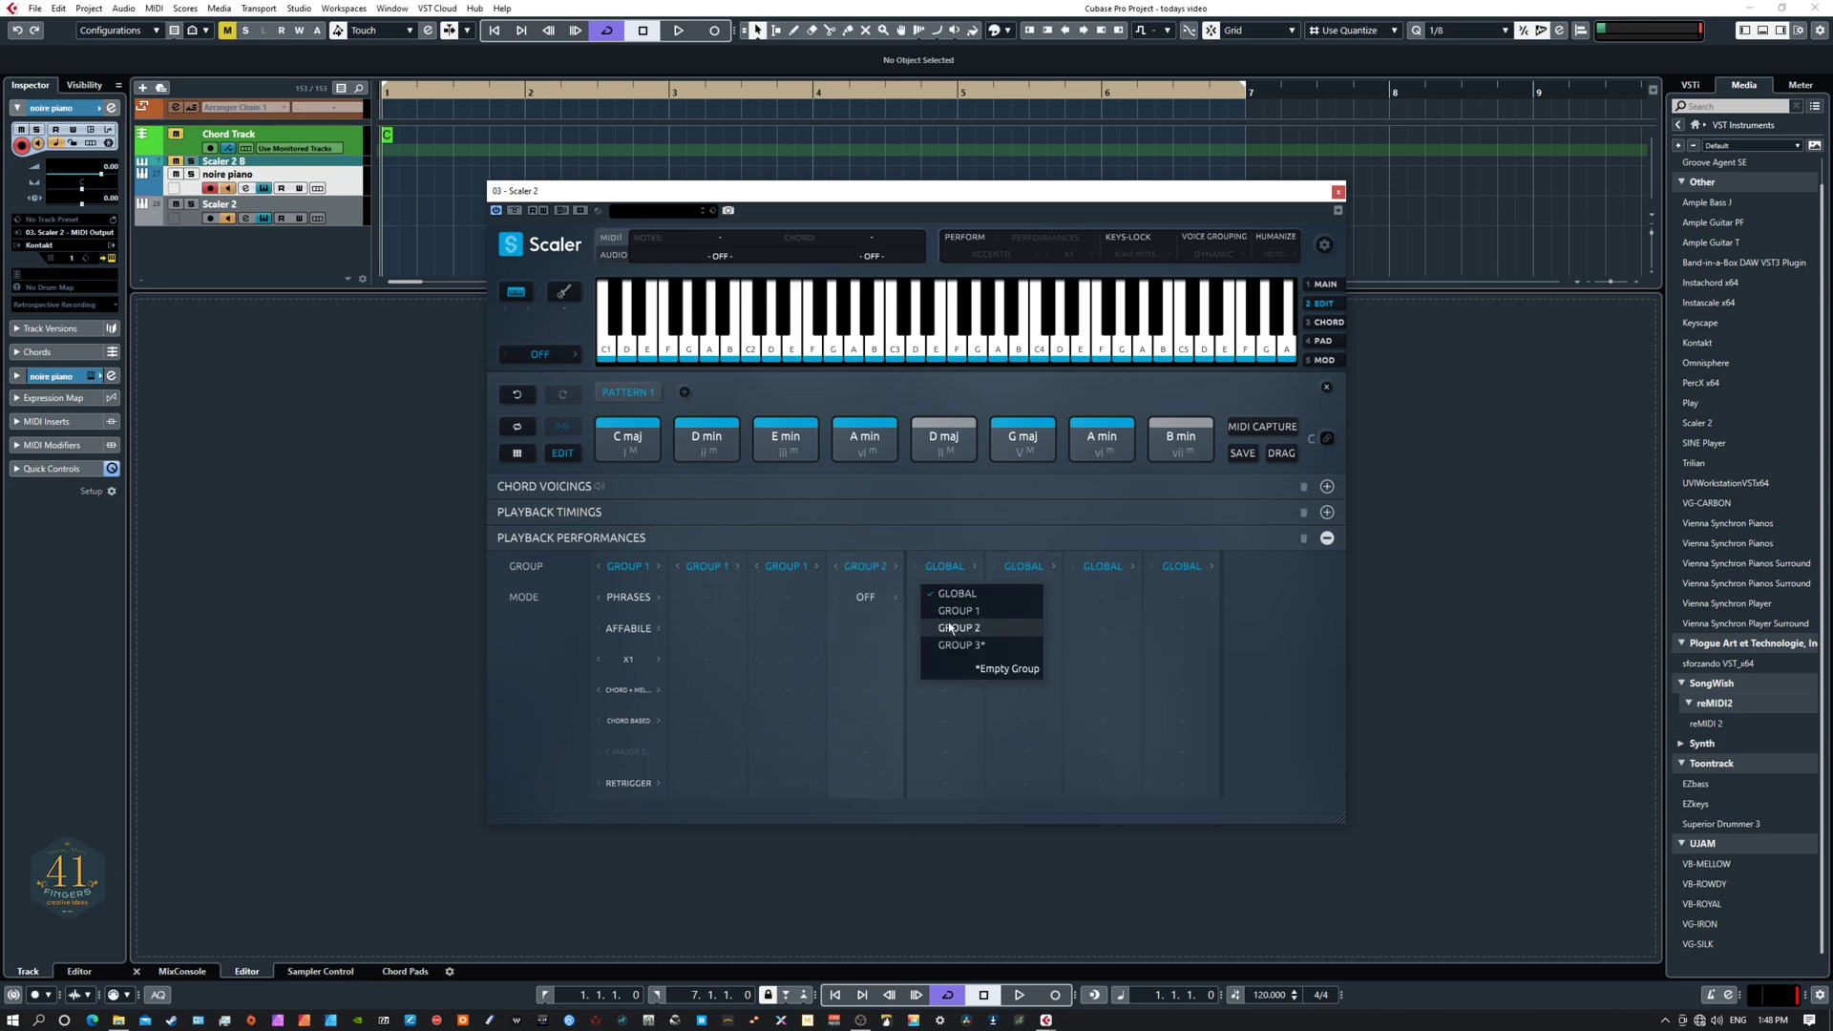
click(954, 629)
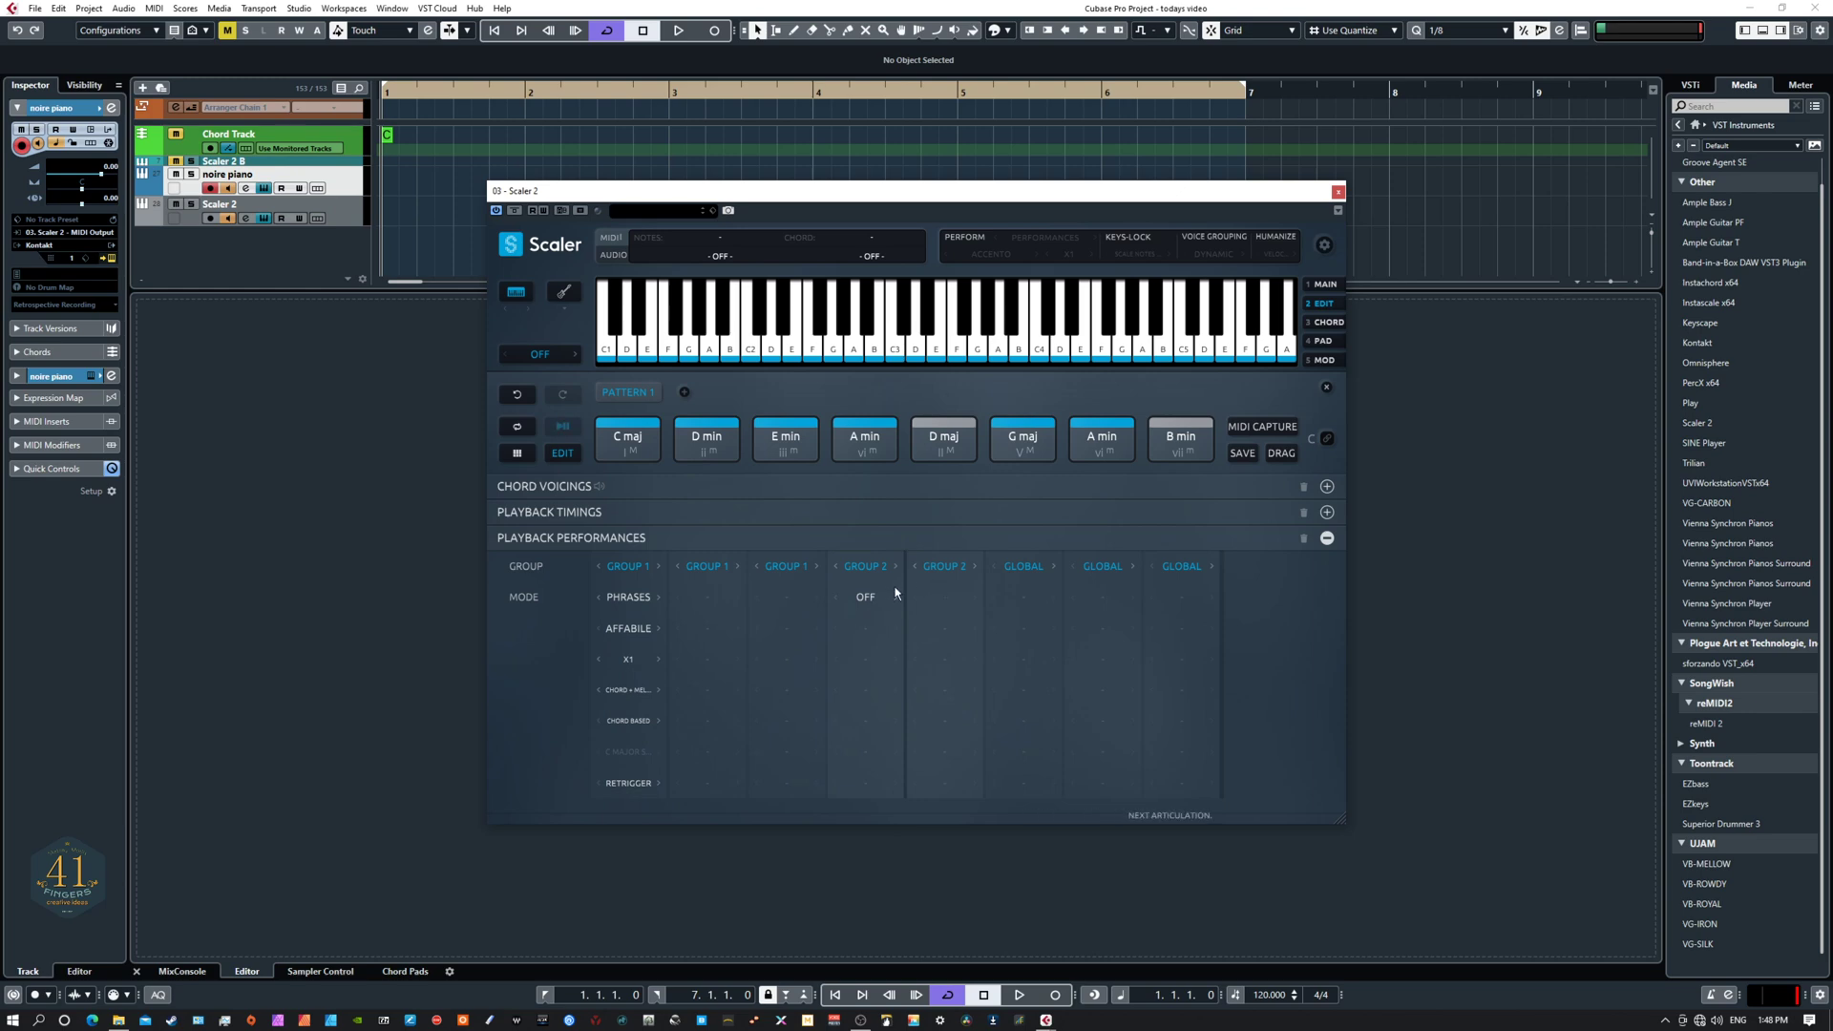
click(864, 600)
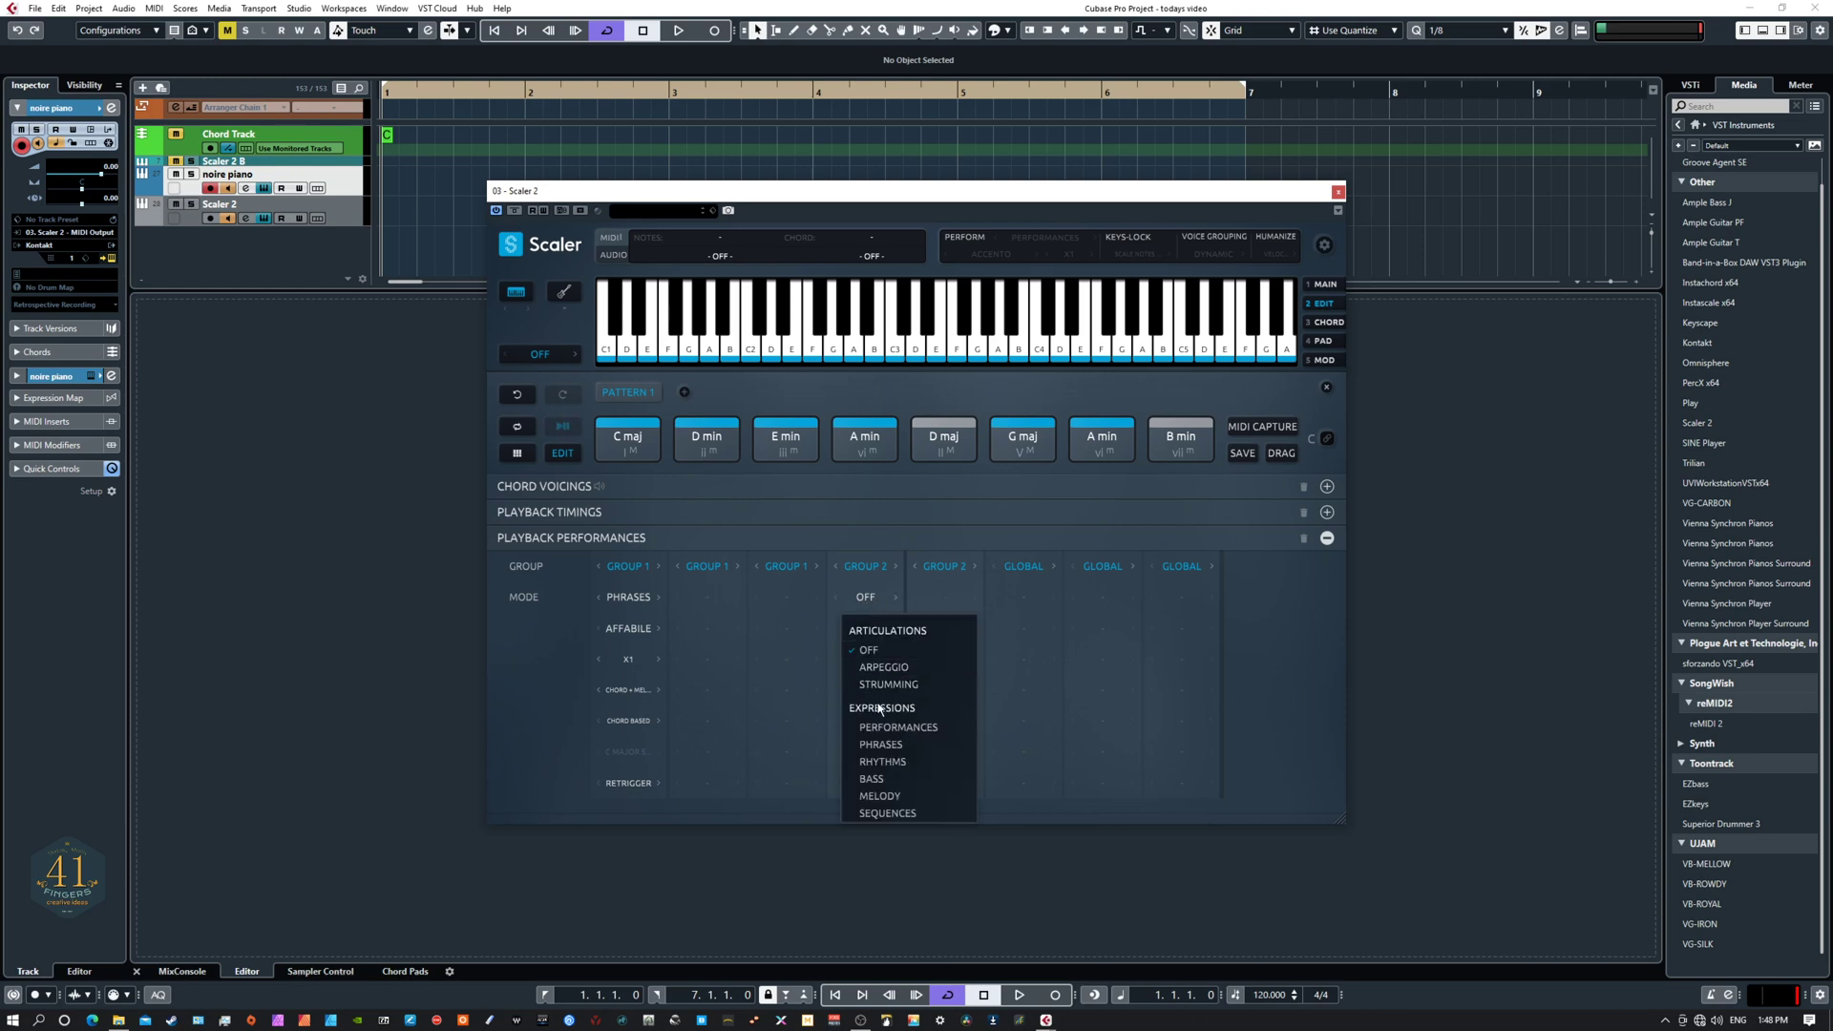
click(873, 750)
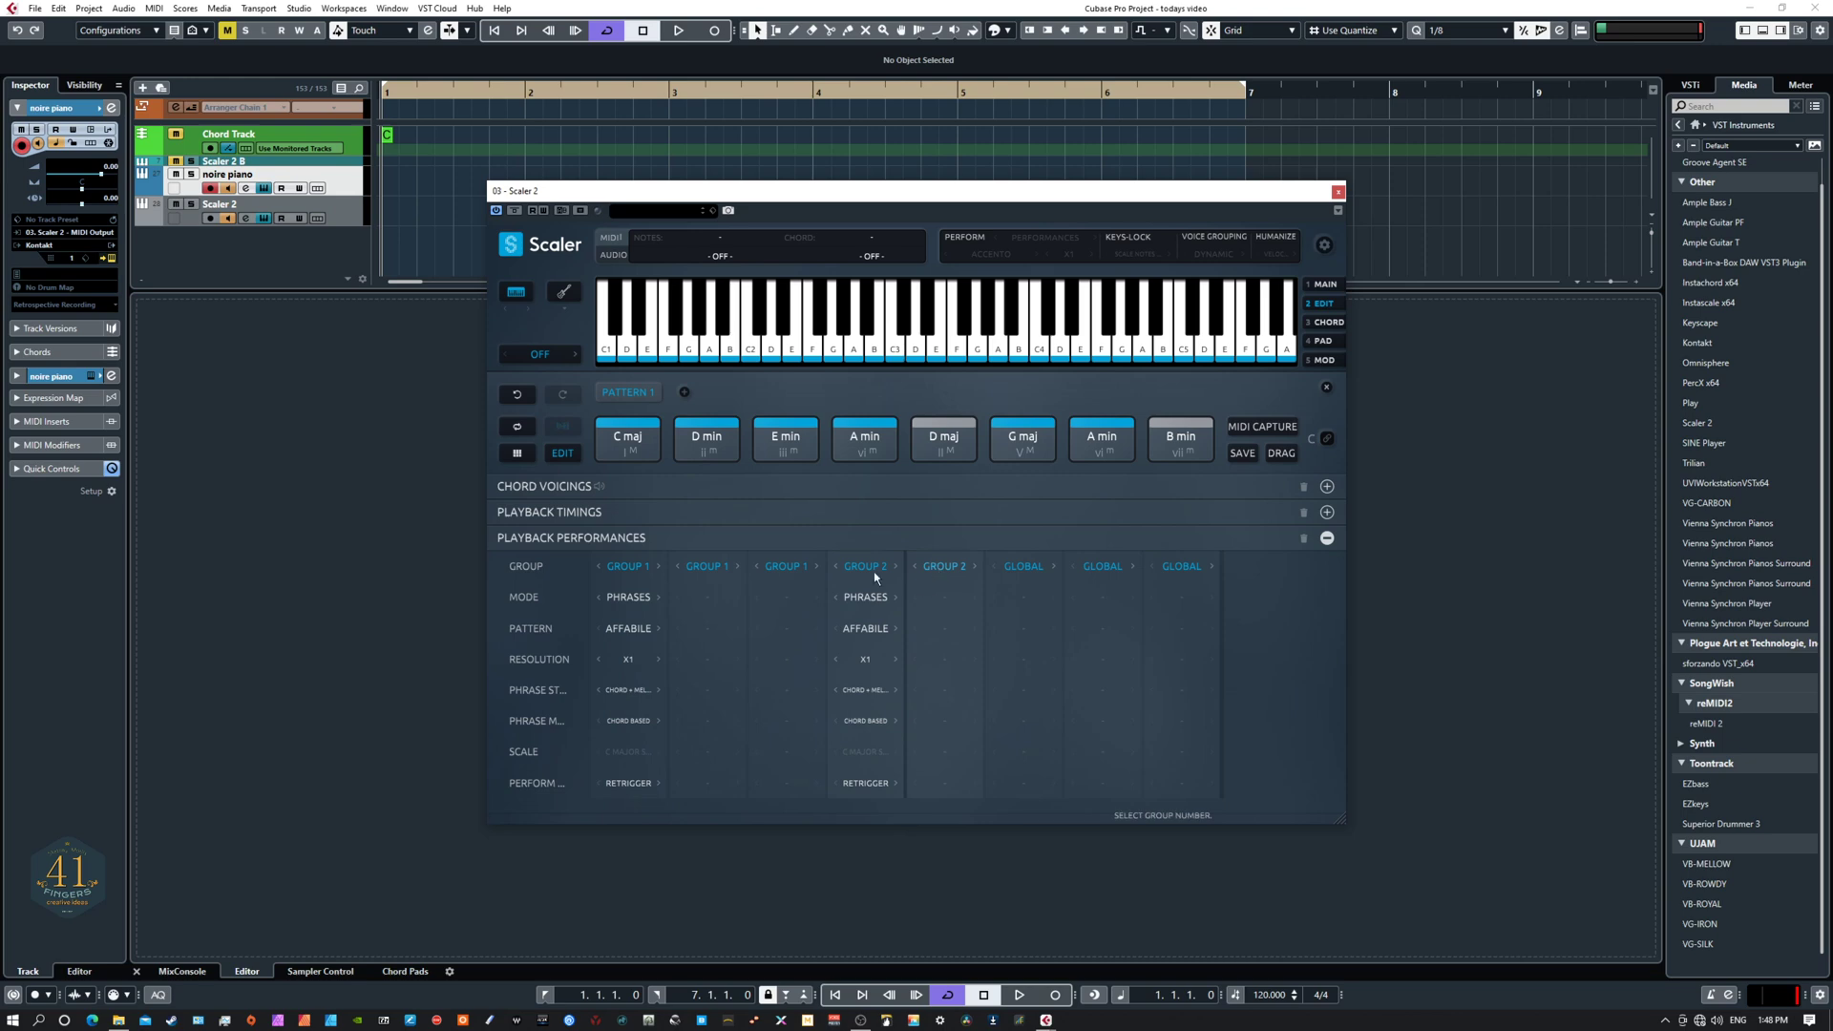
Step: Assign the sixth, seventh and eighth chords, G maj, A min and B min, to Group 3 and set its mode to Phrases
click(1023, 567)
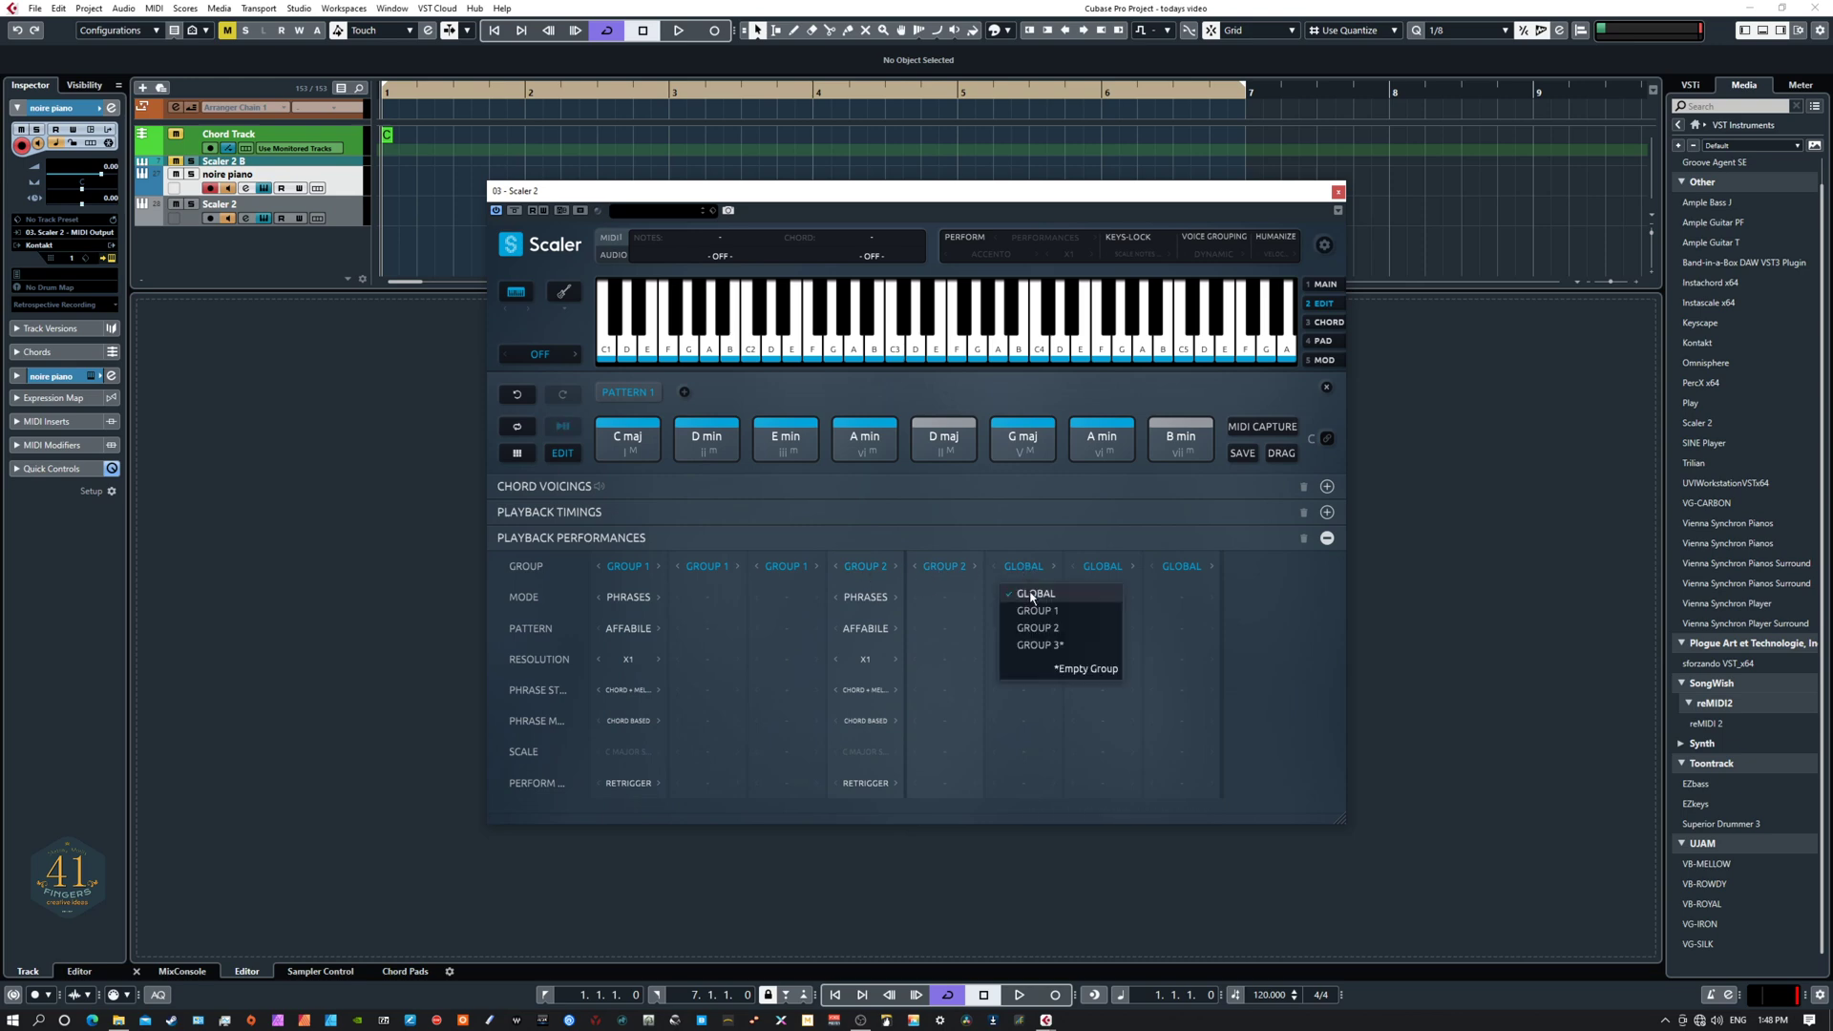
click(1044, 646)
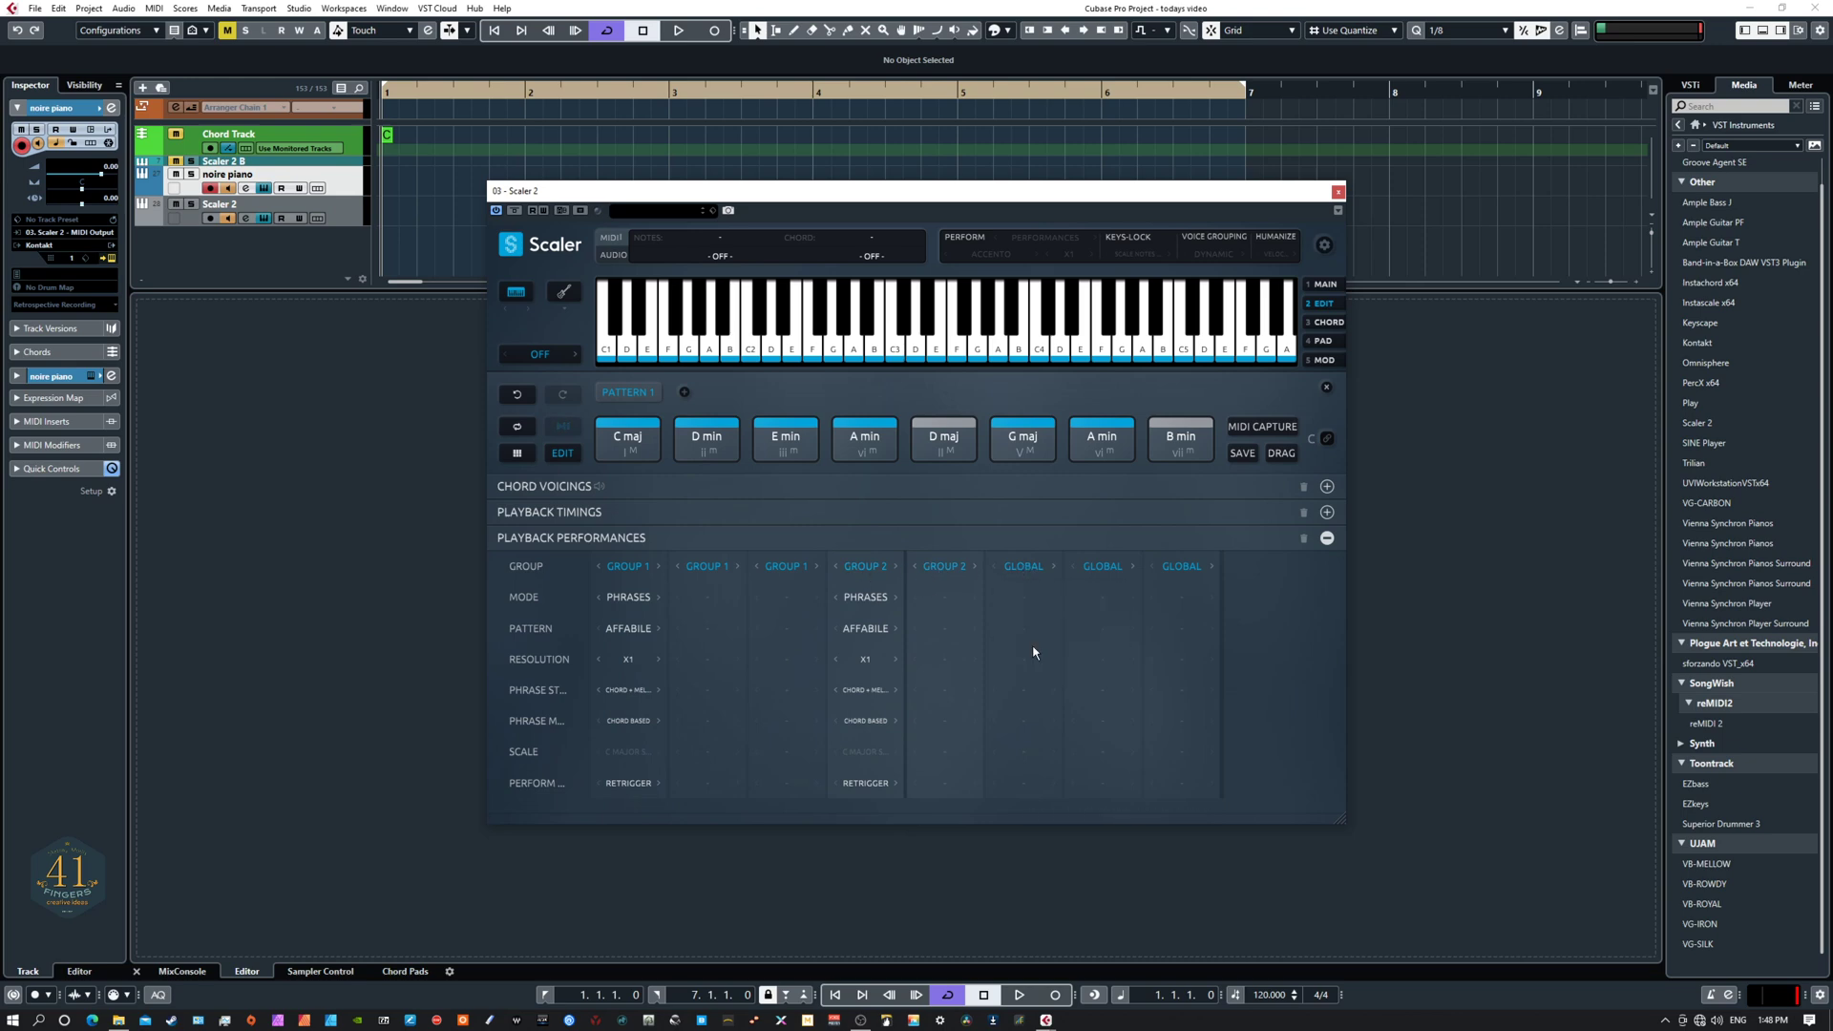
click(1102, 567)
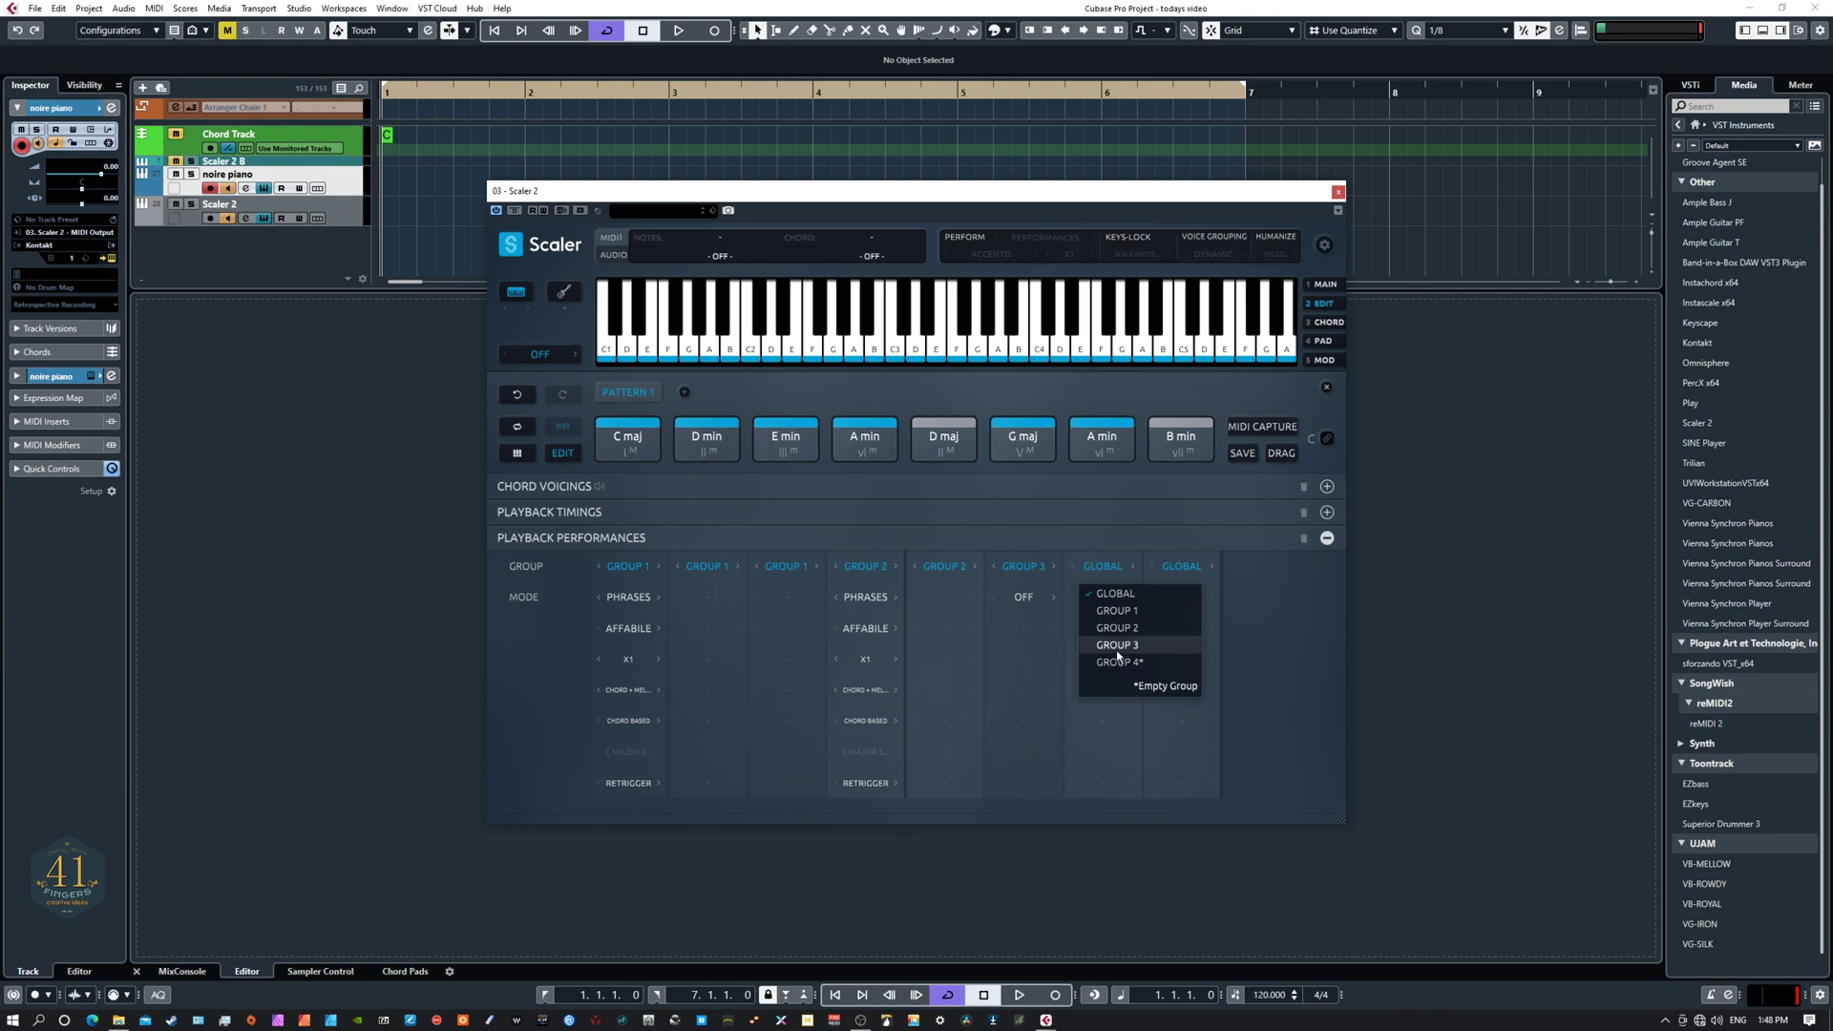
click(1120, 648)
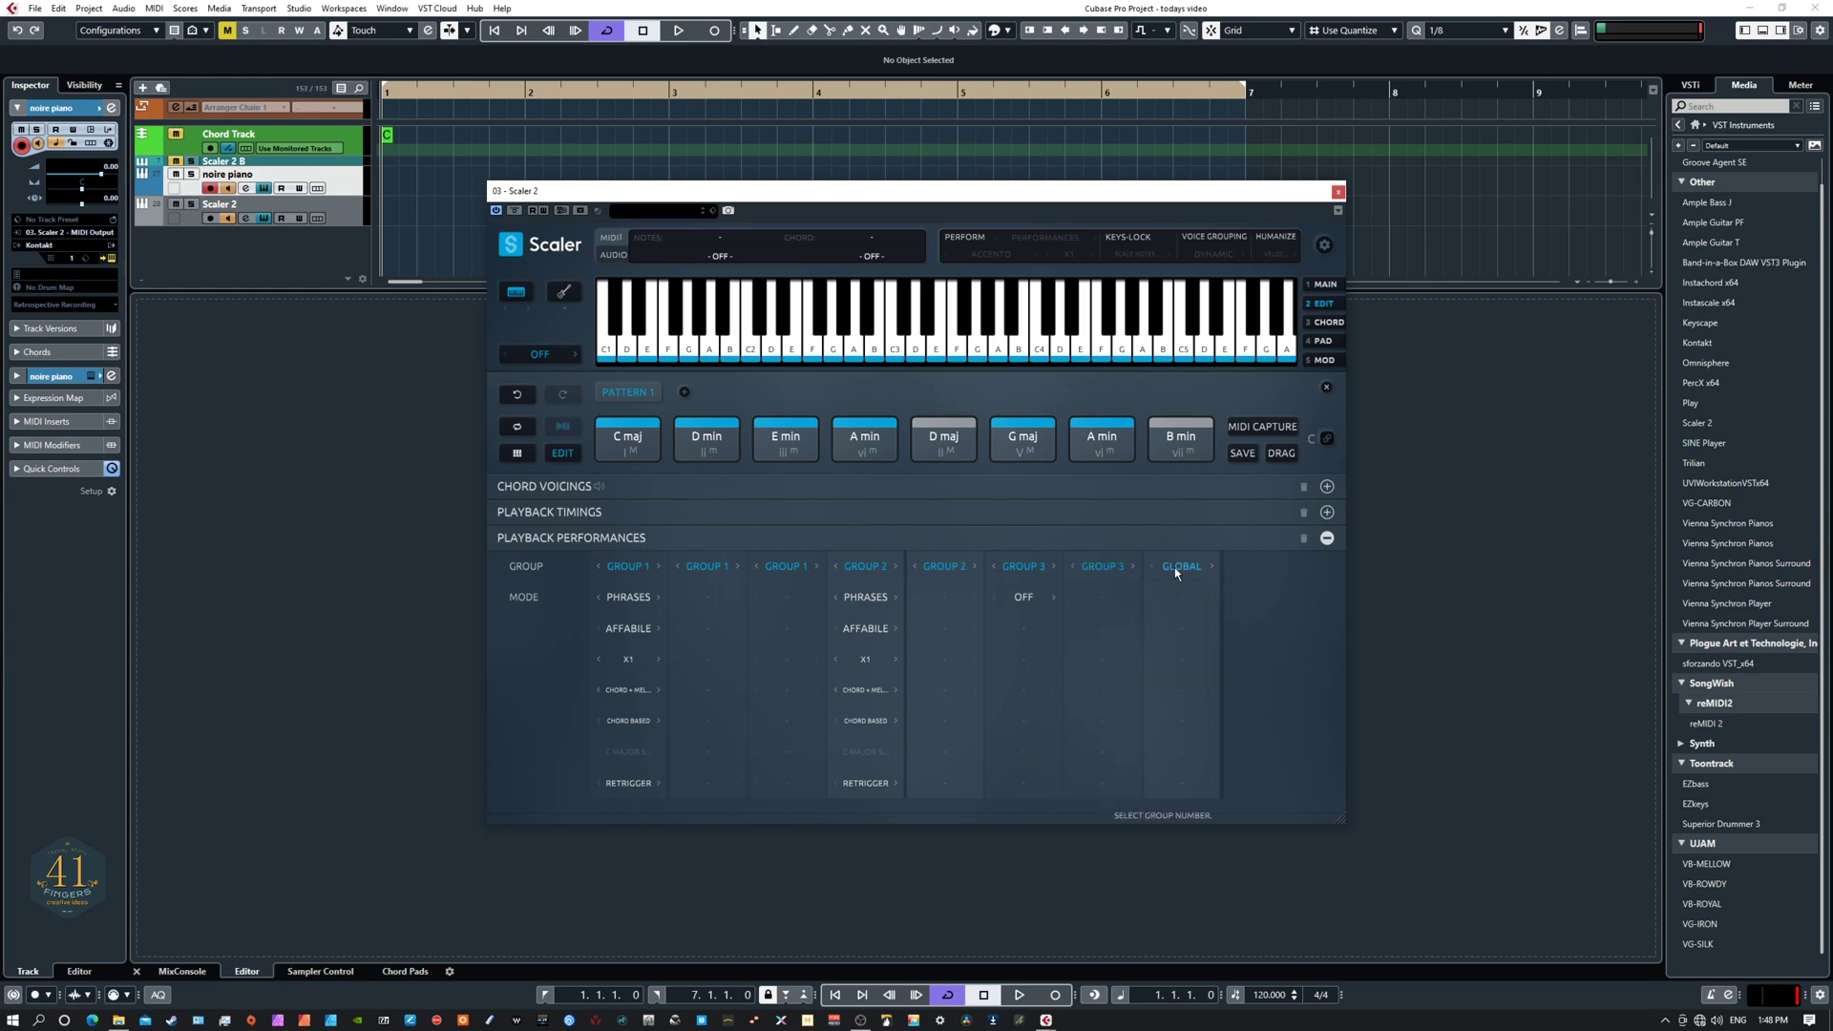
click(1175, 567)
click(1189, 651)
click(1029, 599)
click(1041, 746)
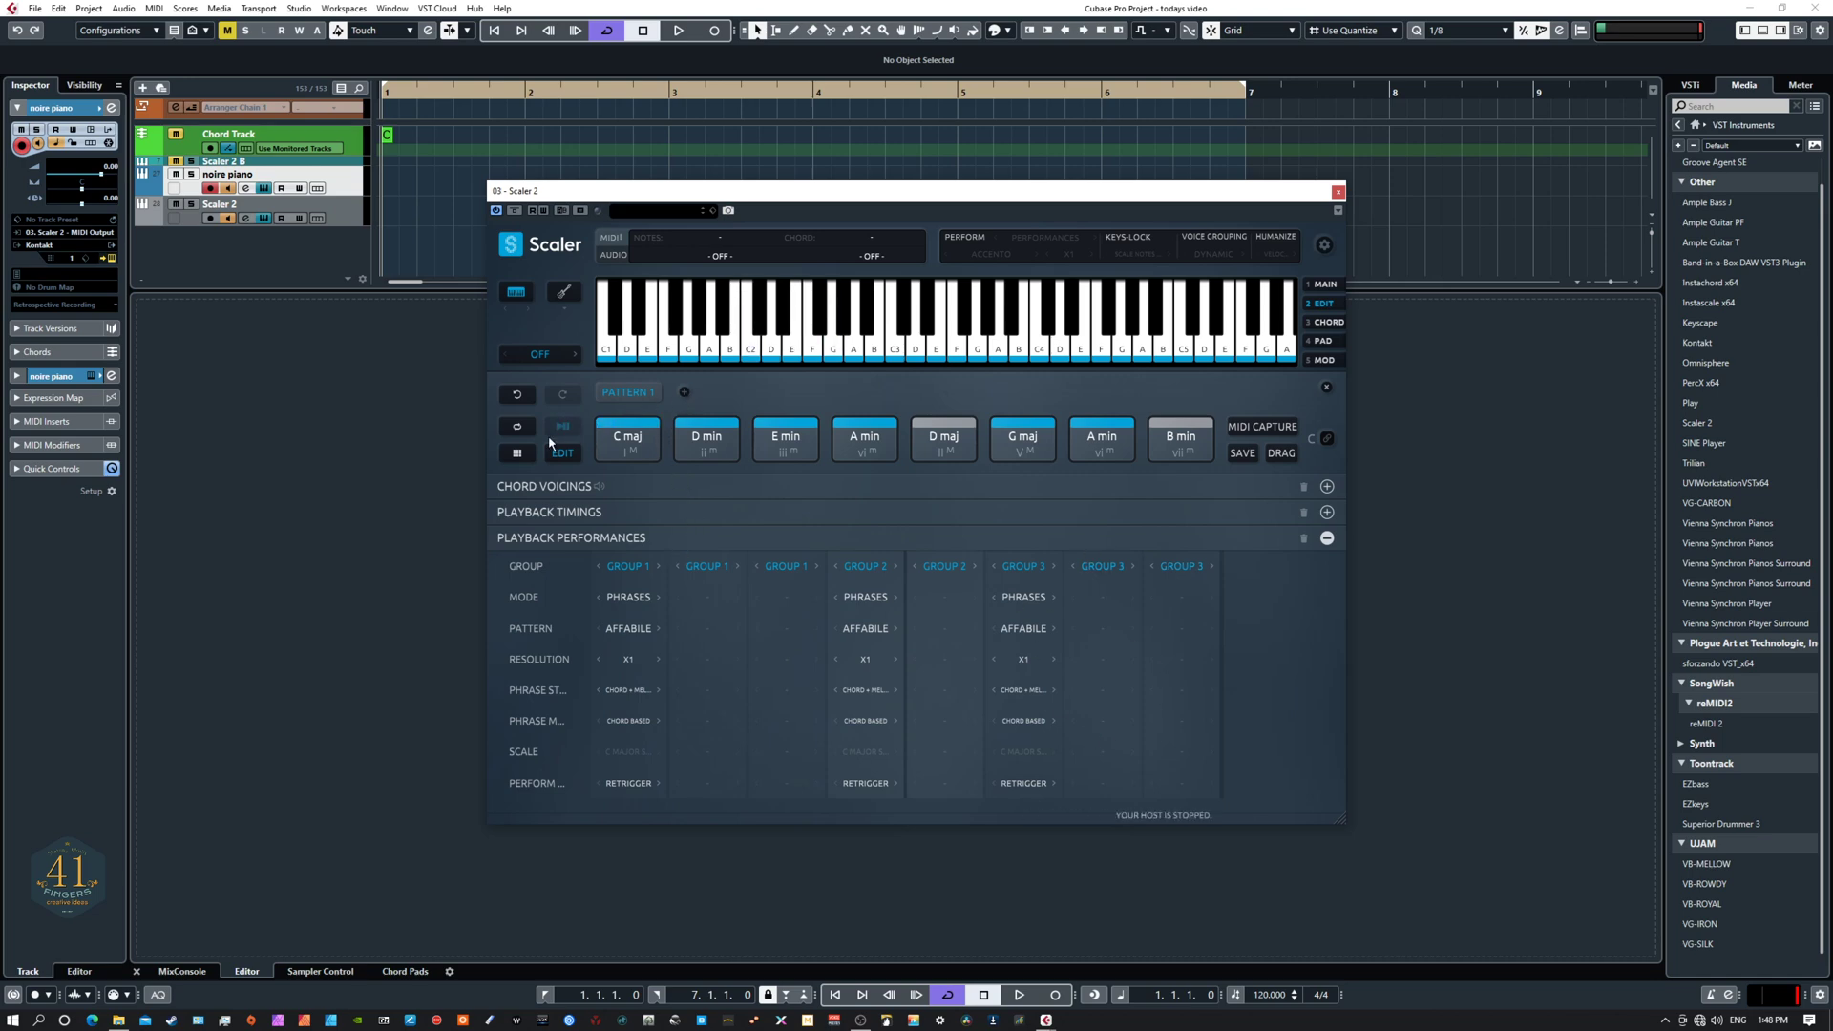
Step: Show the pad grid page and add three empty patterns below Pattern 1
click(516, 453)
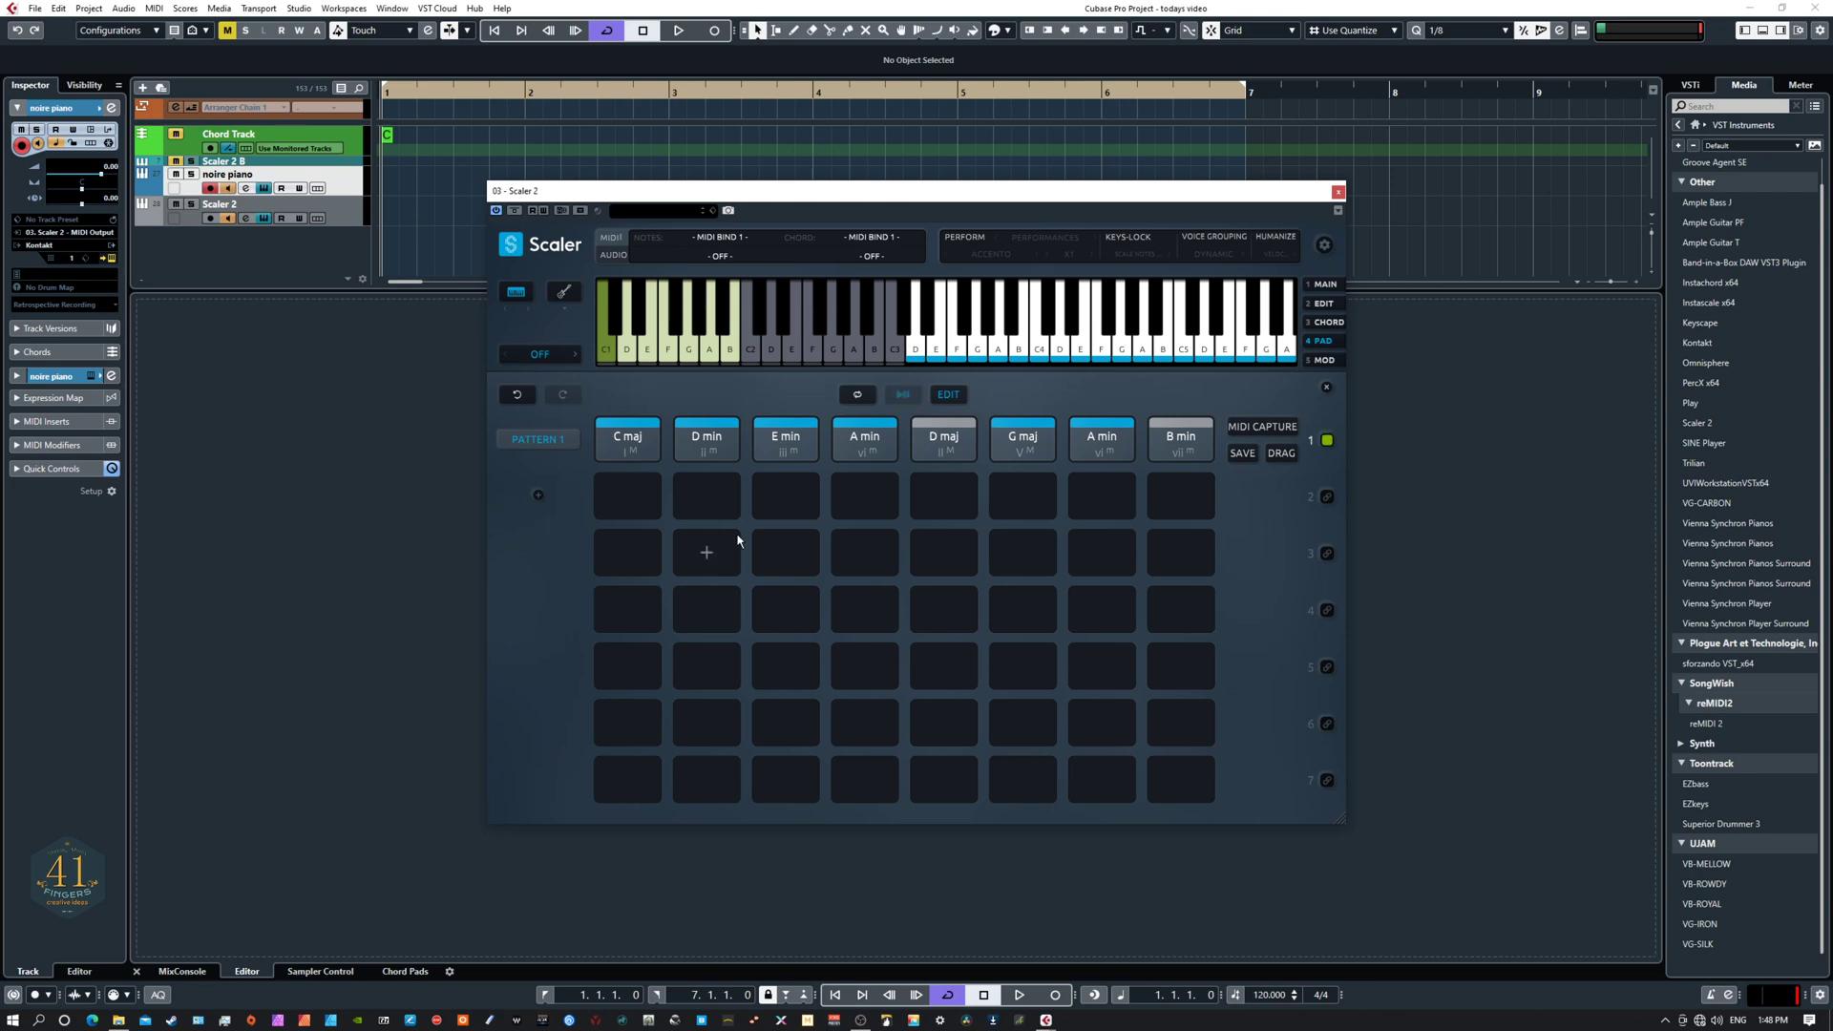
click(541, 497)
click(539, 553)
click(539, 610)
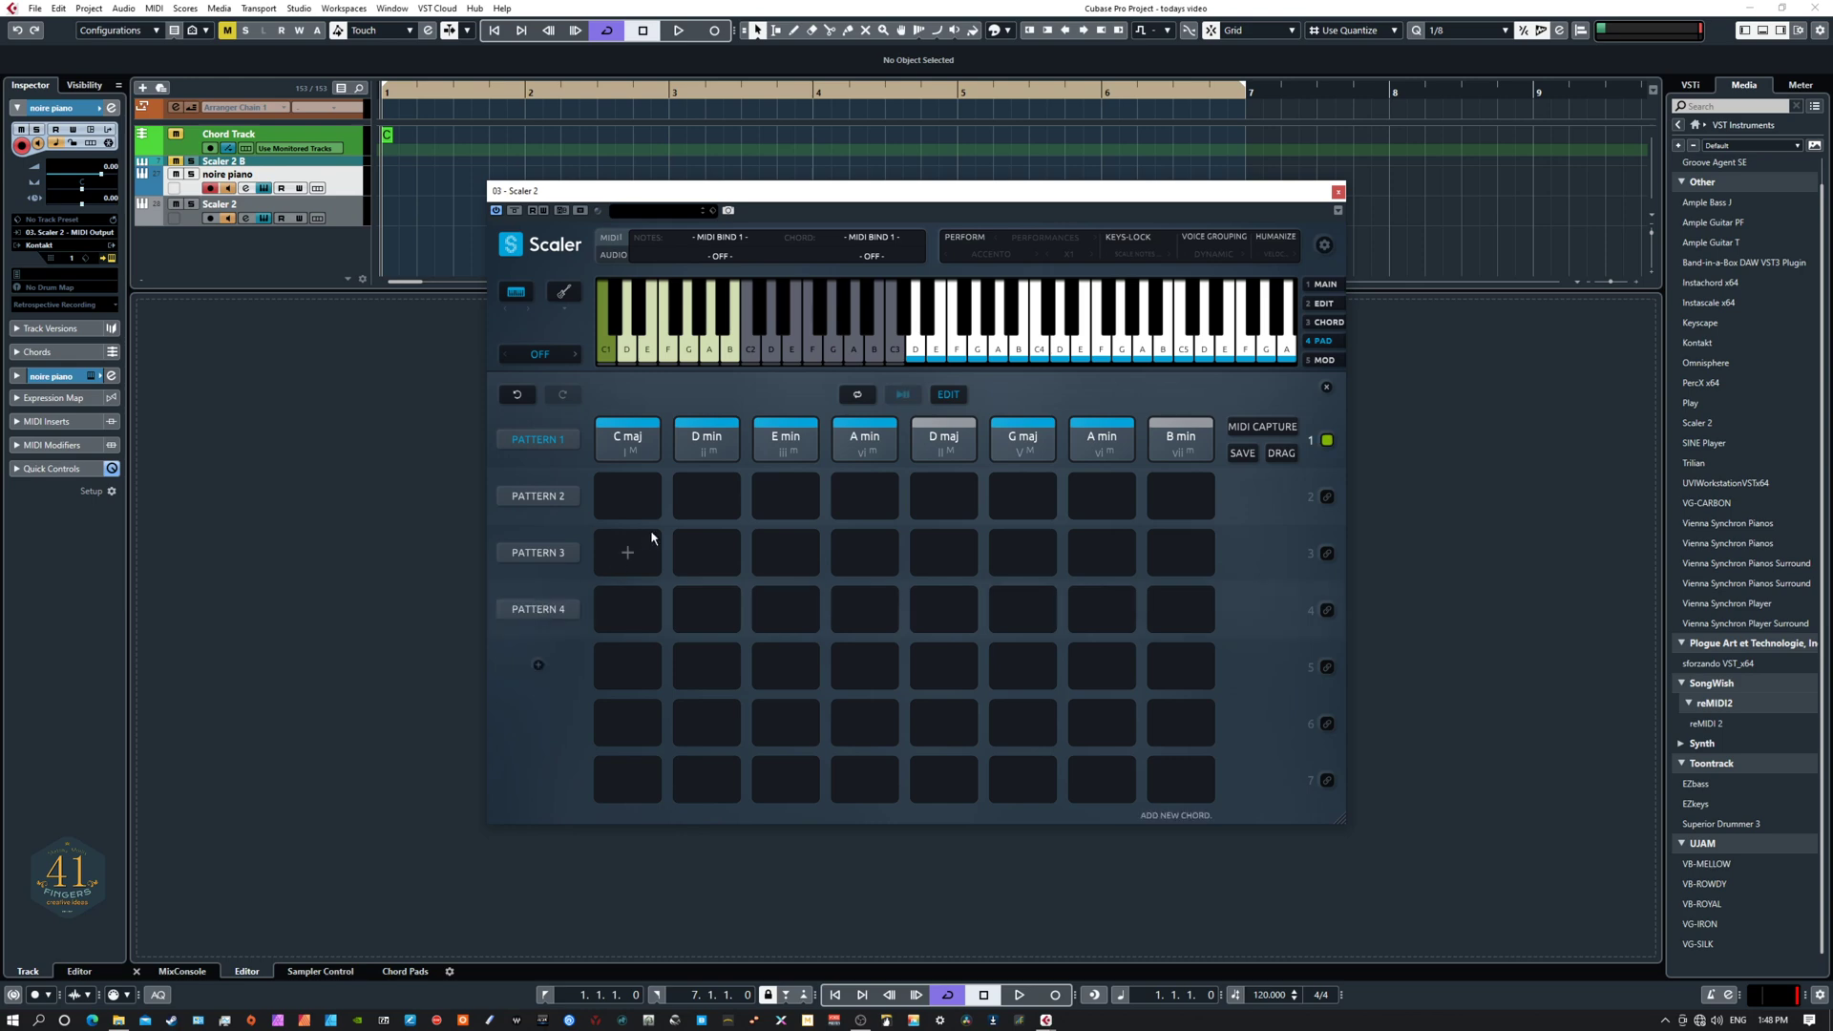
Step: Audition the C maj, D min and D maj chords of Pattern 1 in the pad grid
click(630, 437)
click(706, 437)
click(943, 436)
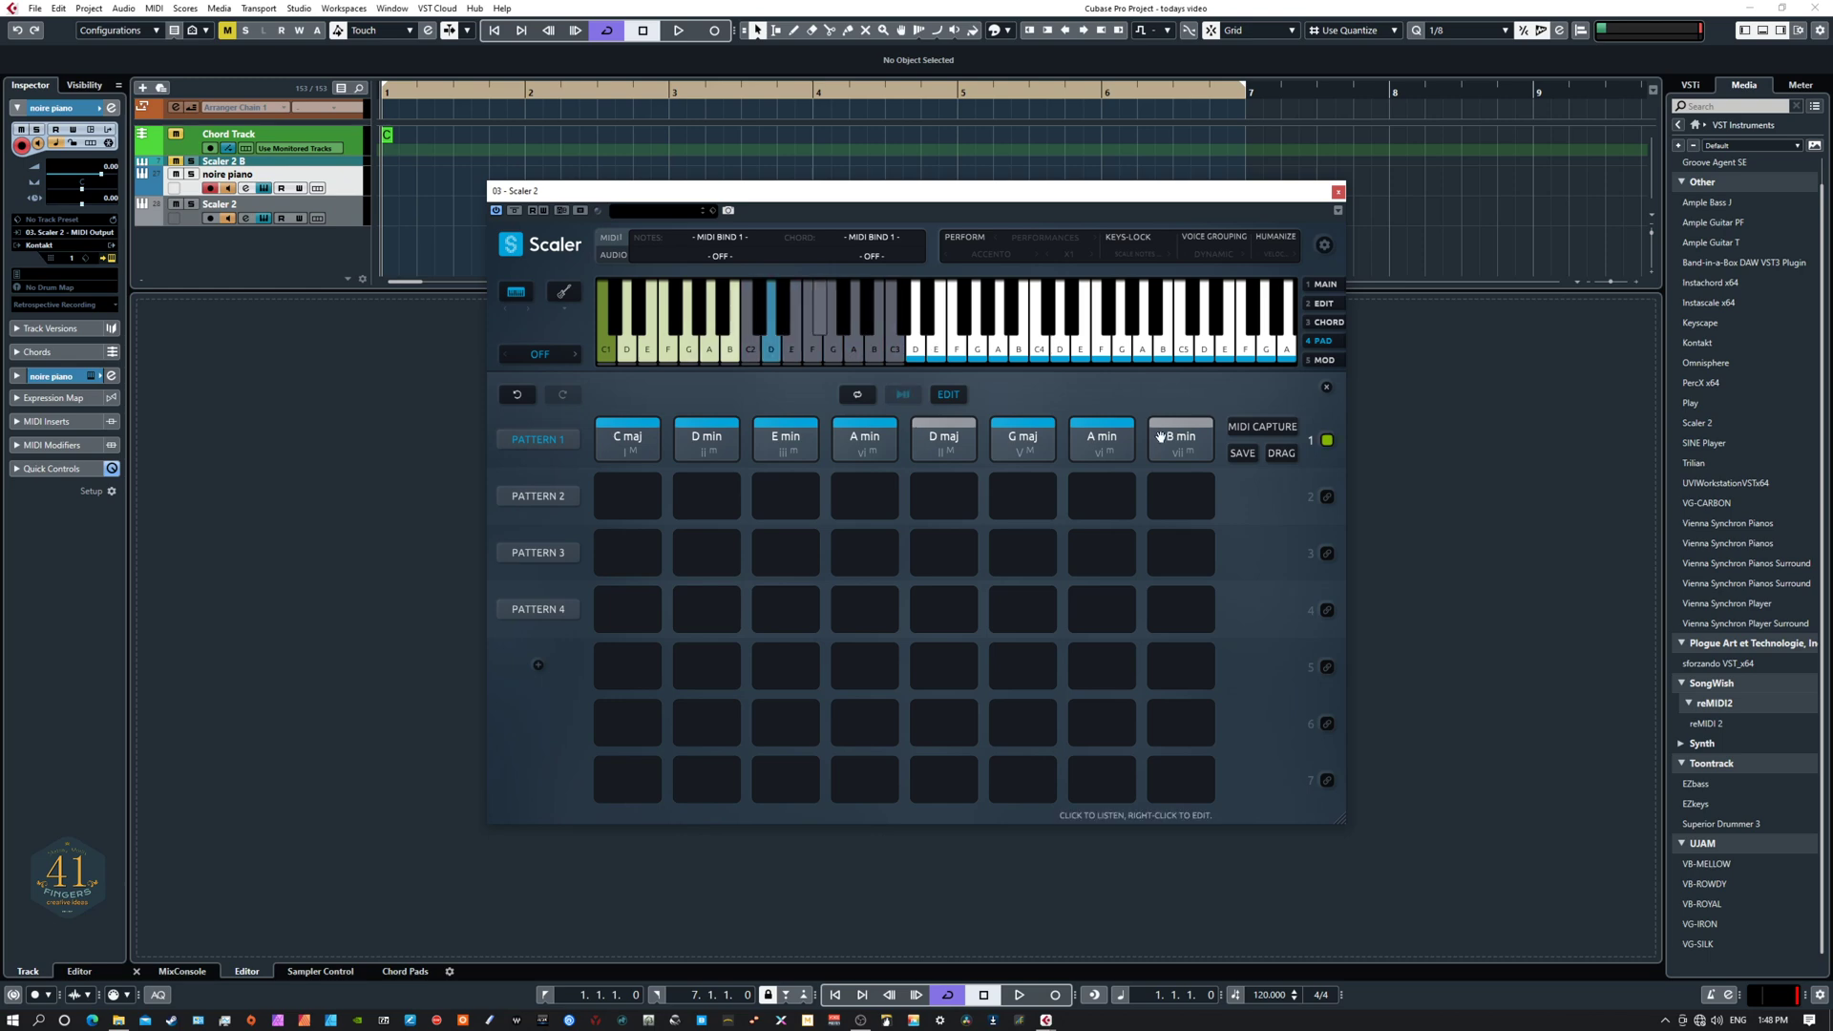
Step: Rename Pattern 2 as VERSE, Pattern 3 as BRIDGE and Pattern 4 as CHORUS
click(526, 497)
double_click(527, 498)
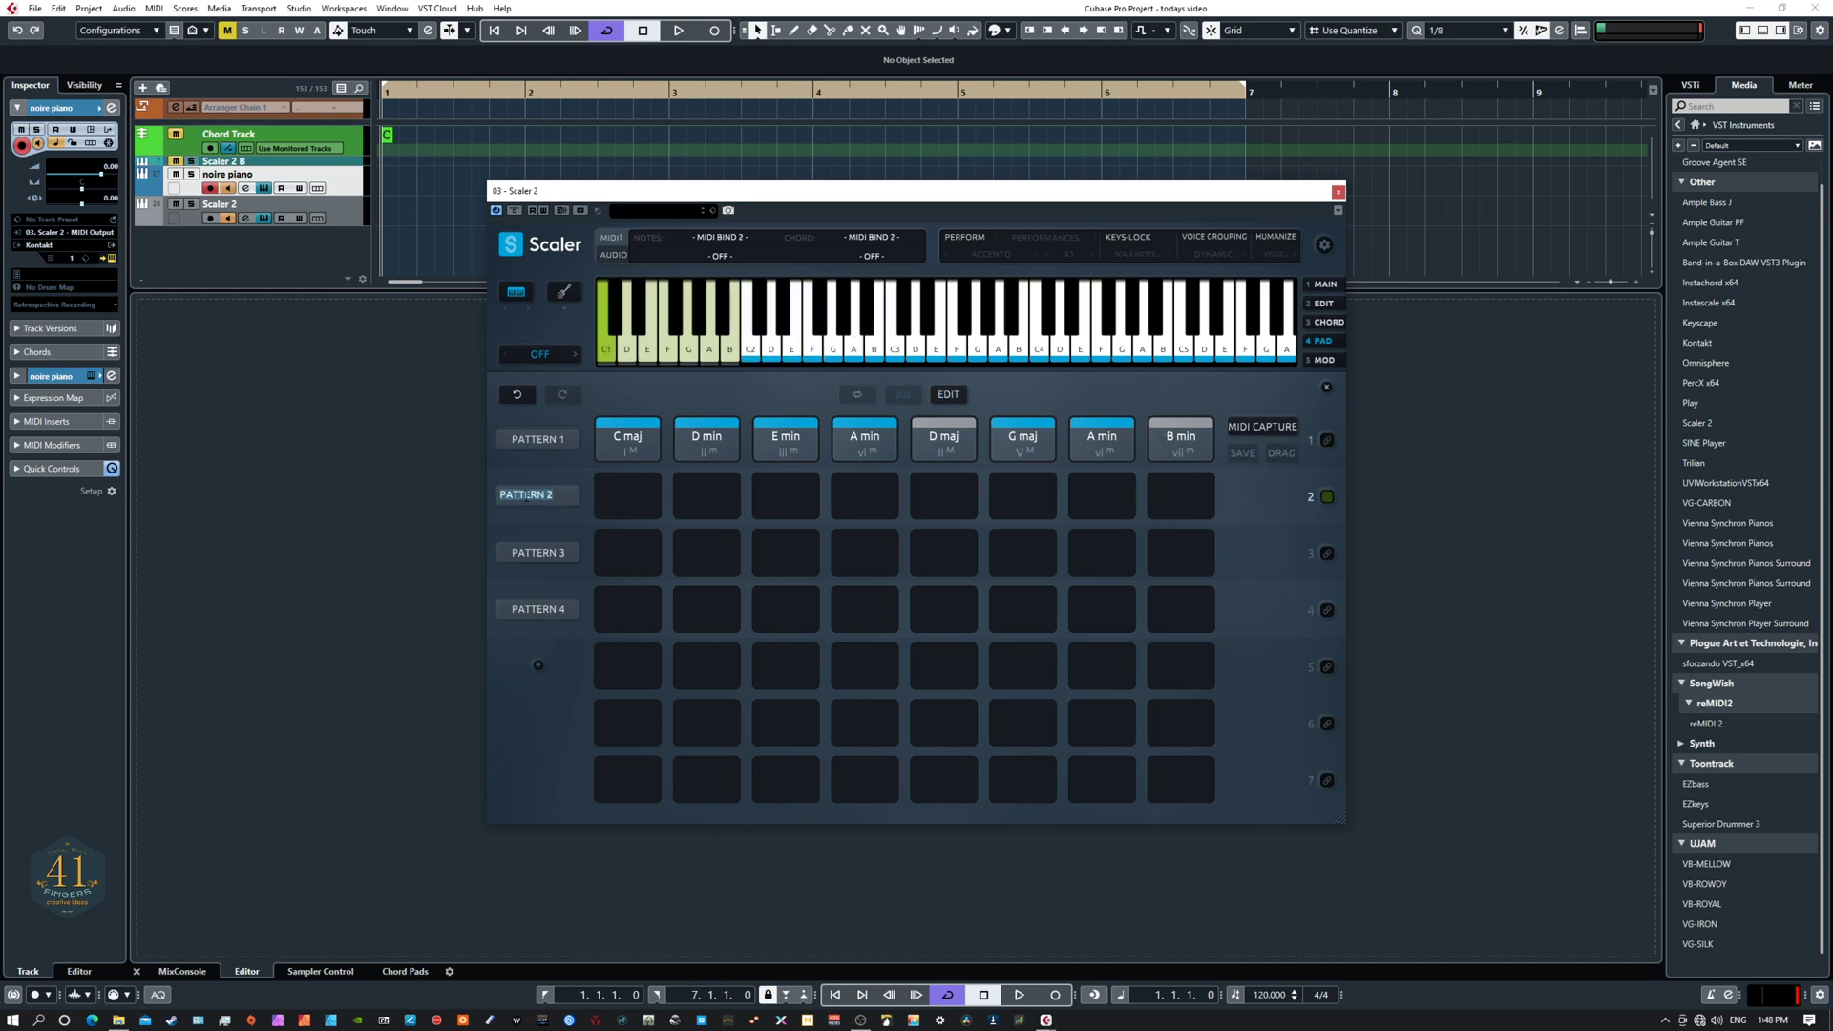
text(VERSE)
click(531, 553)
double_click(530, 553)
text(bridge)
key(Return)
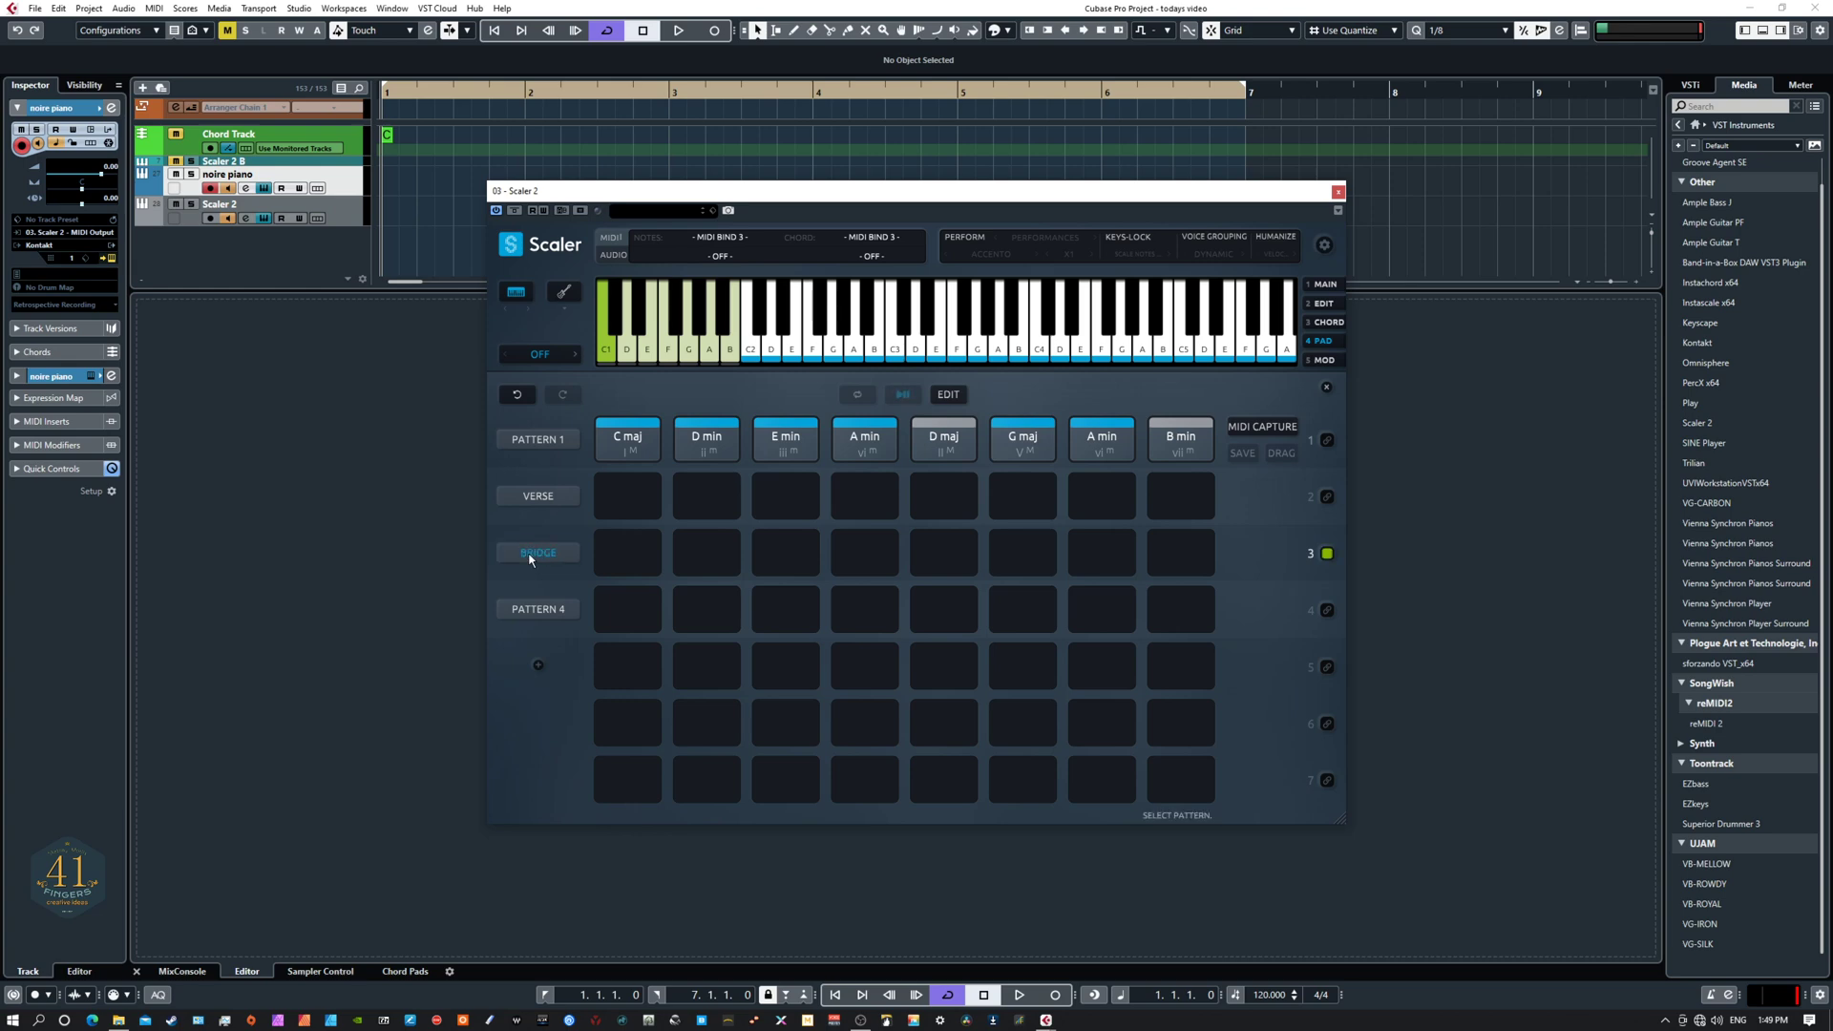
double_click(540, 615)
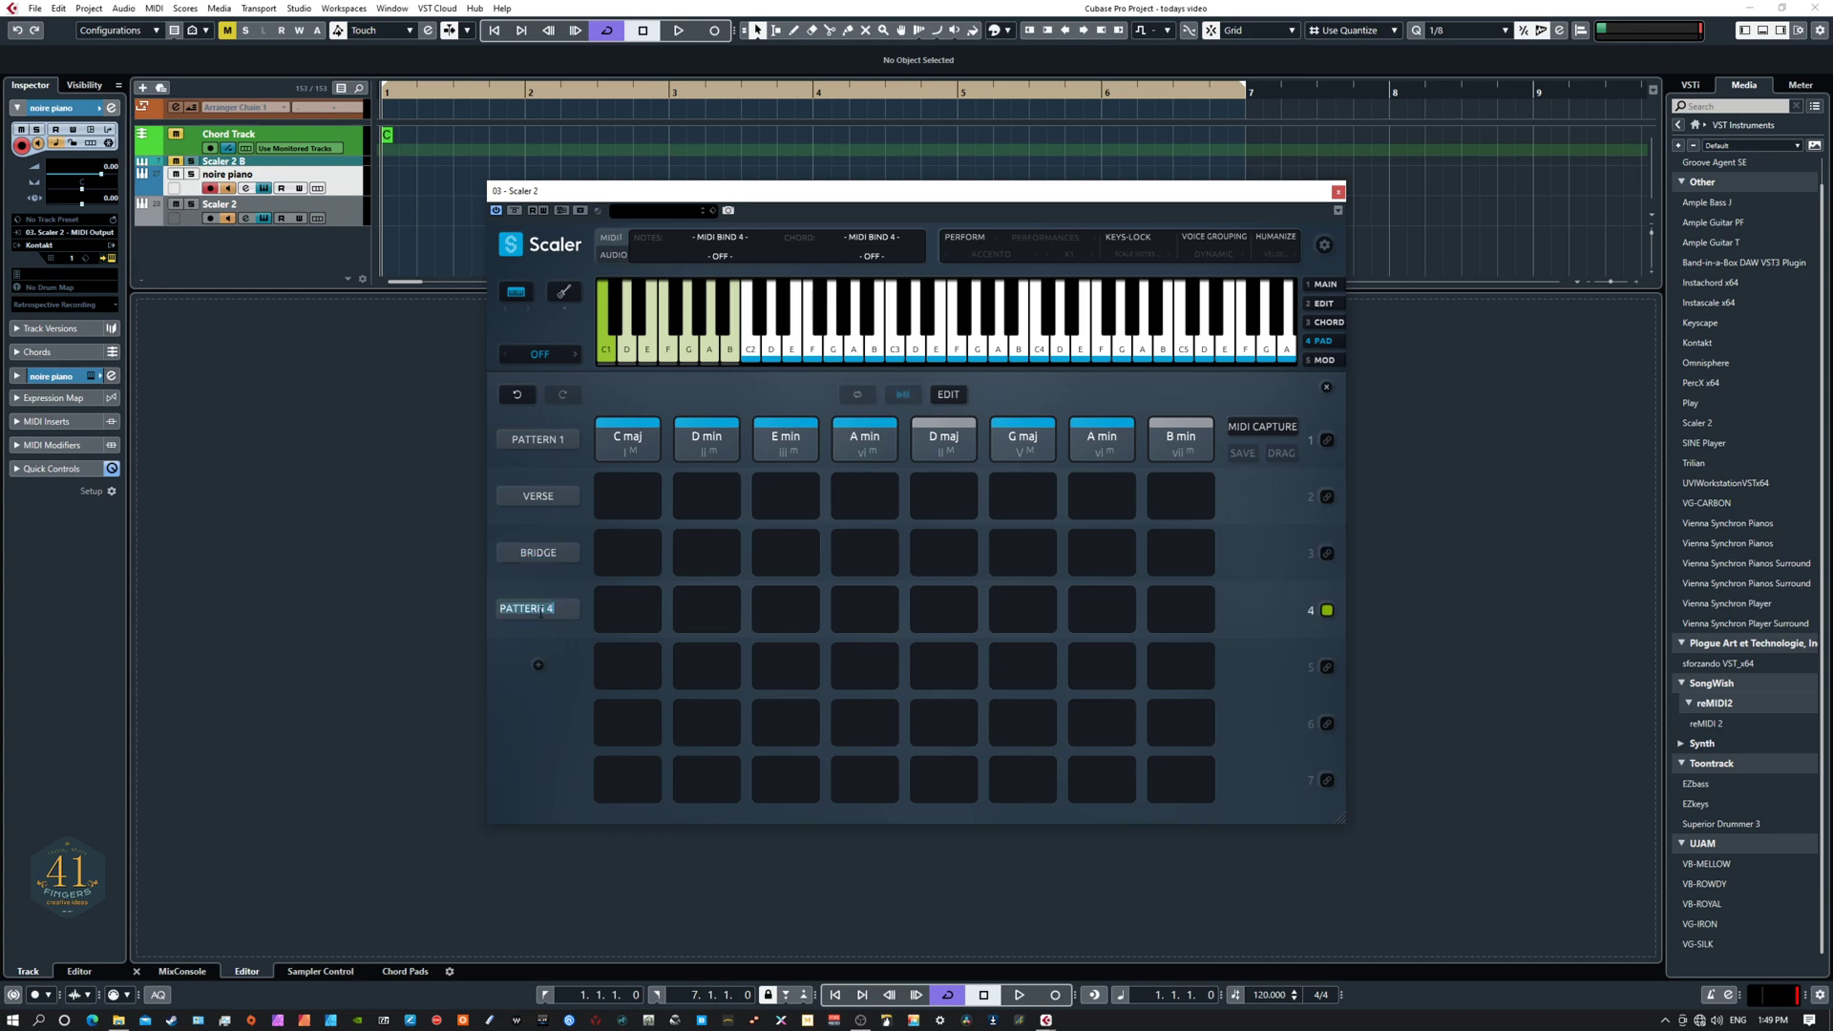
text(cha)
text(rus)
key(Return)
Step: Copy the C maj, D min and E min chords from Pattern 1 into the first three VERSE pads
click(640, 447)
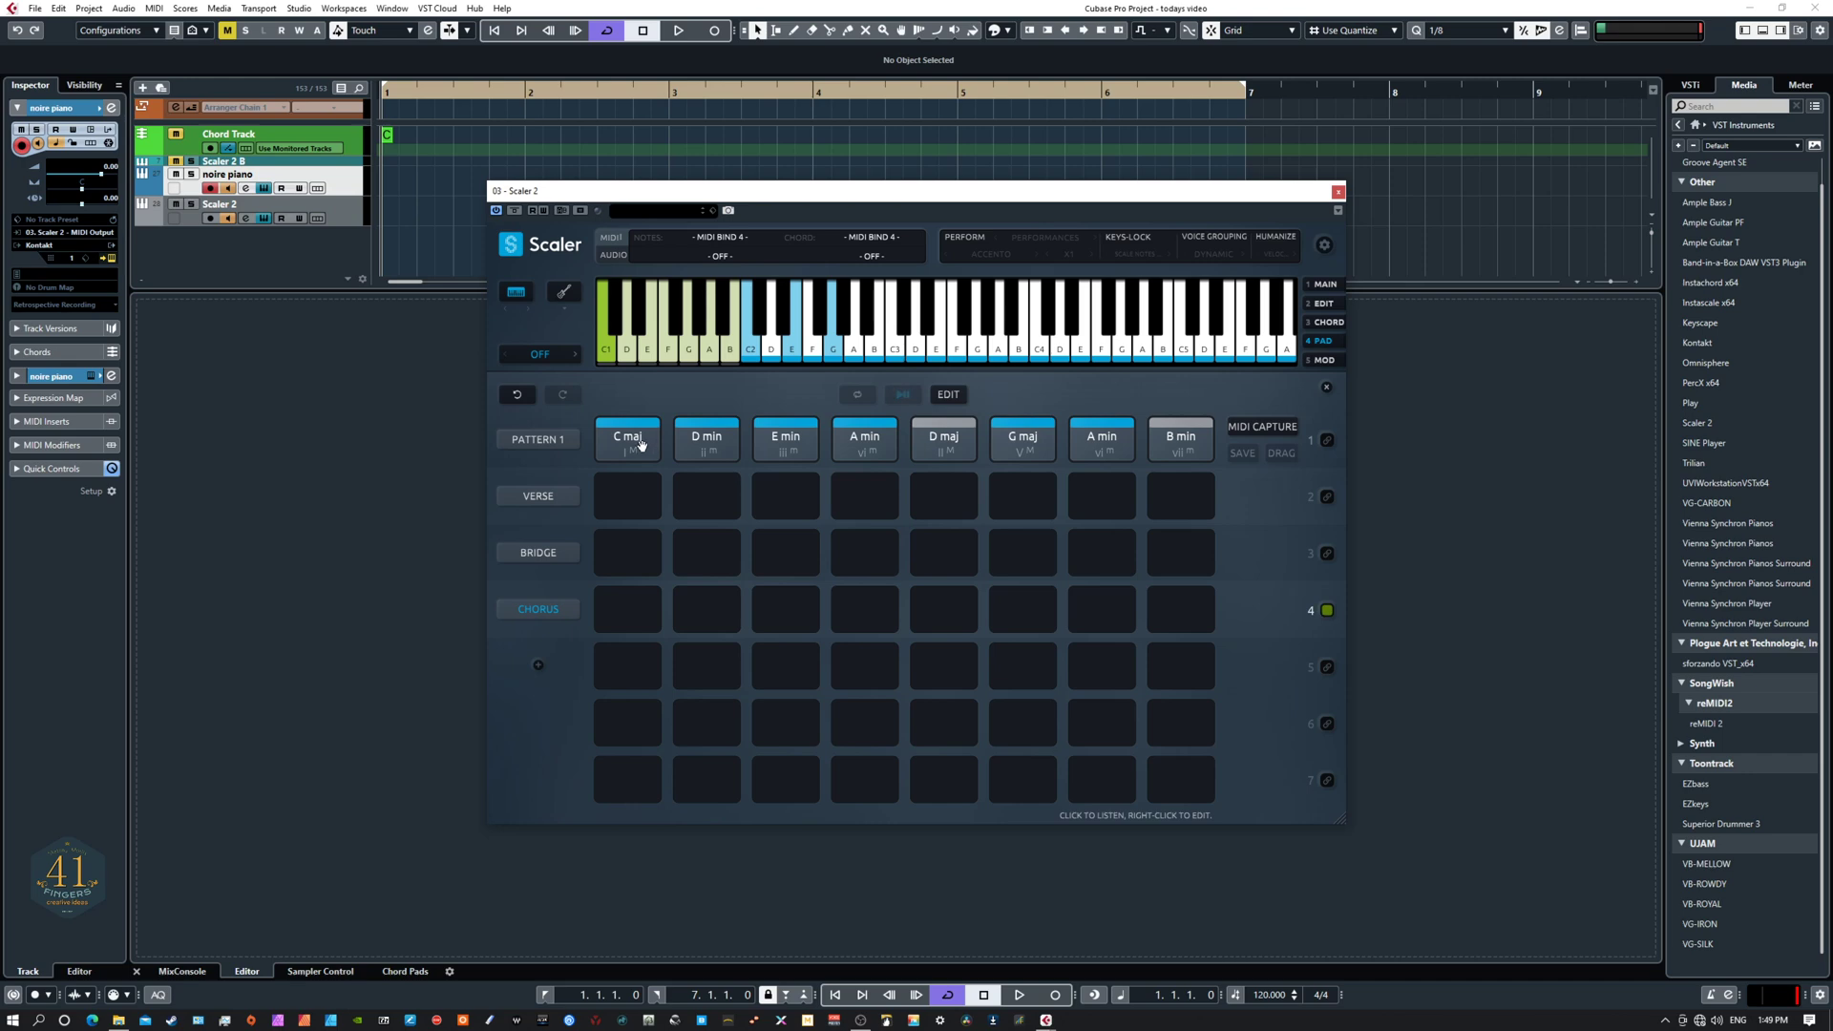
drag(628, 439, 777, 494)
click(697, 449)
click(767, 457)
click(755, 498)
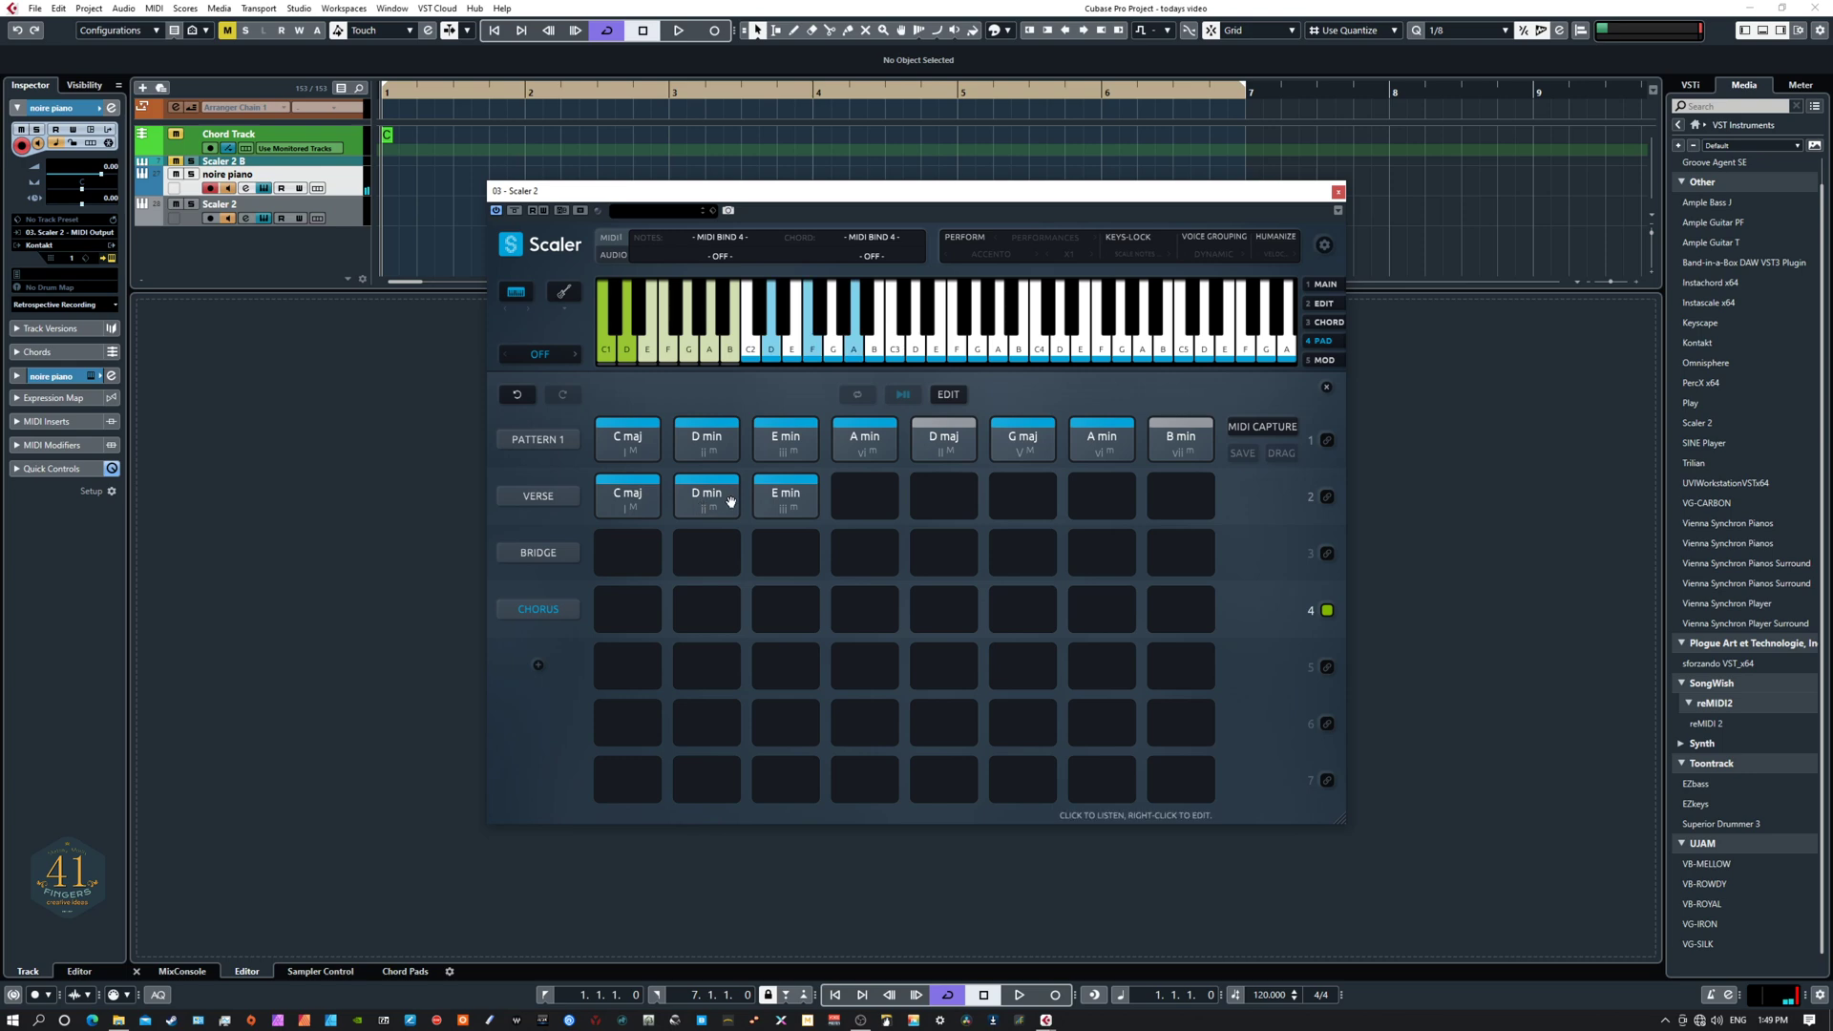
Step: Copy Pattern 1's A min and D maj chords into BRIDGE and its G maj, A min and B min chords into CHORUS
drag(864, 441, 630, 554)
drag(921, 454, 707, 552)
drag(1030, 450, 627, 609)
drag(1102, 441, 709, 607)
drag(1180, 441, 785, 608)
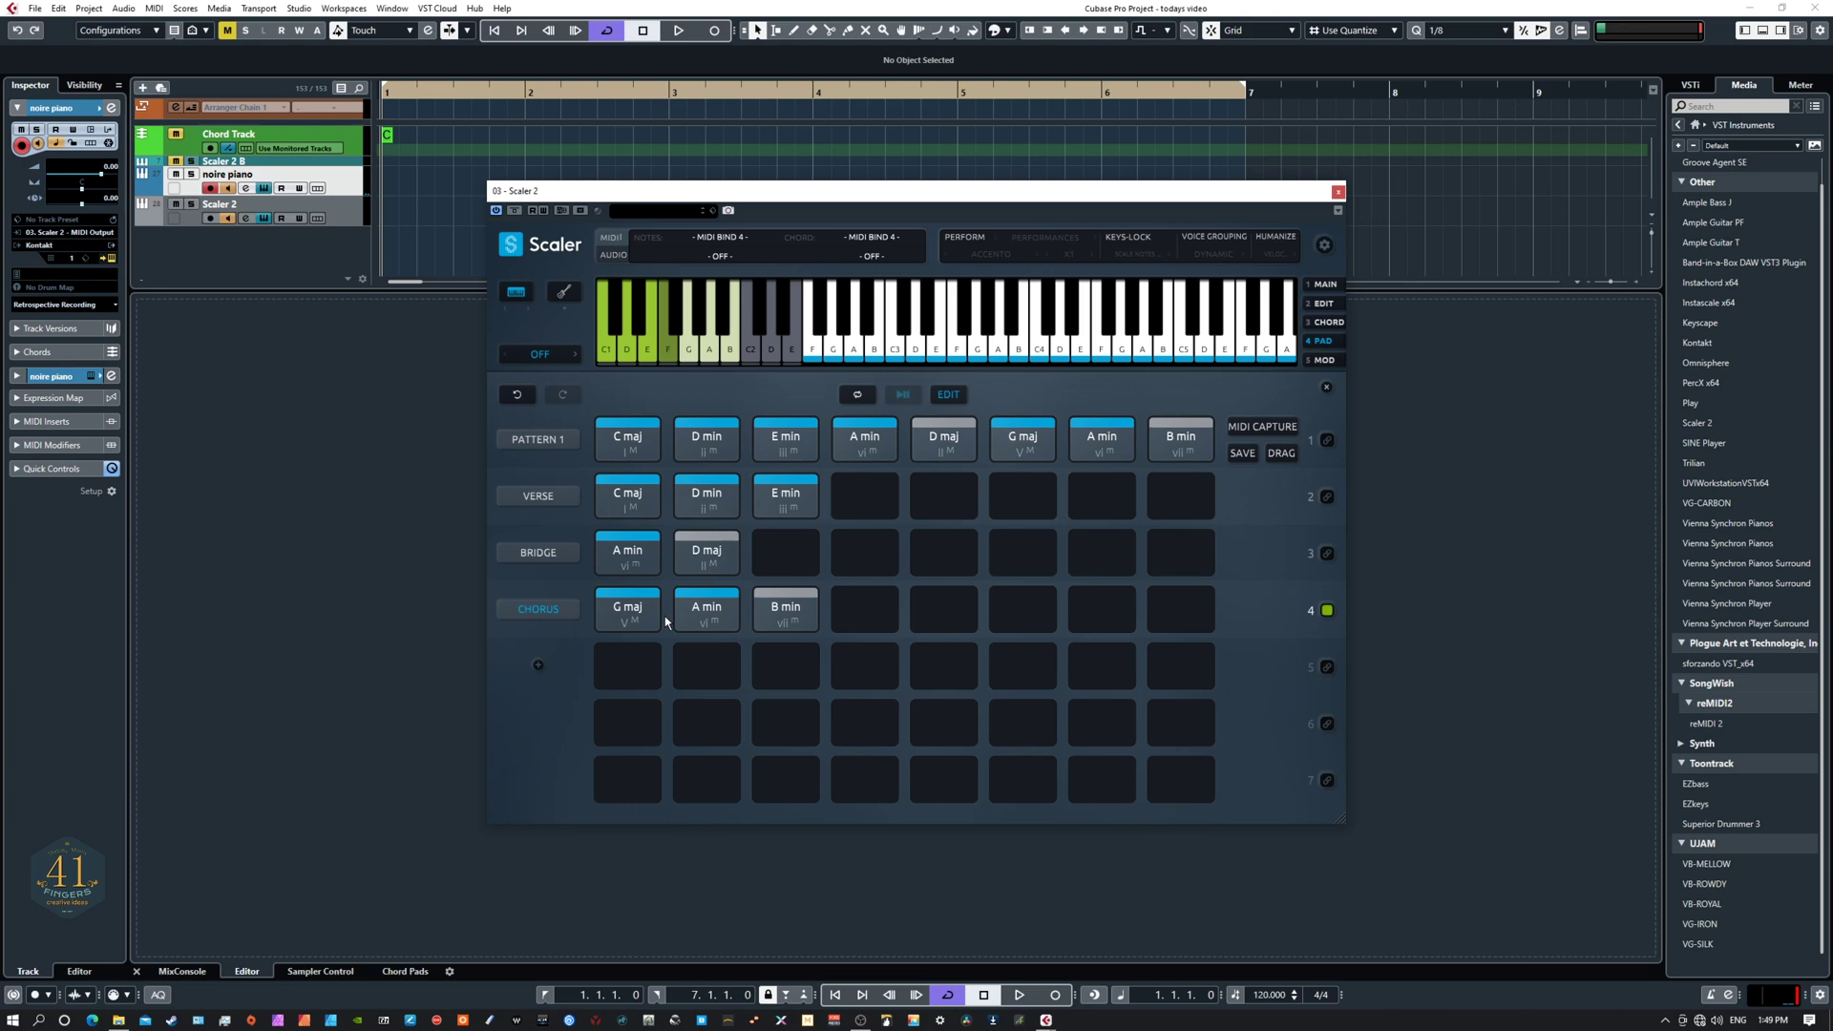
Step: Examine the performance groups of CHORUS, BRIDGE, VERSE and Pattern 1 on the edit page, including the mode options for Group 1
click(950, 396)
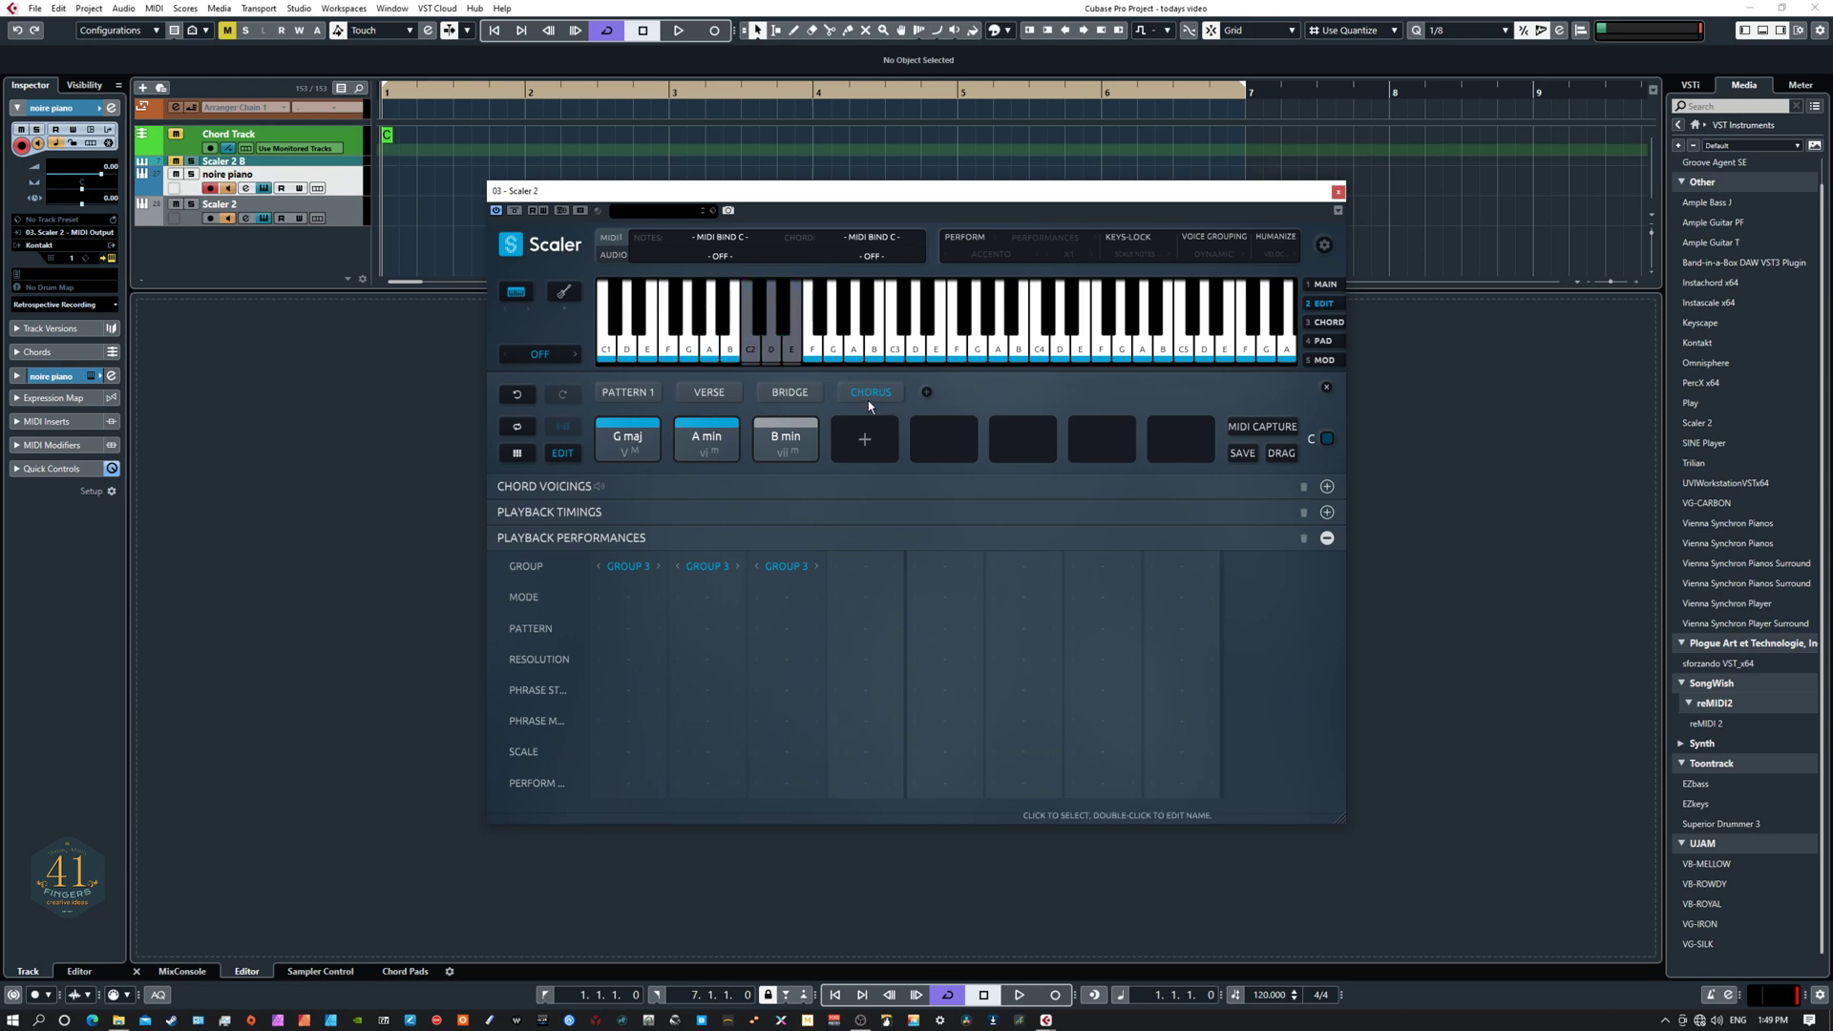
click(800, 393)
click(876, 399)
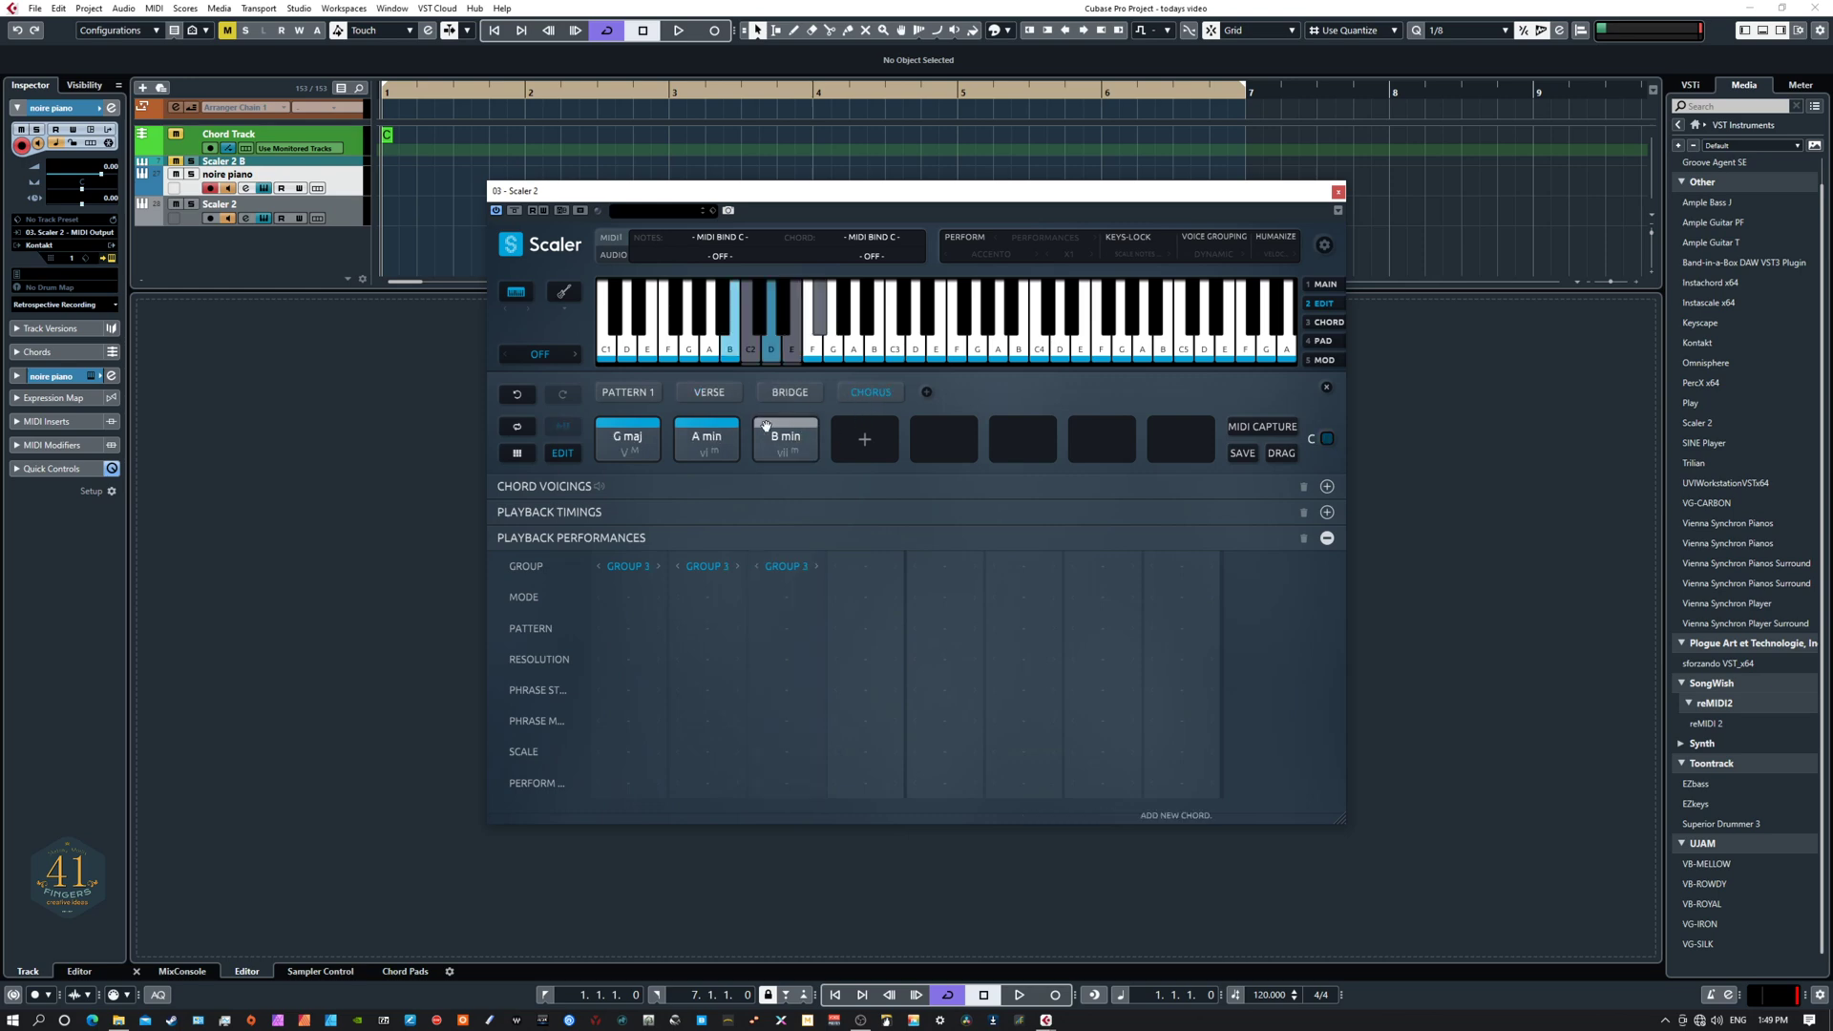
click(711, 393)
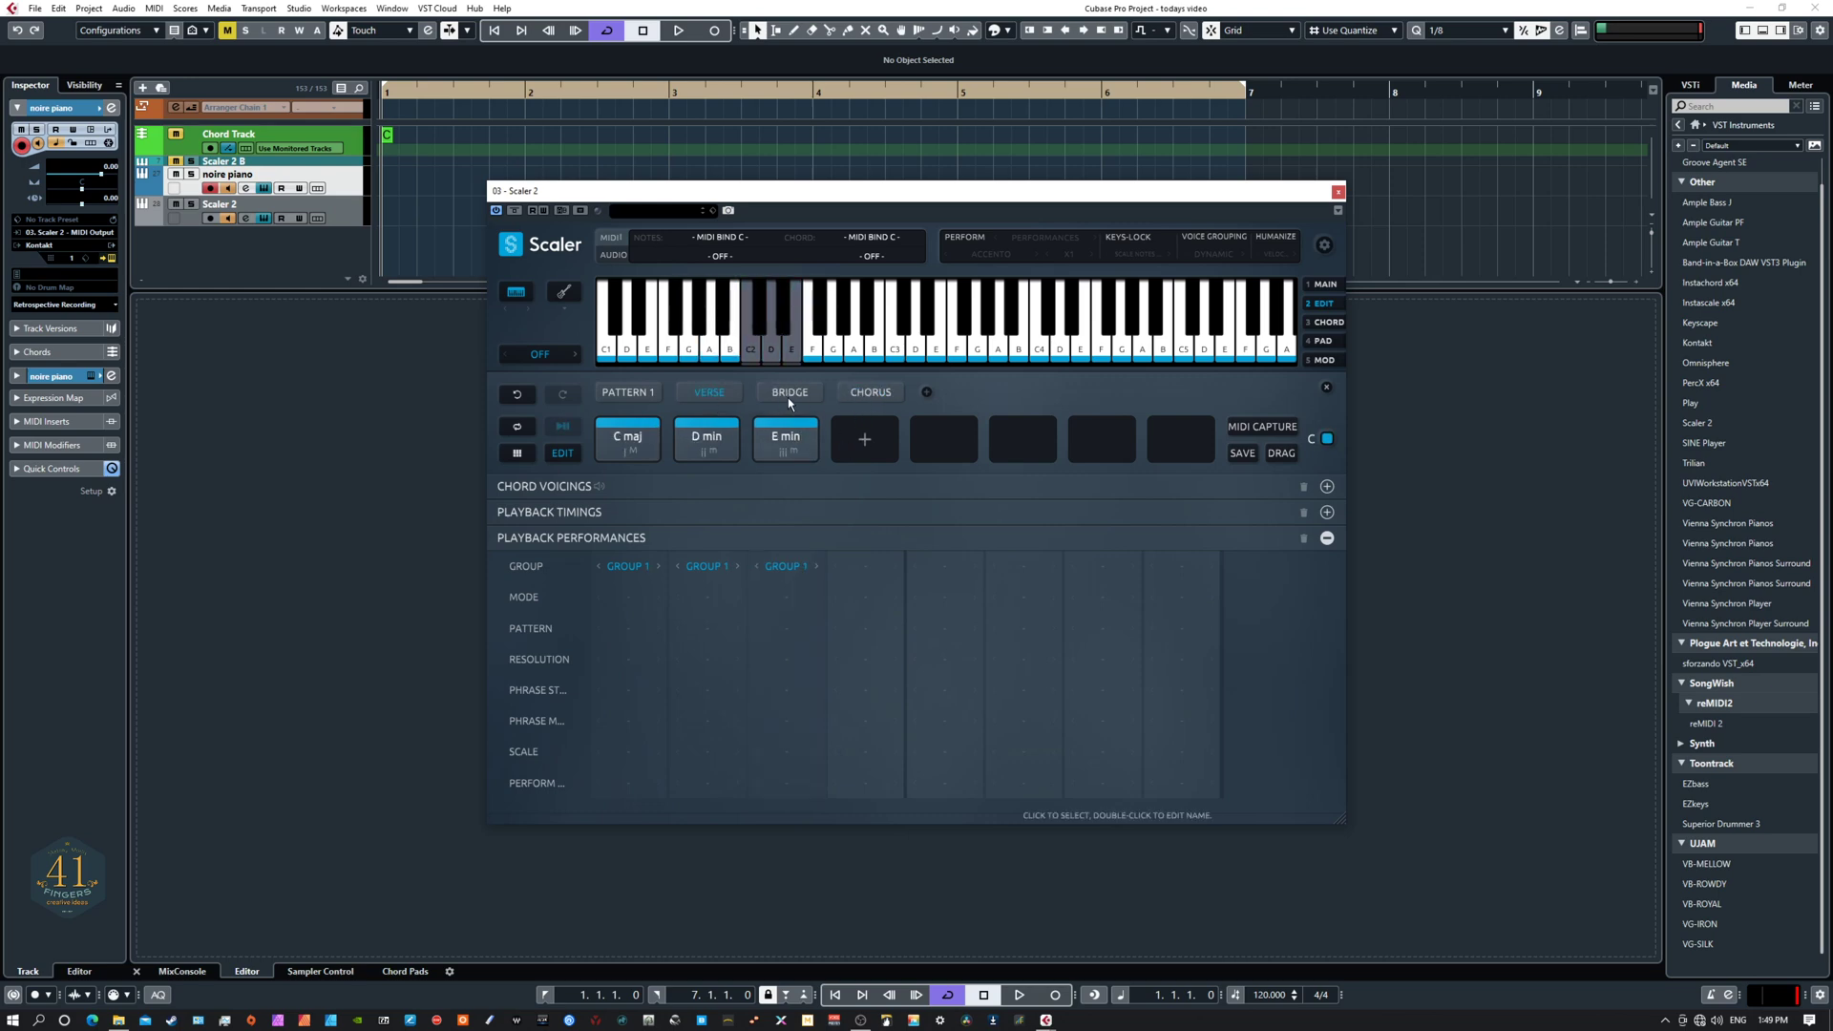
click(788, 395)
click(852, 399)
click(630, 398)
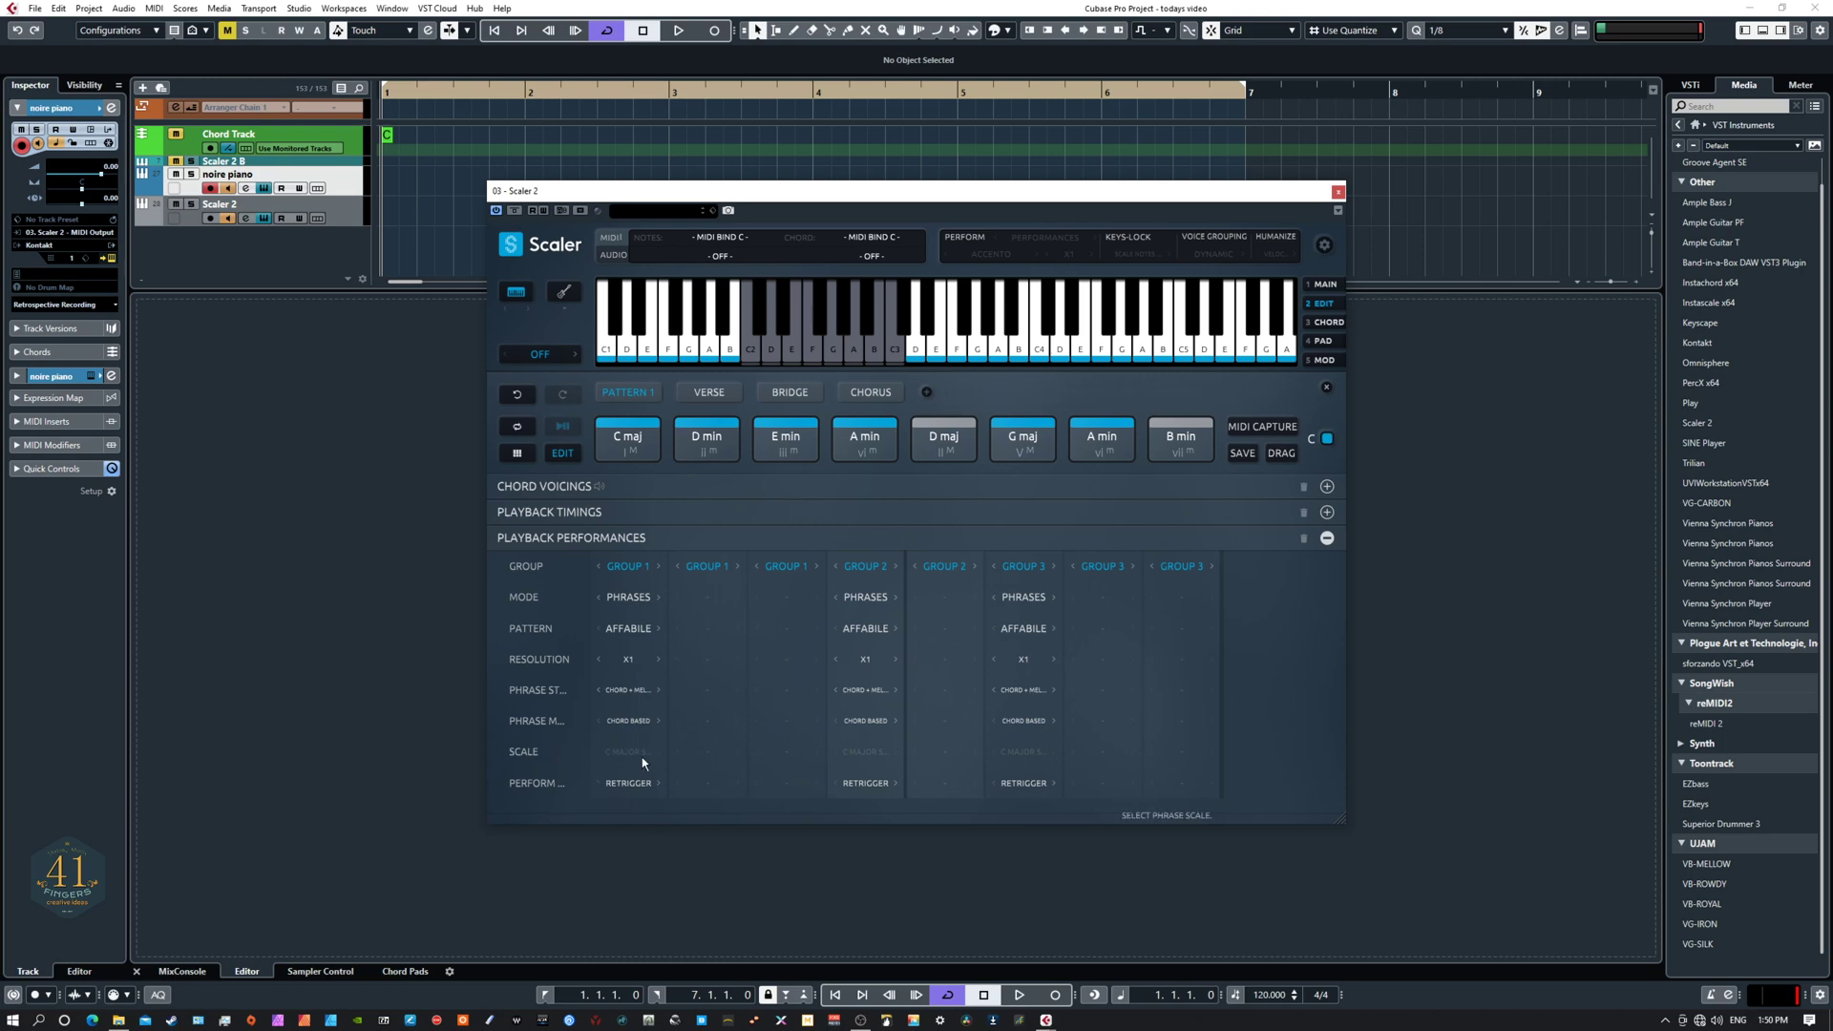
click(623, 599)
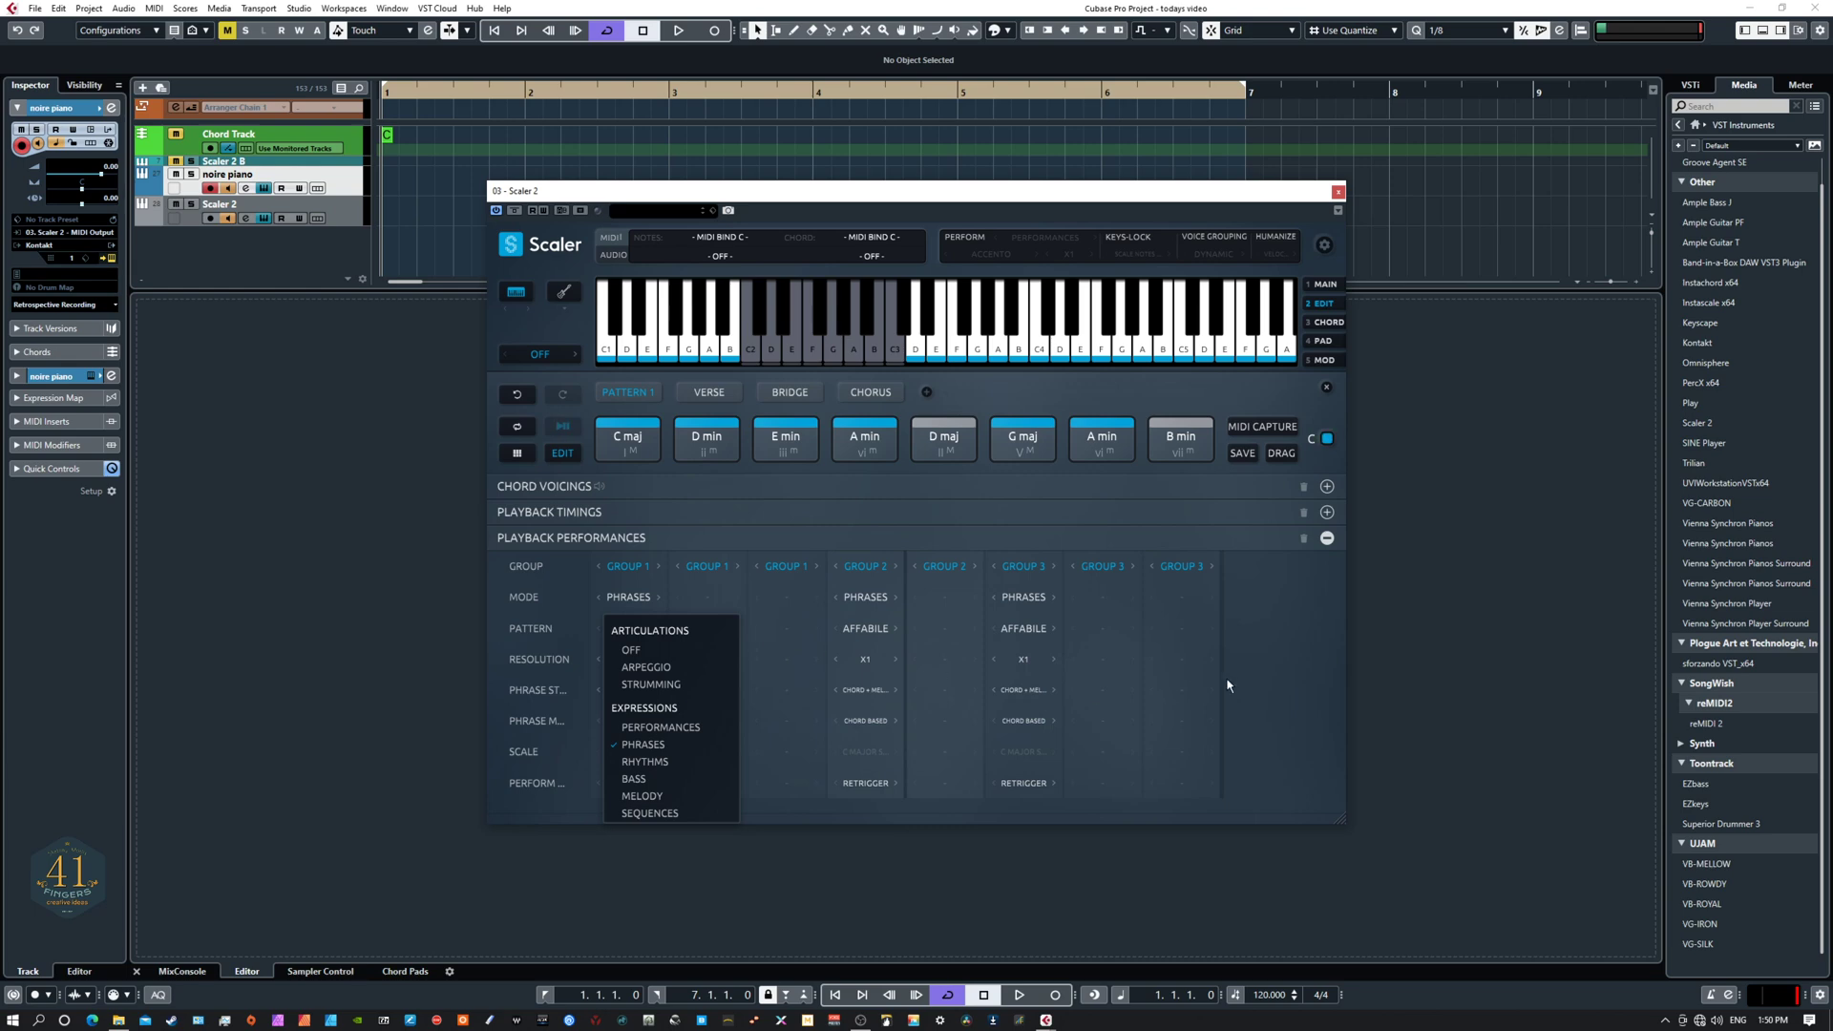
click(1260, 676)
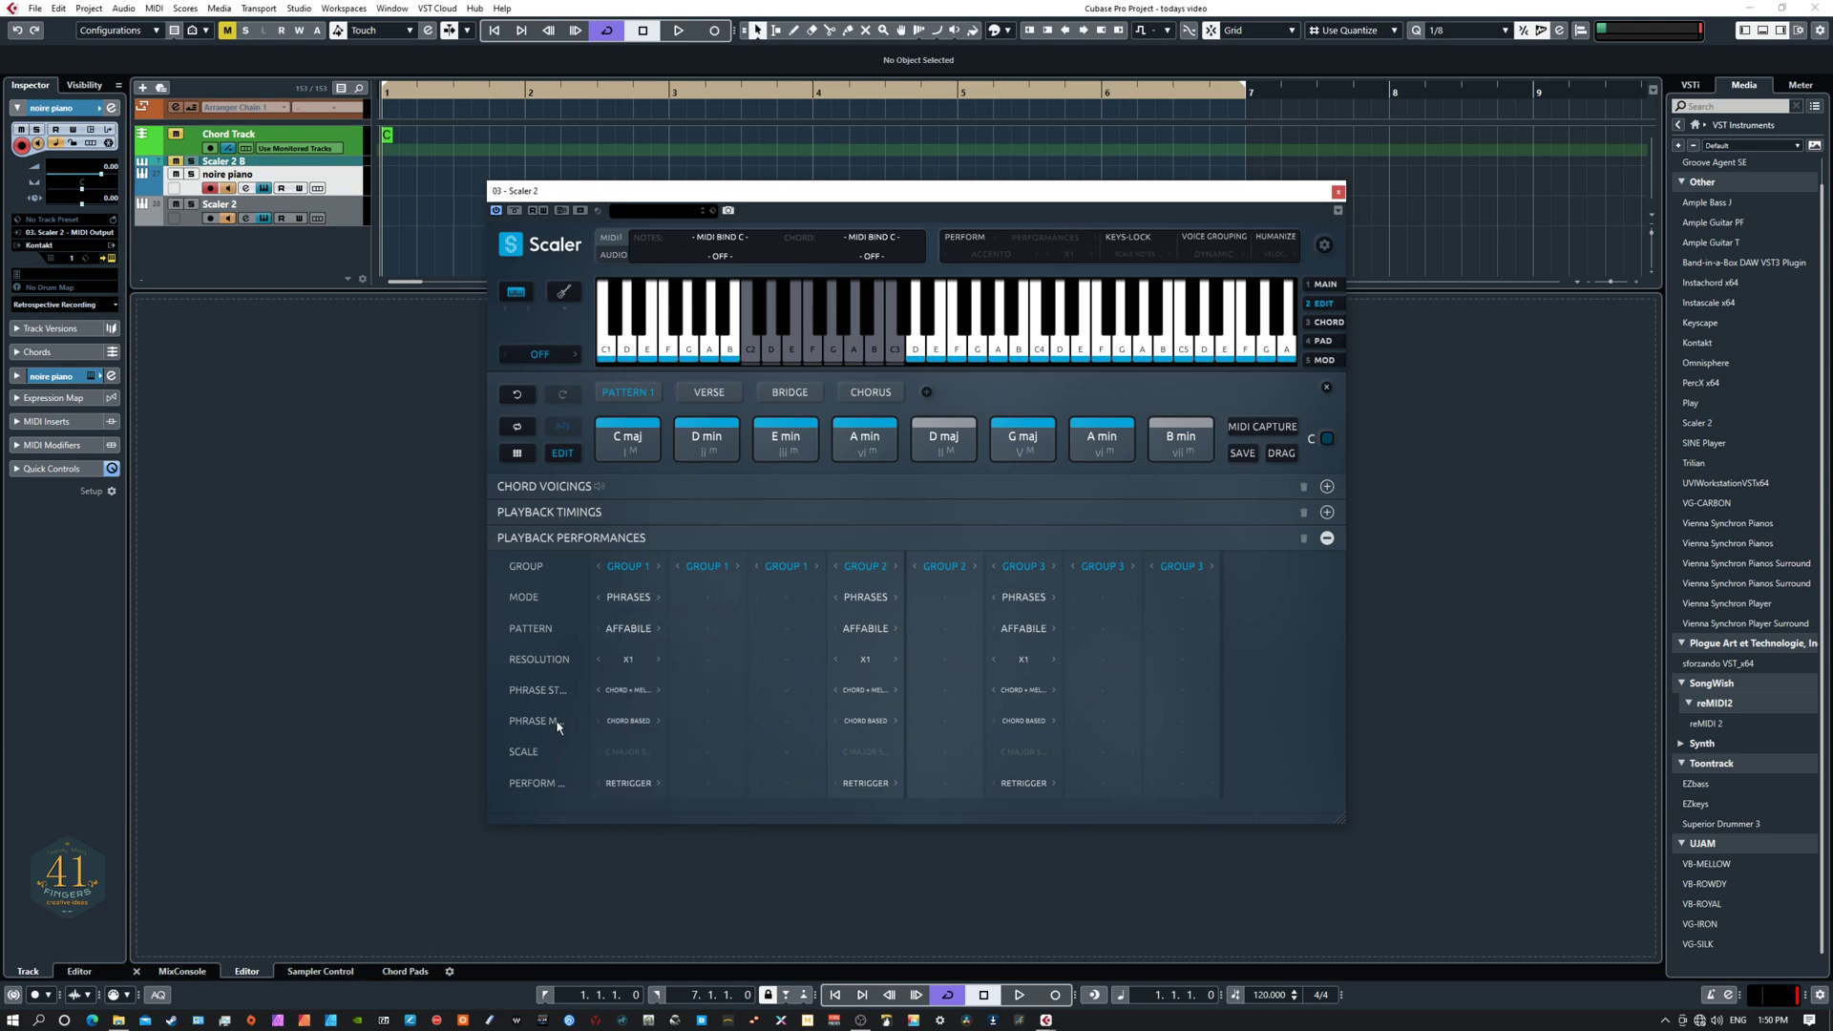
Step: Set Group 1's phrase mode to Scale Based, audition C maj, and review its perform mode and scale options
click(658, 721)
click(628, 434)
click(626, 786)
click(635, 783)
click(639, 756)
mouse_move(623, 831)
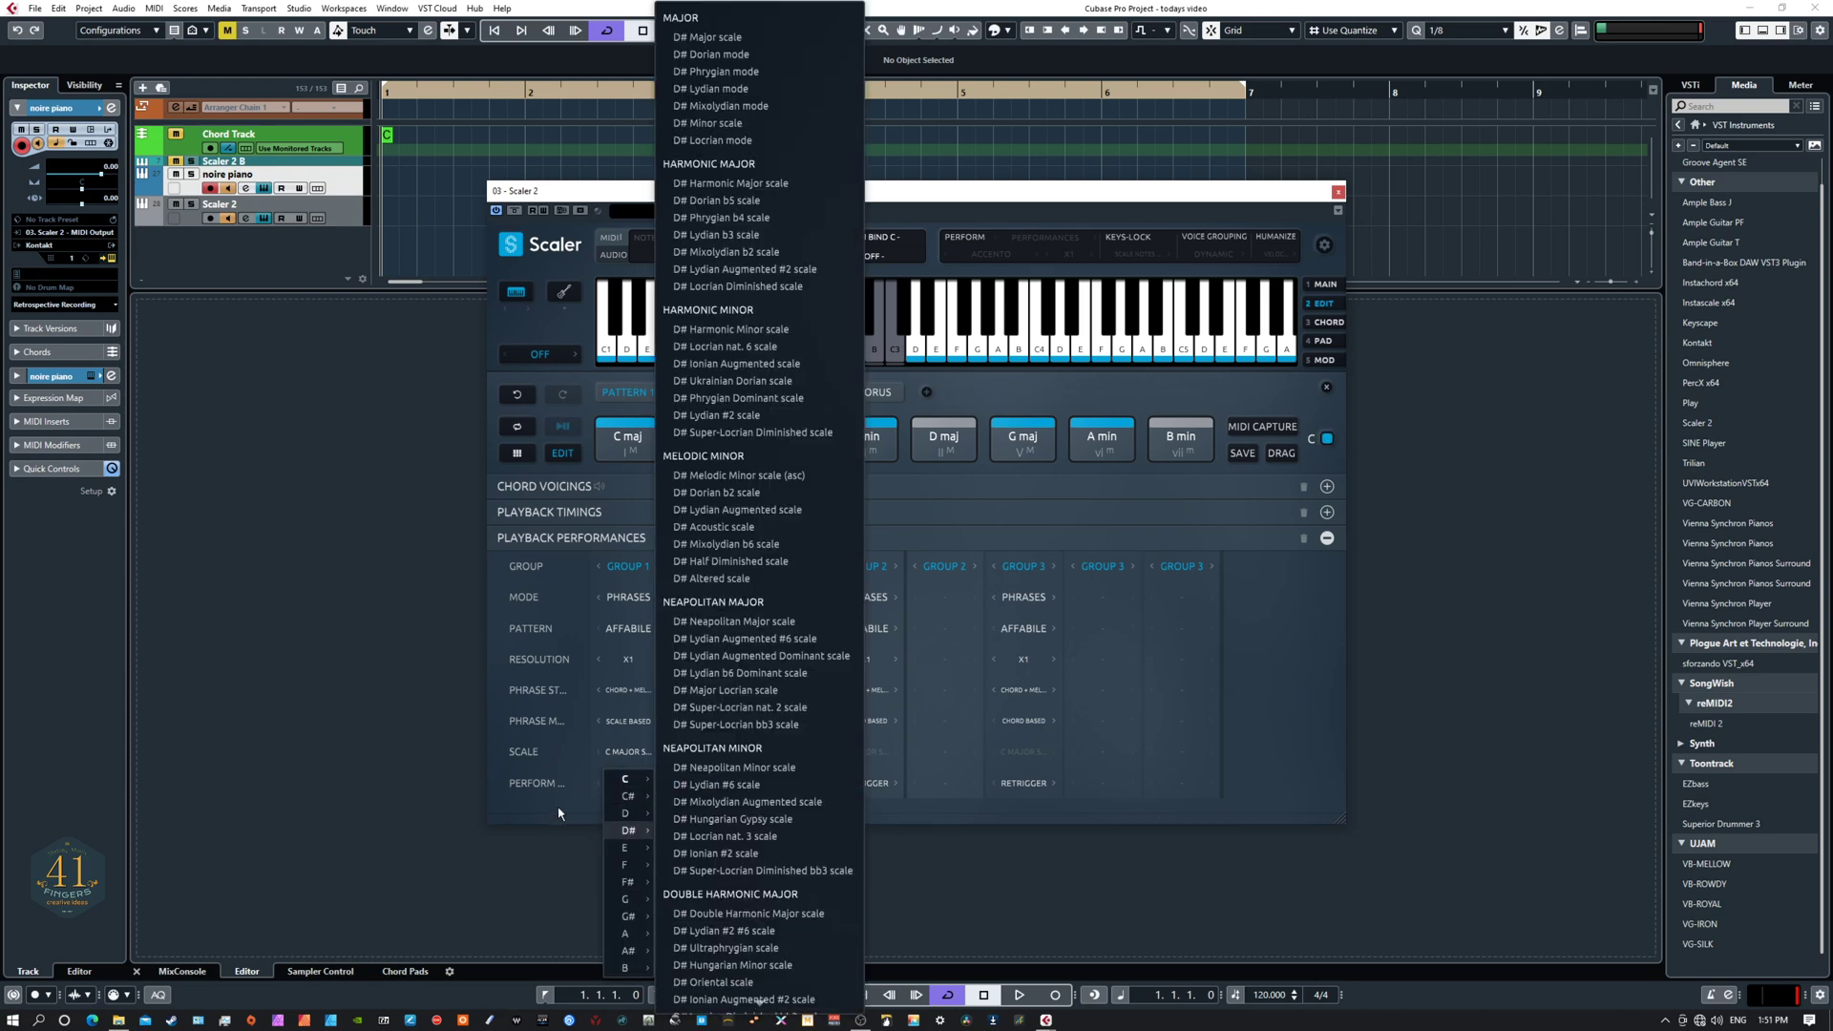
click(558, 816)
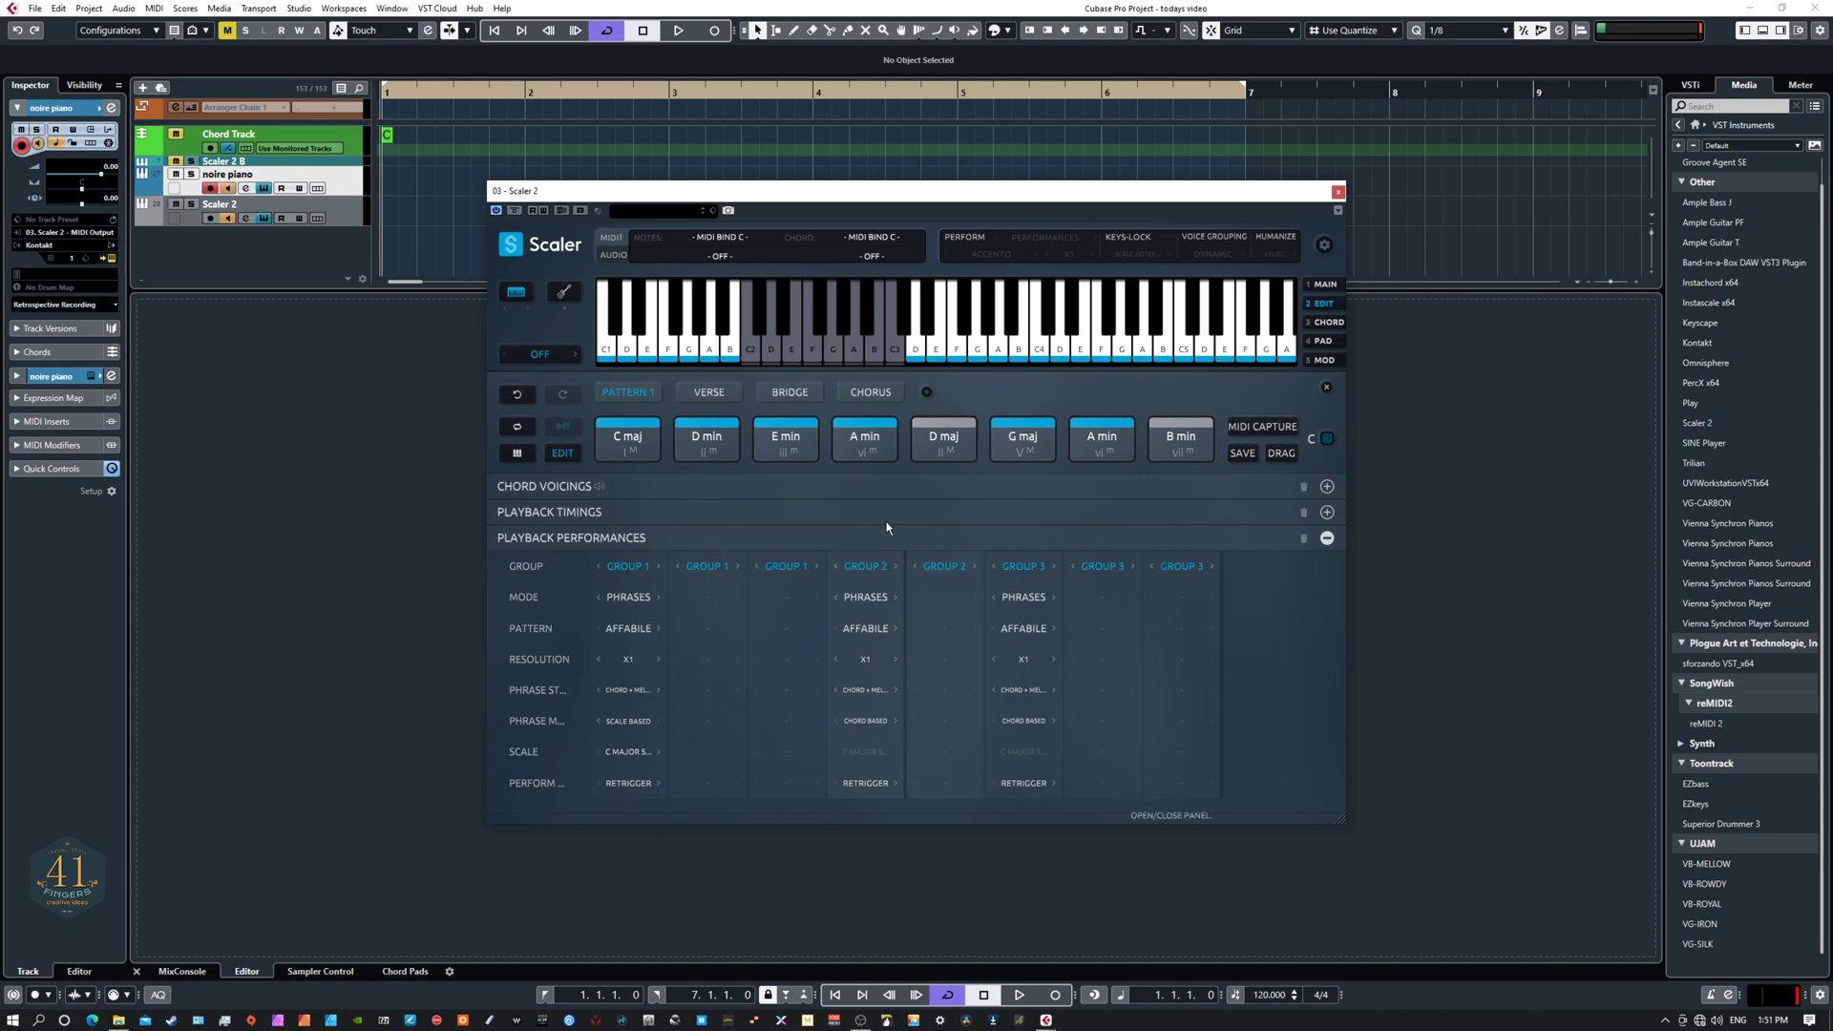
Step: Play and stop the Pattern 1 progression, and set the global chord duration to 4 beats in the playback settings
key(space)
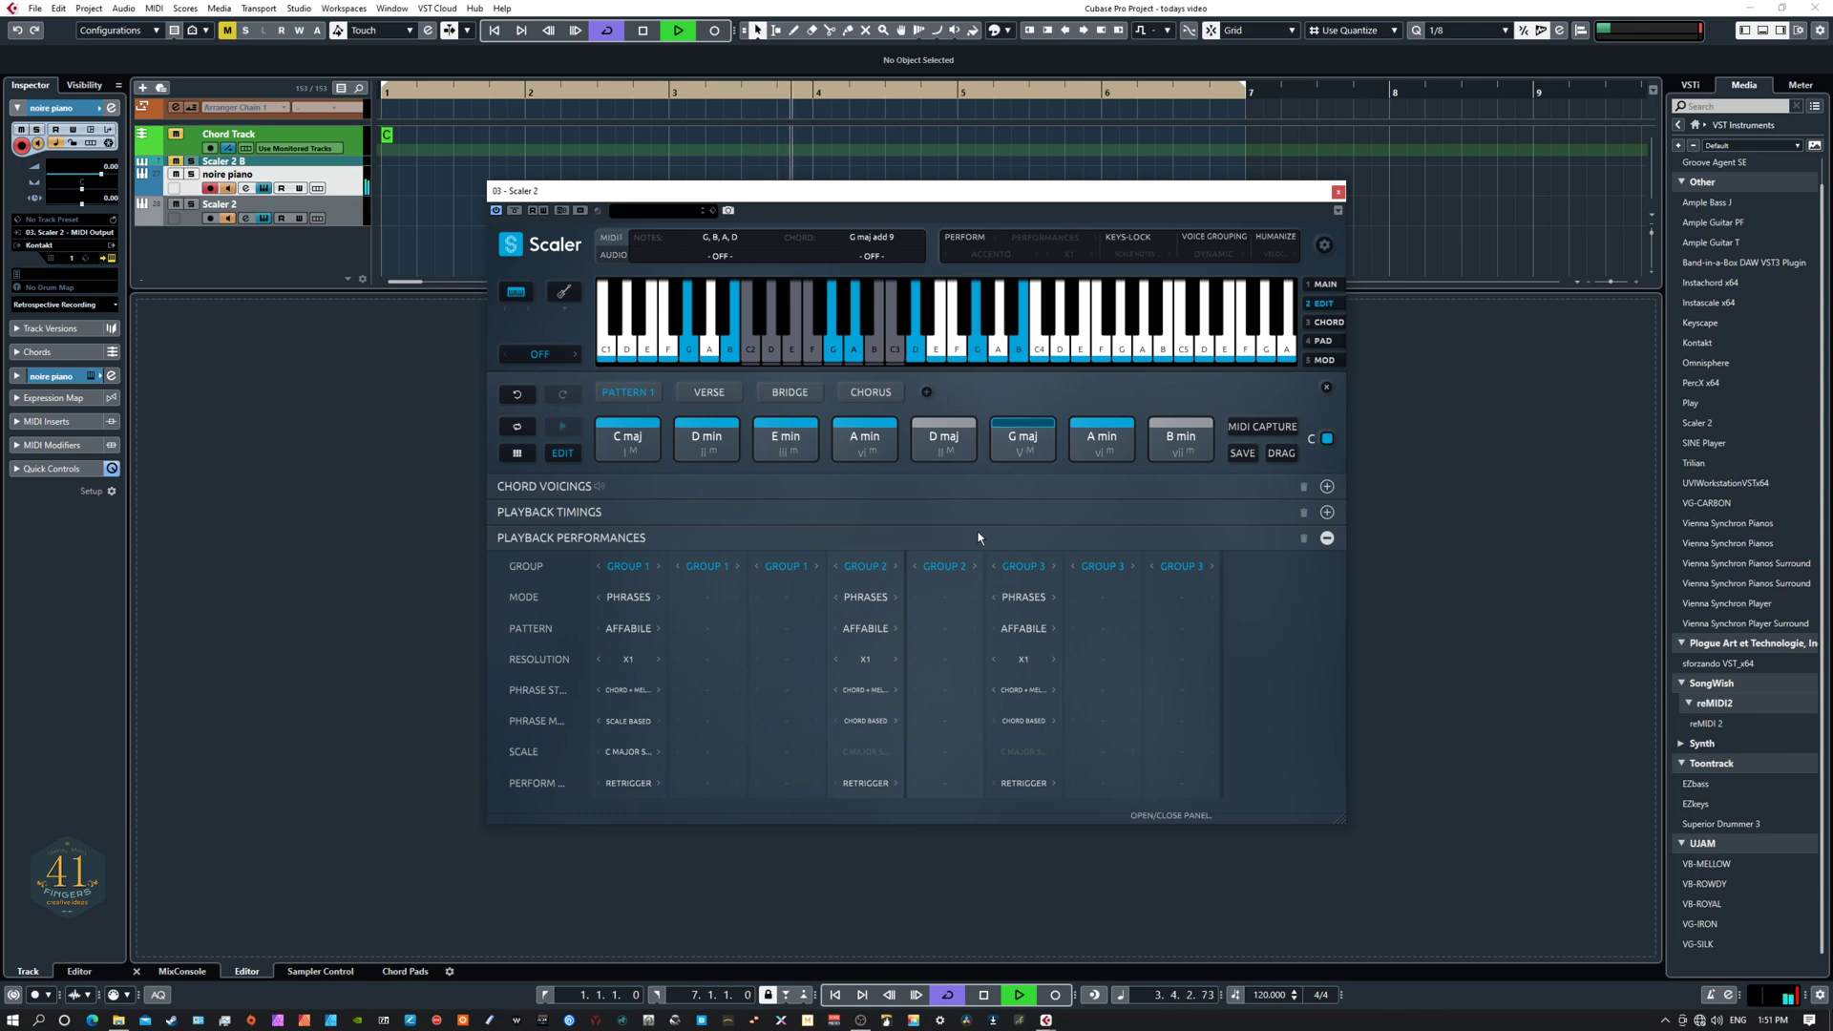
key(space)
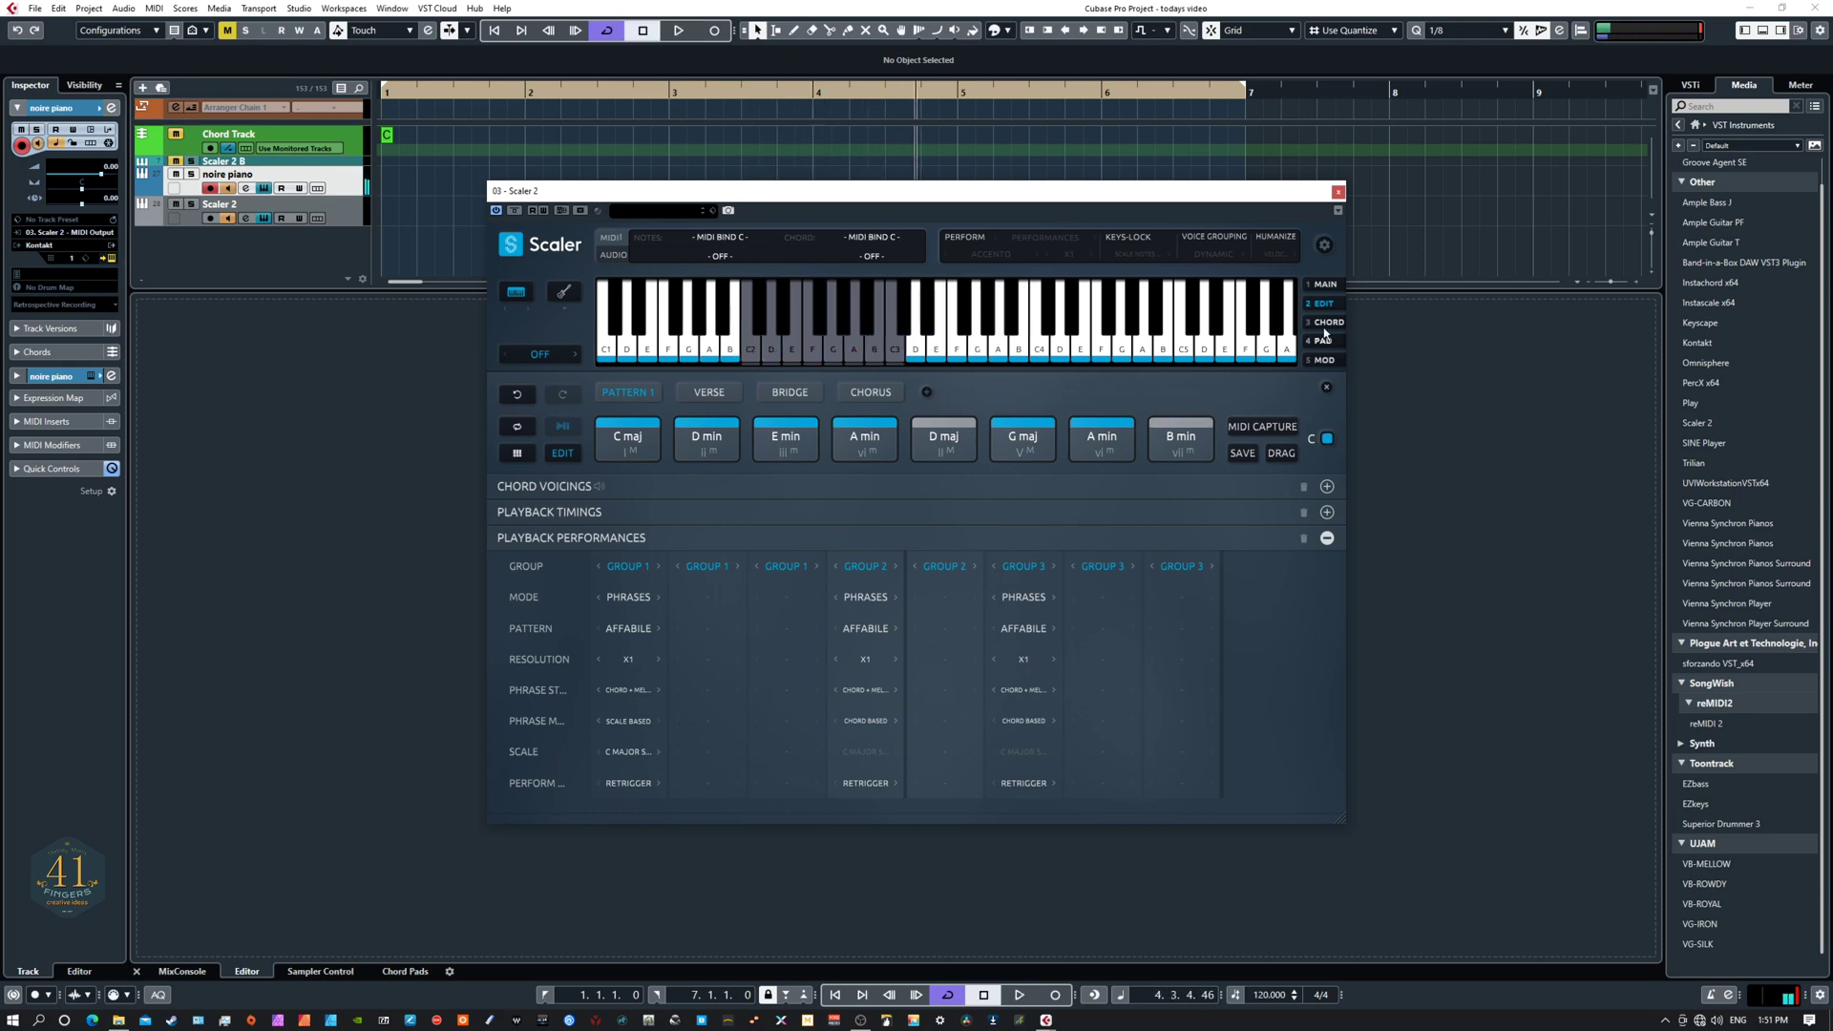
click(1324, 245)
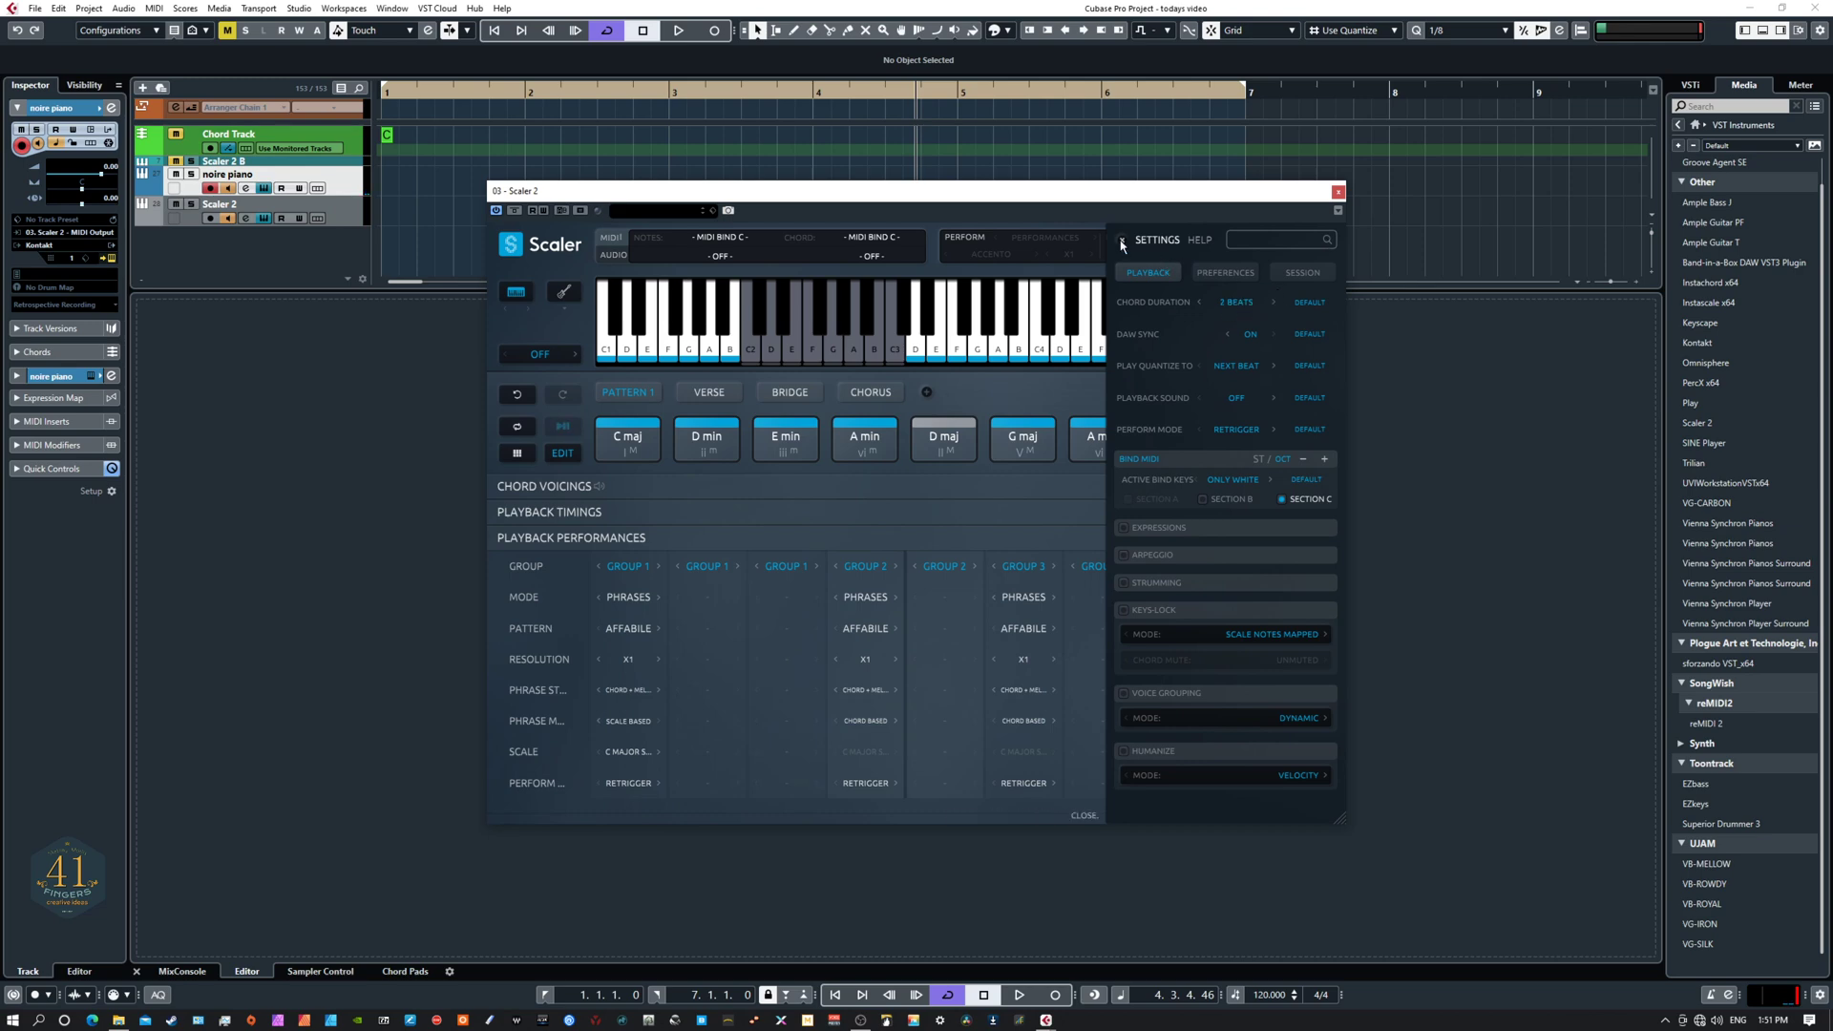
click(1247, 303)
click(1241, 387)
click(1121, 242)
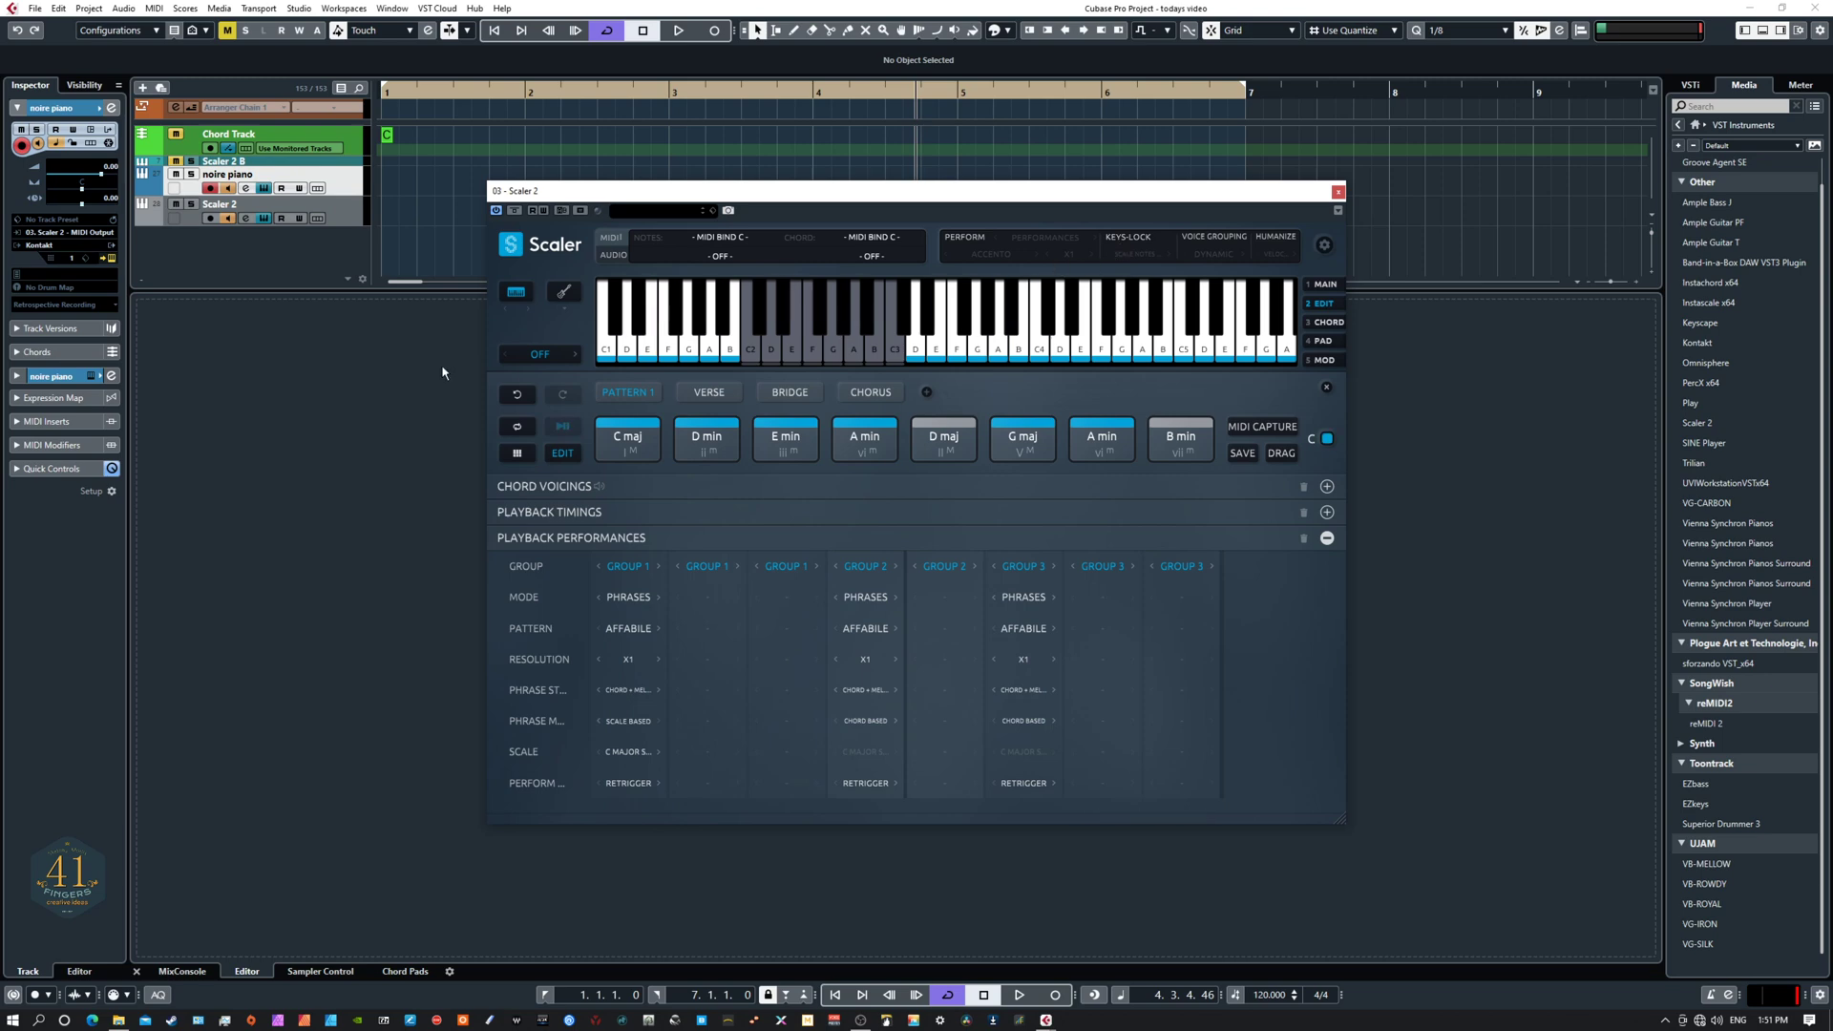
Step: Replay the progression with the new chord duration, stop it, move the Scaler window clear of the ruler, and return the cursor to the project start
key(space)
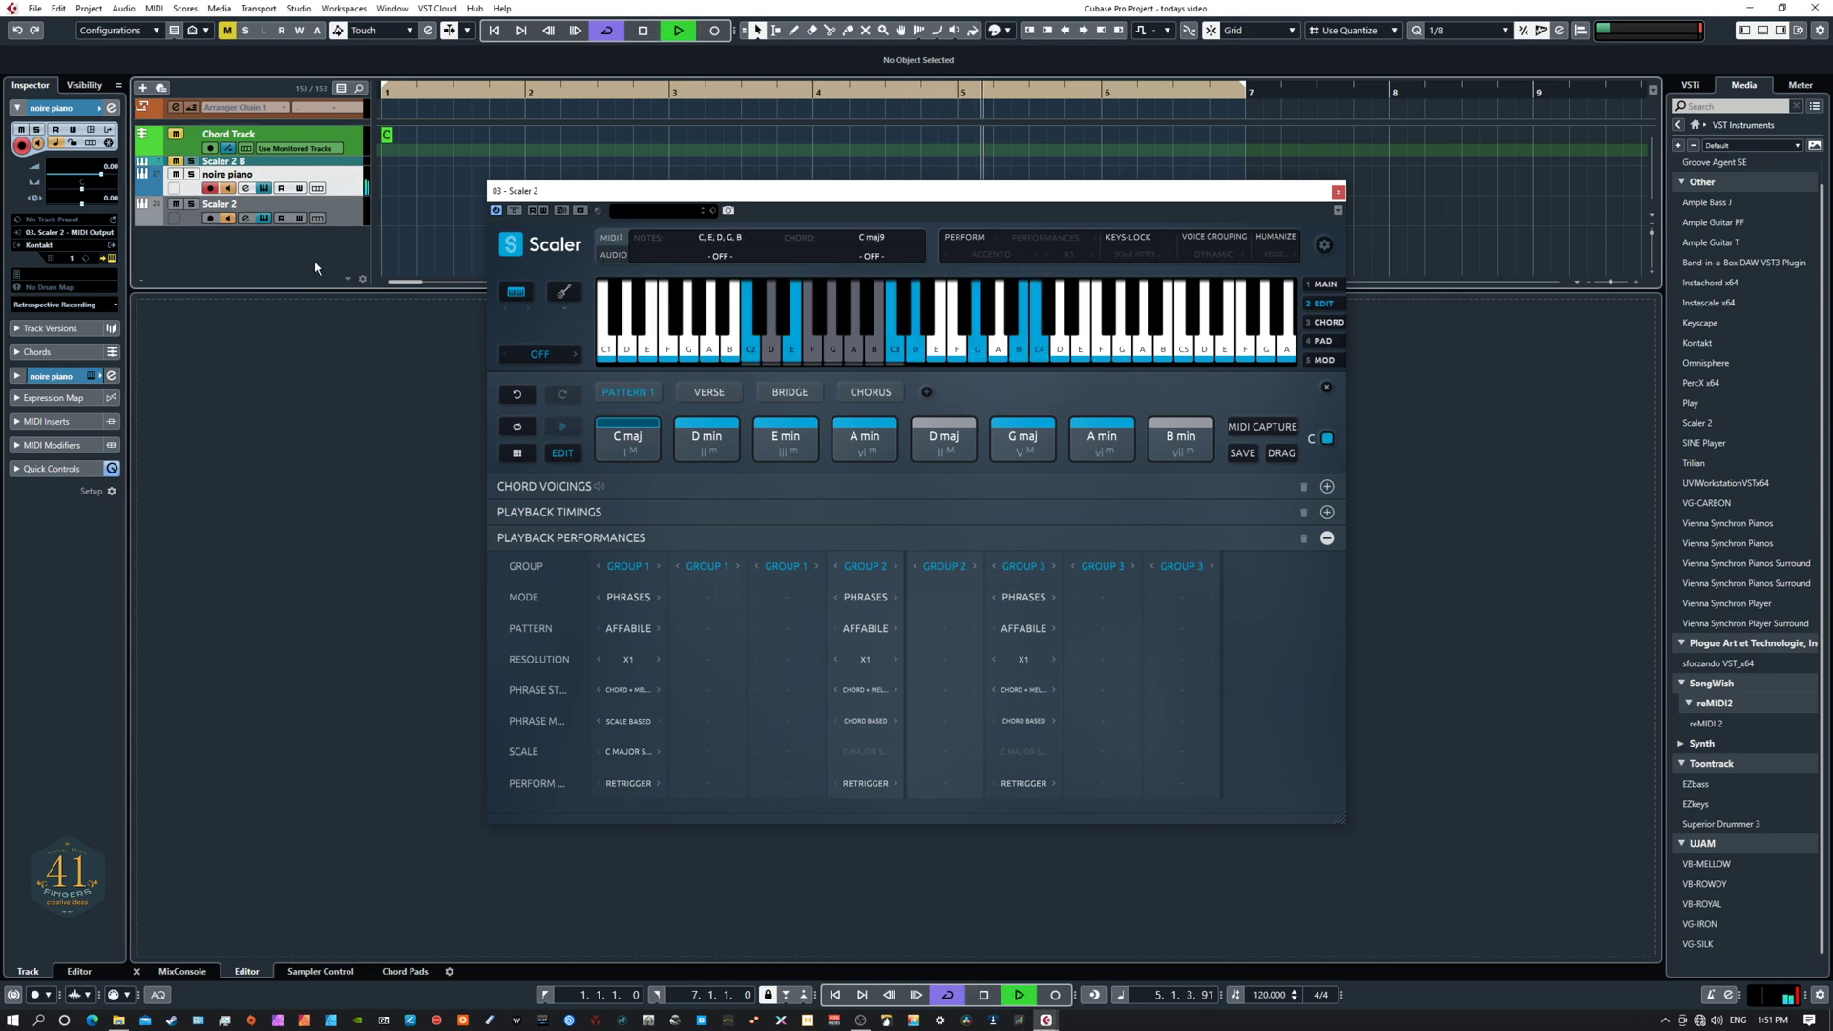
key(space)
drag(582, 201, 704, 267)
key(Home)
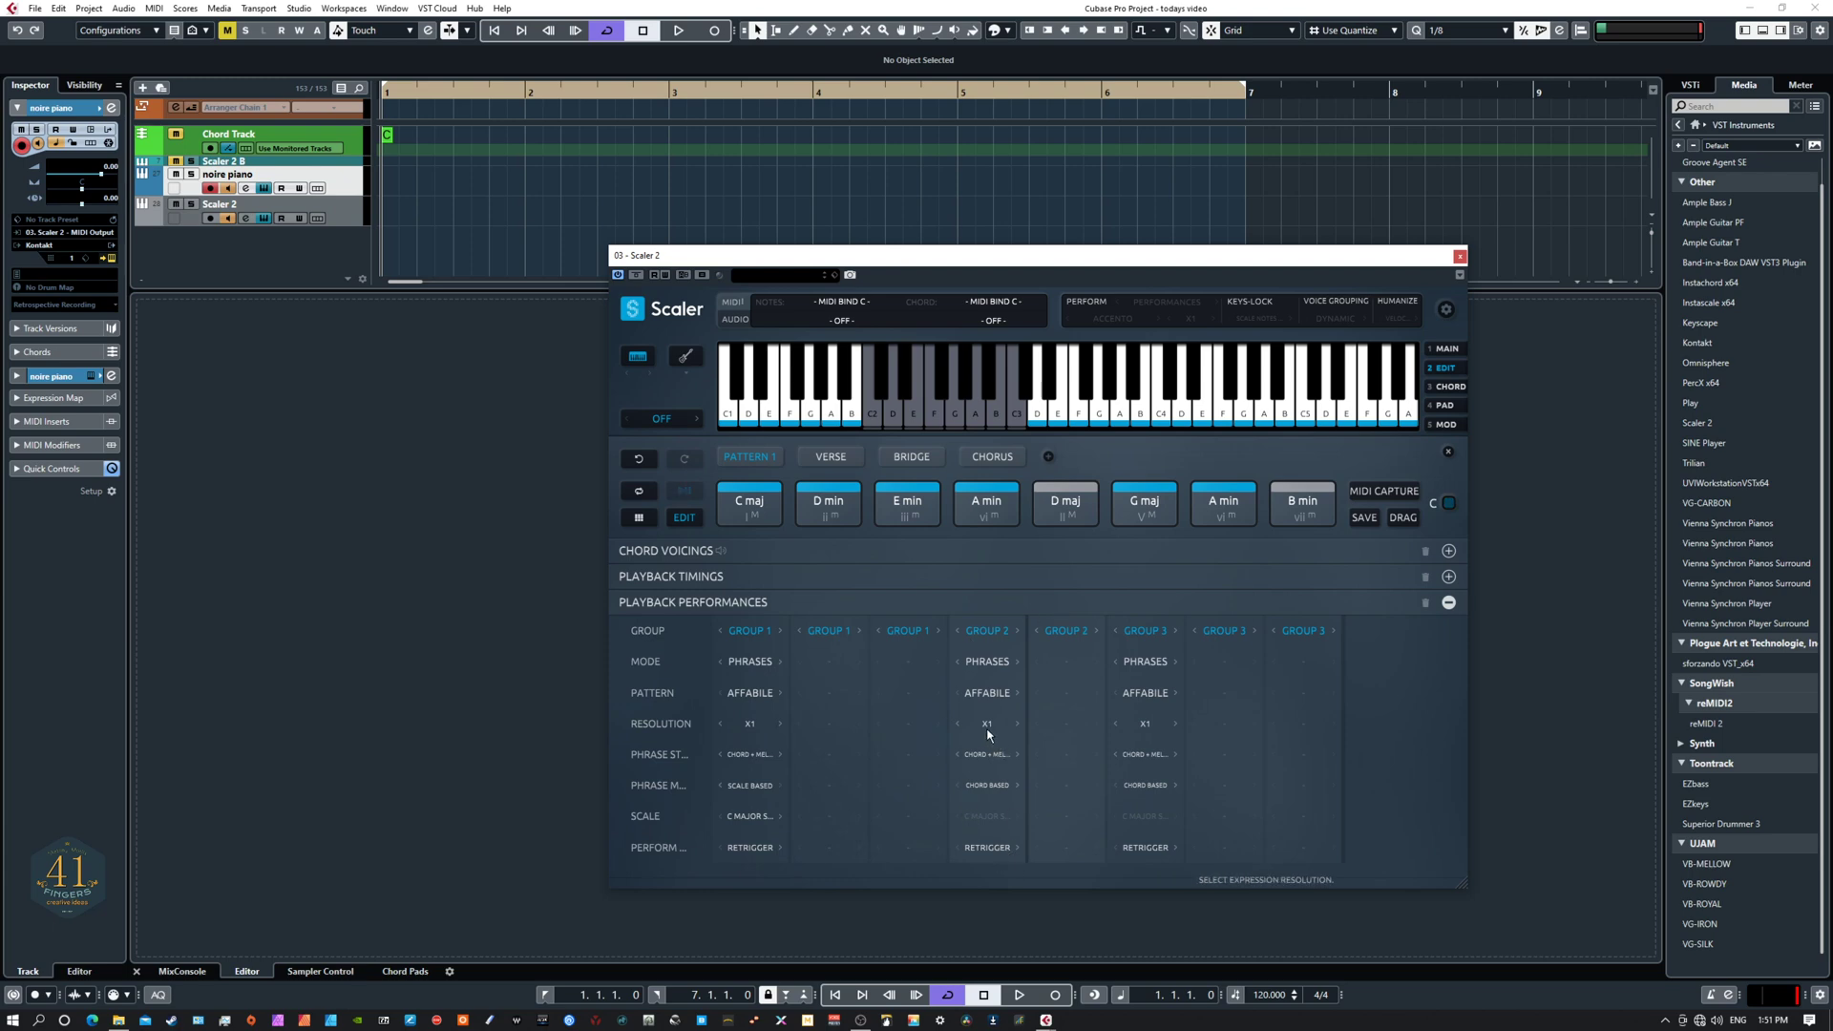
Step: Set Group 2's resolution to X2 and its perform mode to Follow
click(1017, 723)
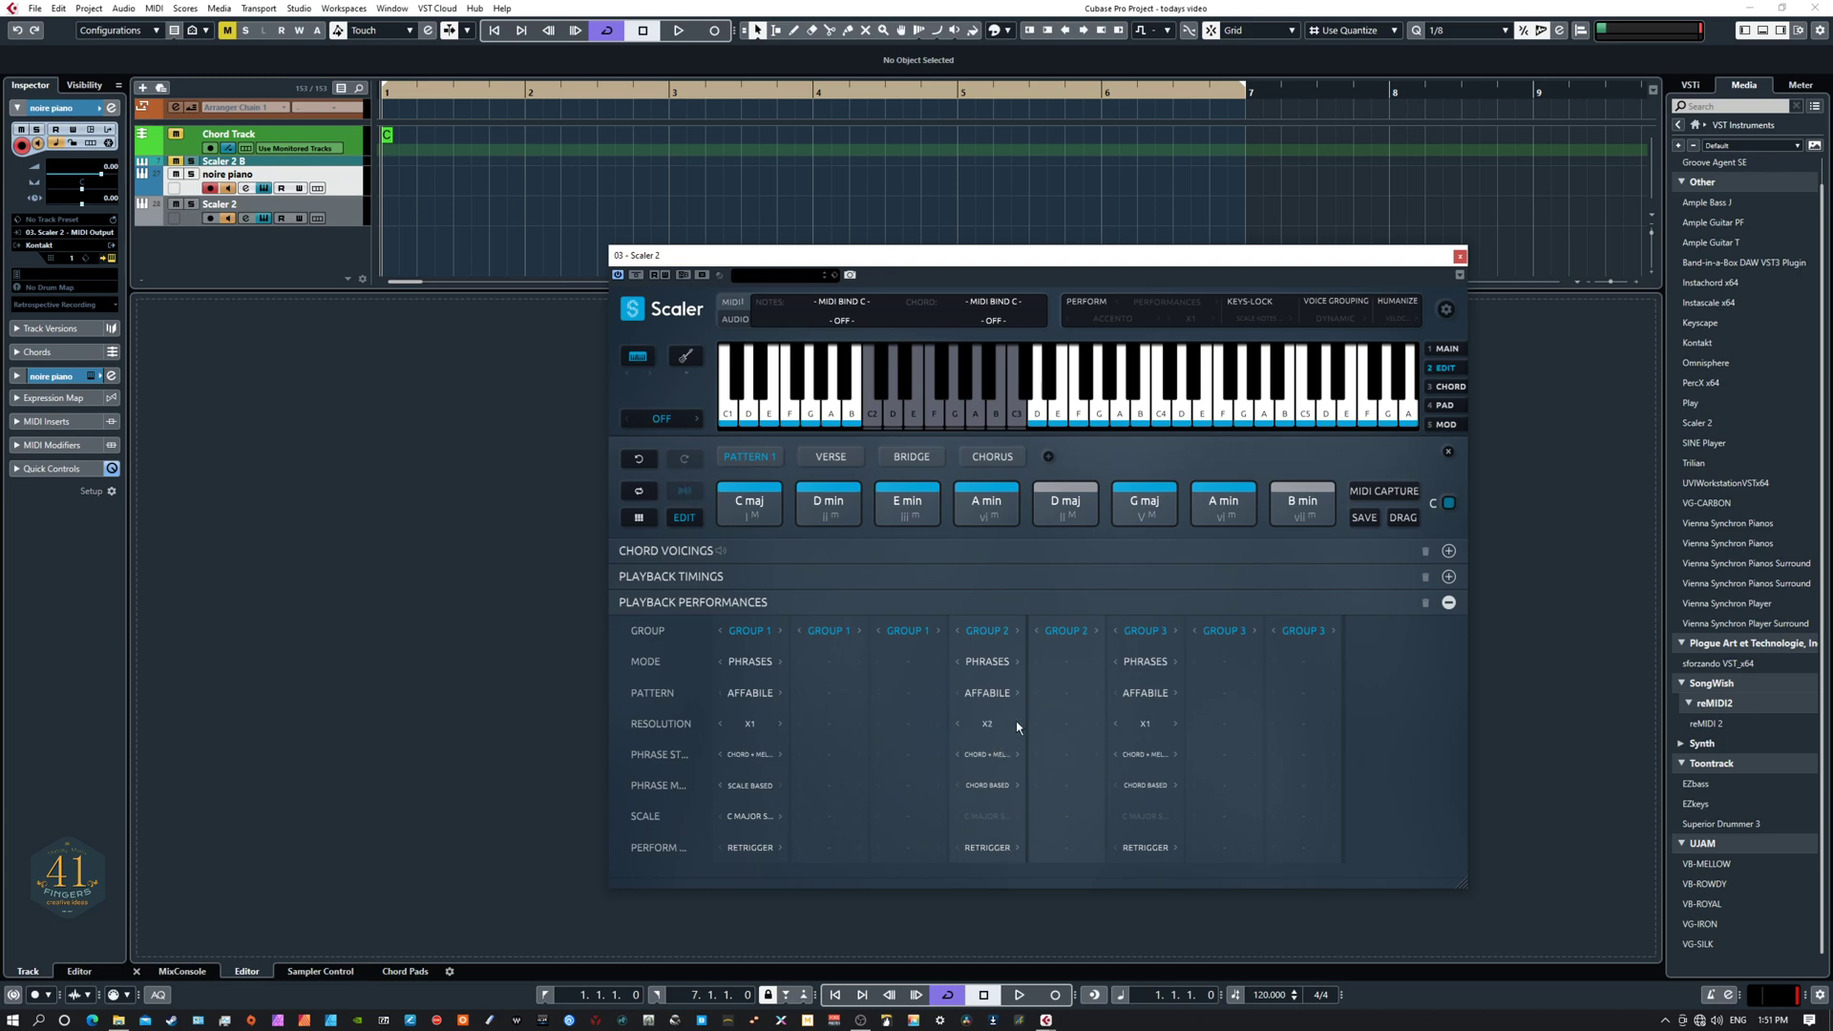
click(1009, 848)
click(997, 892)
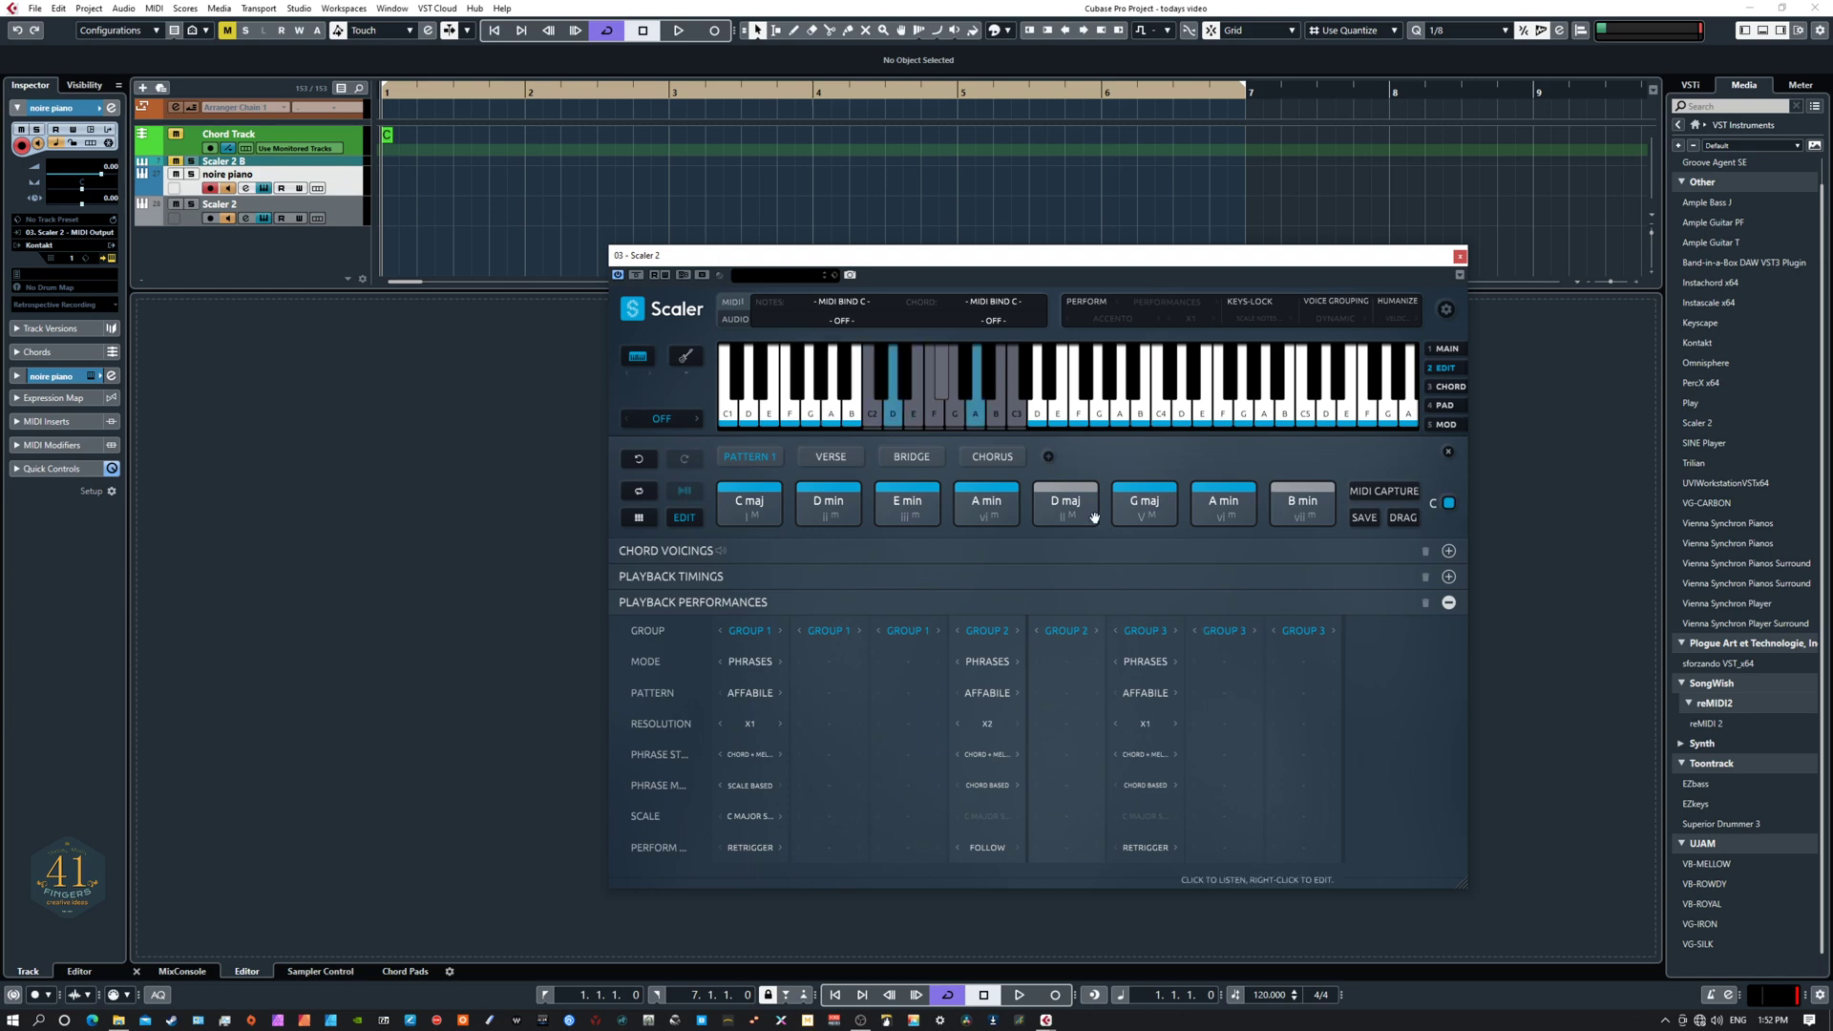
Step: Audition G maj, expand the chord voicings, and set the inversion of the seventh and eighth chords to 1
click(1165, 518)
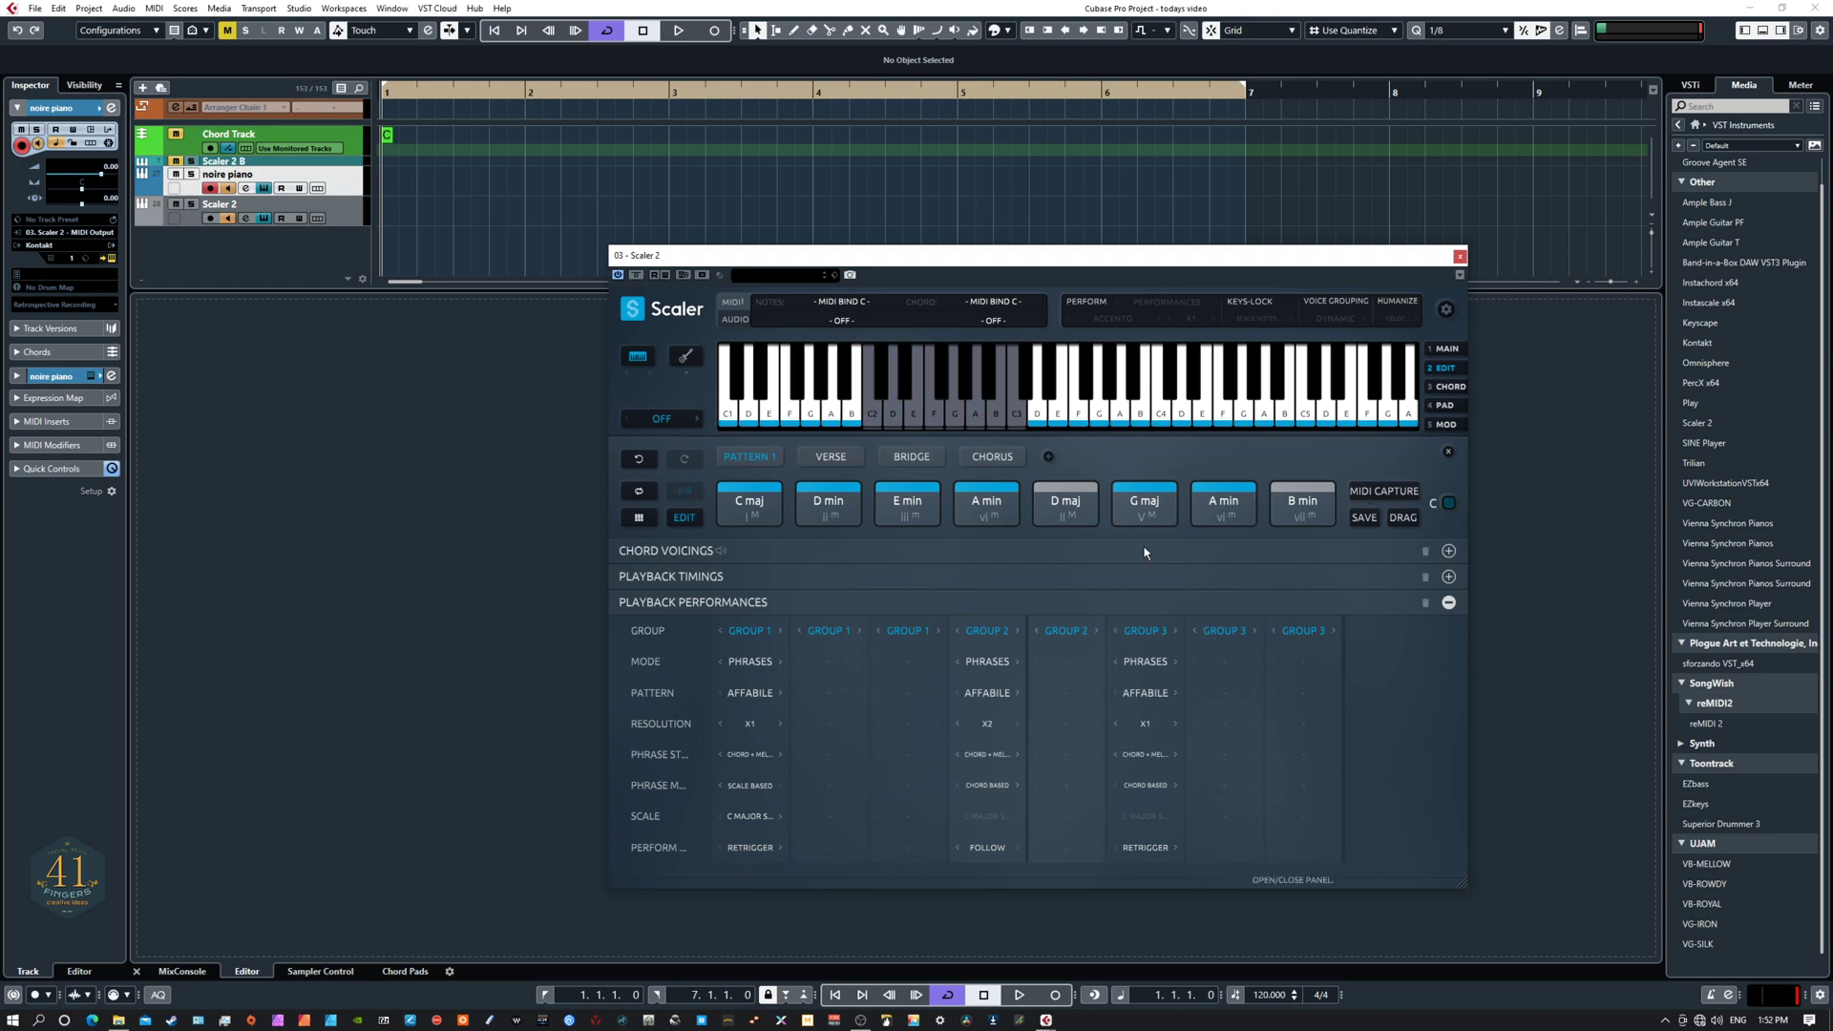
click(1101, 558)
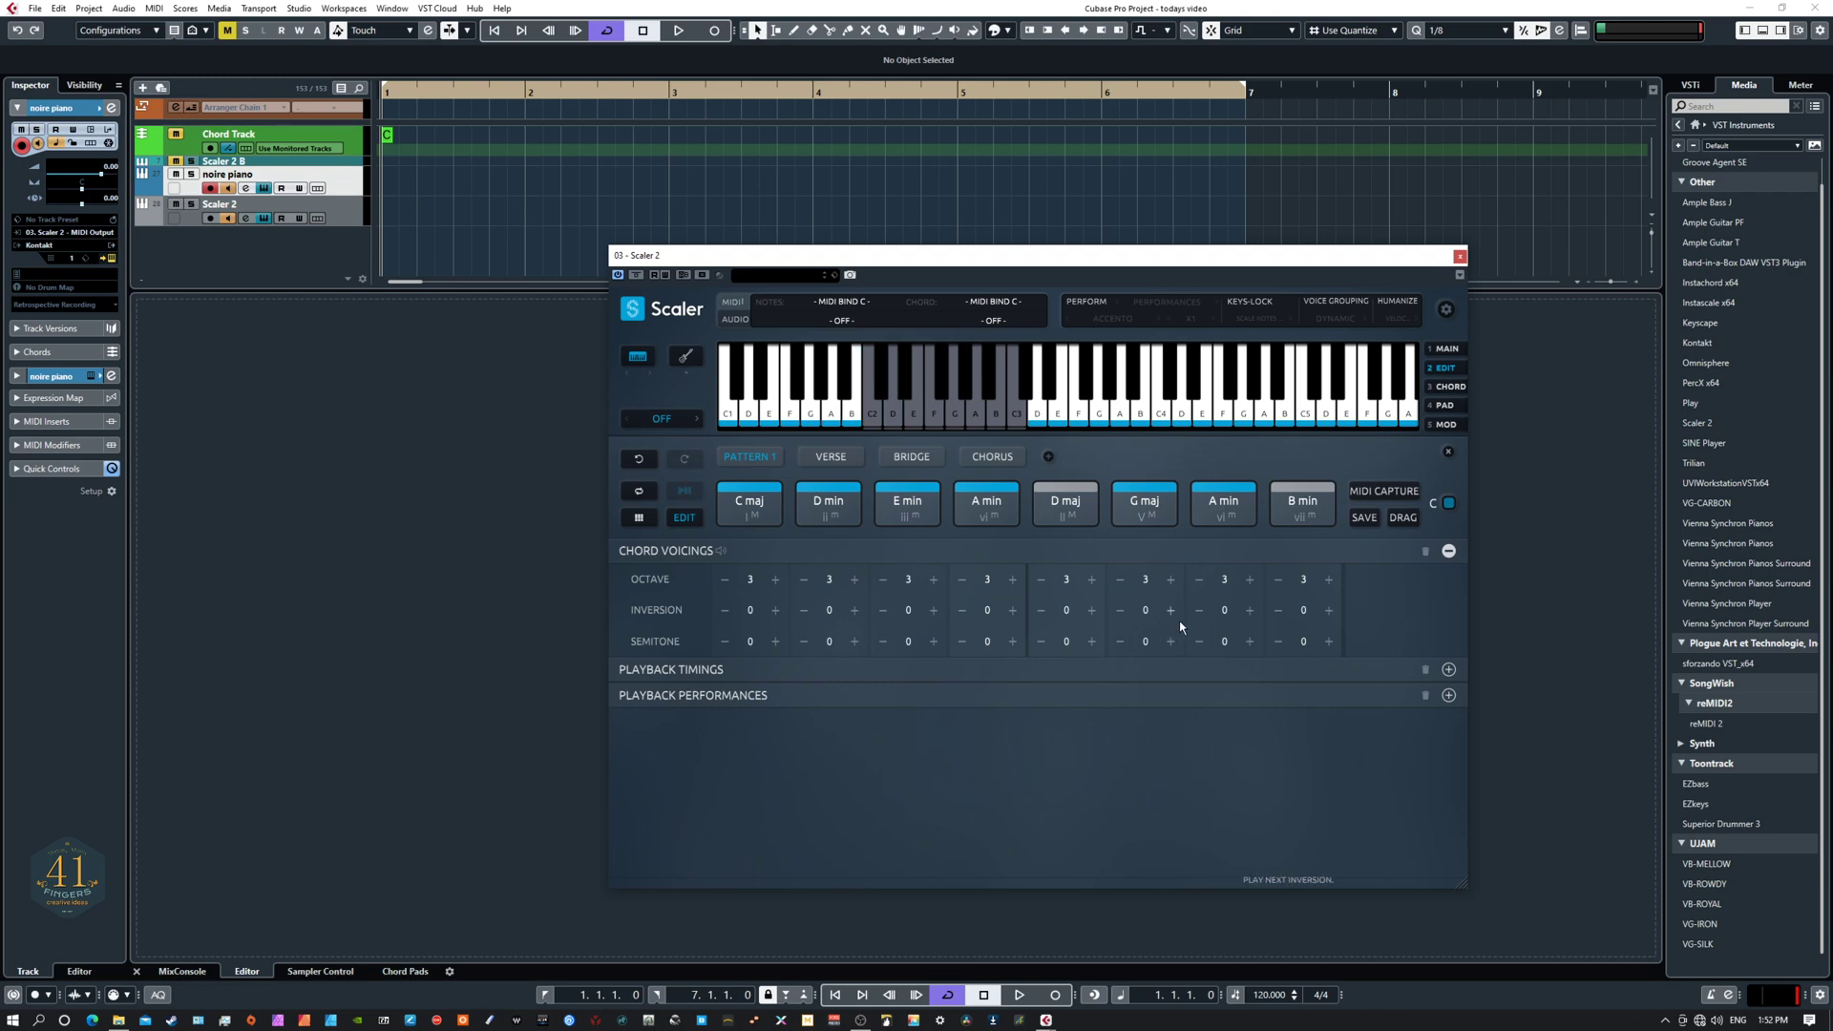
click(1249, 611)
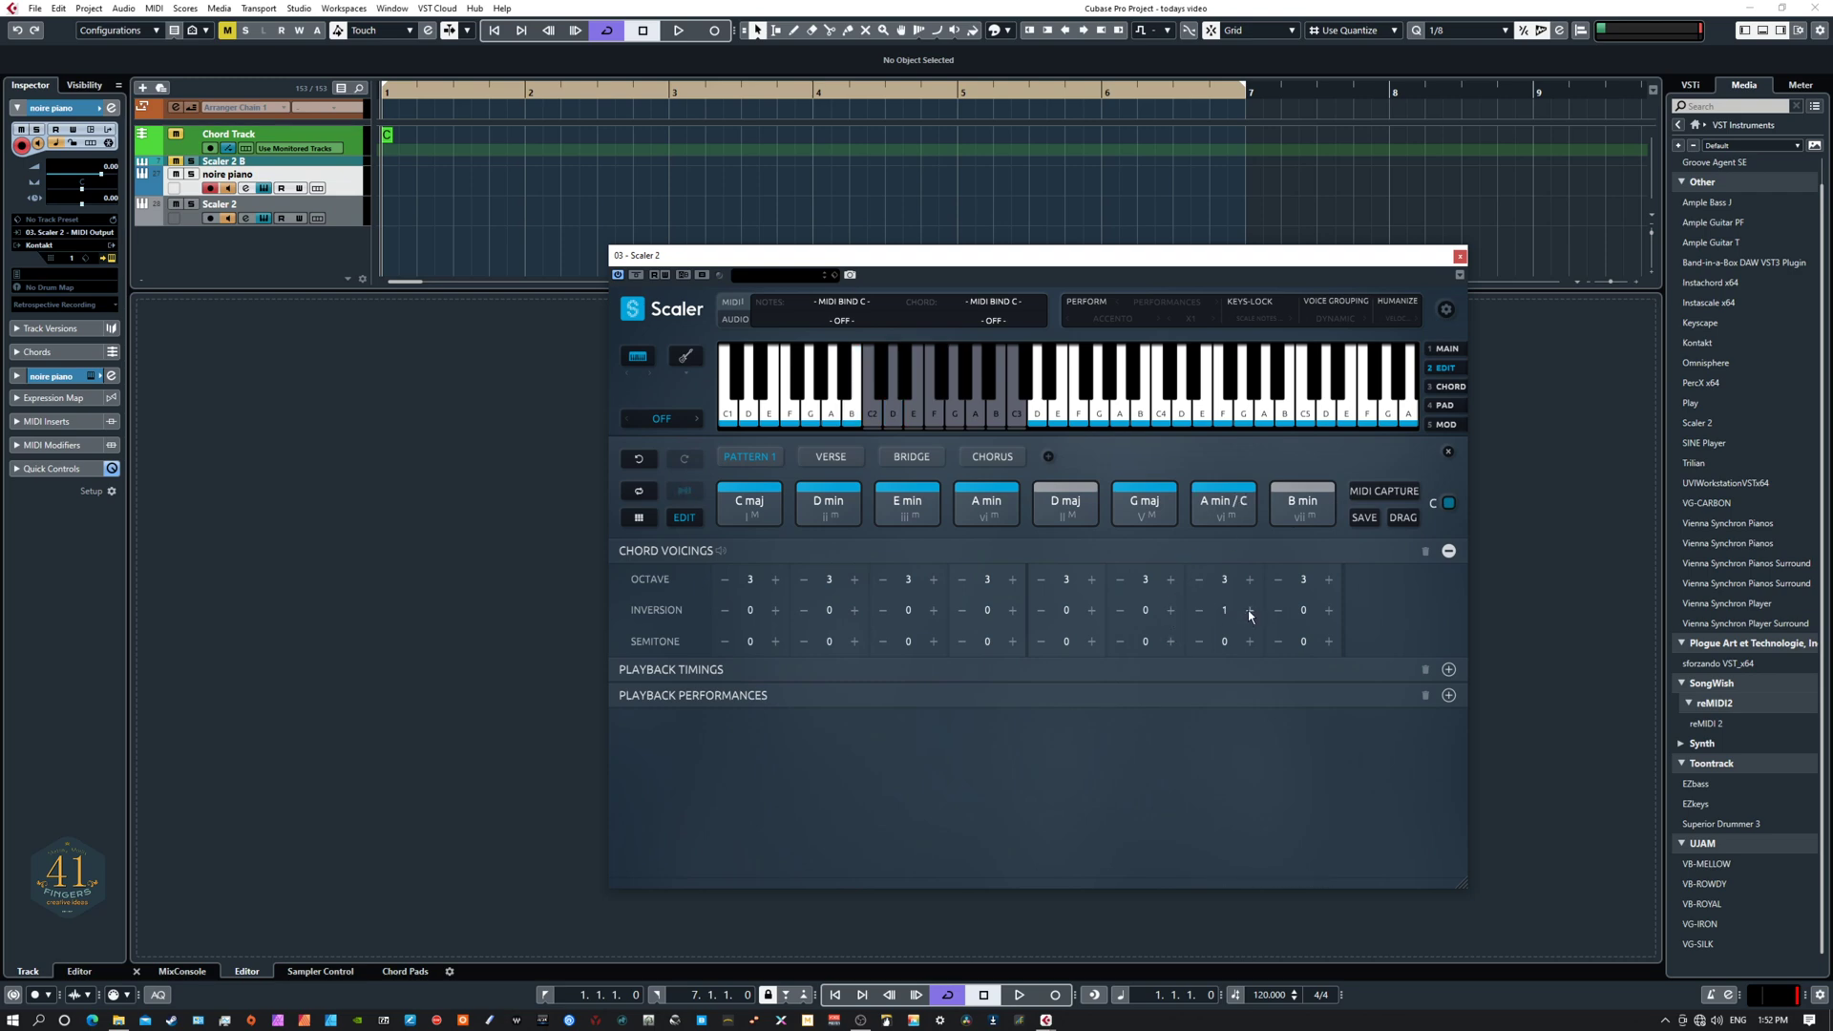
click(1329, 610)
Step: Expand the playback timings and set the duration of the fourth and fifth chords, A min and D maj, to x 0.5
click(1003, 668)
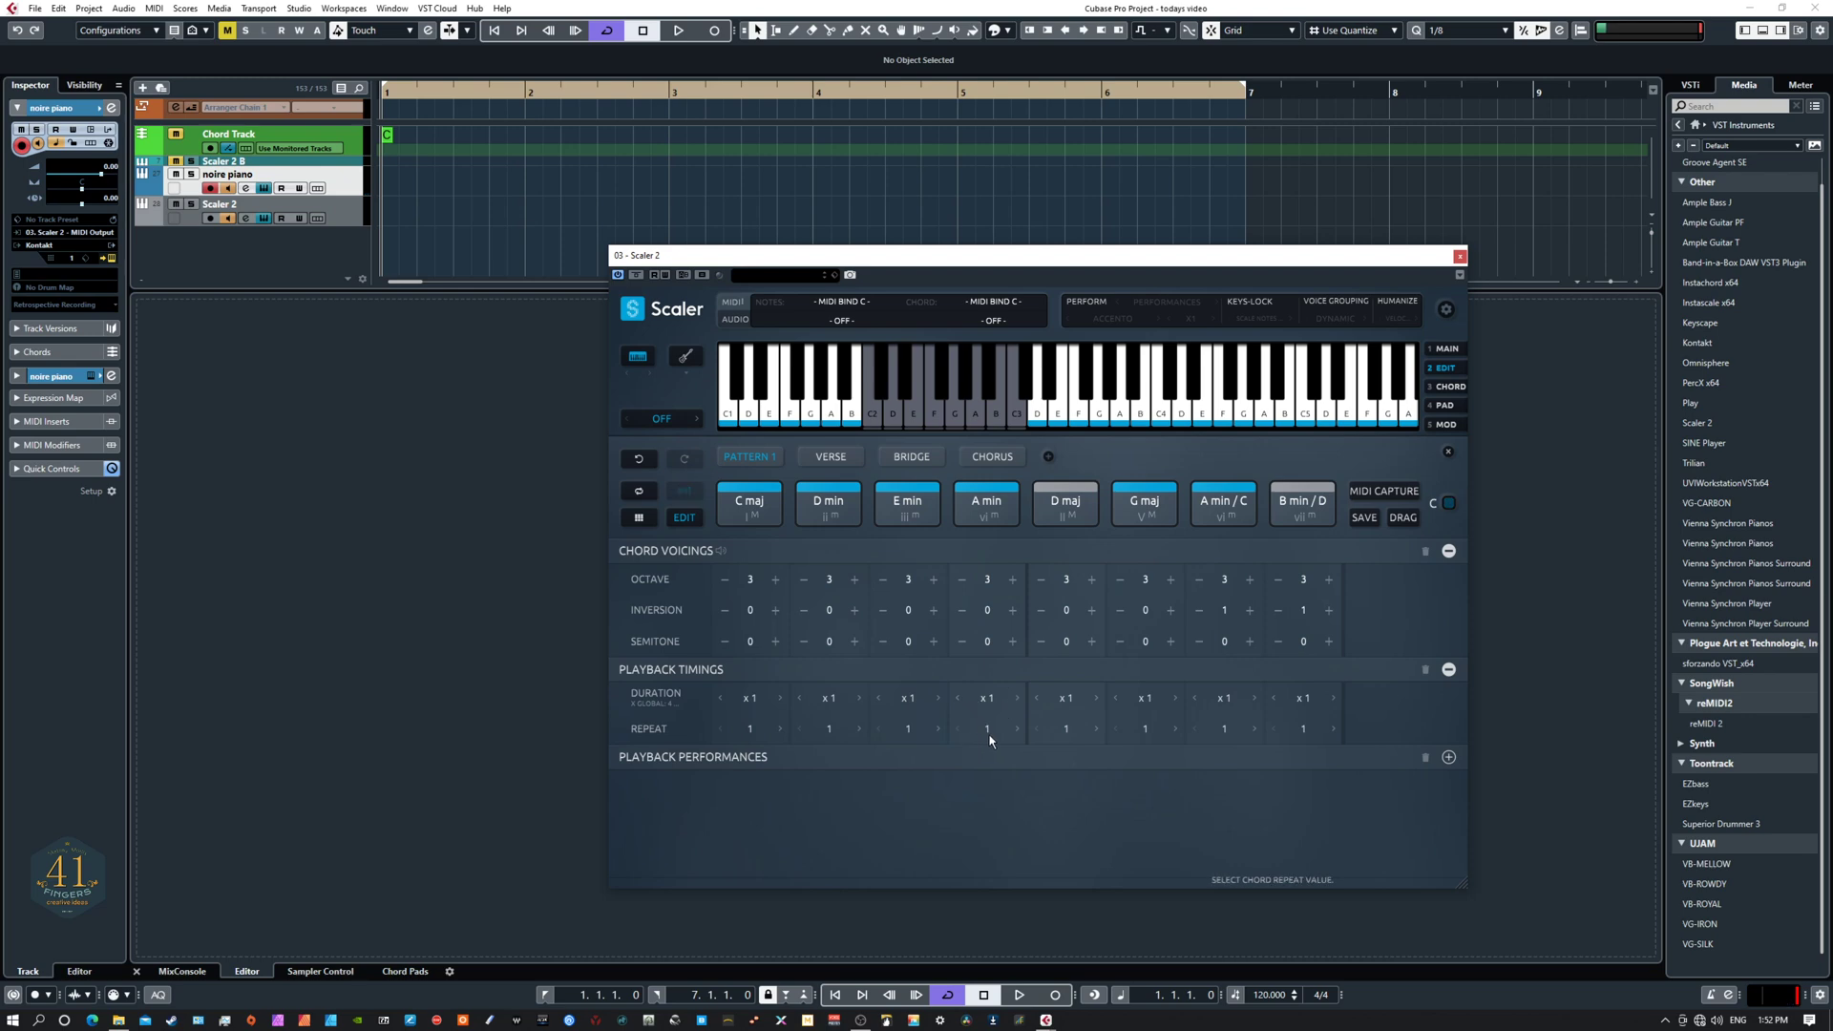
click(957, 698)
click(957, 698)
click(1036, 698)
click(1035, 698)
click(1035, 698)
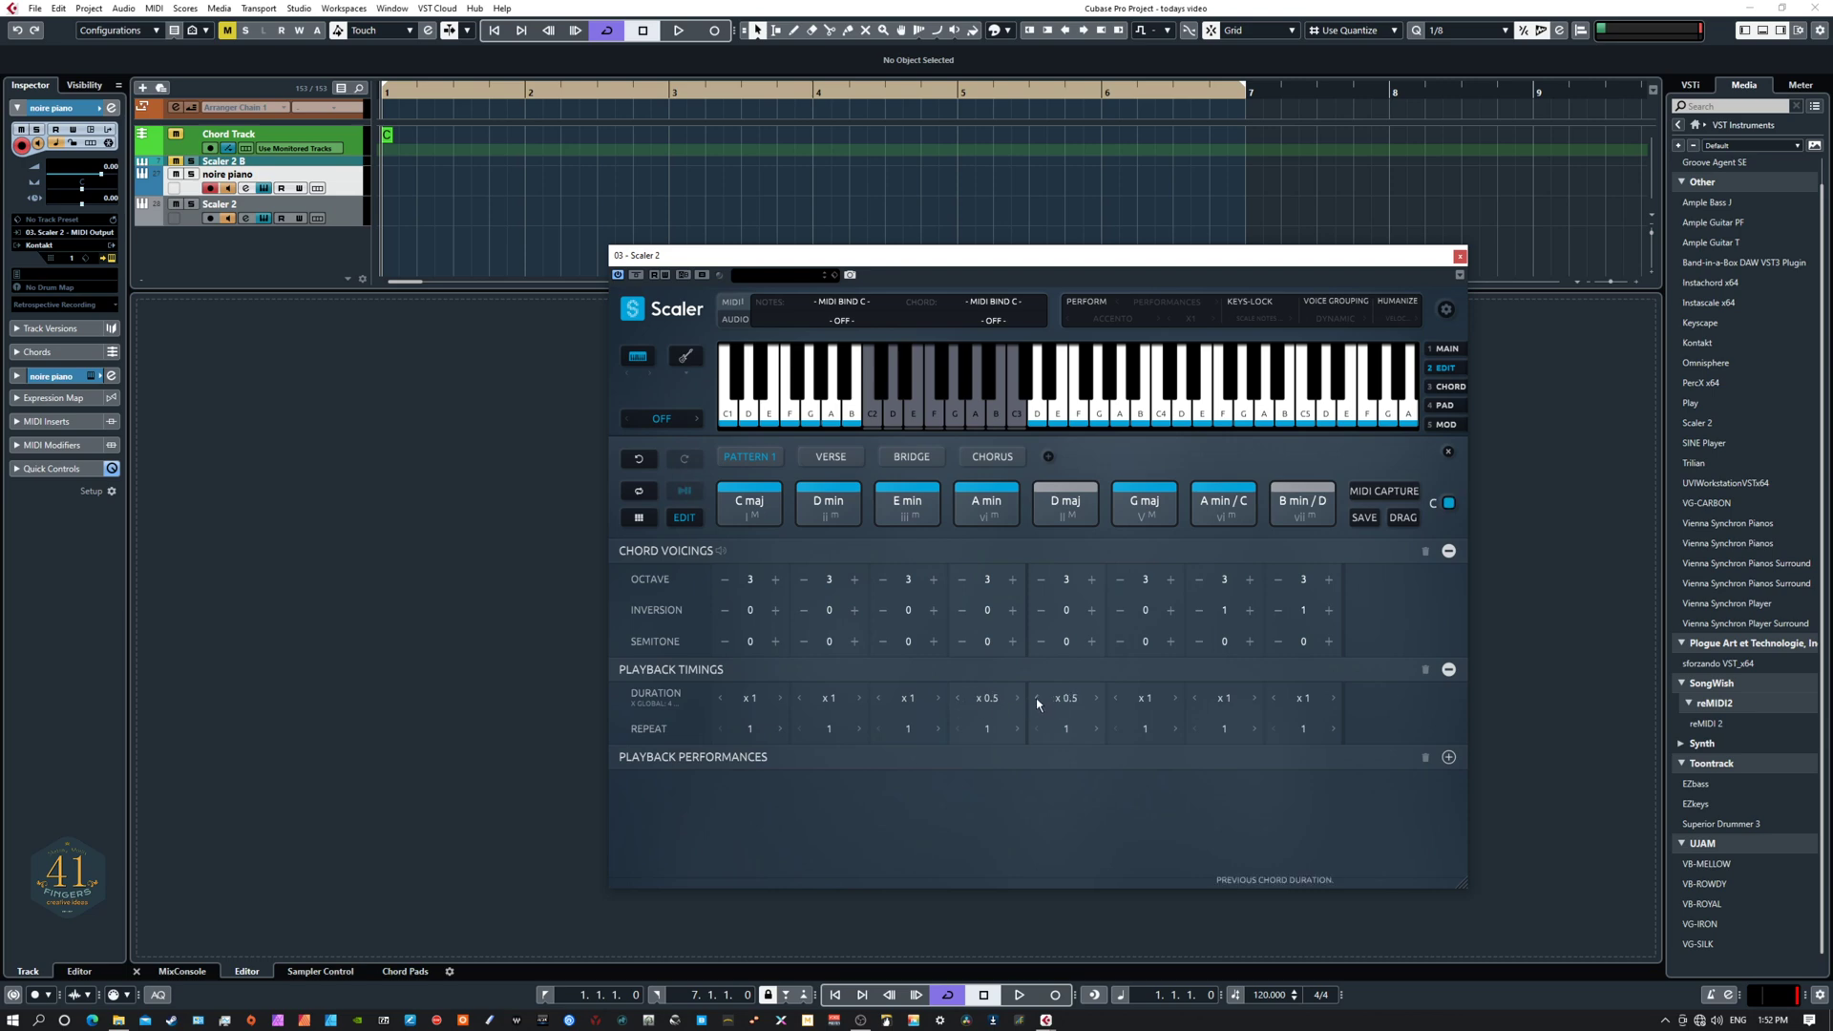
Step: Set the repeat count of the fourth and fifth chords, A min and D maj, to 2 and audition chords from the pattern
click(987, 729)
click(991, 773)
click(1005, 503)
click(1146, 477)
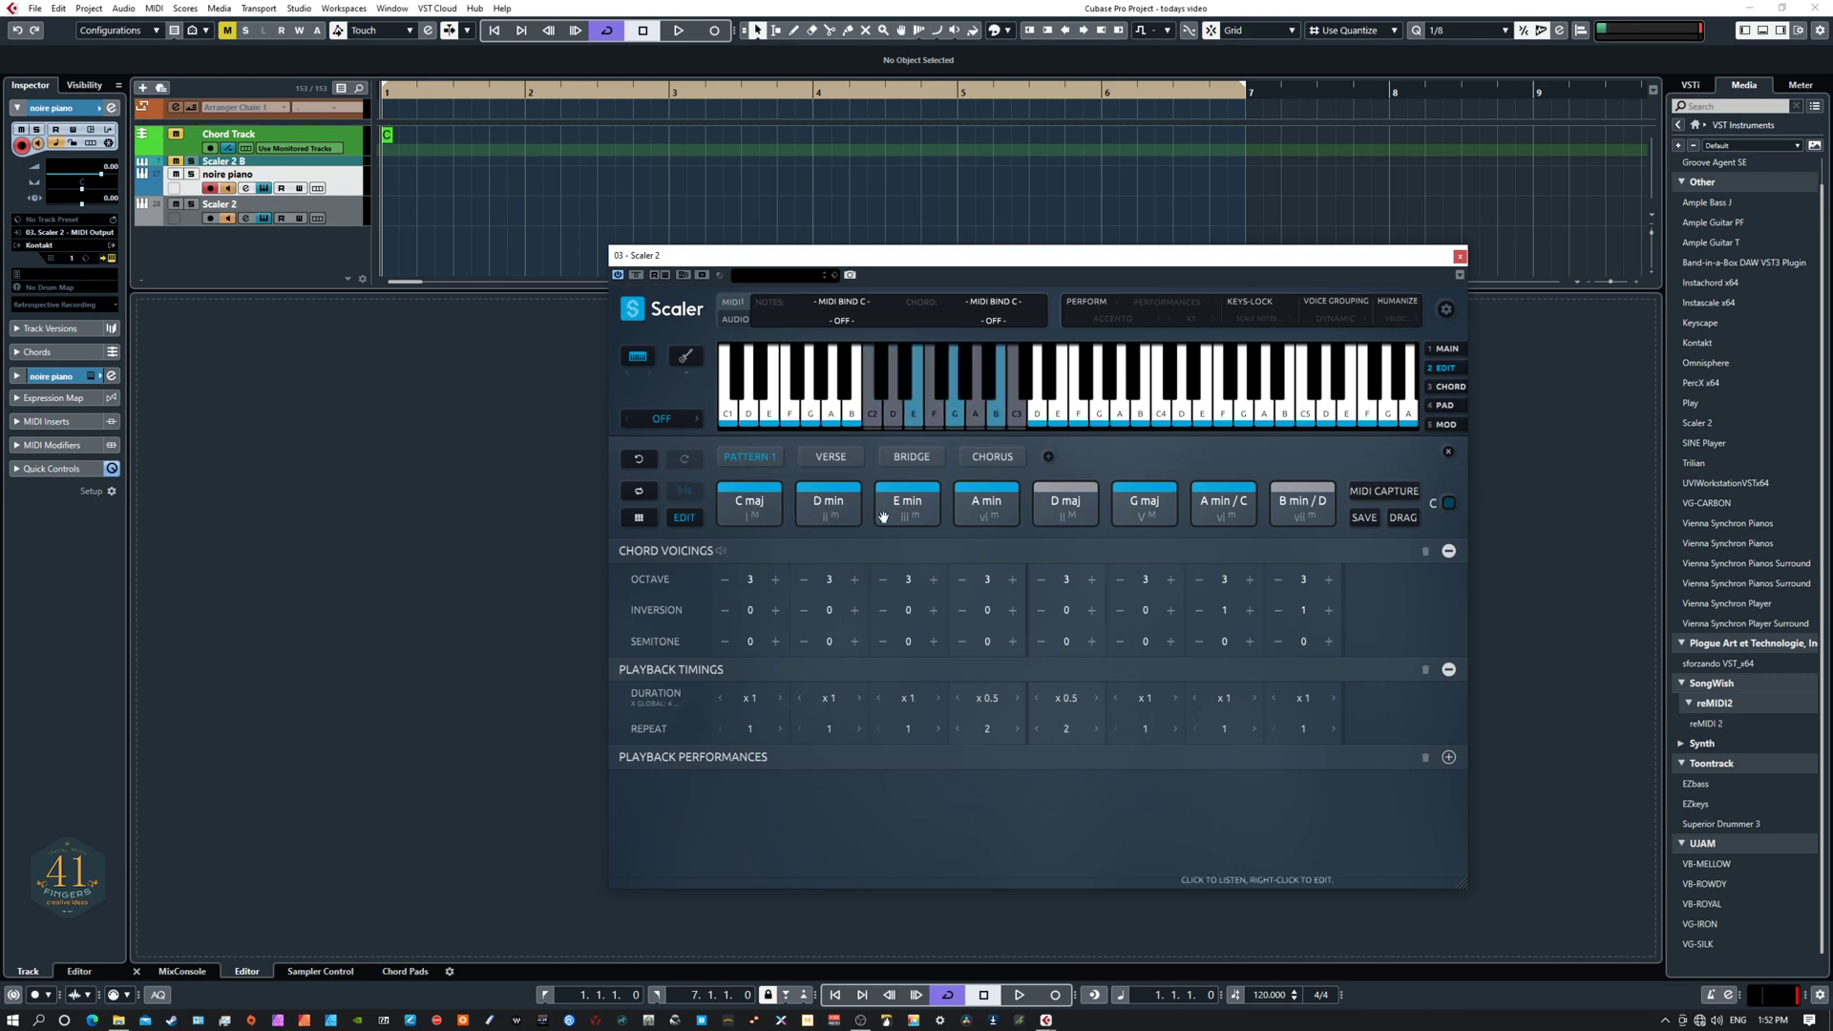
Step: Expand the playback performances, look over the patterns in the chord pads view, return to the chord settings and briefly play the progression
click(730, 758)
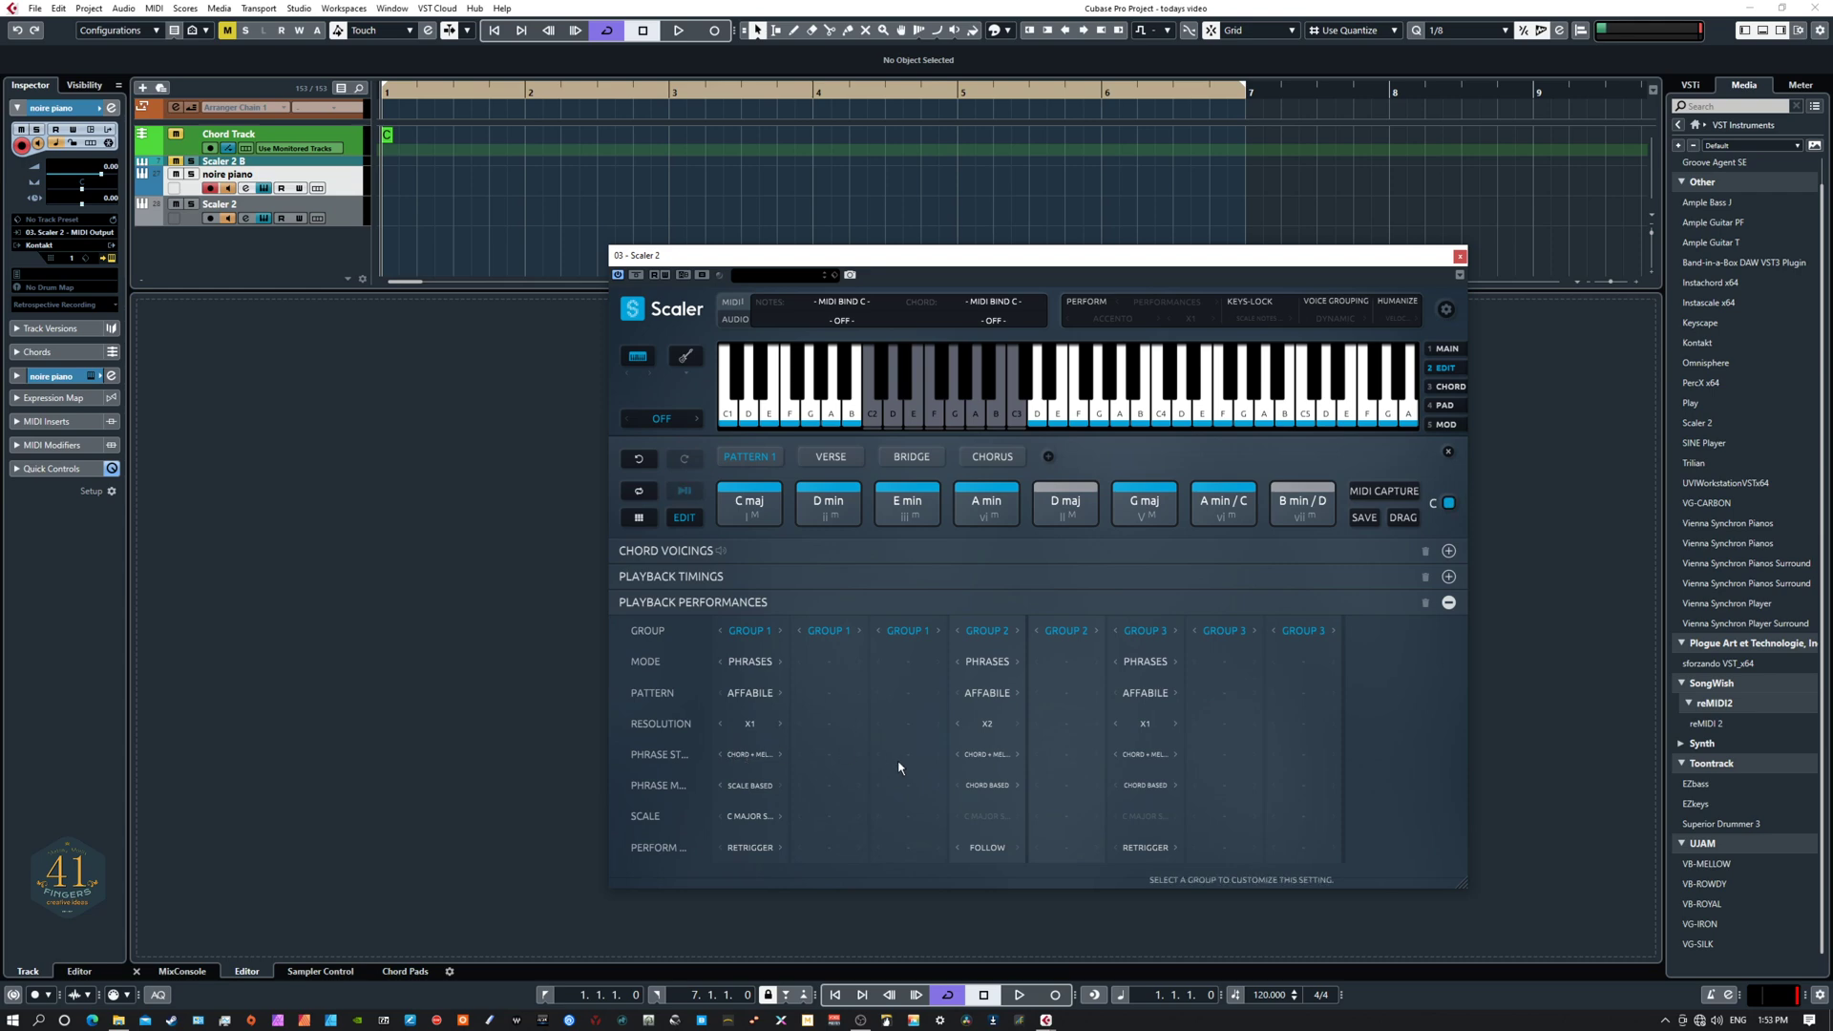
click(639, 517)
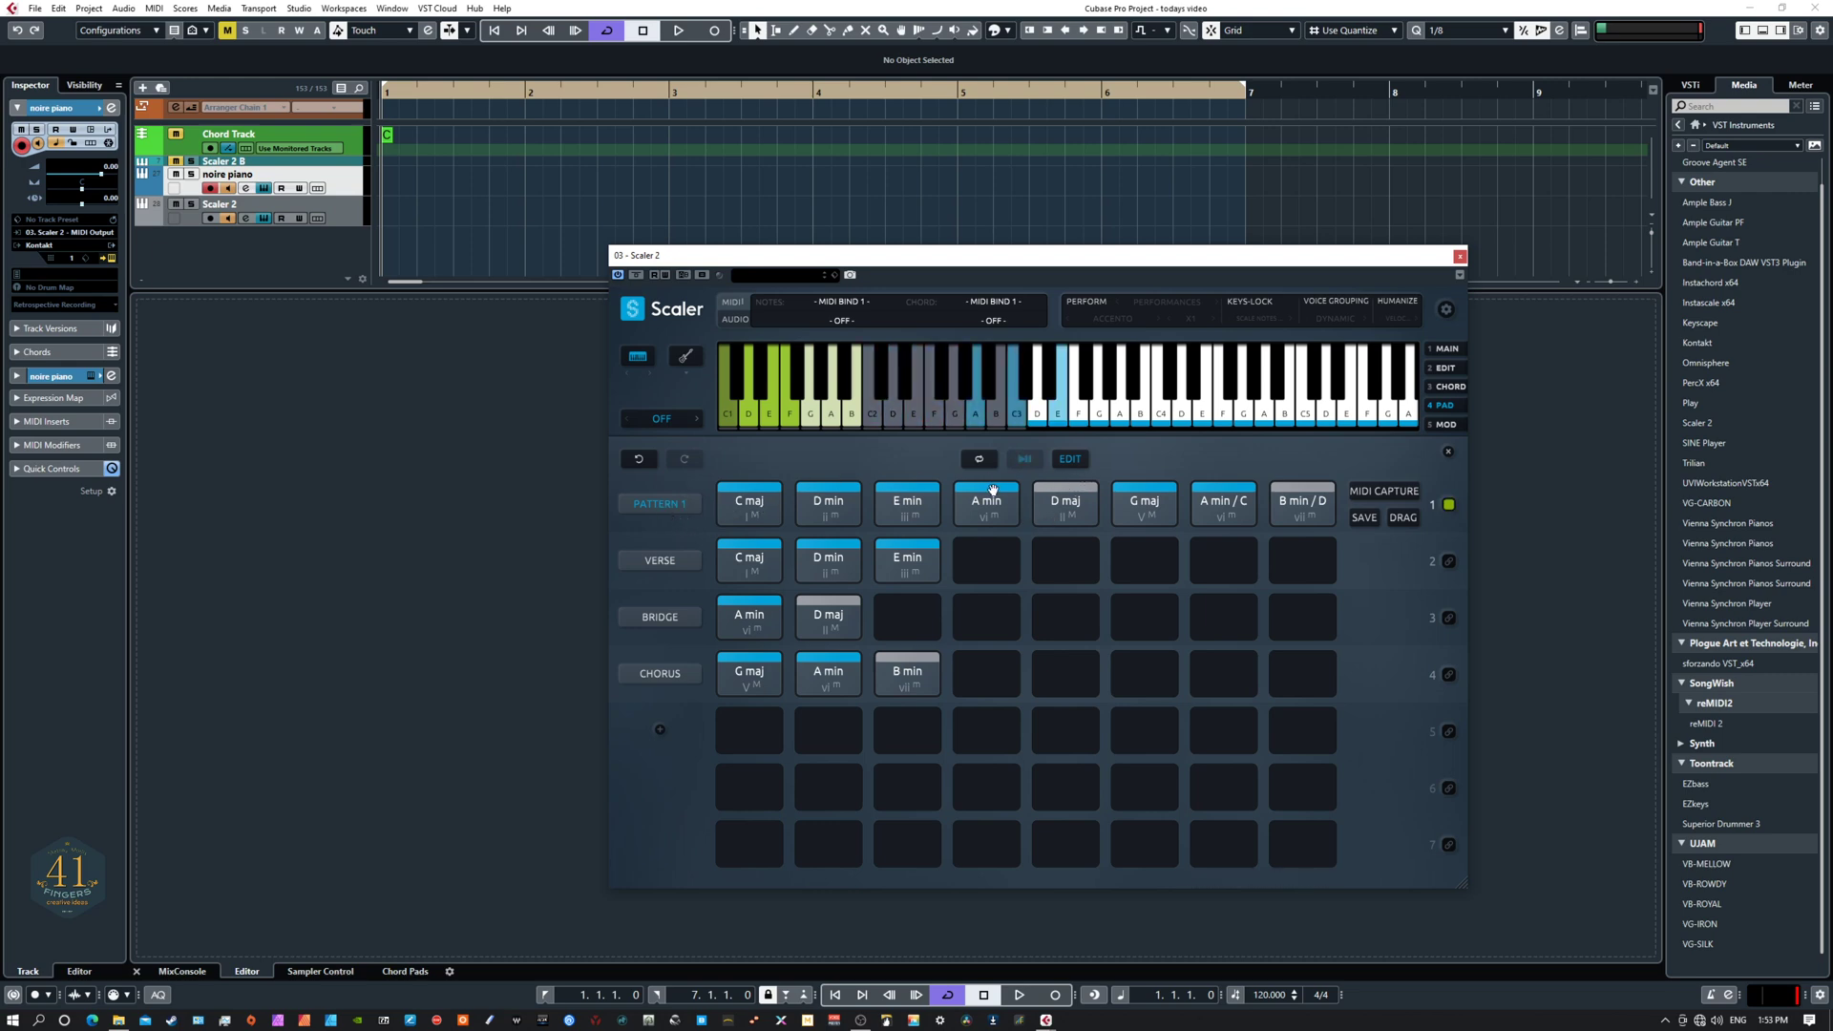
click(1069, 458)
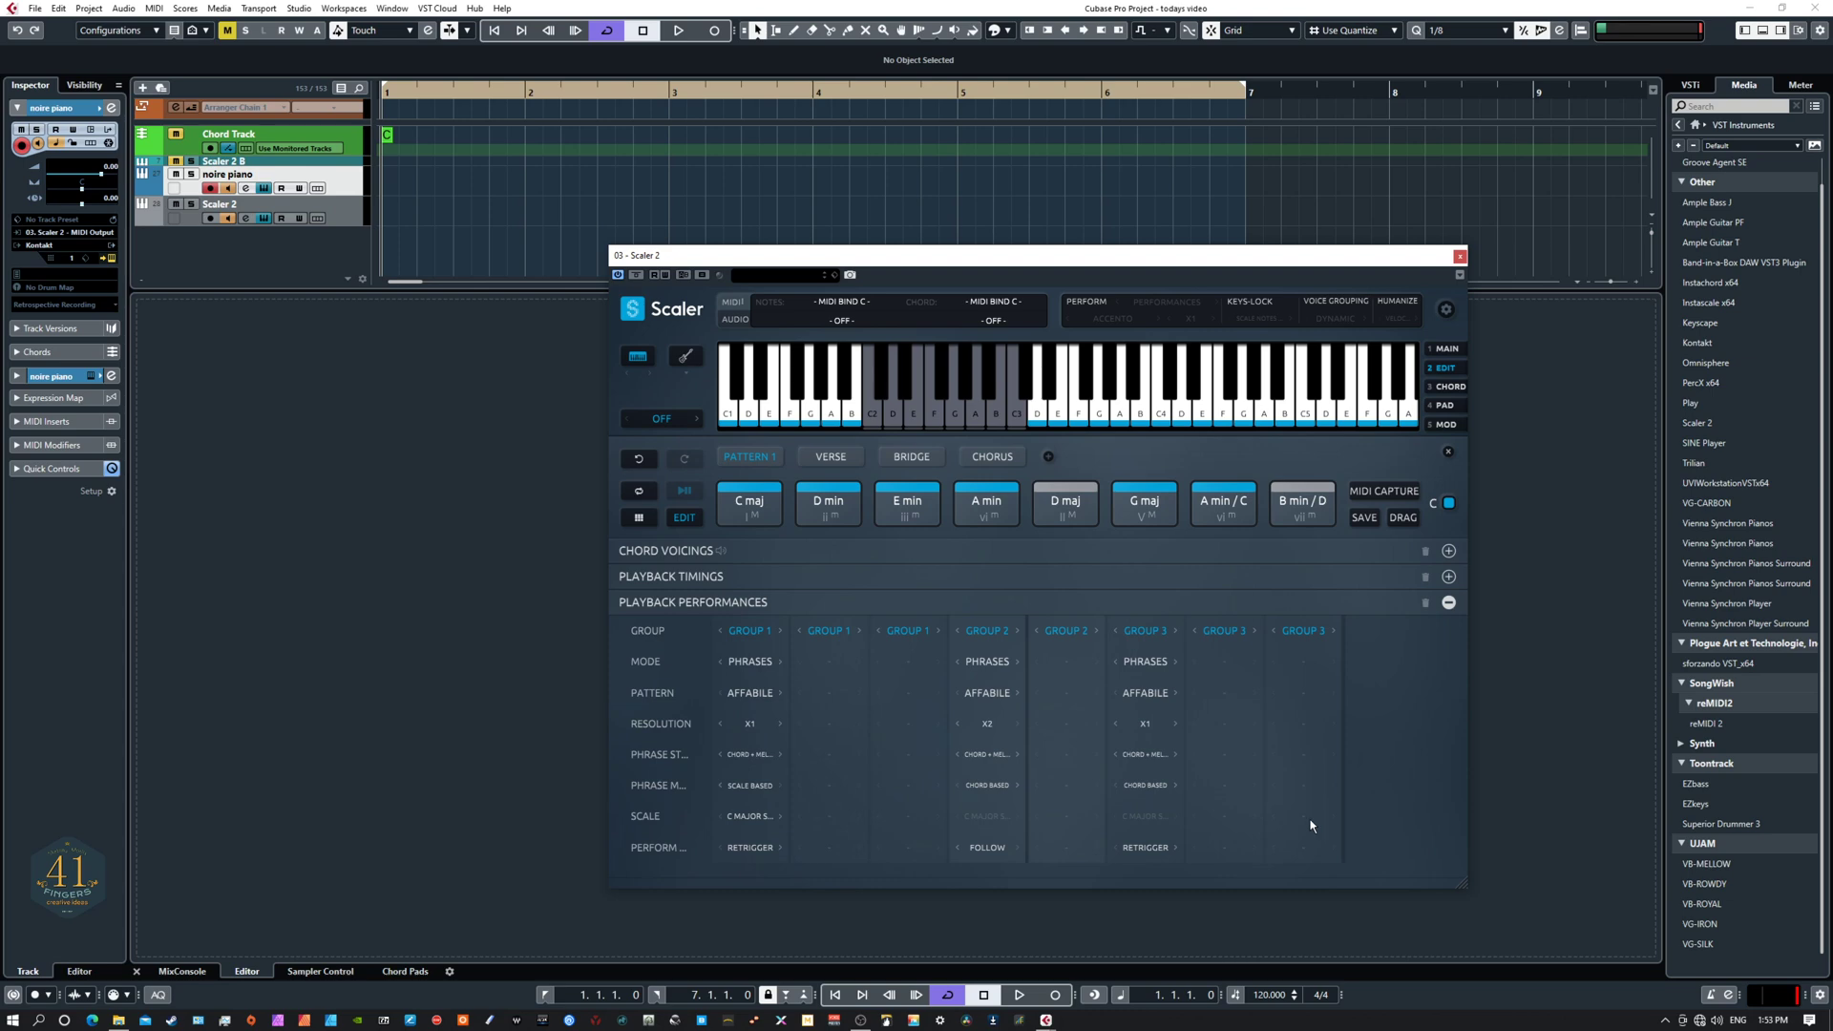
key(space)
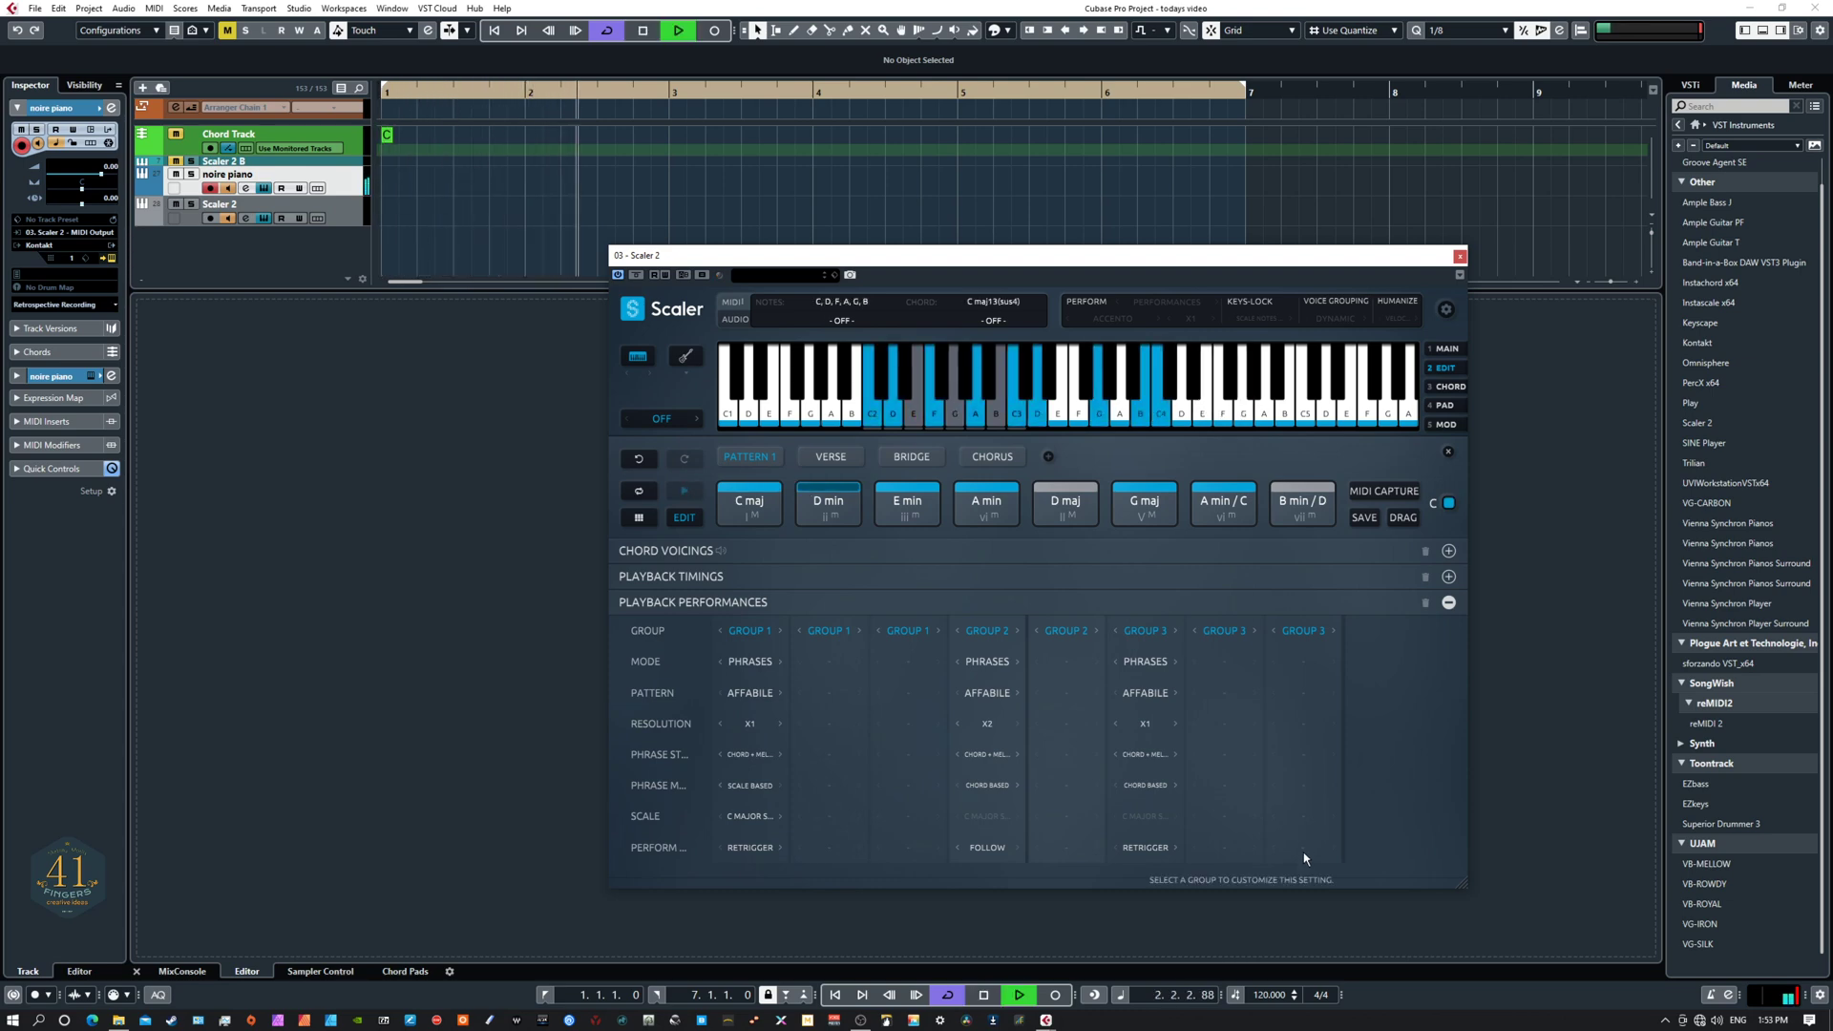
key(space)
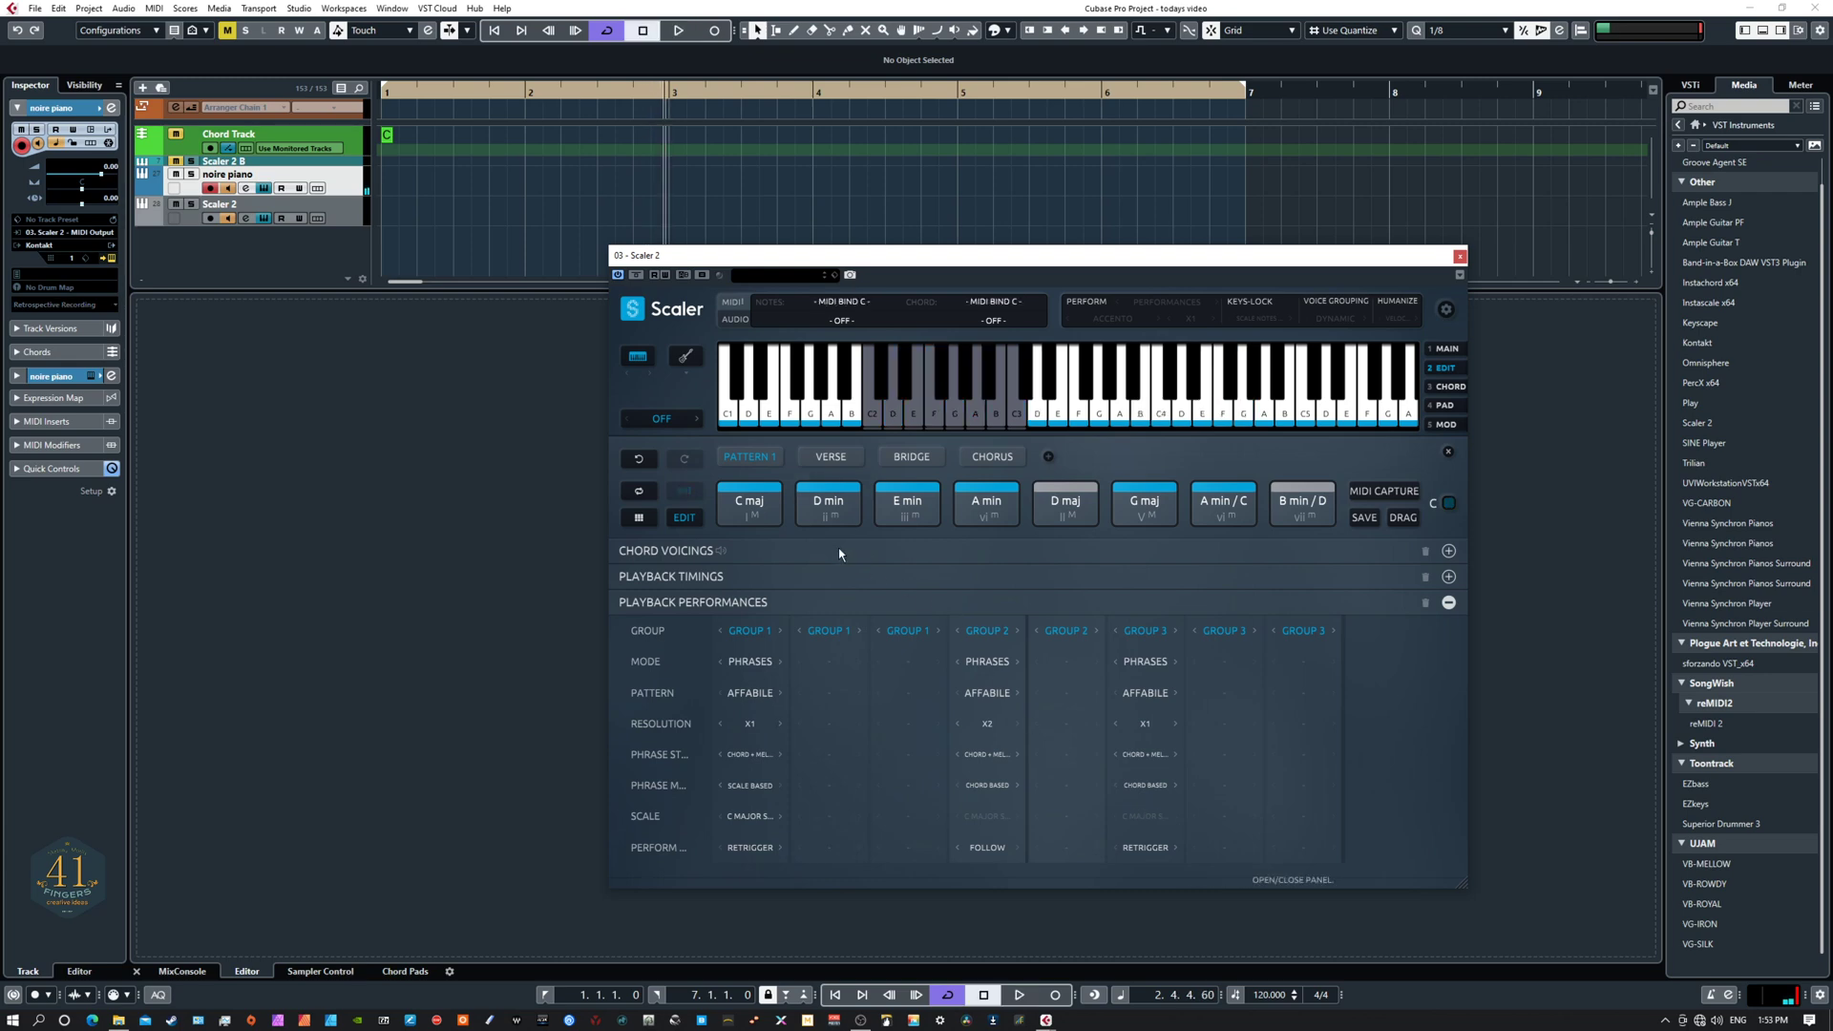
Step: Set the phrase style of Group 1 and Group 3 to Melody and briefly play the progression
click(750, 755)
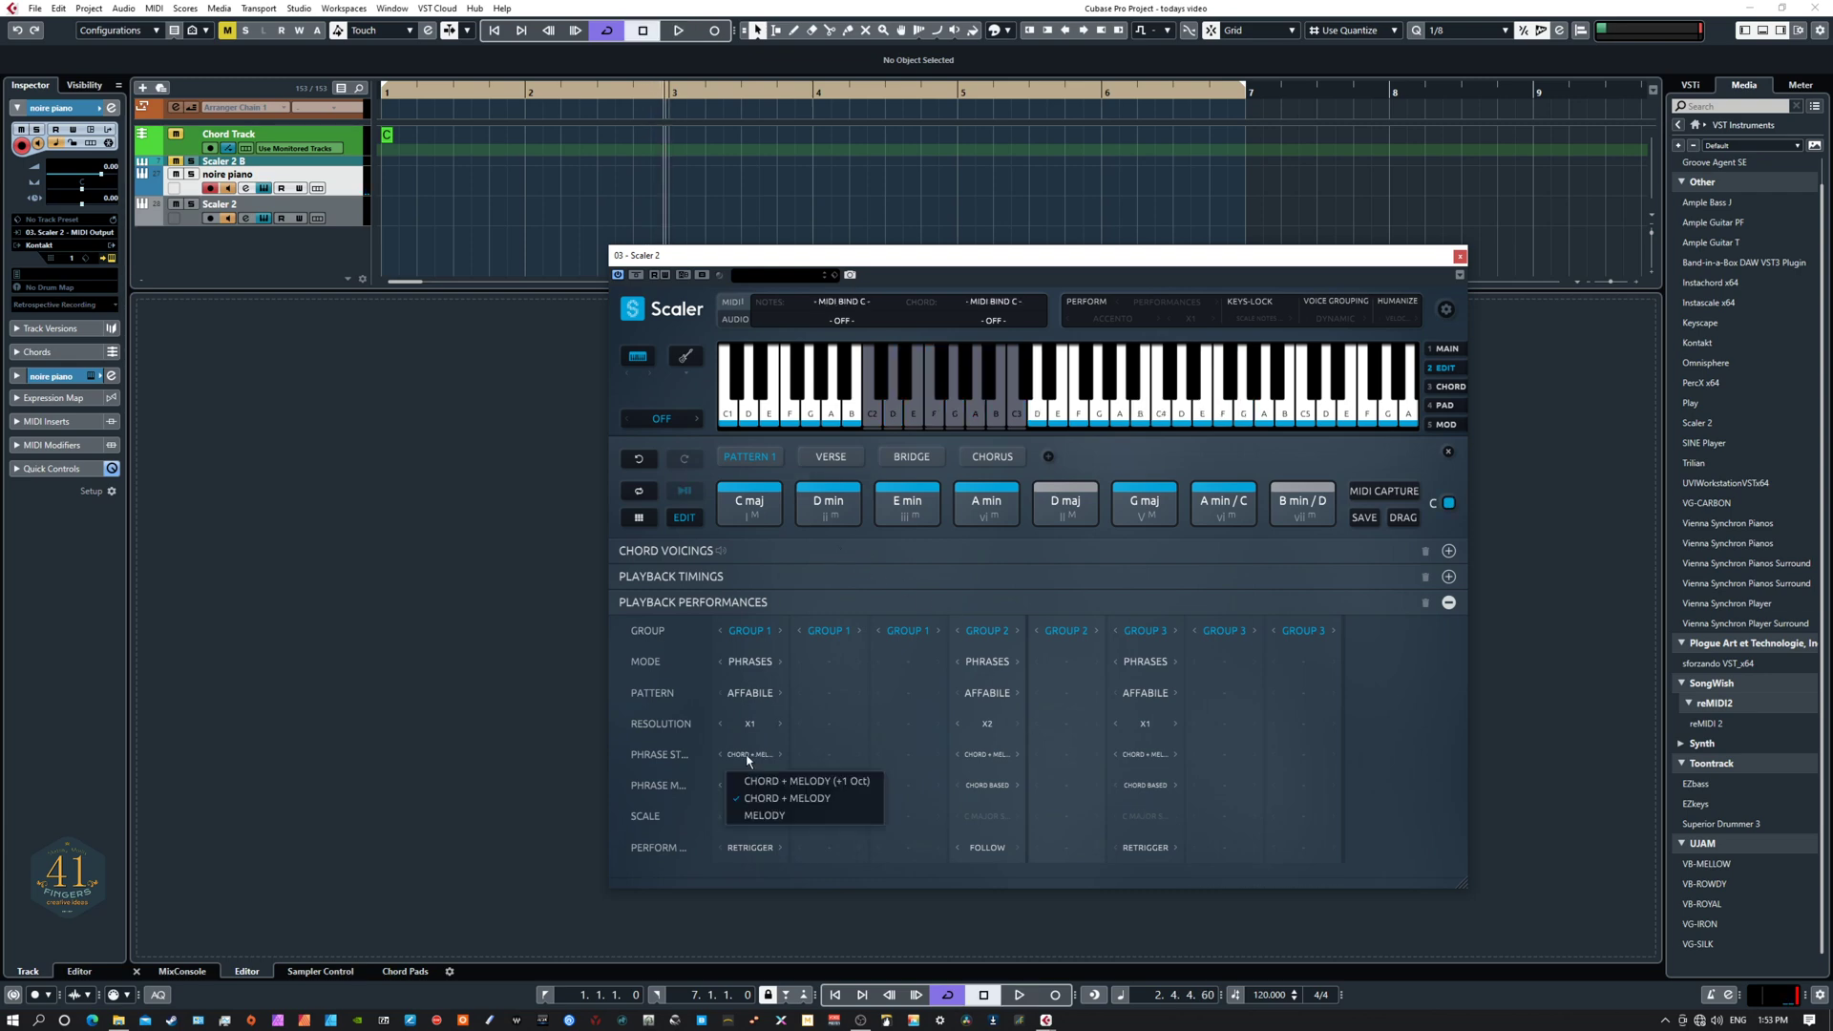
click(764, 817)
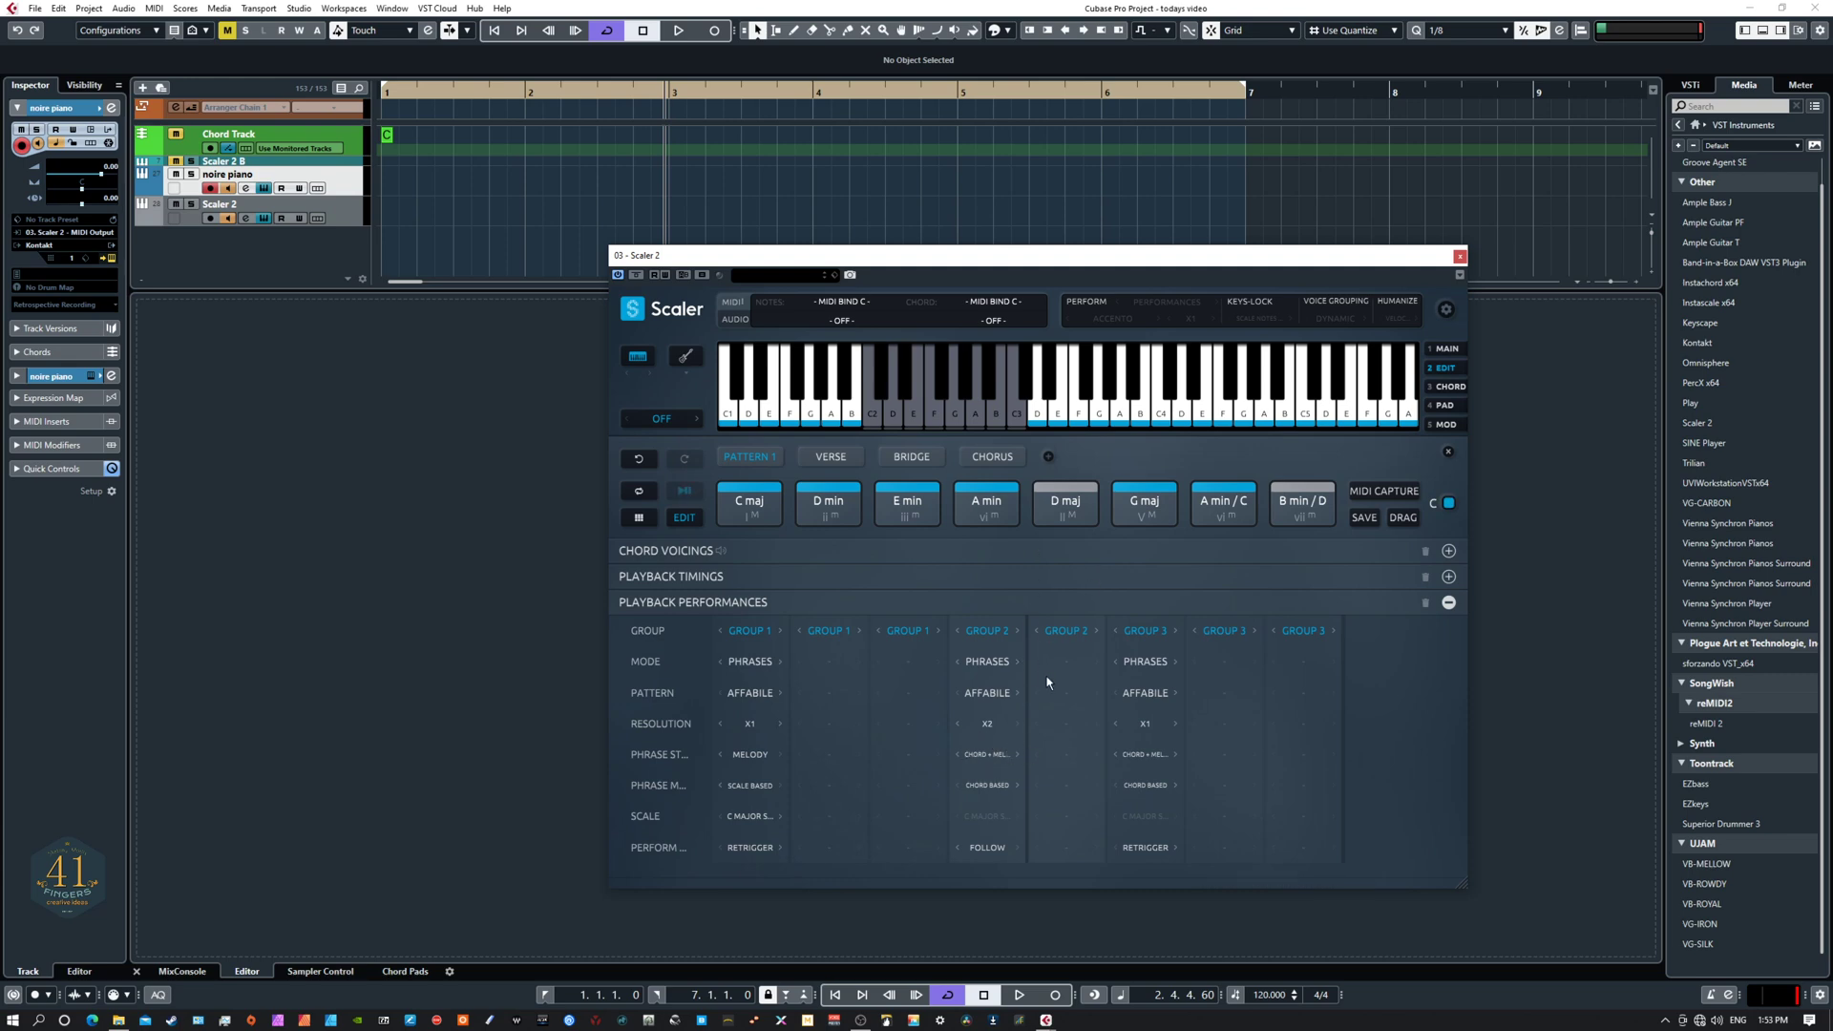
click(1142, 755)
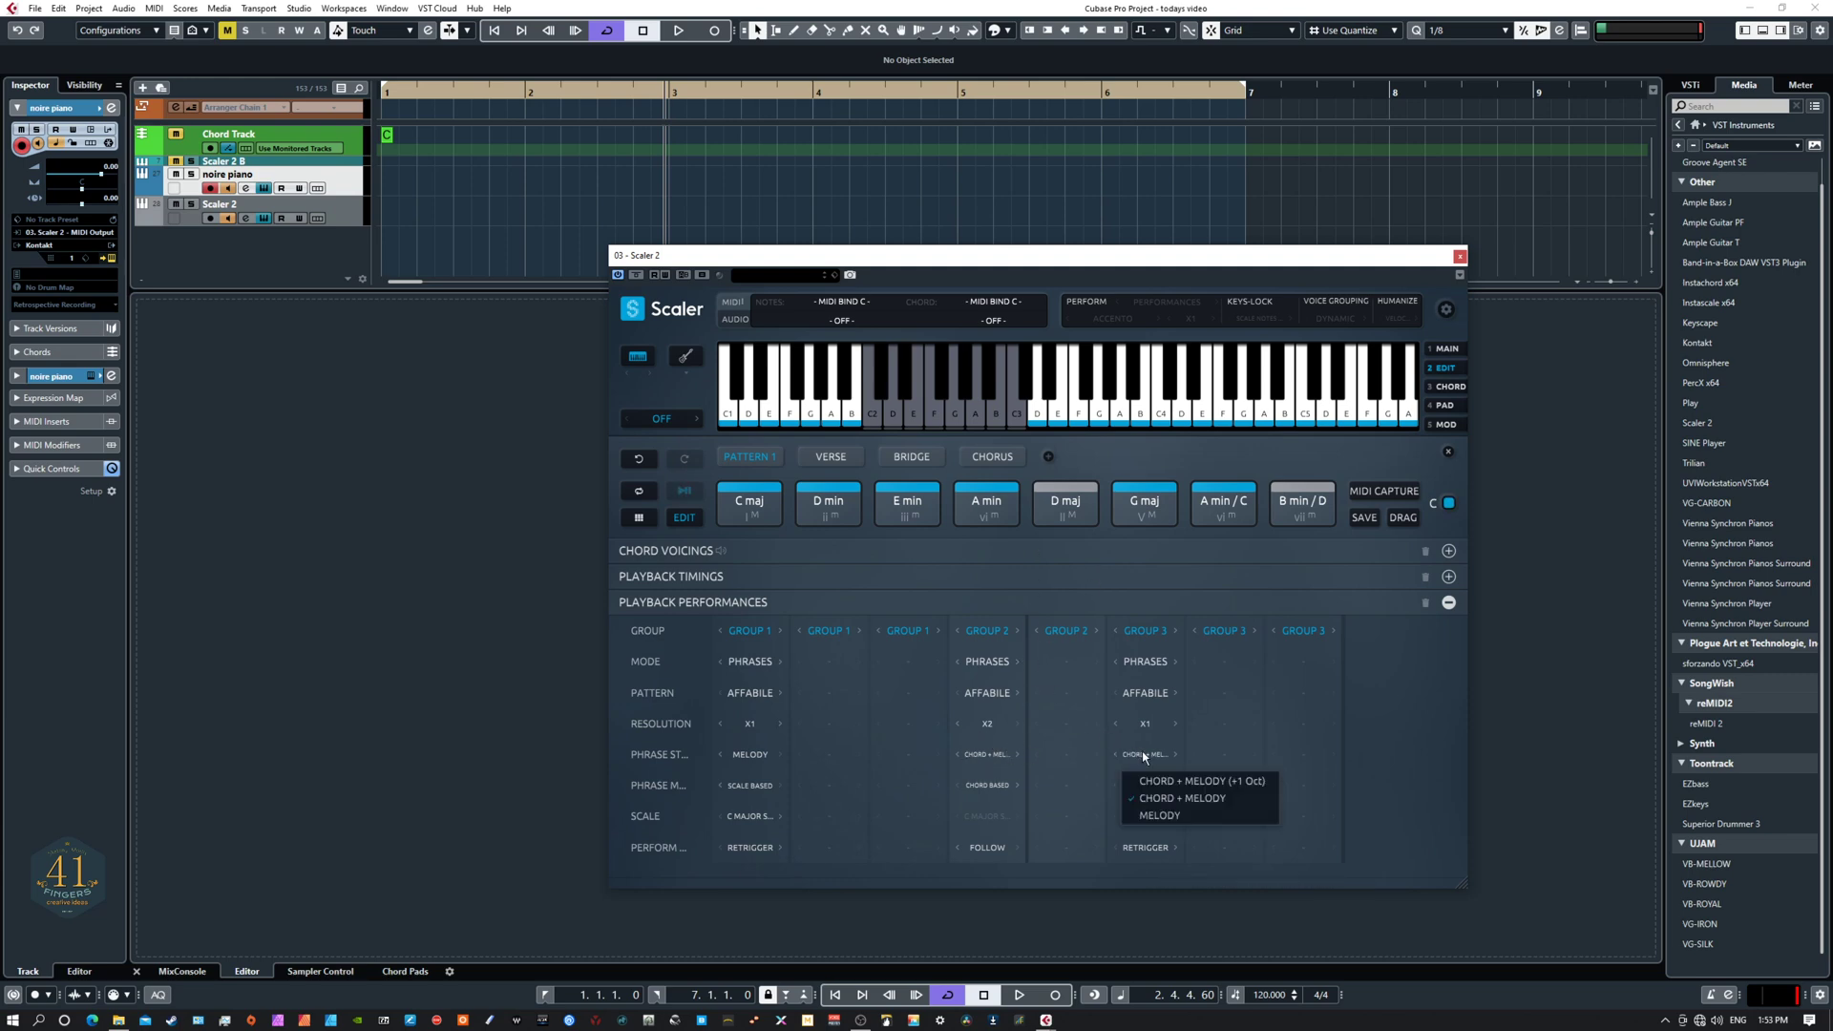
click(1176, 816)
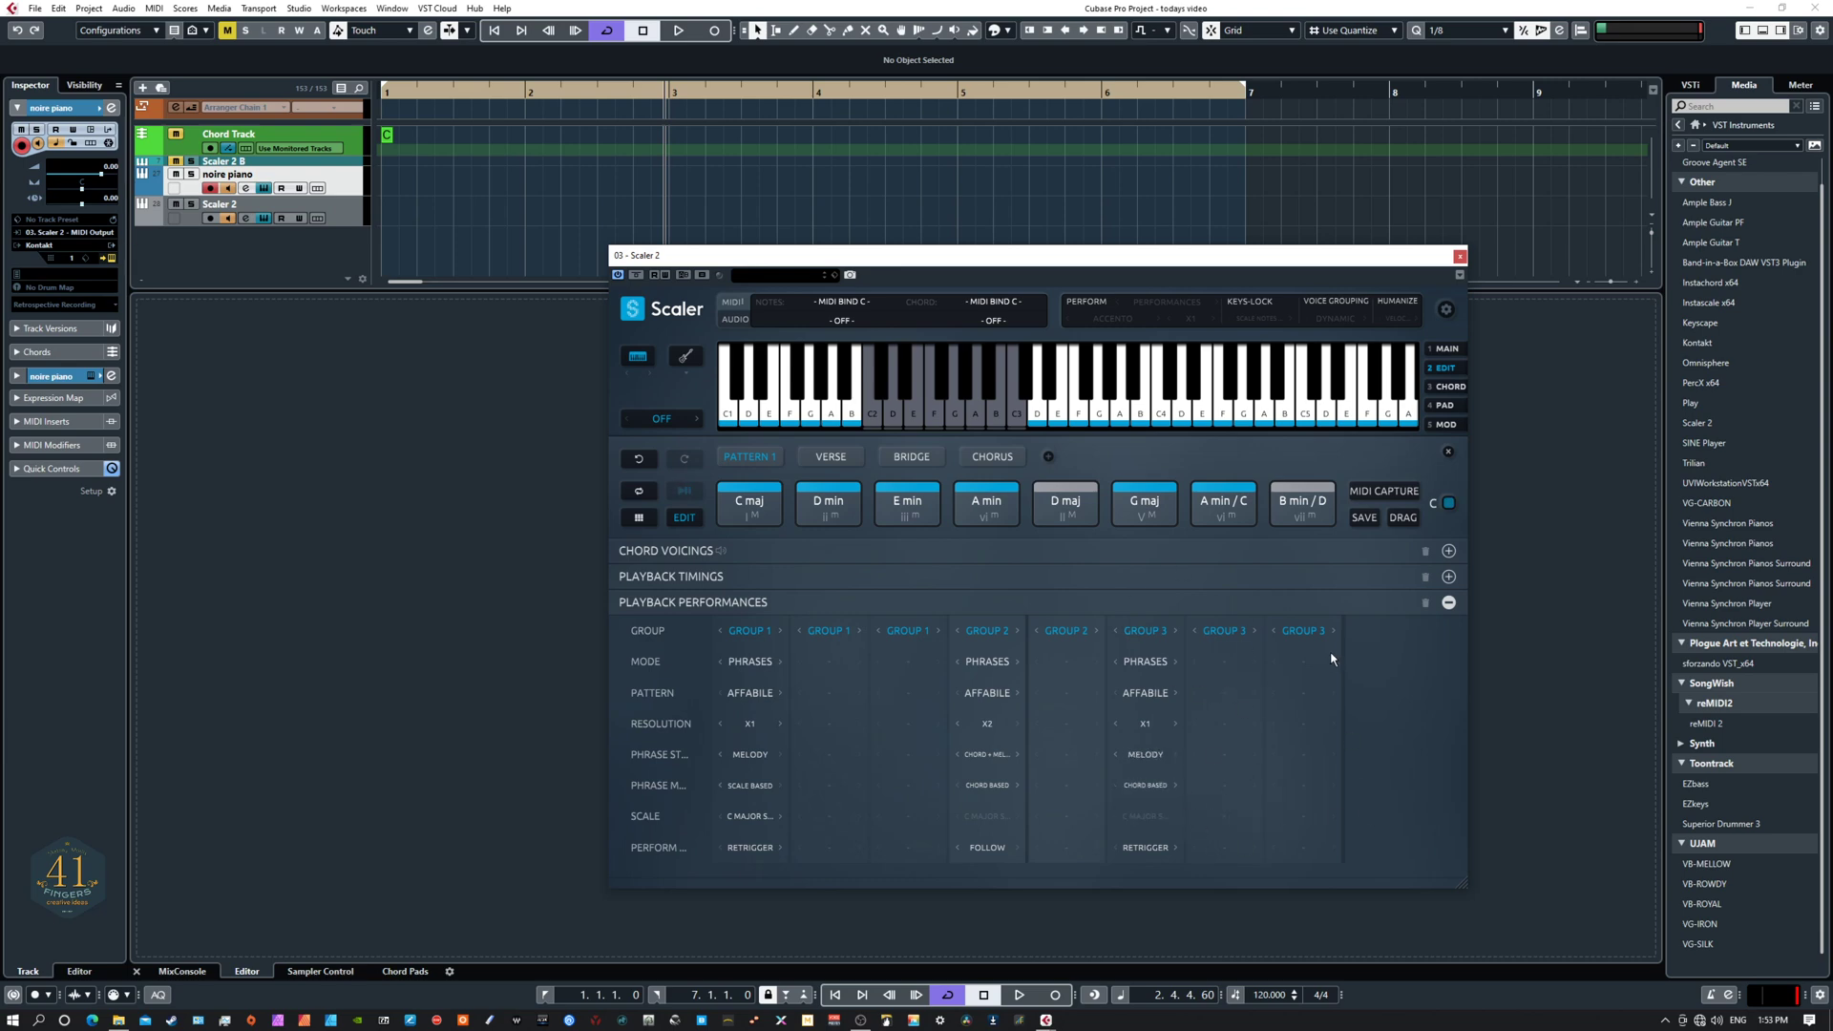
key(space)
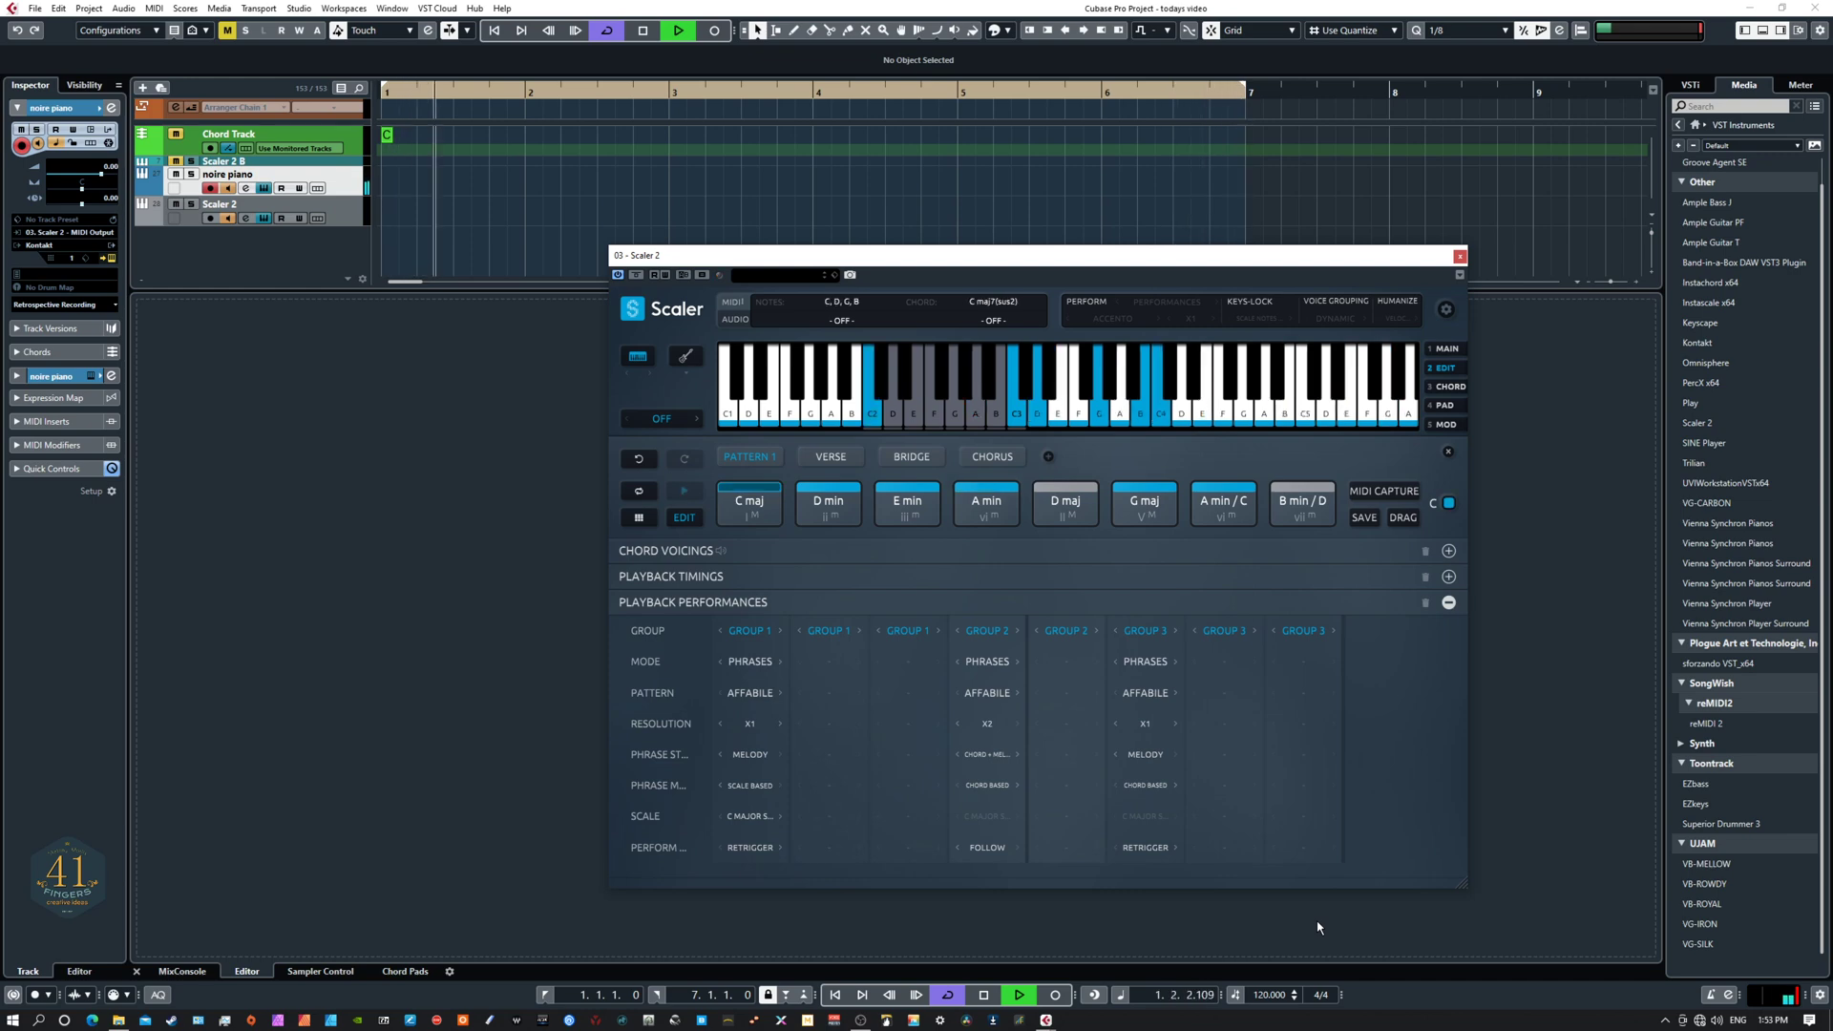
key(space)
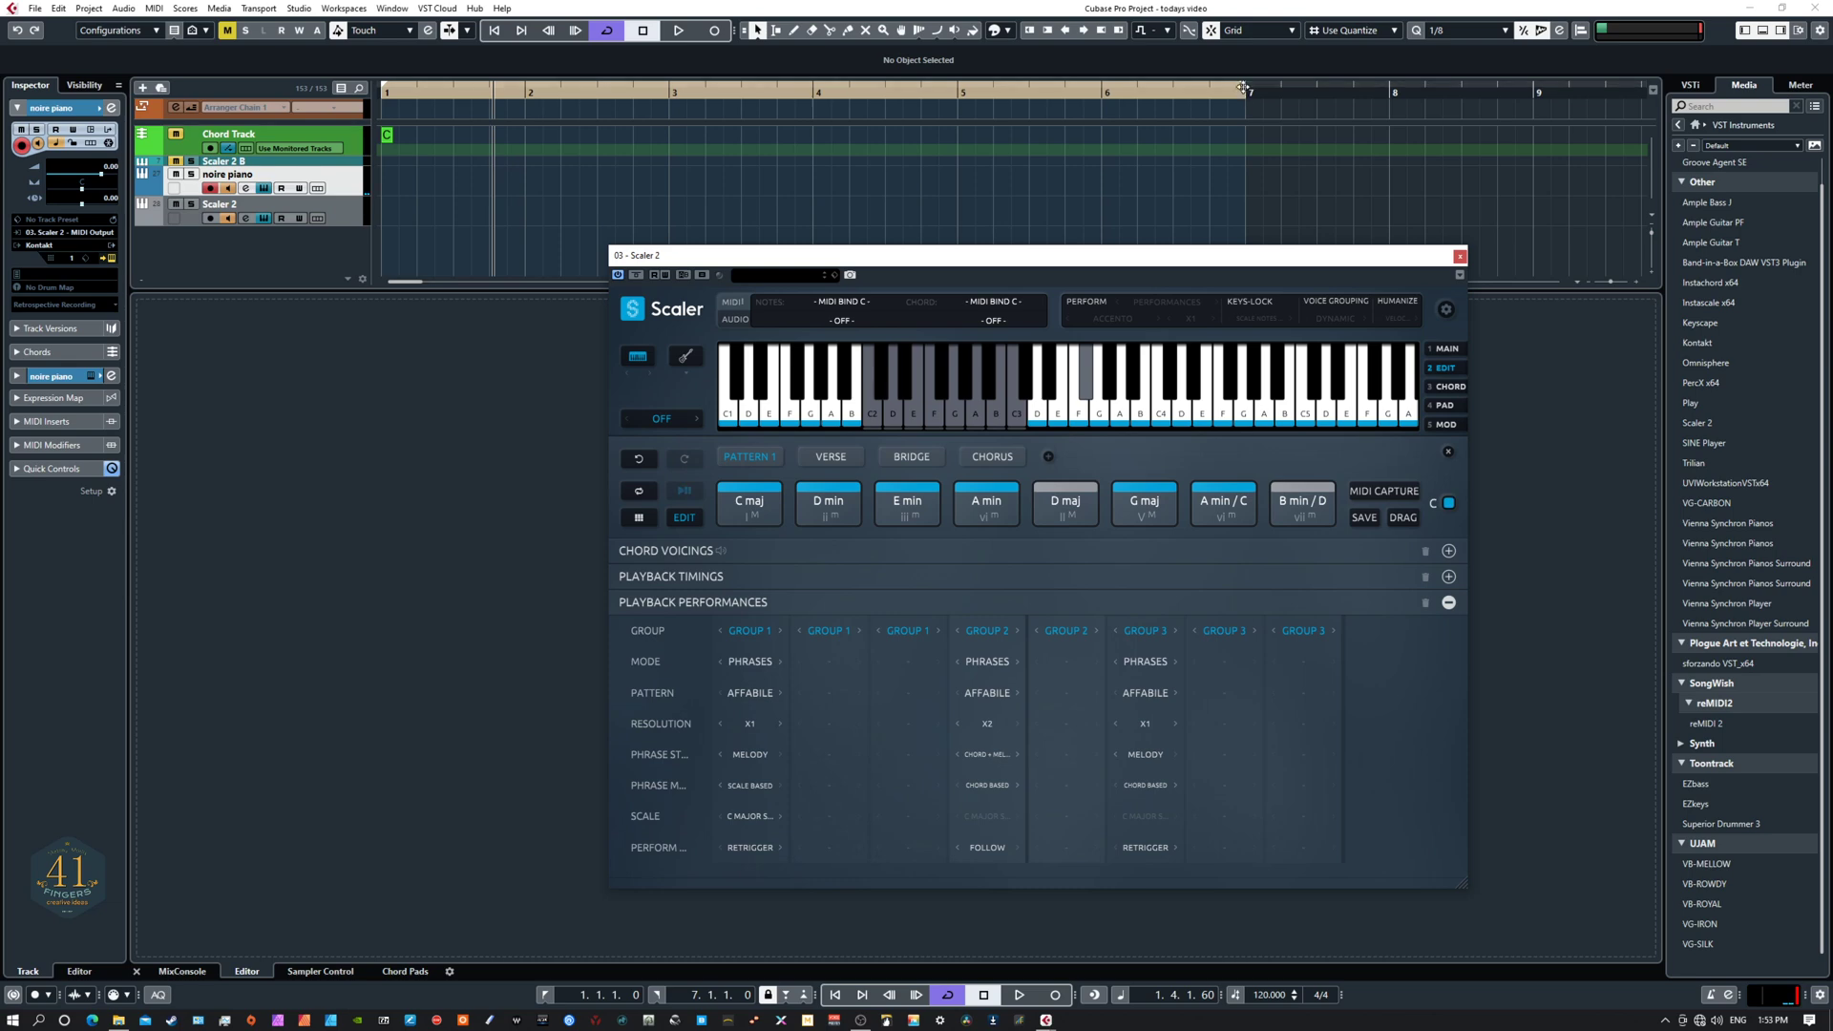
Step: Extend the project's cycle range to 13.2.1.0 and deactivate cycle playback
drag(1554, 124, 1658, 114)
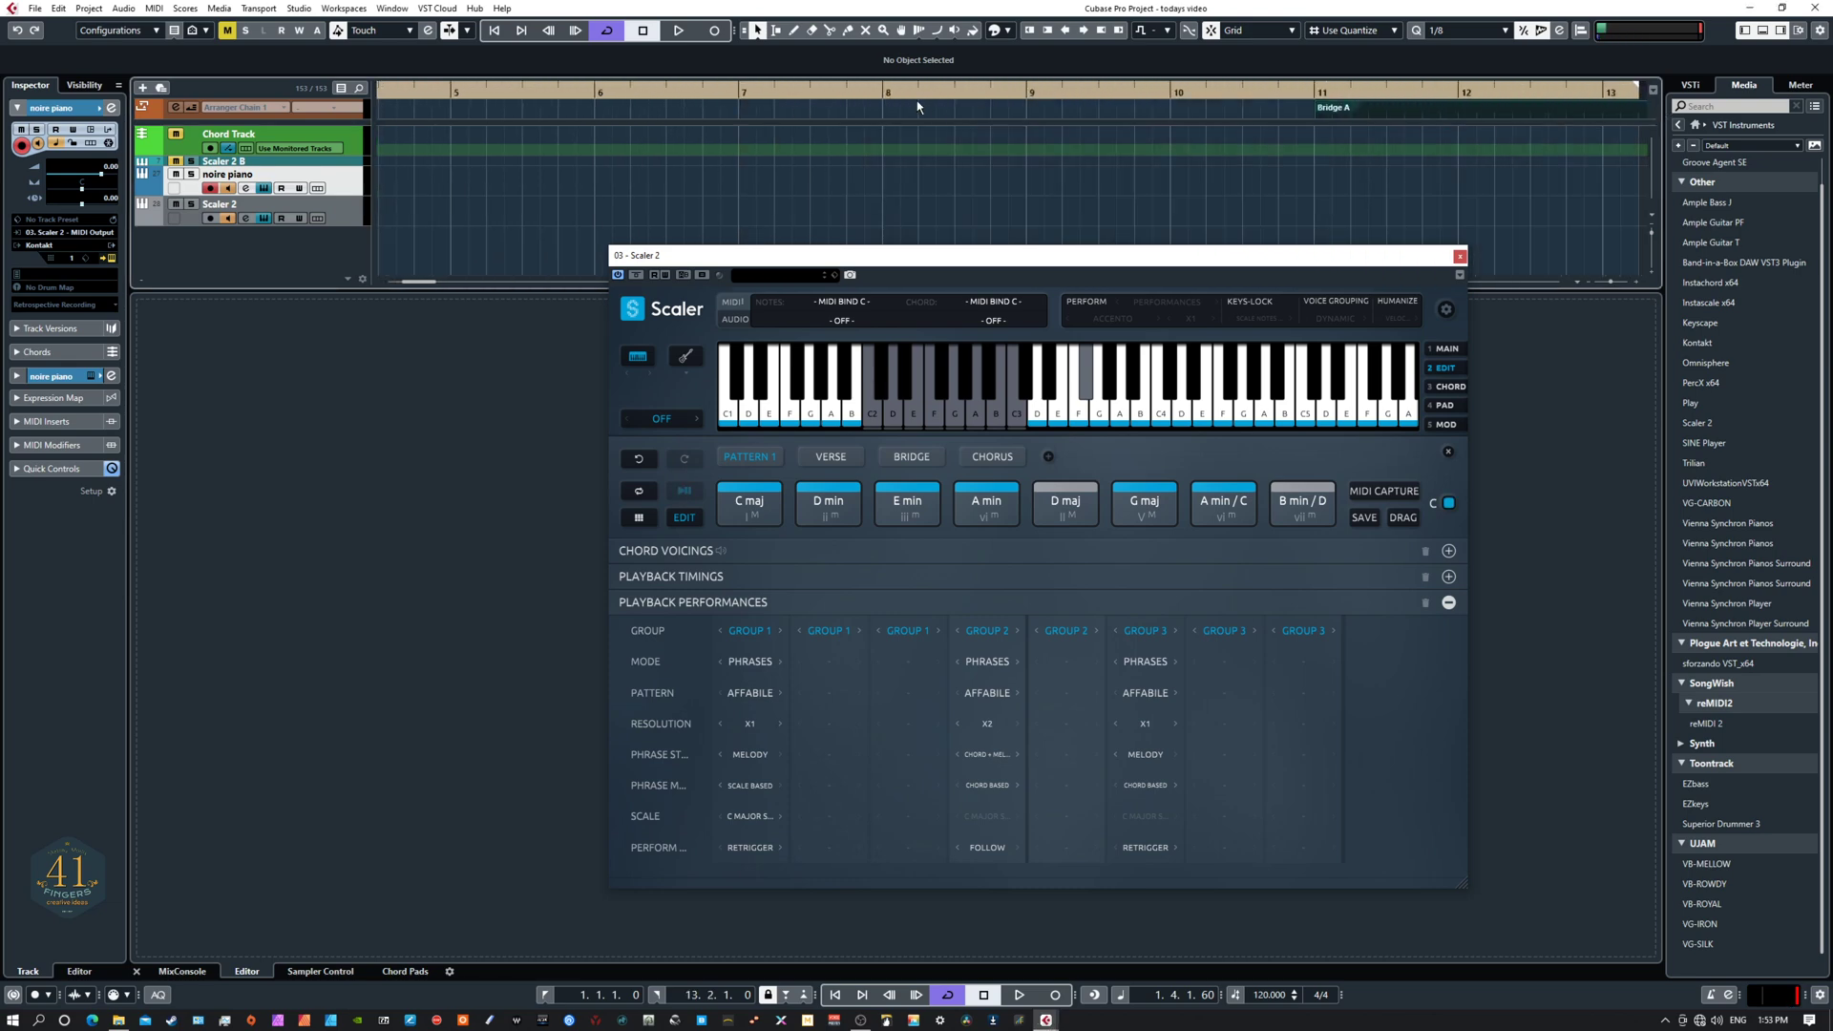
right_click(809, 95)
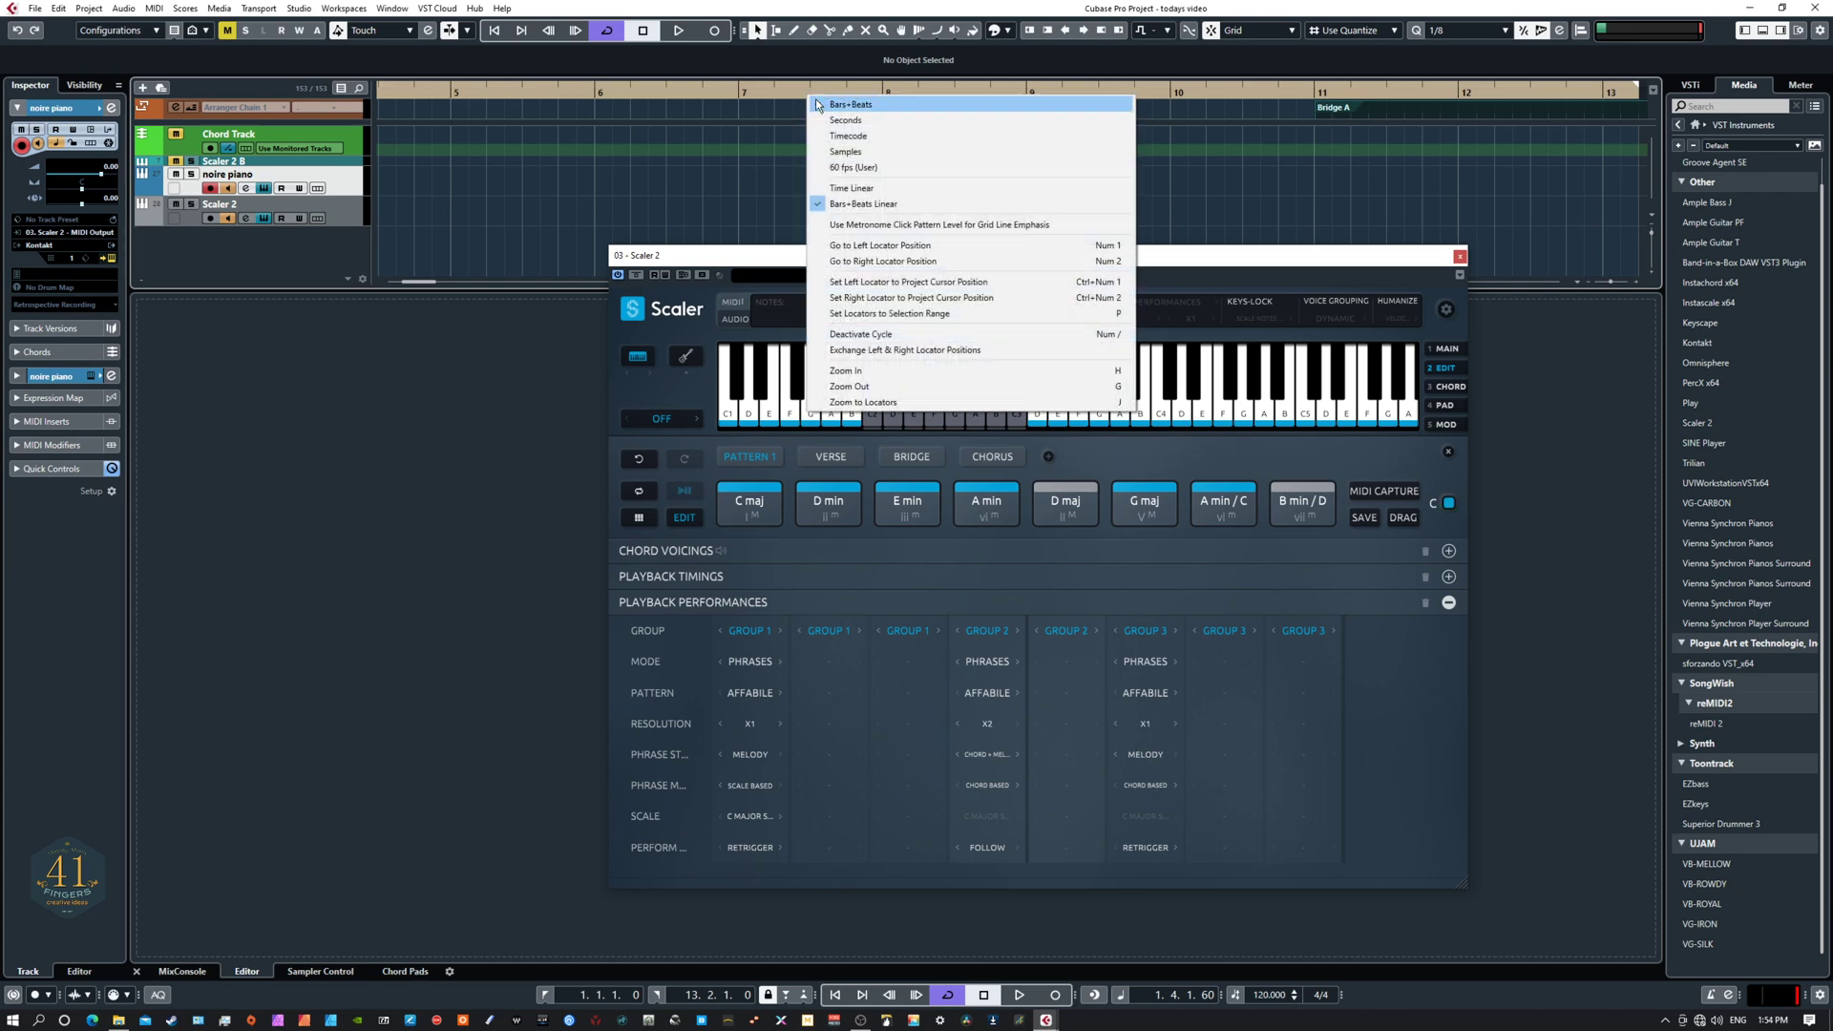
right_click(769, 92)
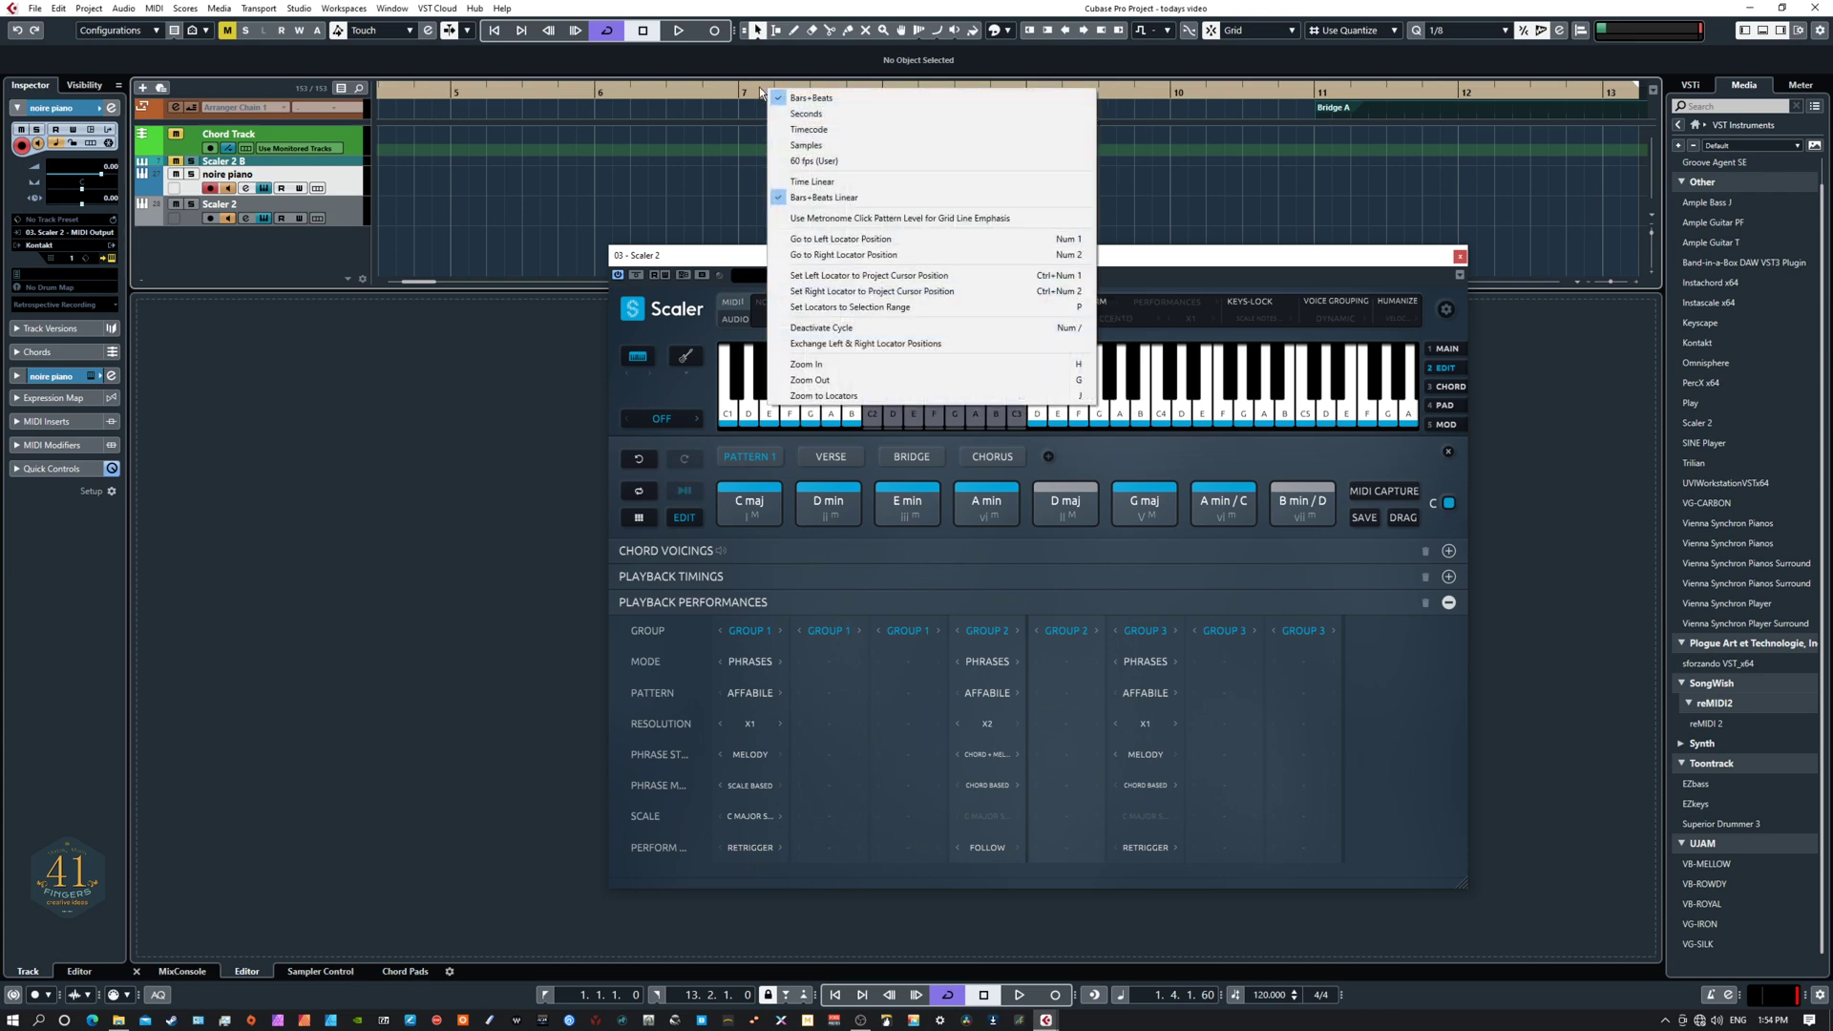
click(761, 91)
click(756, 89)
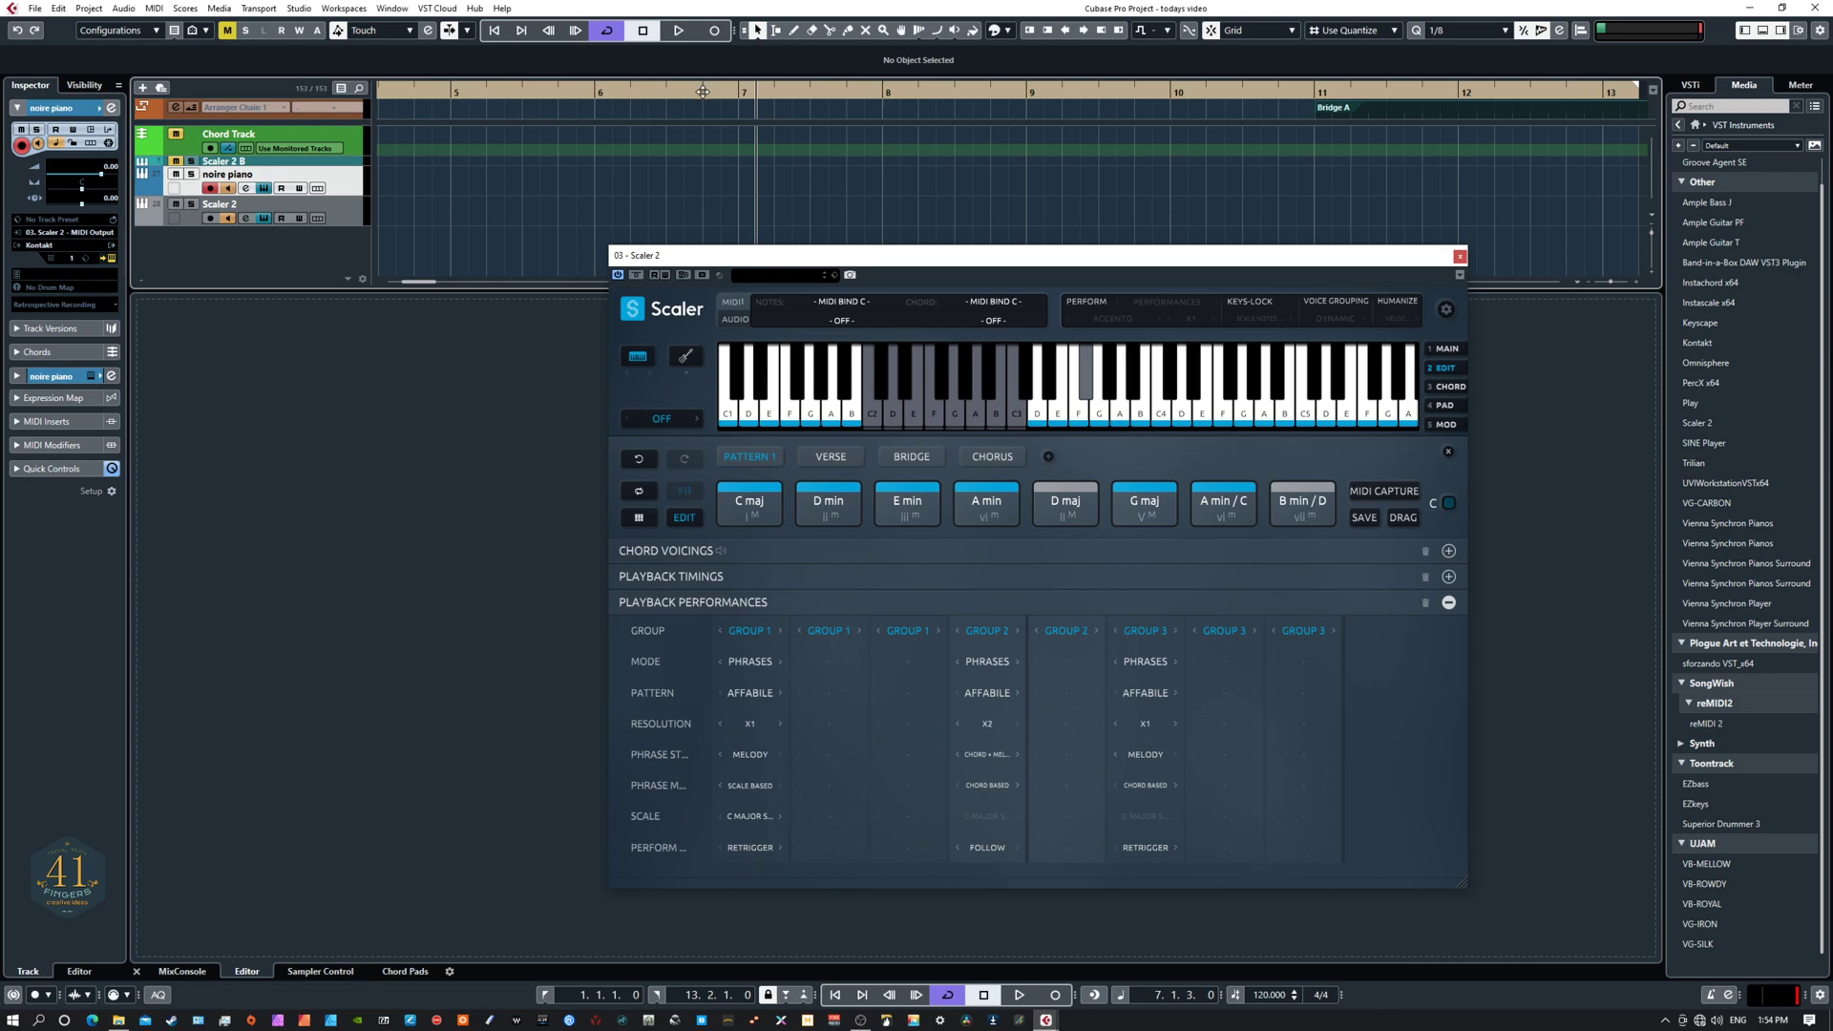
key(KP_Divide)
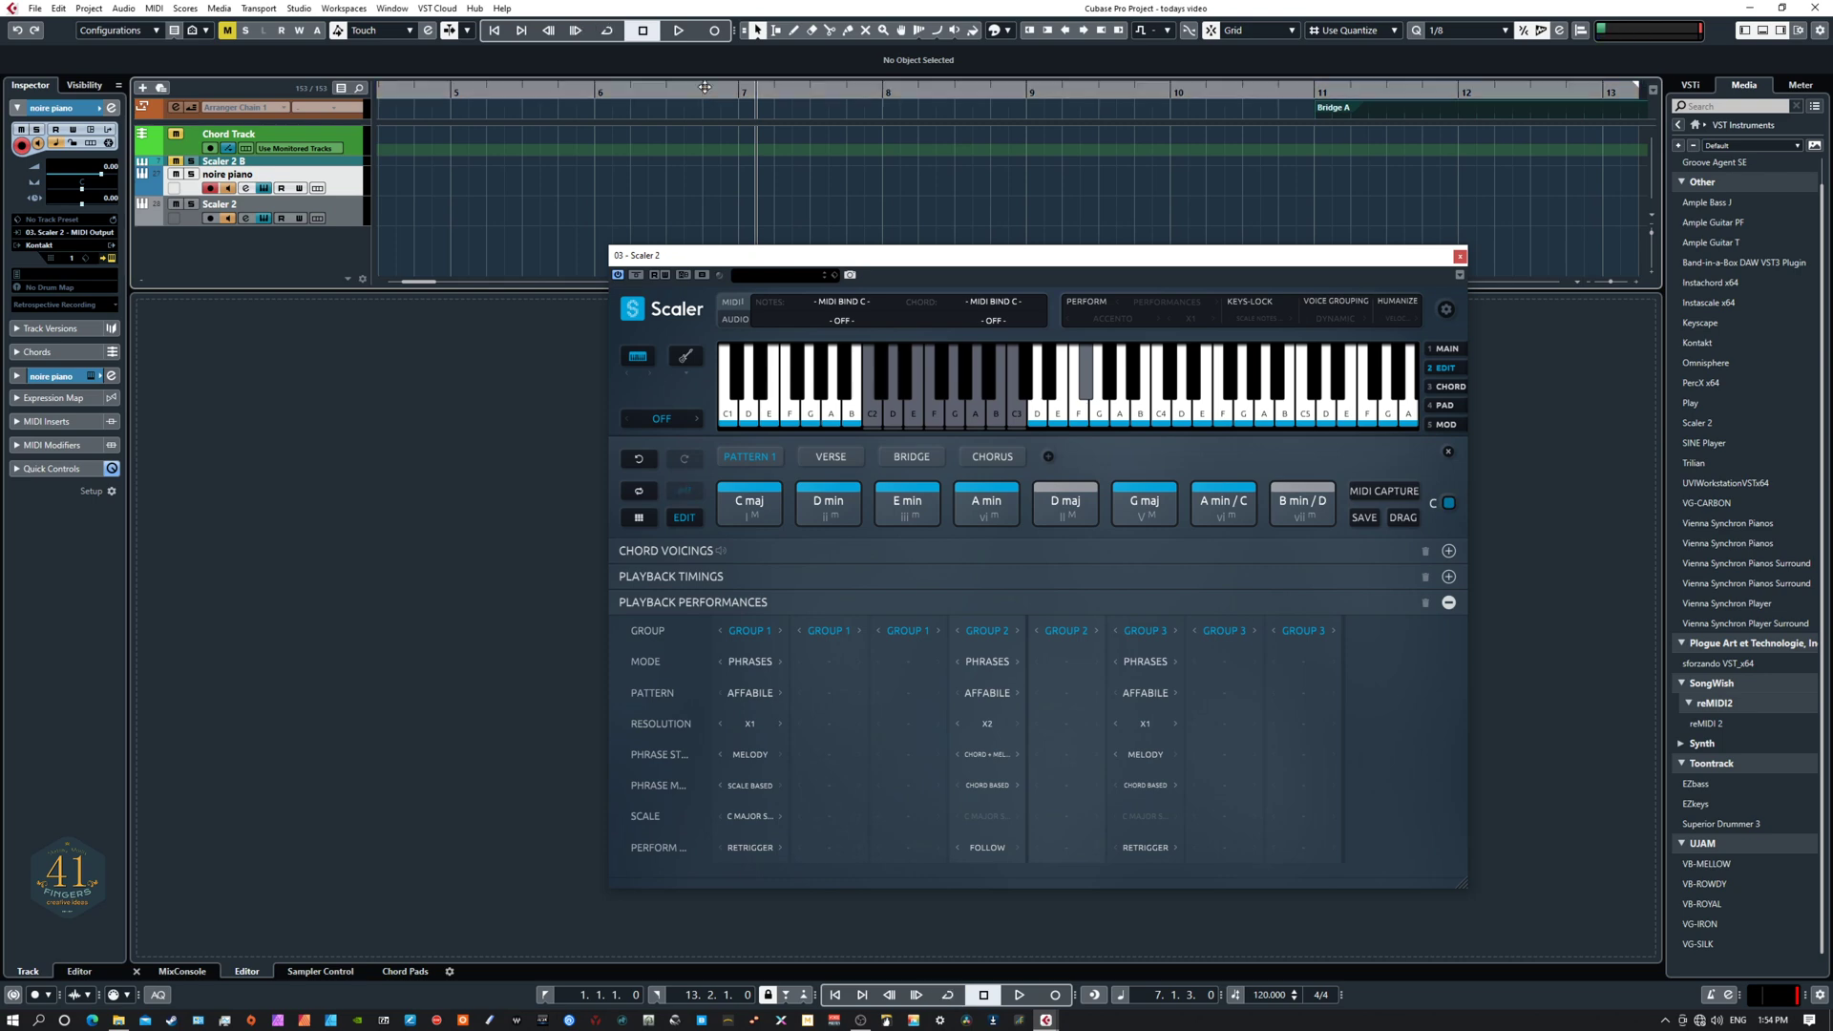
Step: Return the cursor to the project start, play the whole progression without looping, and stop it
scroll(537, 173, left, 5)
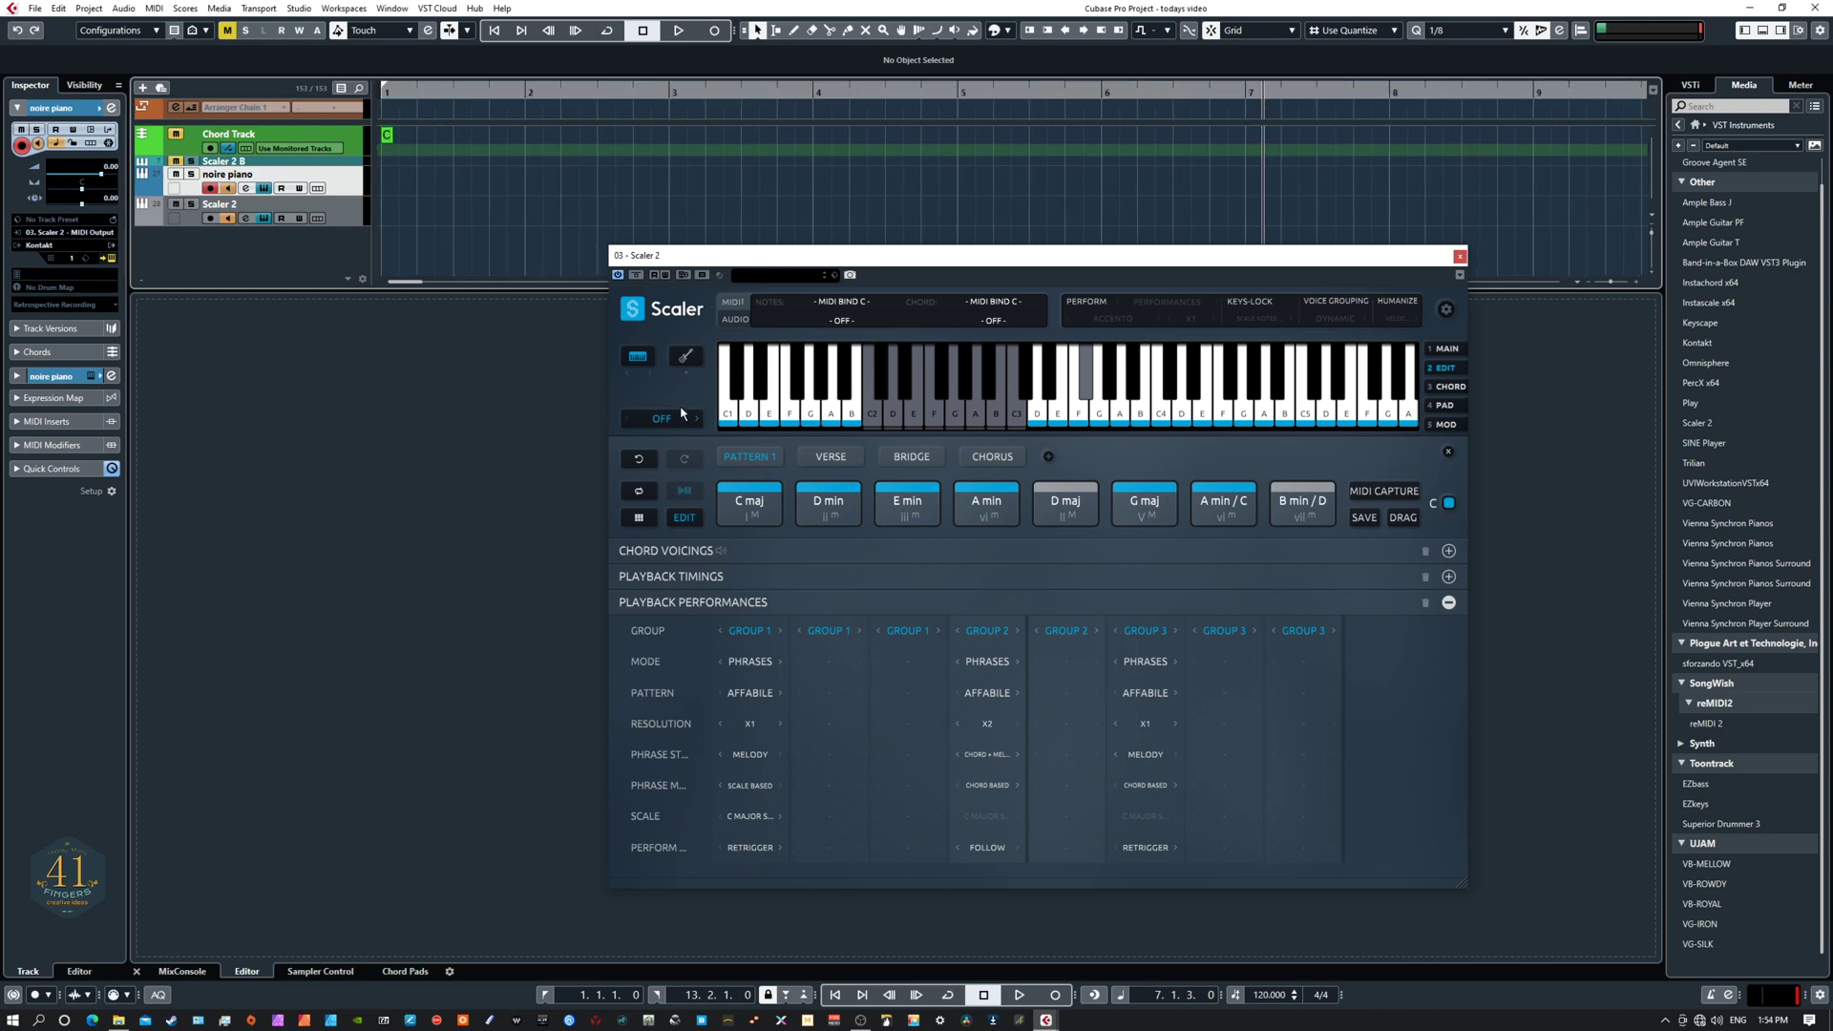
key(Home)
key(space)
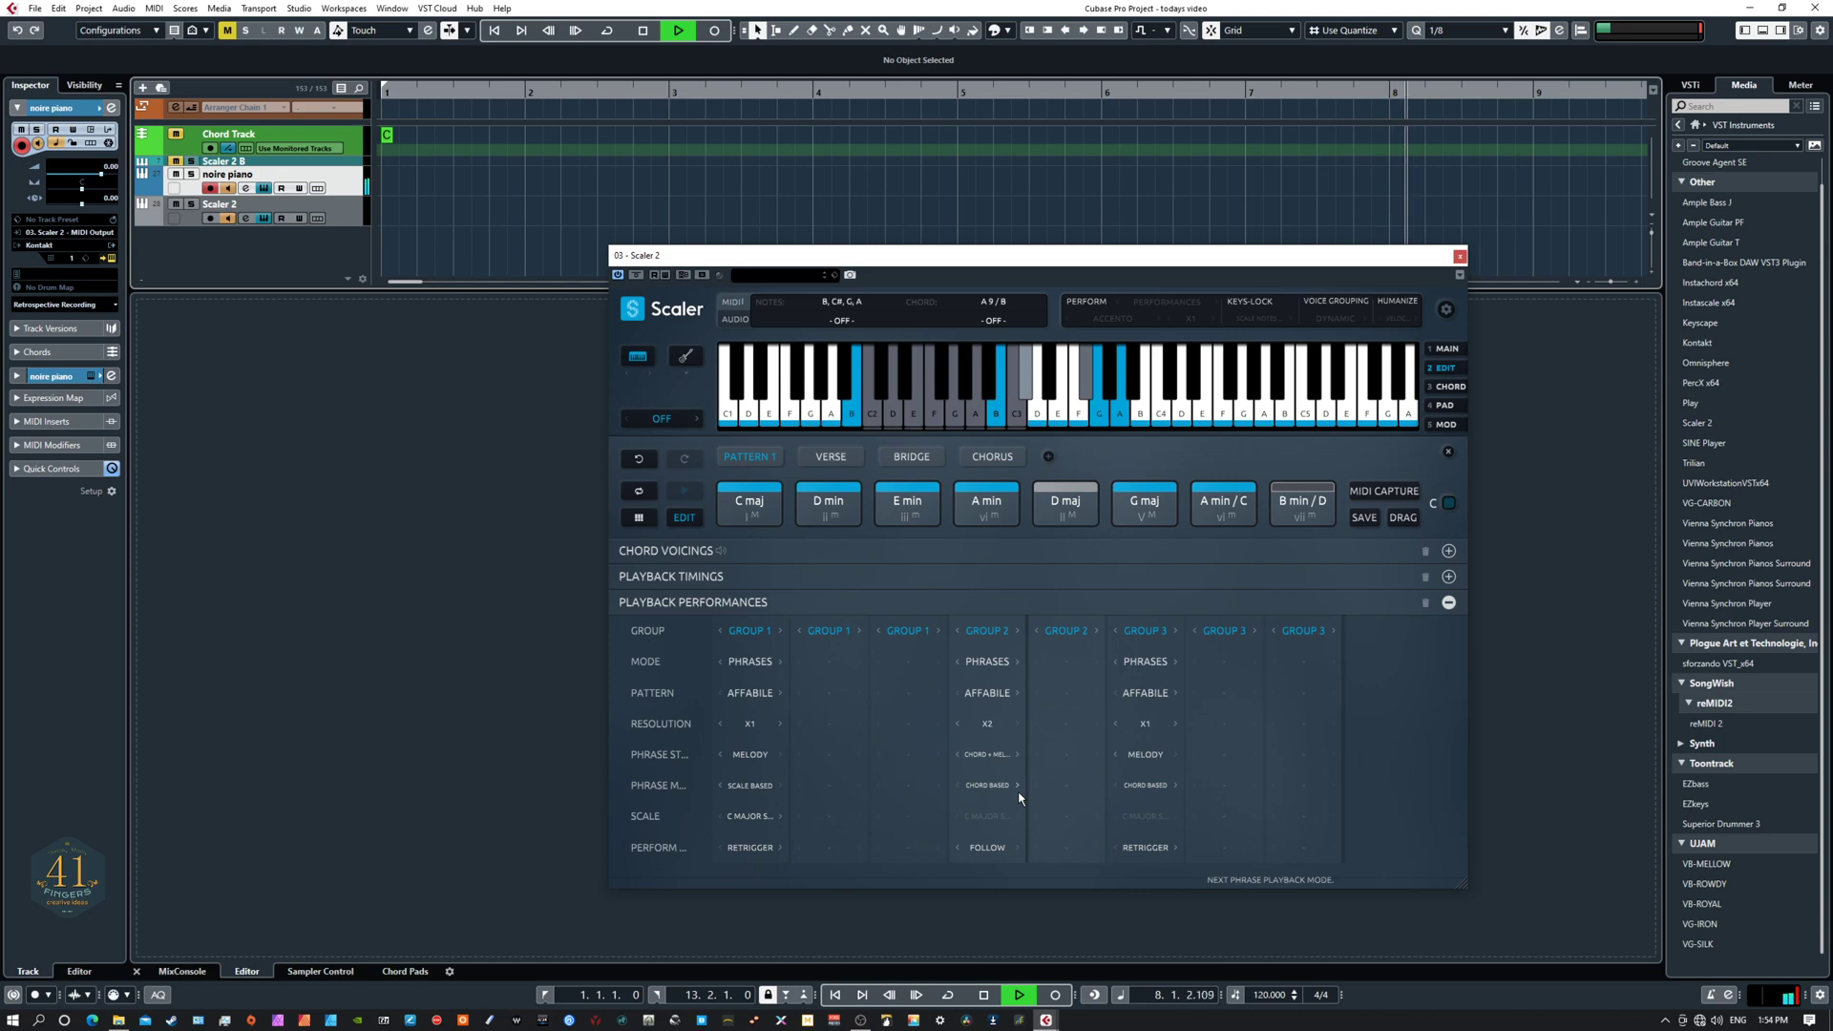
key(space)
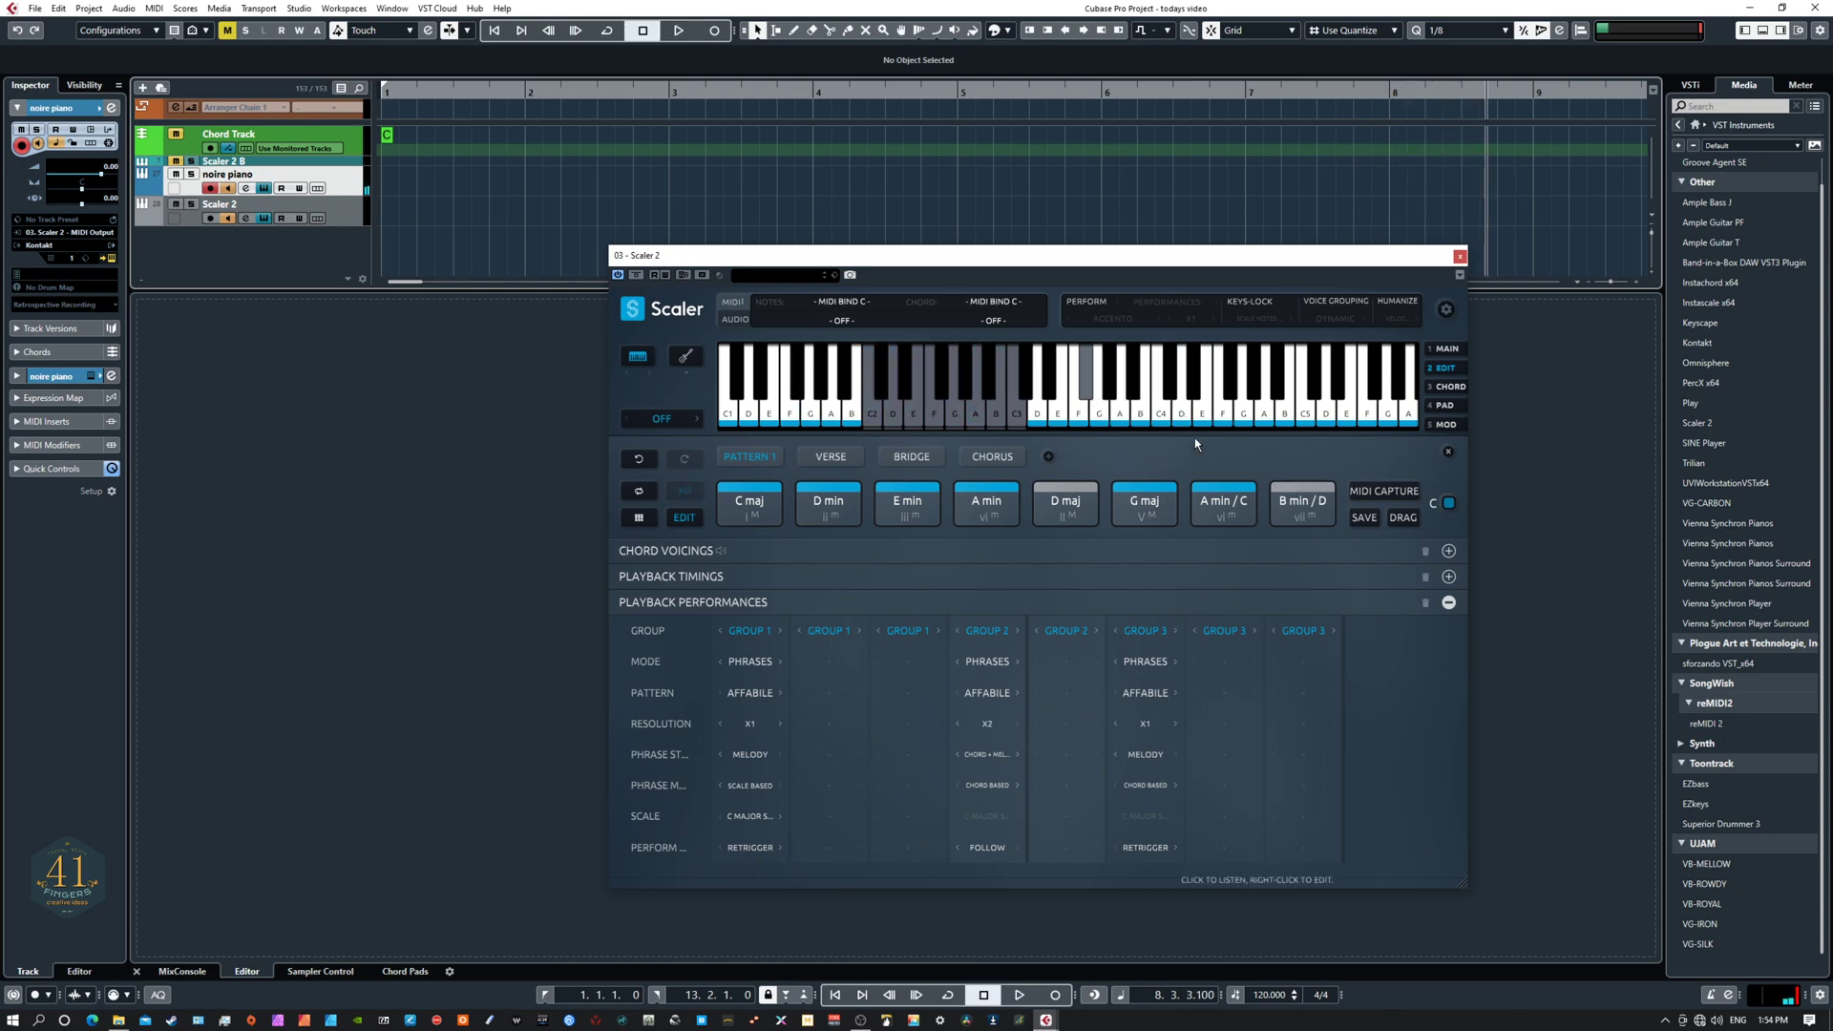
Step: Raise the eighth chord's inversion by one to voice it as B min / F#, reopen the playback performances and replay the progression
click(1041, 553)
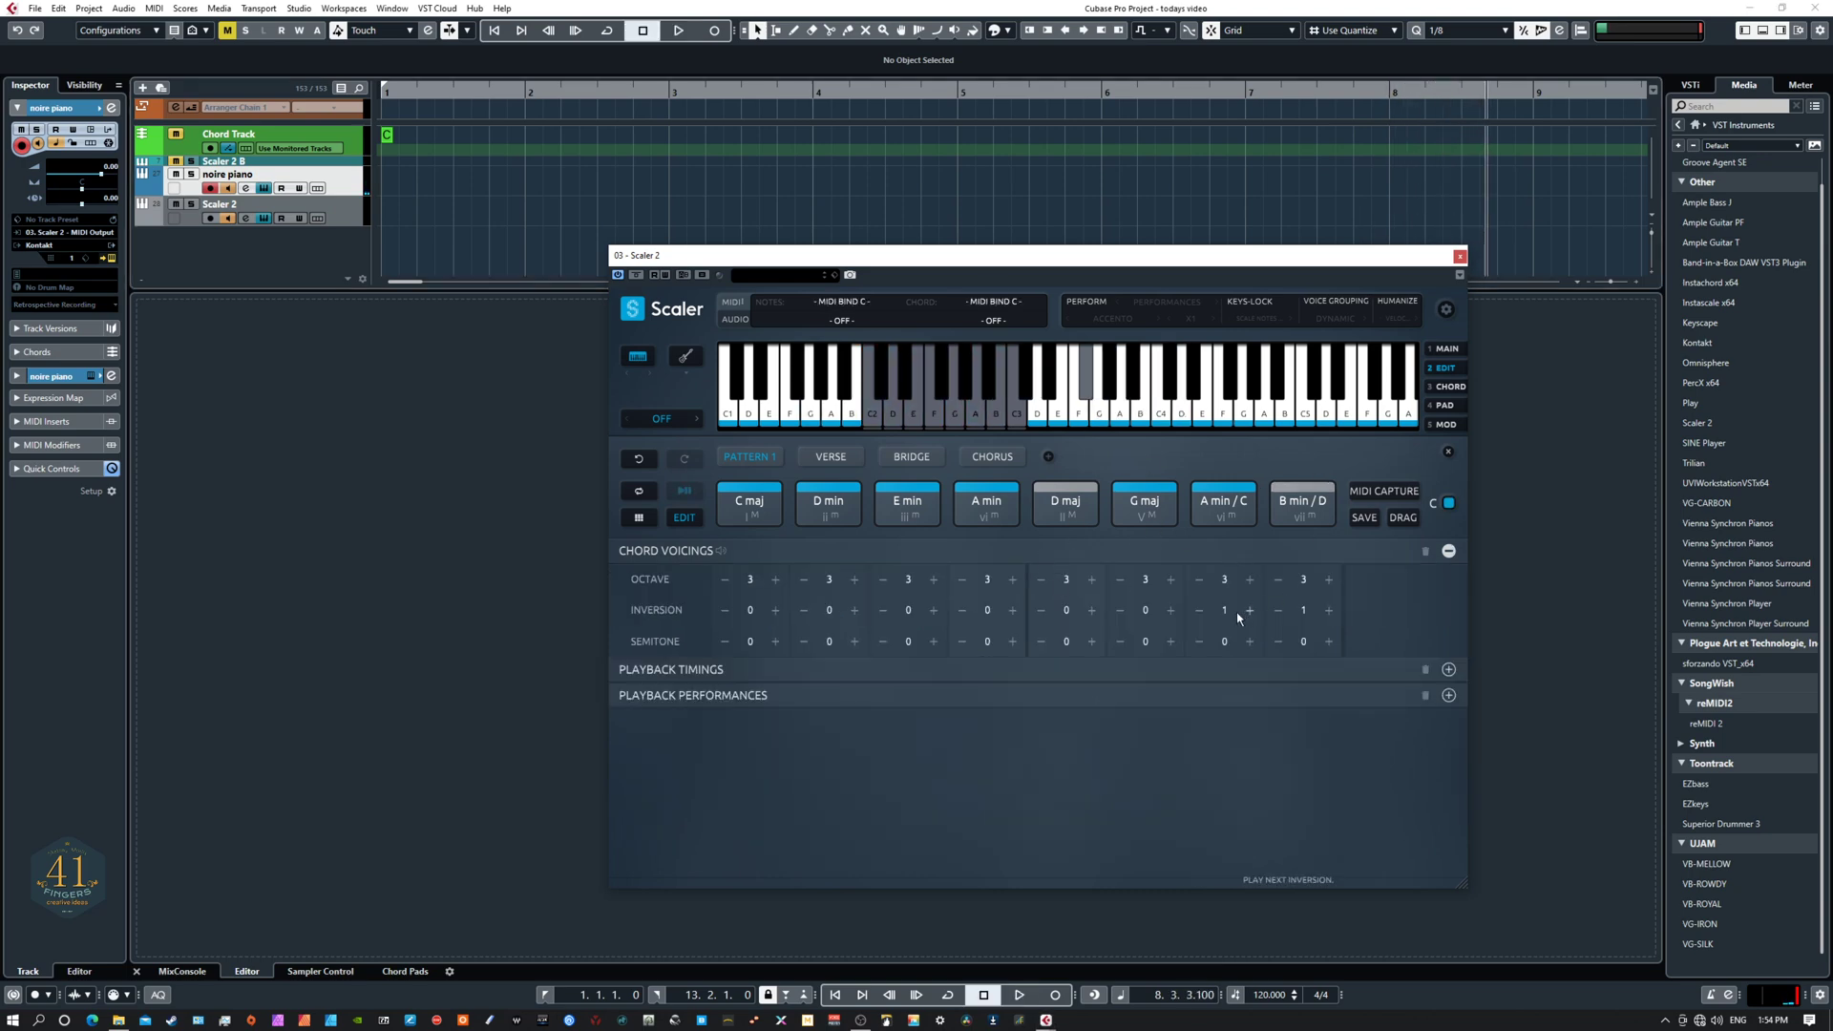
click(1329, 611)
click(697, 697)
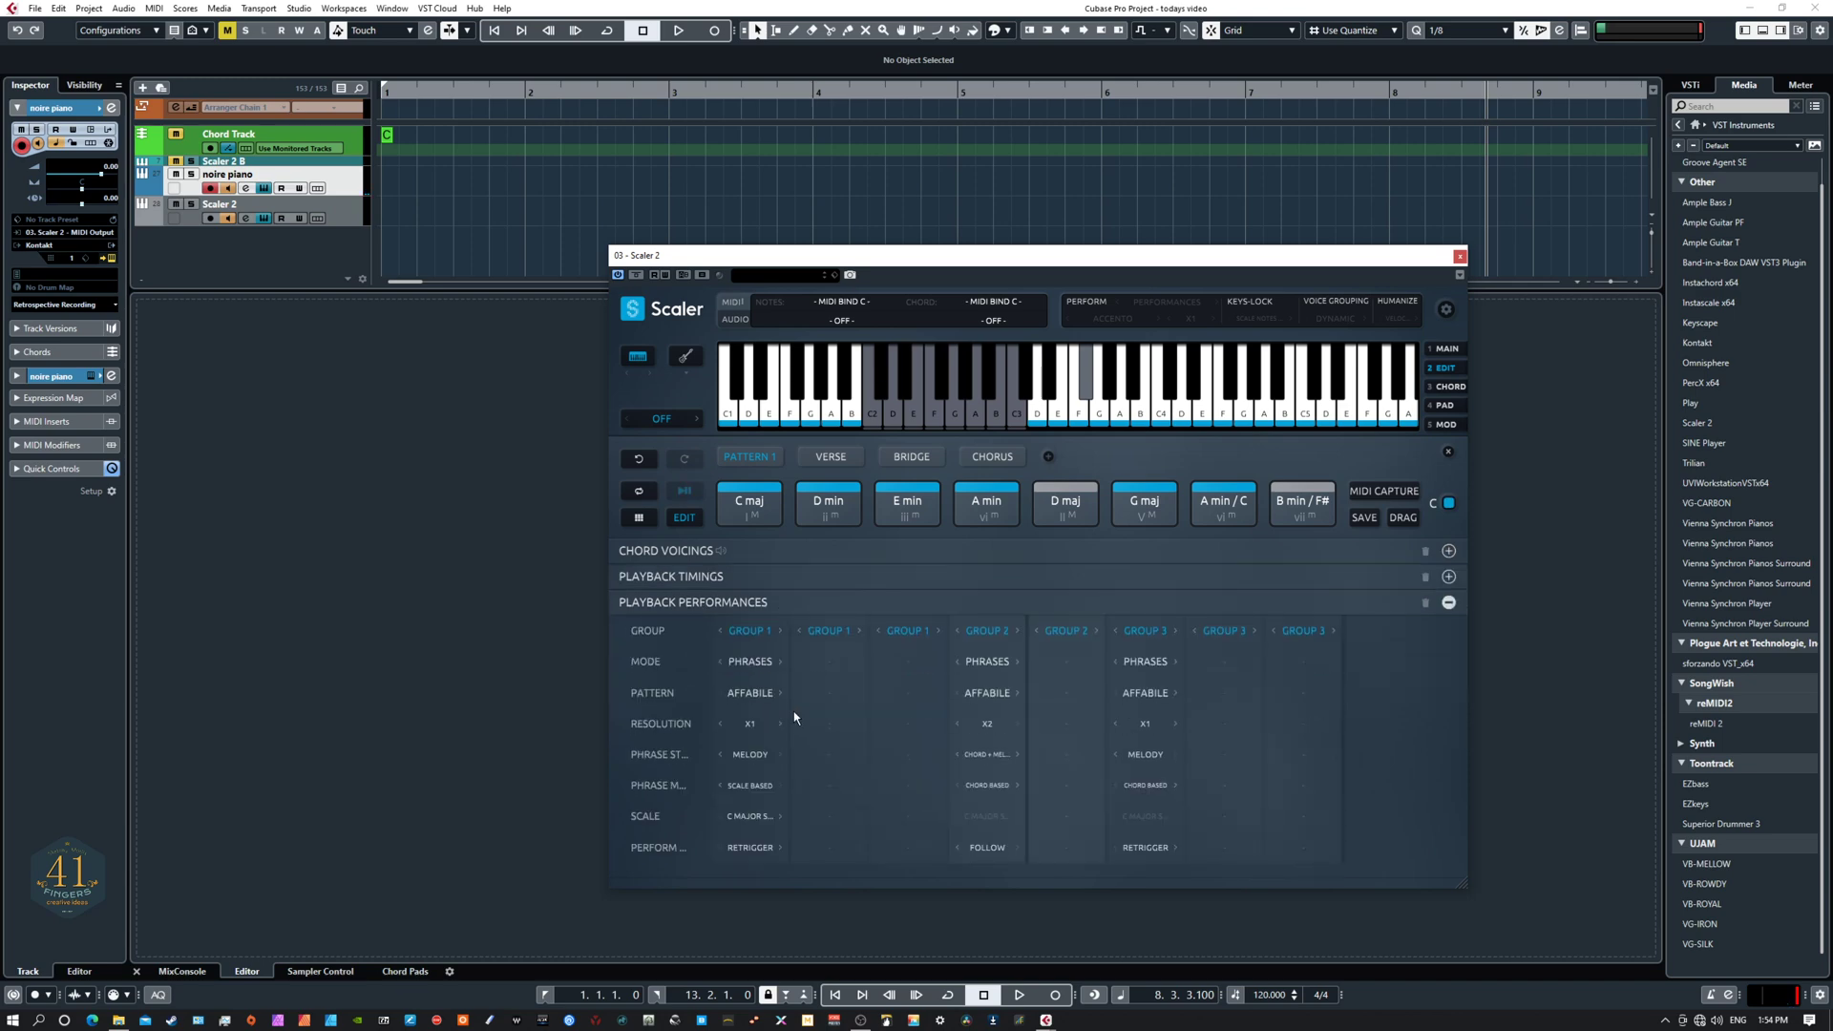
key(space)
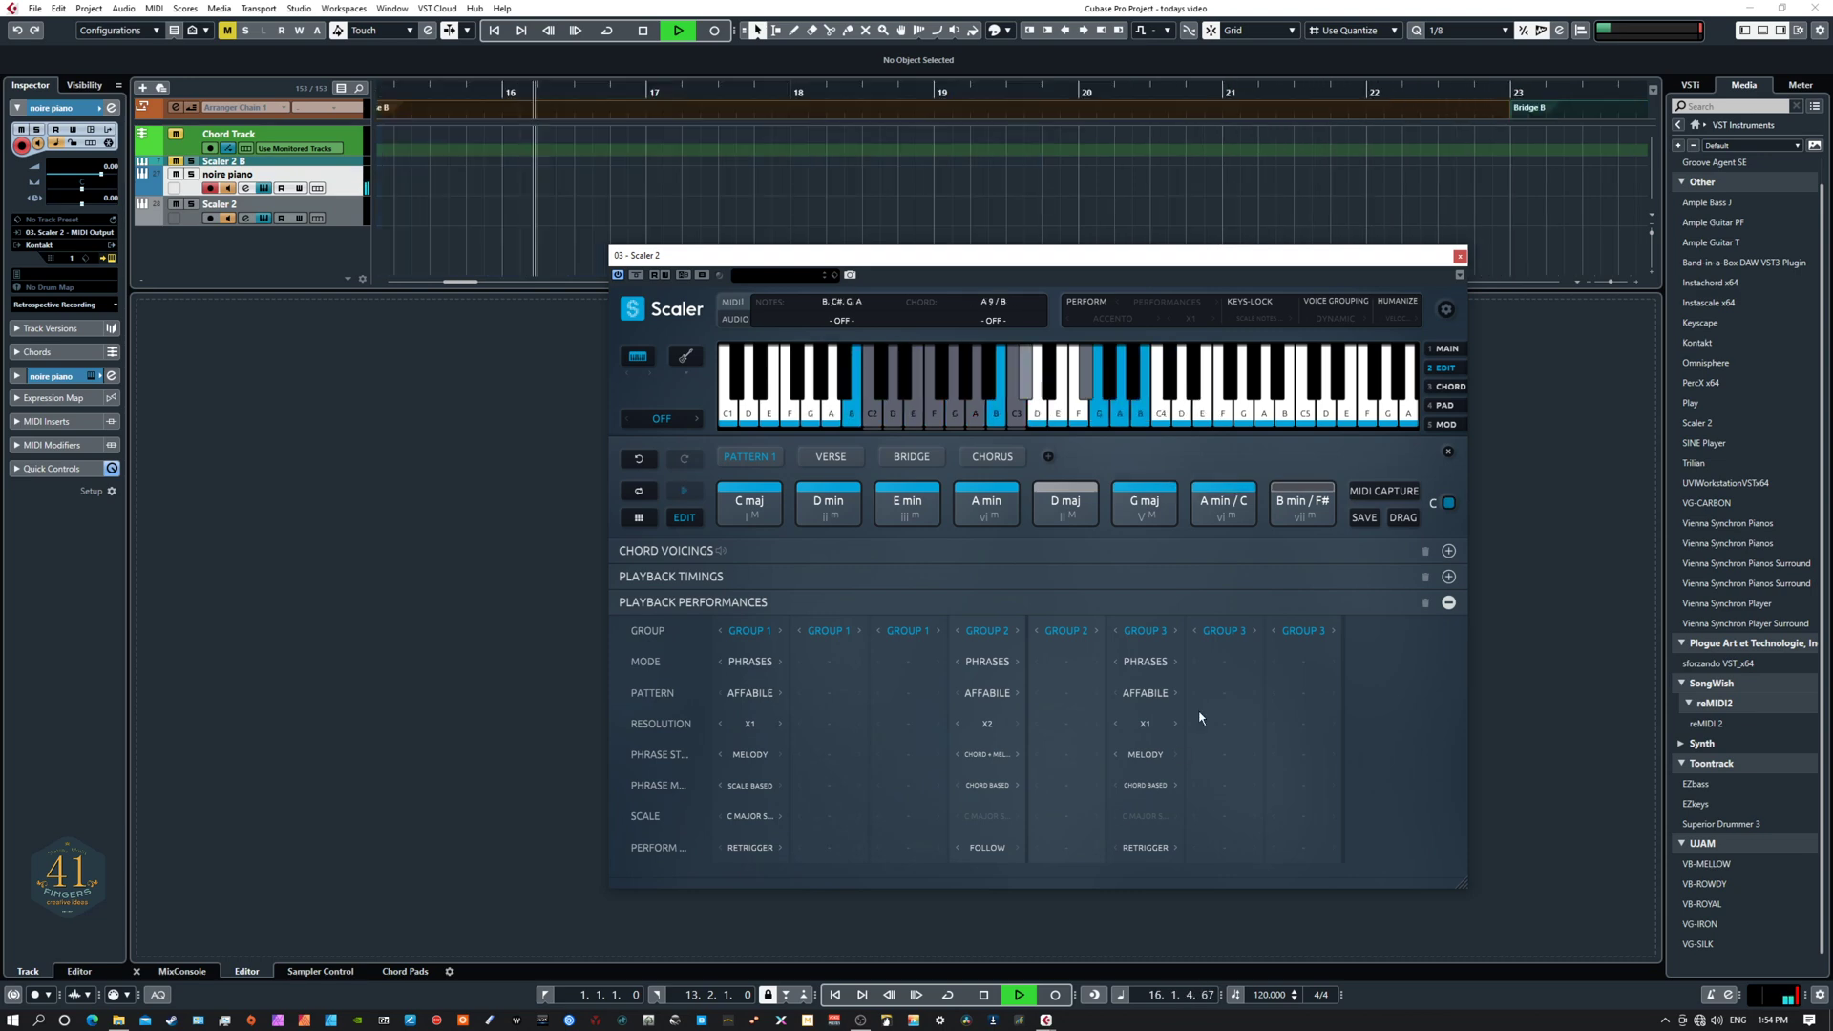
key(space)
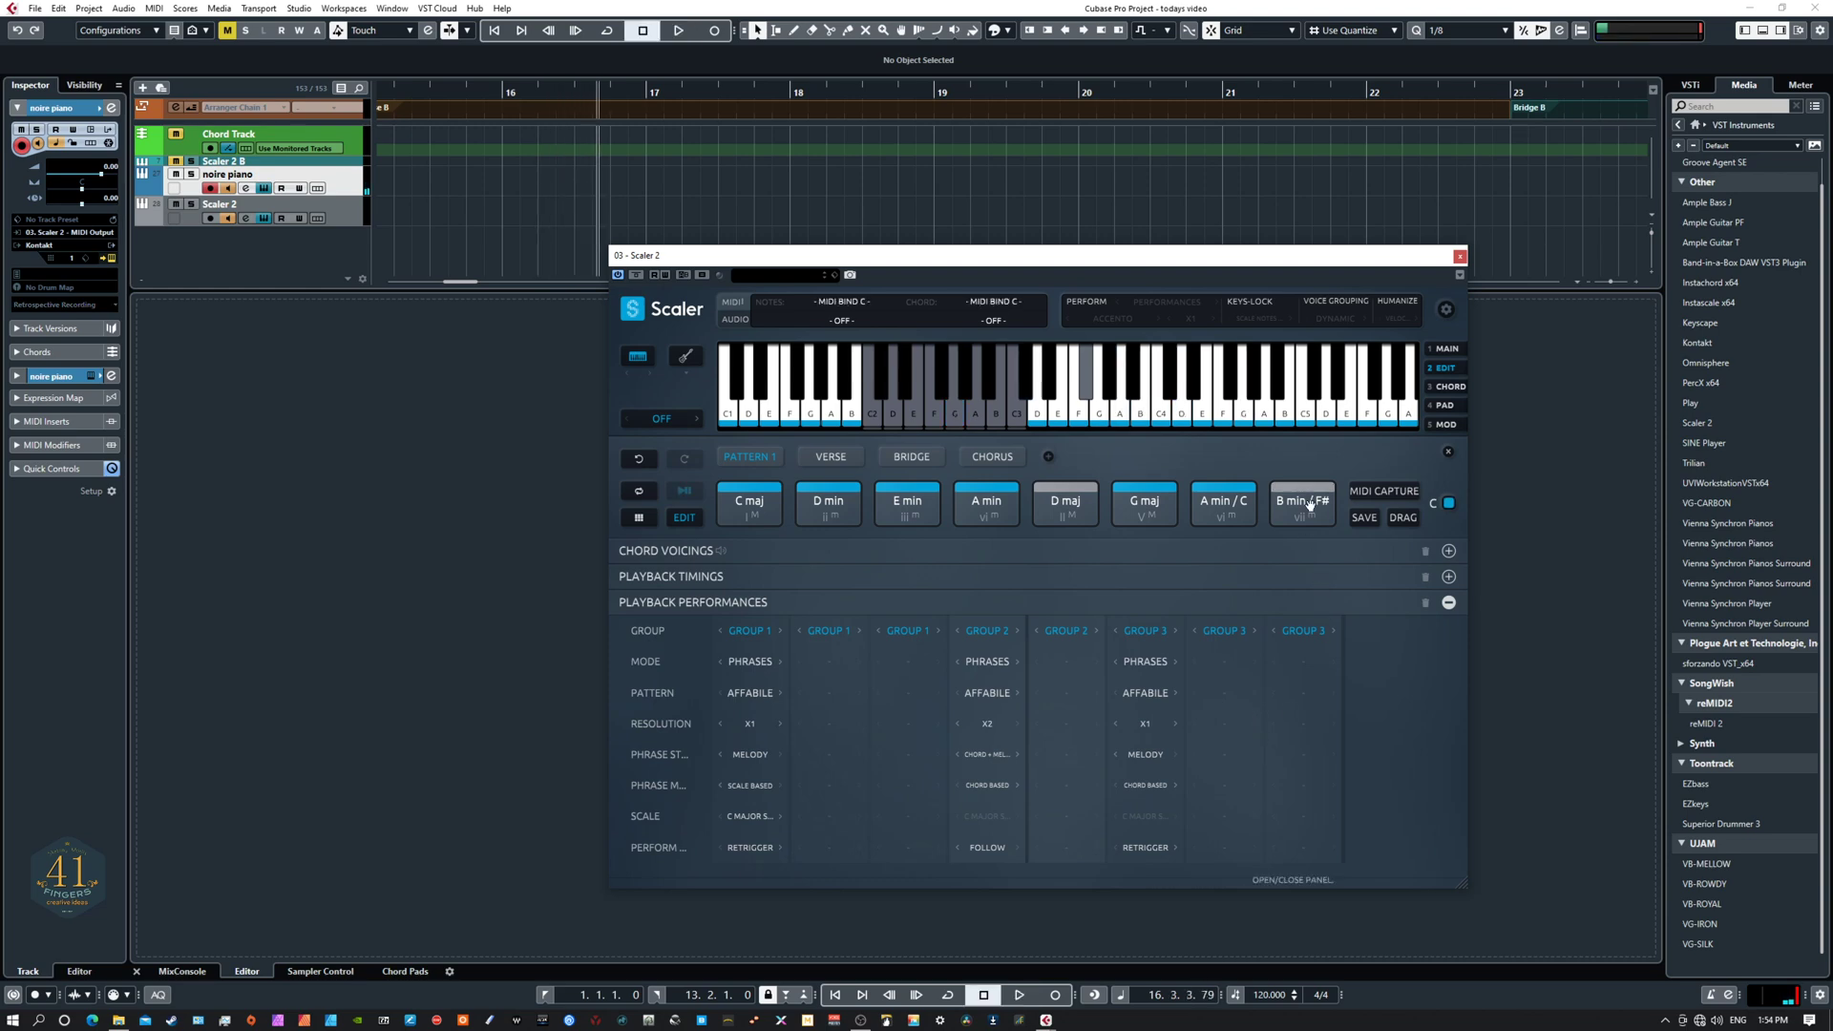
Step: Audition B min / F#, inspect it in the chord editor, view the scales page and return to the pattern's performance settings
click(1304, 516)
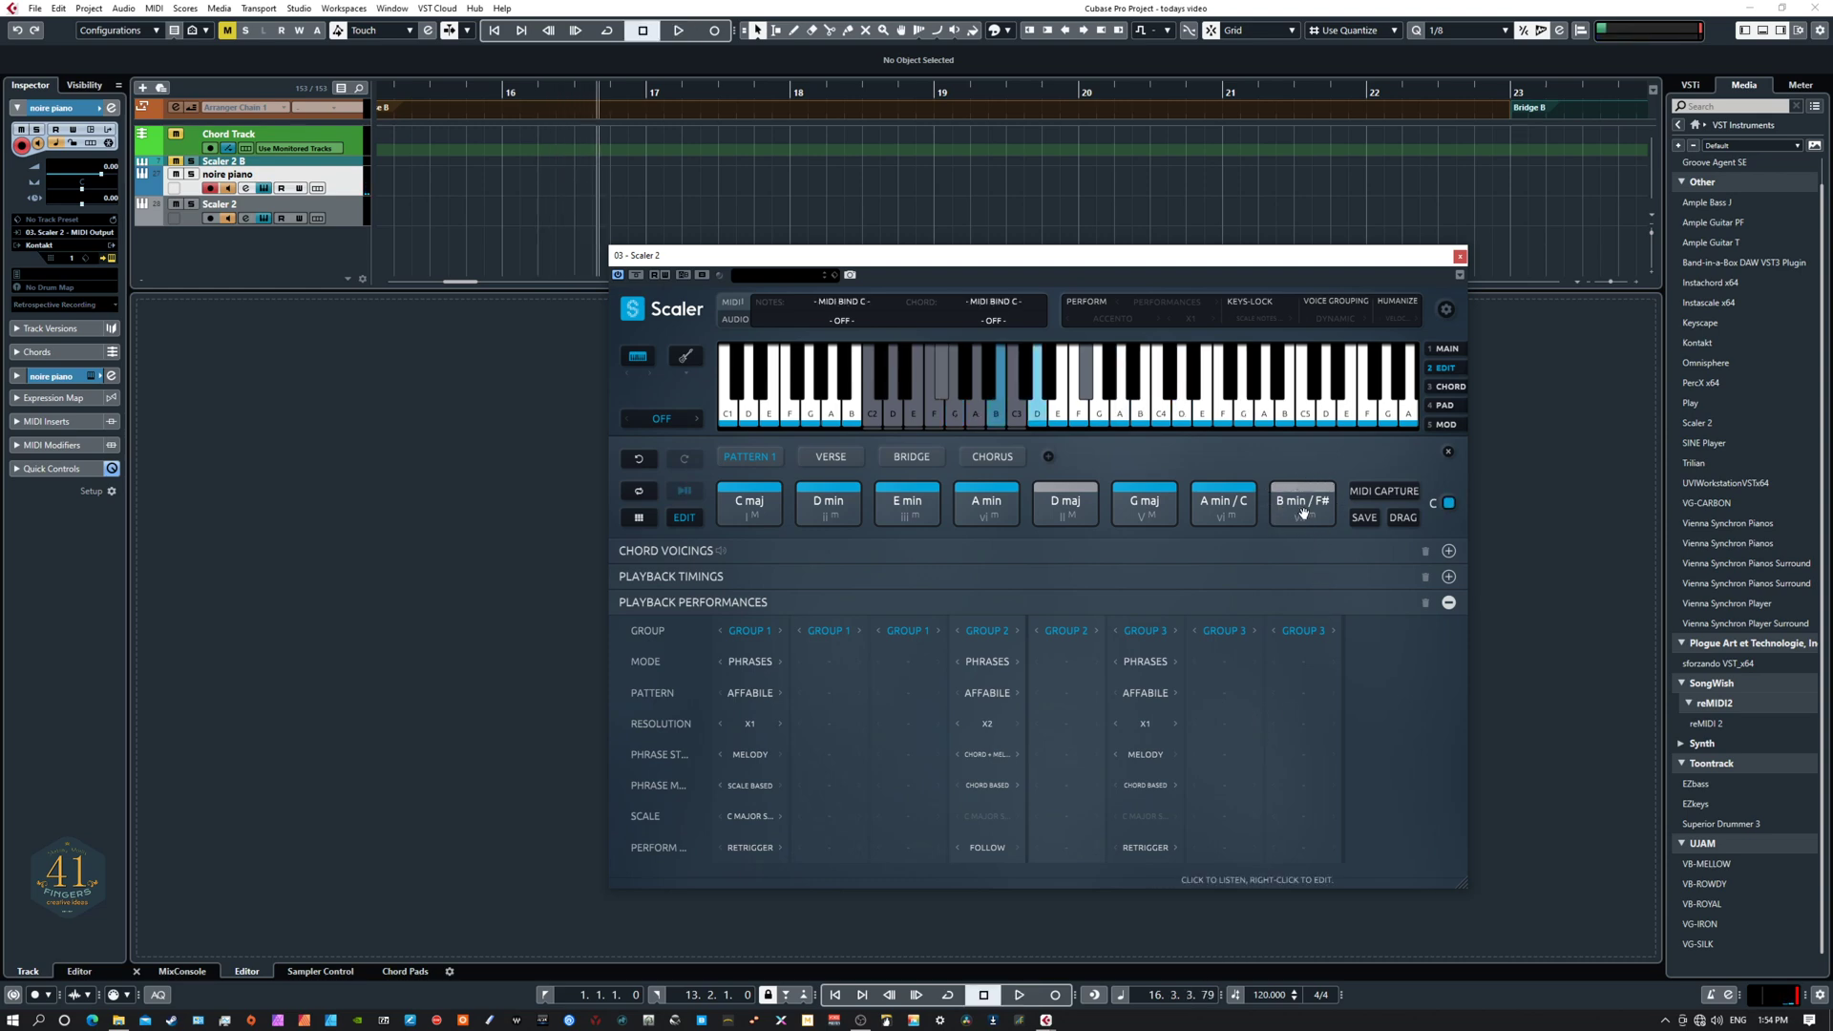
right_click(1303, 512)
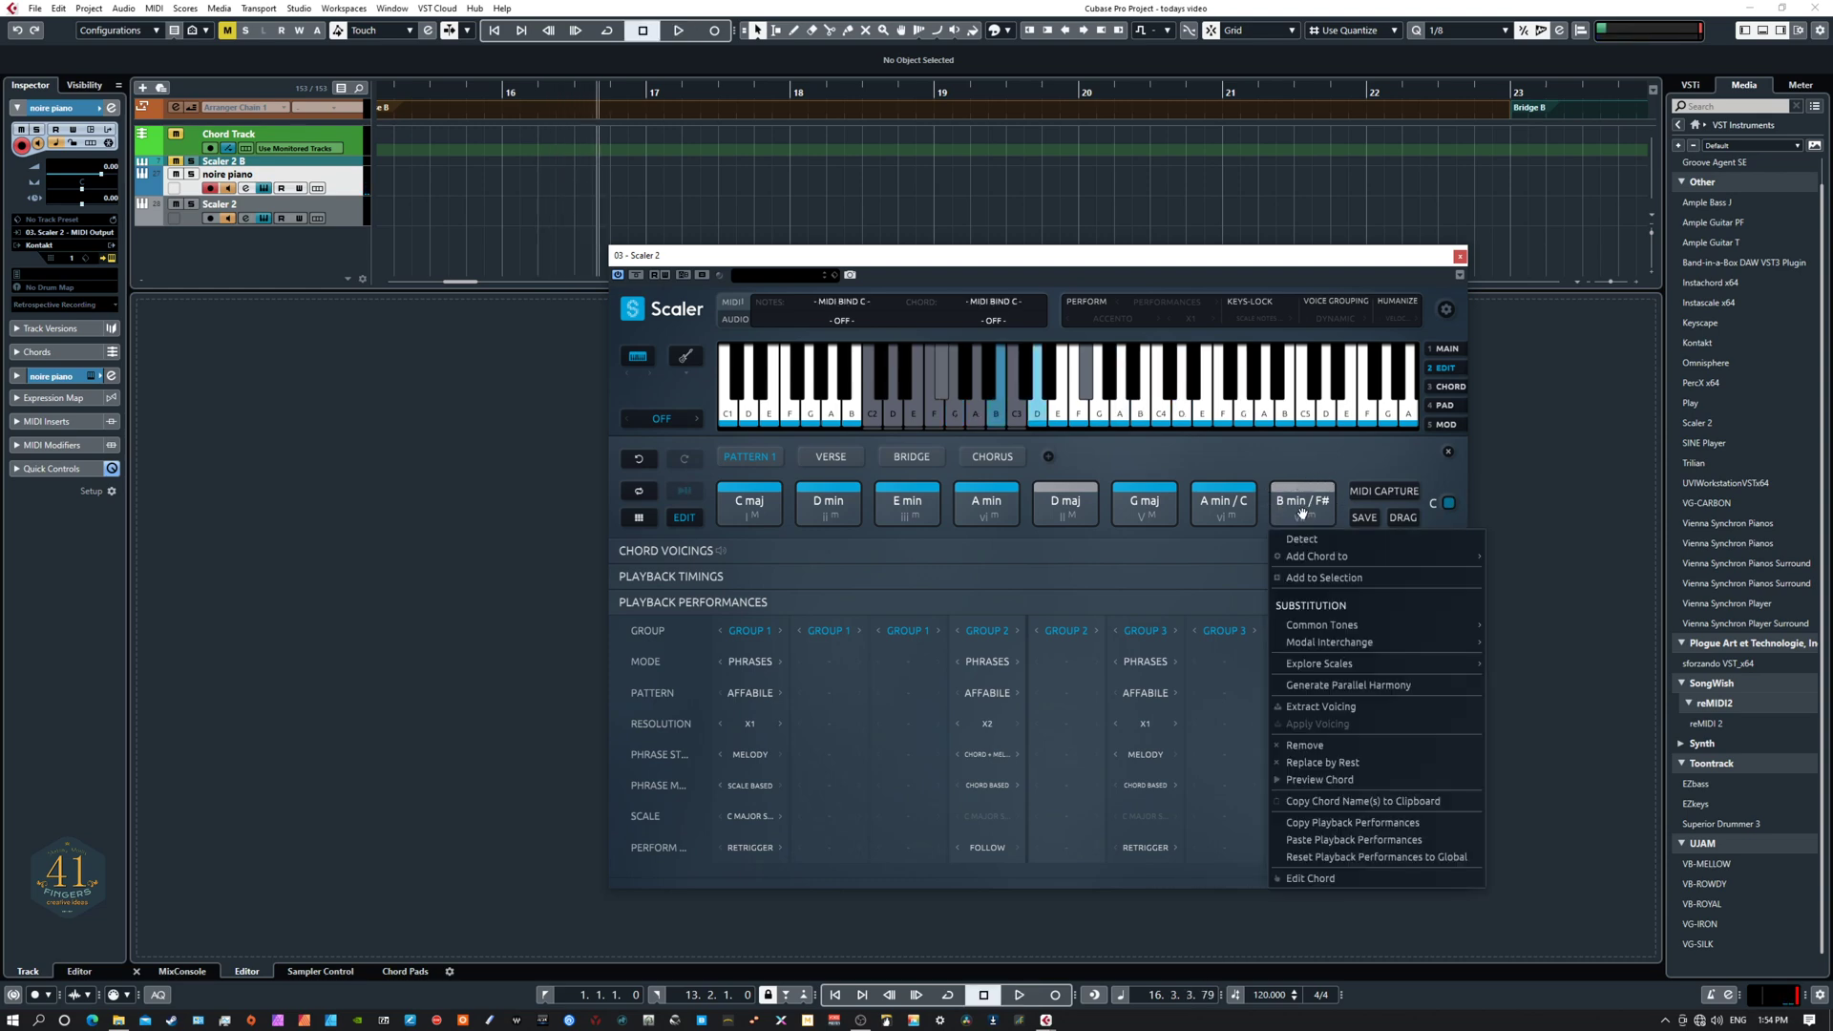
click(1311, 878)
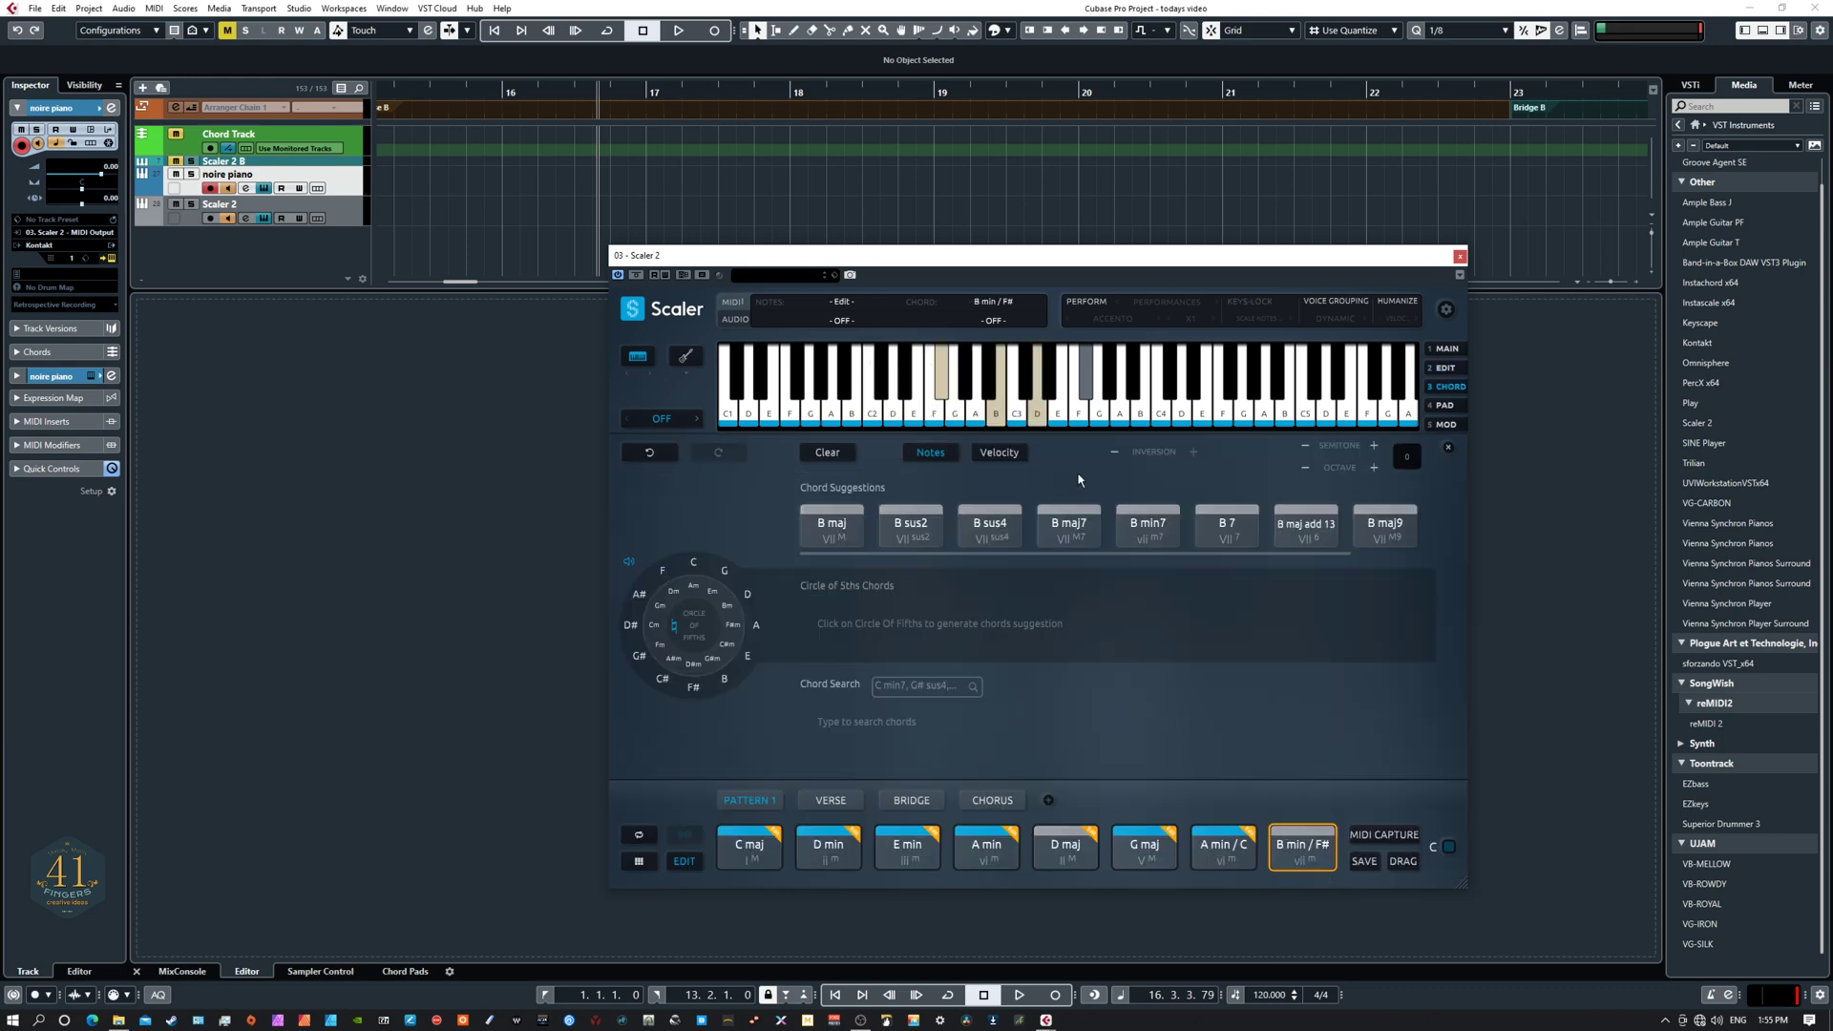
click(975, 410)
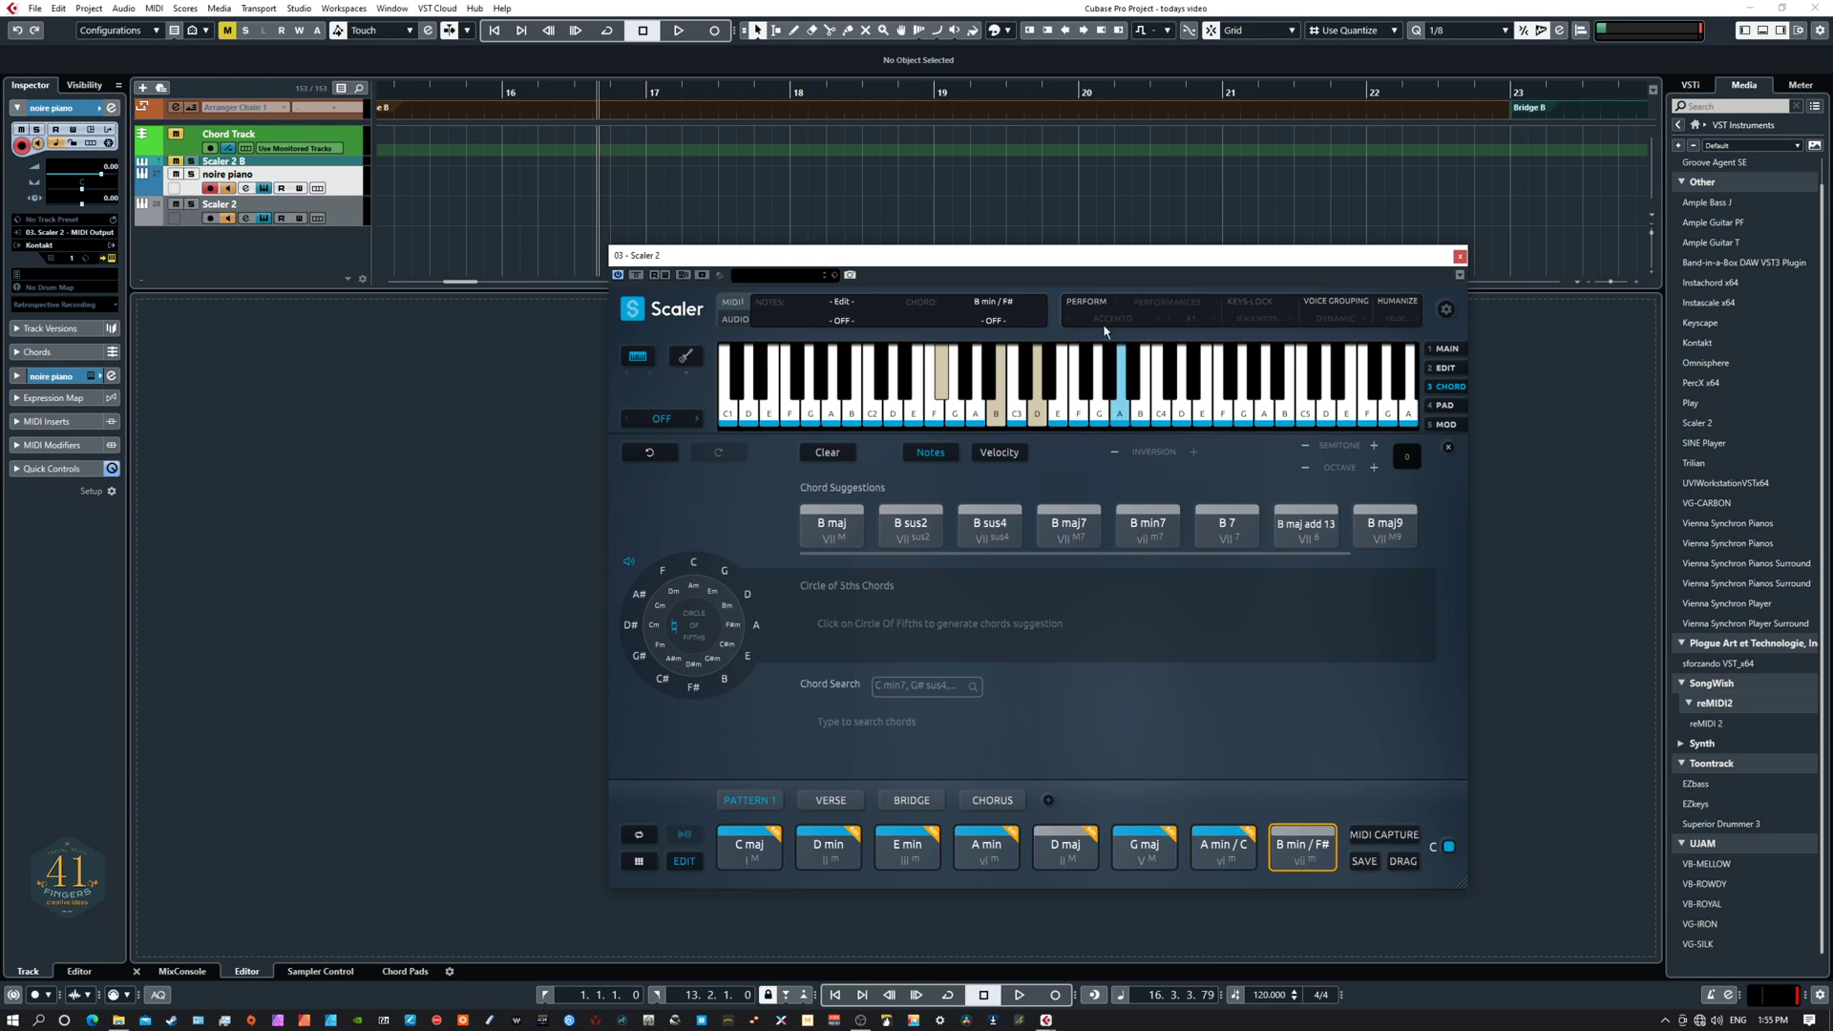
click(1448, 352)
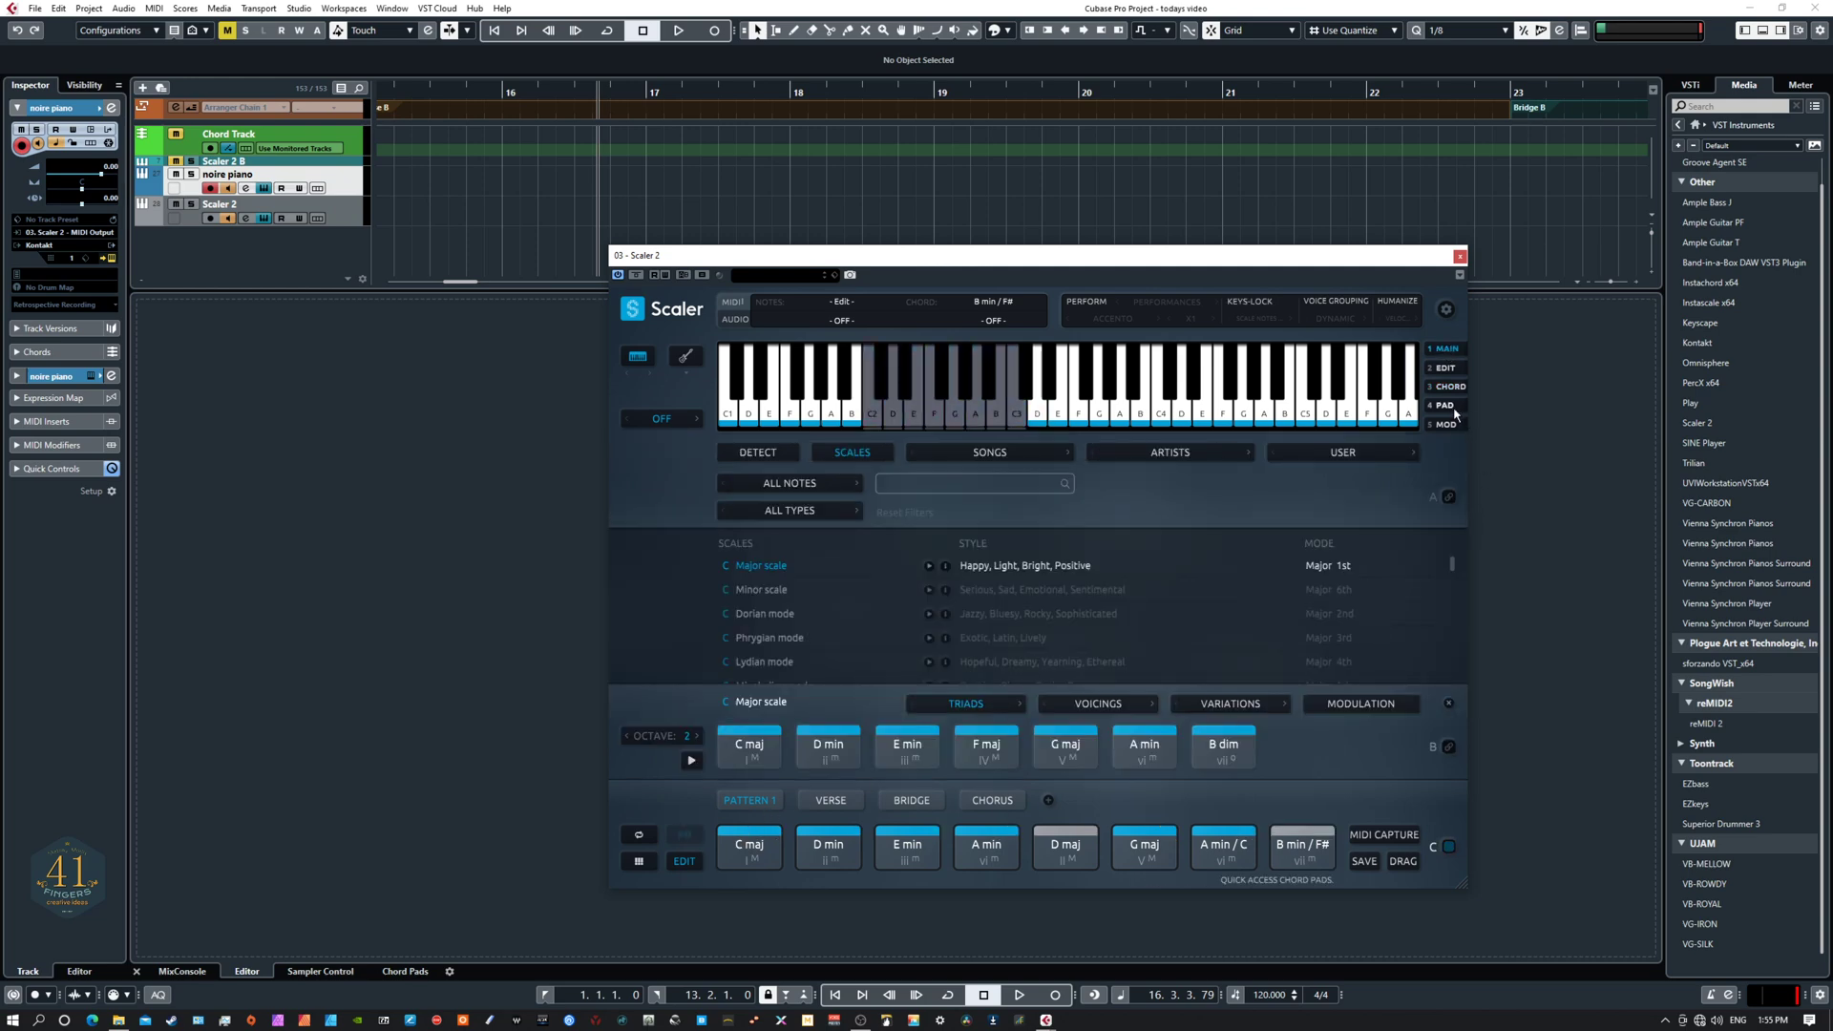
click(1446, 367)
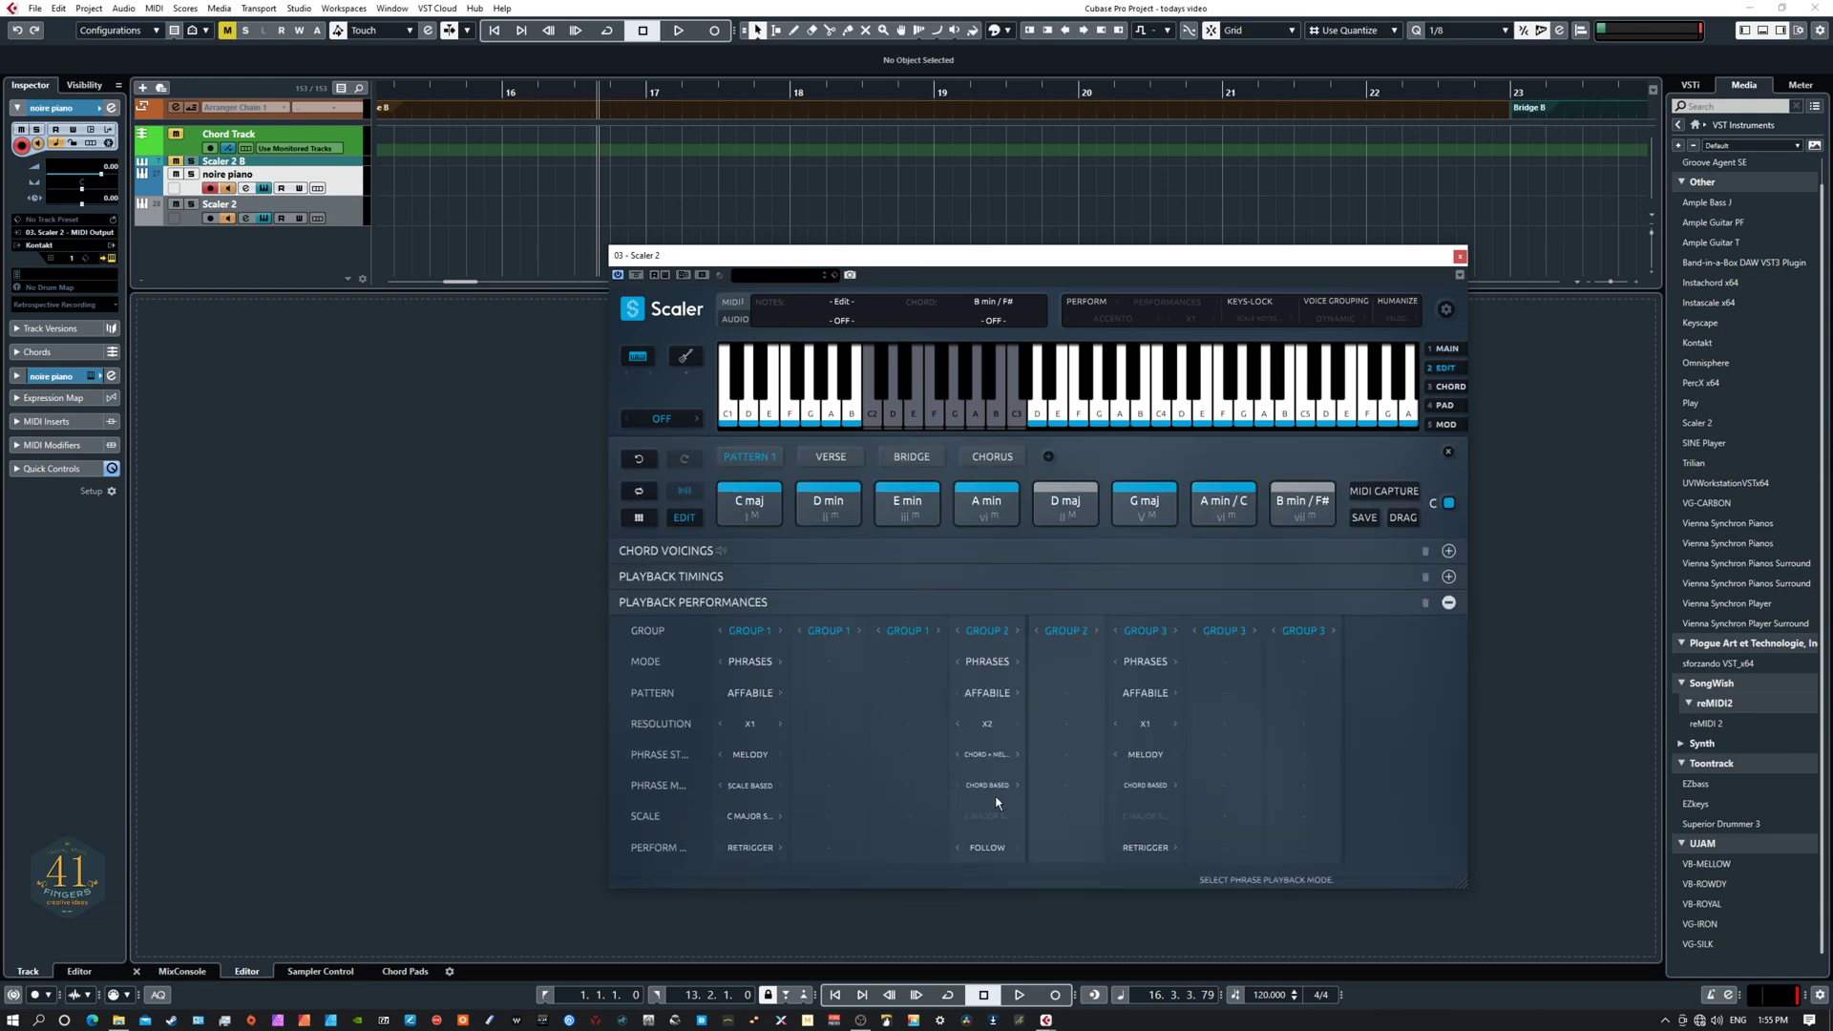
Step: Enable Perform with the Accento performance at X1, then view and cancel a command mapping for Recall Playback Settings
click(1088, 302)
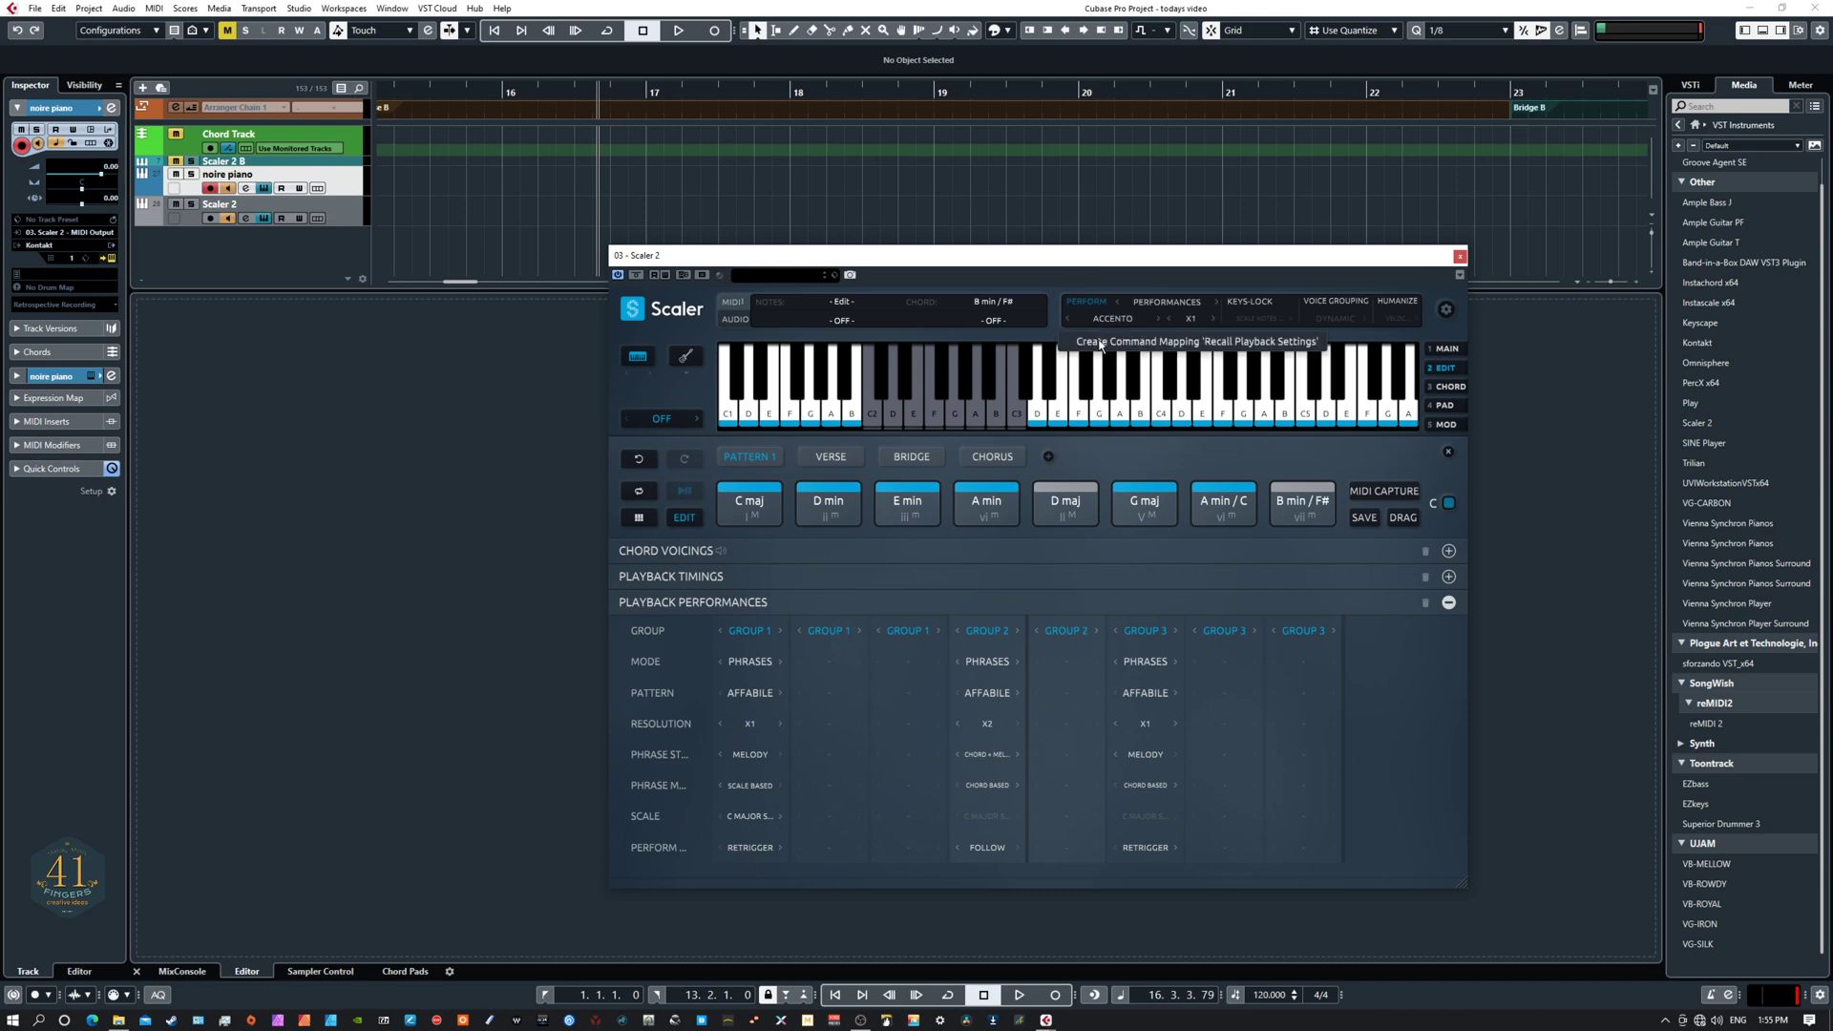
click(1078, 350)
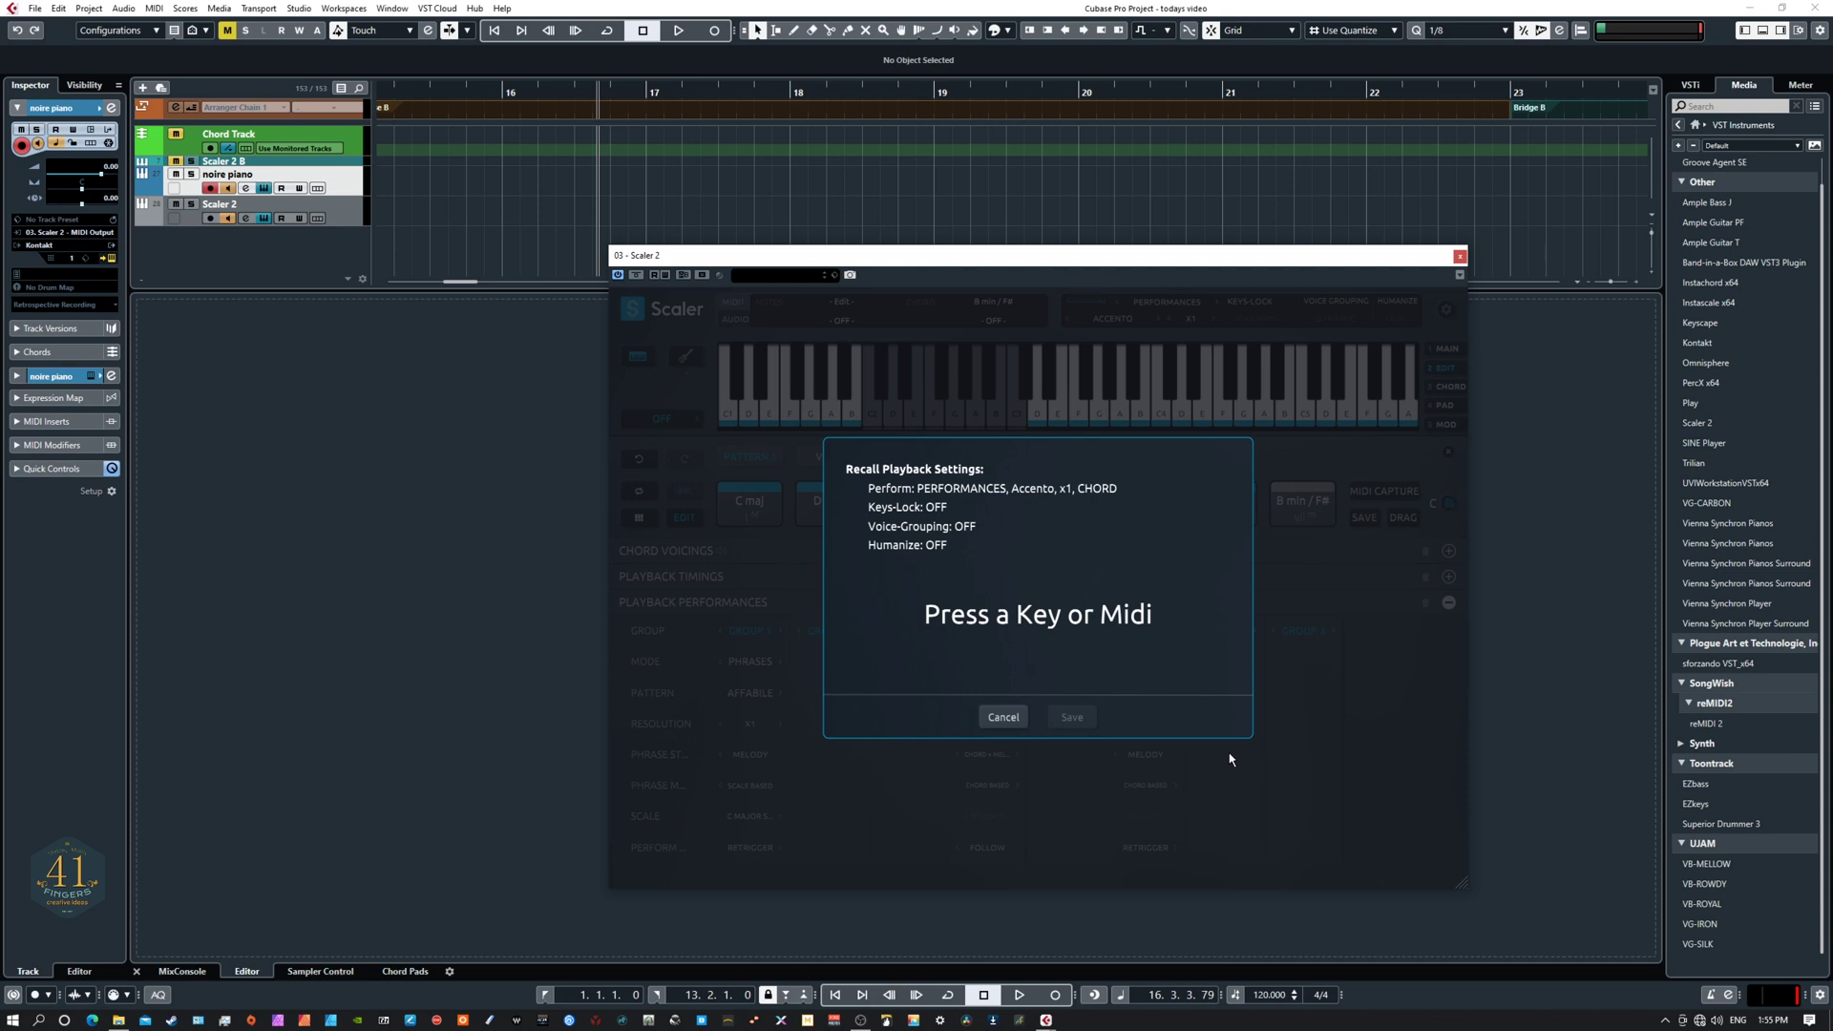
click(1002, 717)
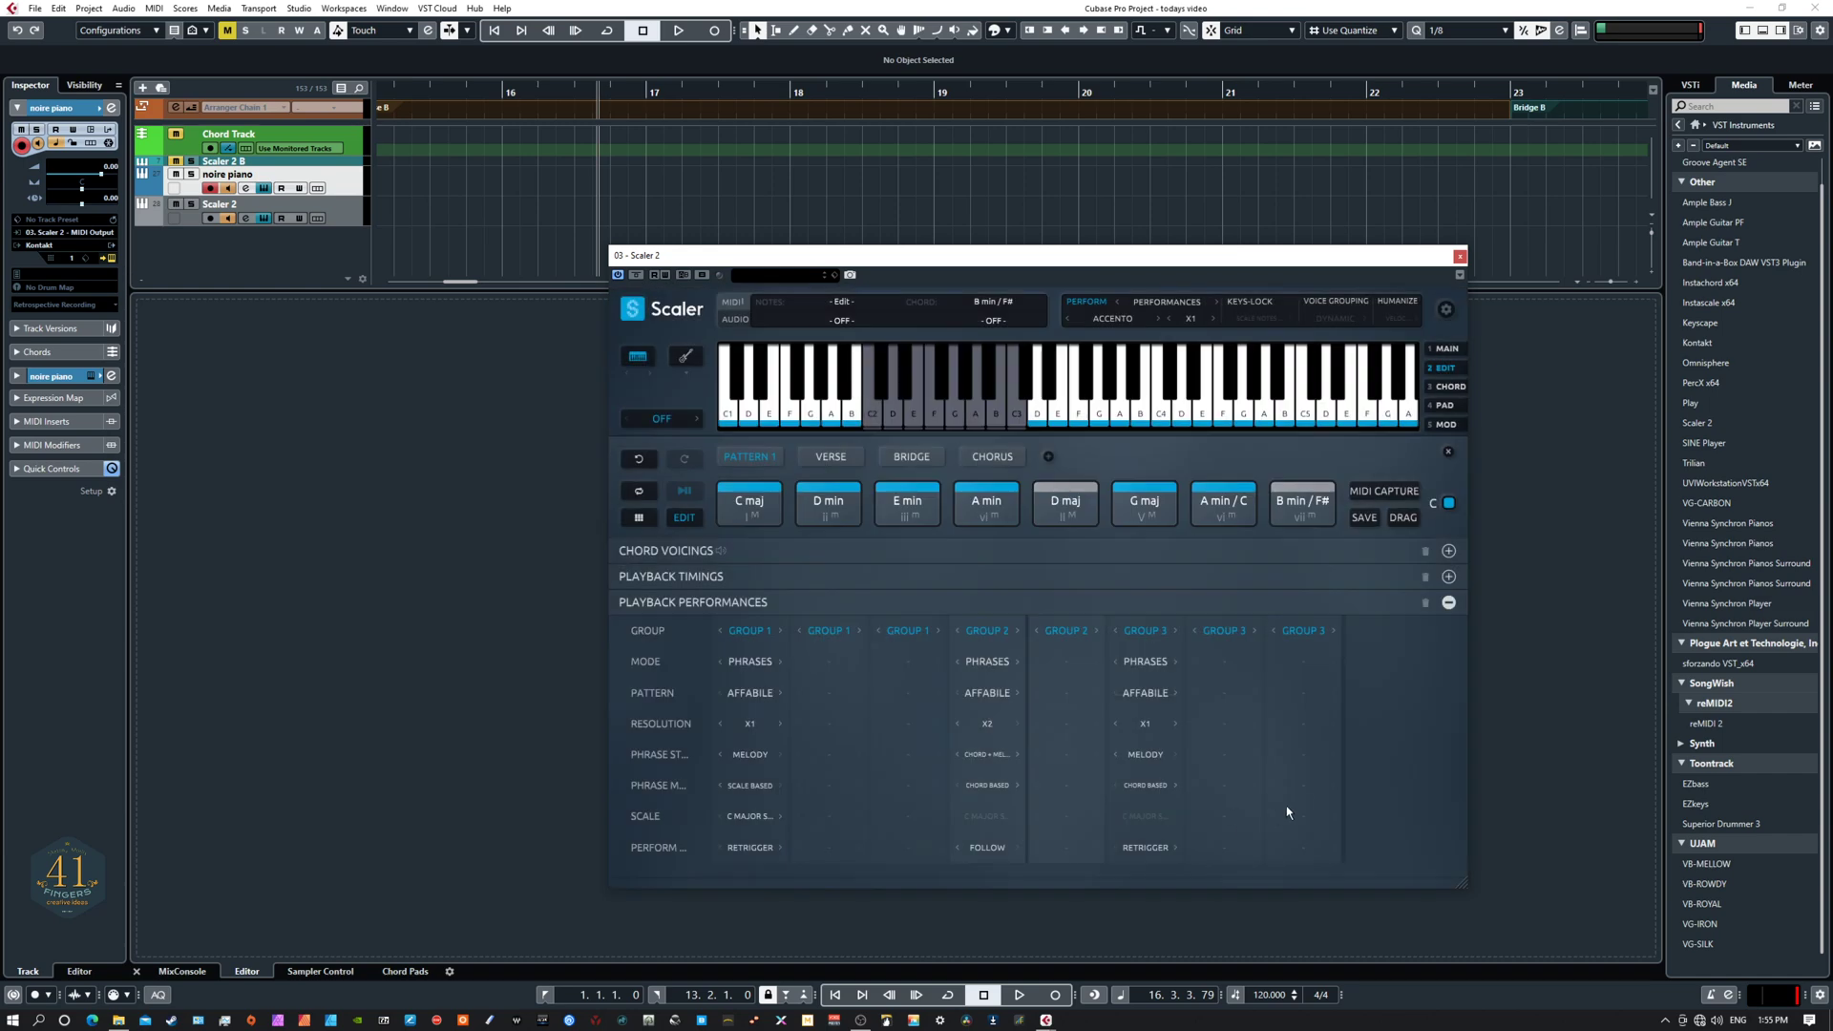